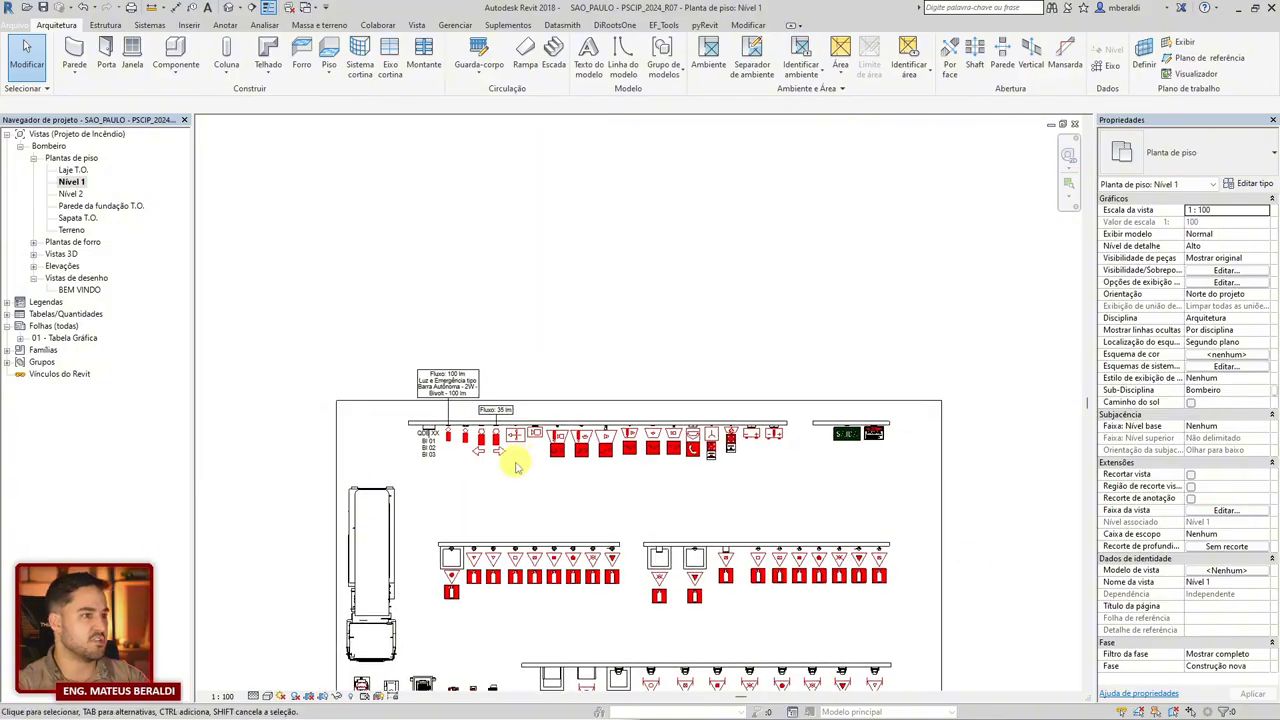
Examine the fire-safety components and the red generic annotation symbols laid out in the Nível 1 floor plan.
scroll(500, 440, up, 3)
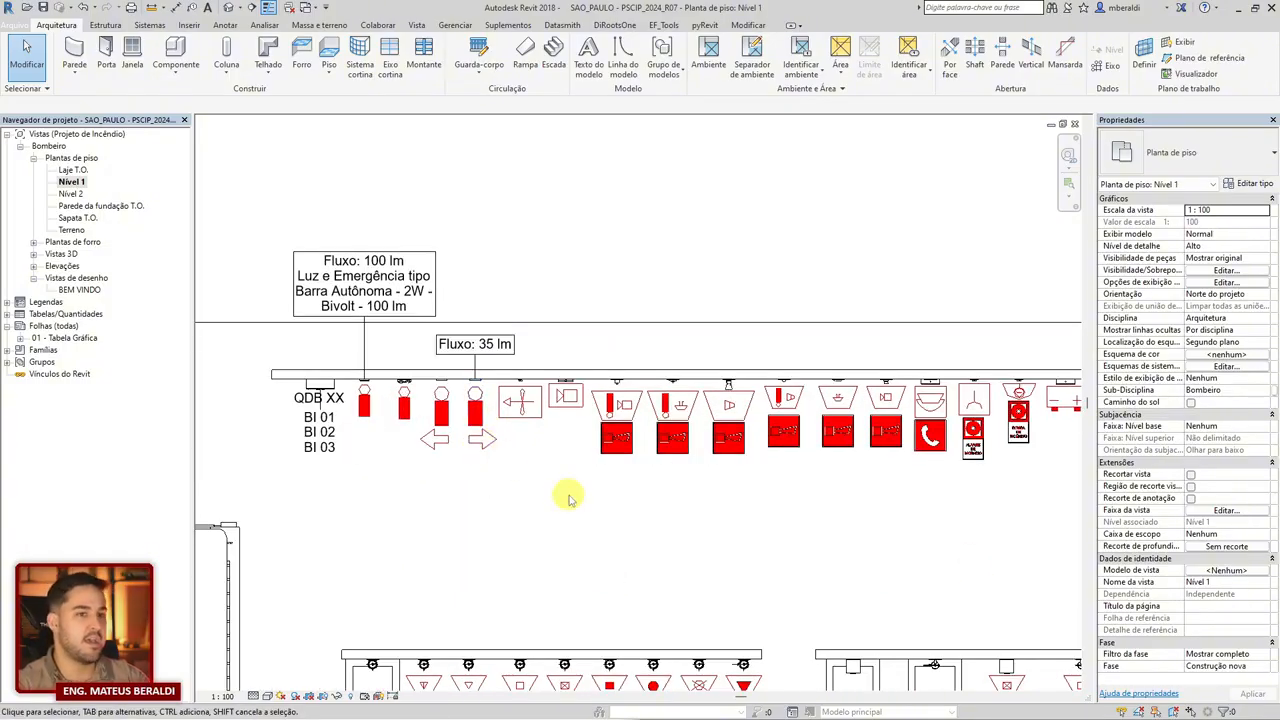
scroll(568, 497, down, 2)
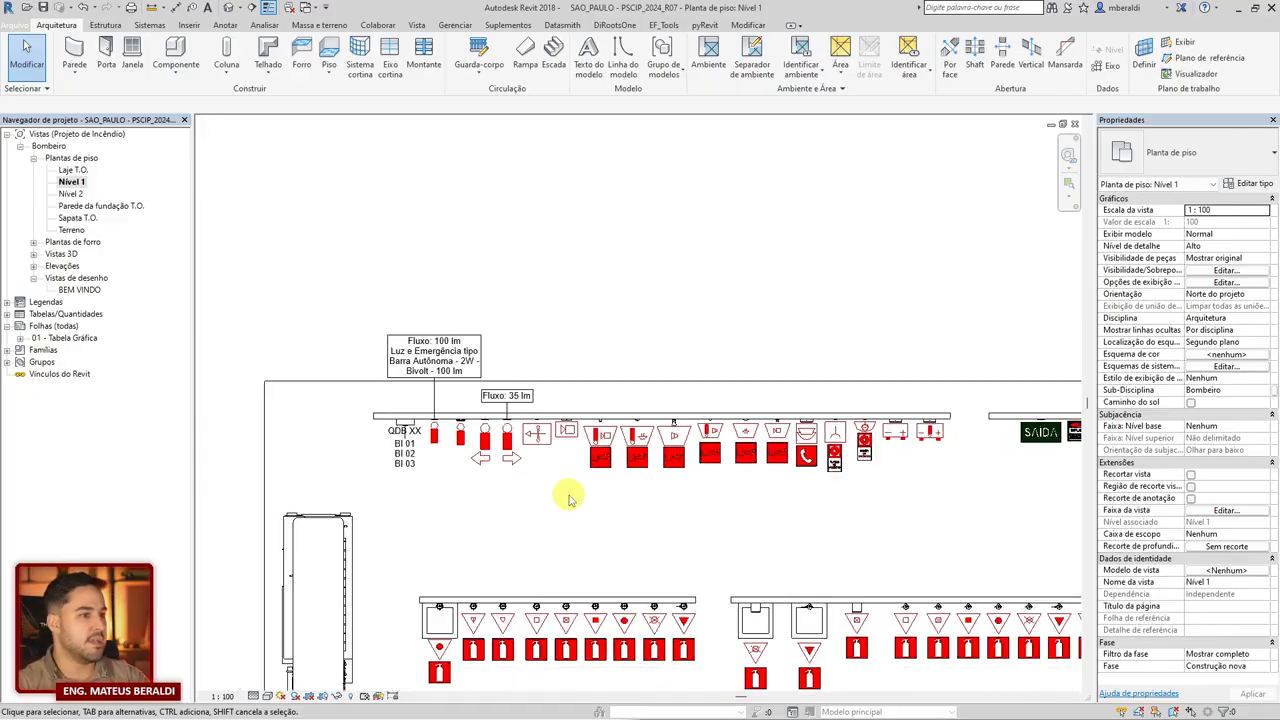
middle_drag(566, 508, 528, 490)
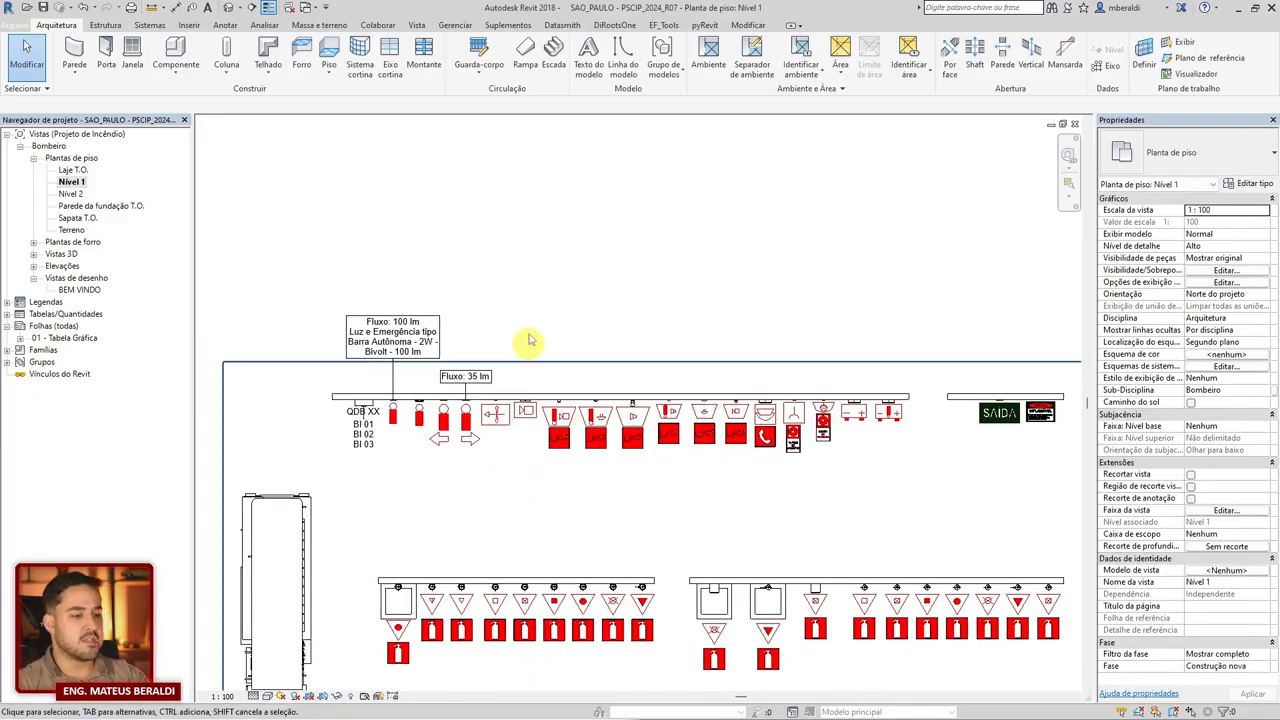
scroll(548, 236, down, 6)
middle_drag(868, 492, 336, 224)
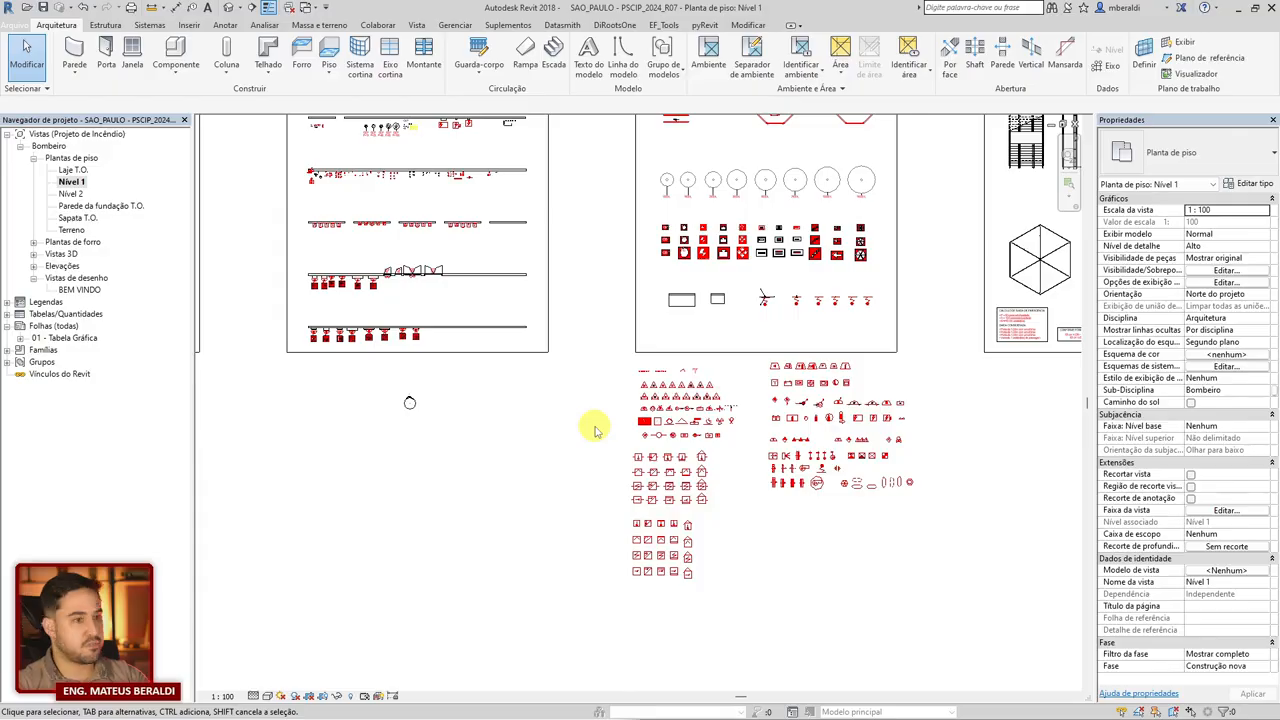
scroll(595, 427, up, 2)
middle_drag(827, 466, 586, 329)
middle_drag(601, 467, 675, 605)
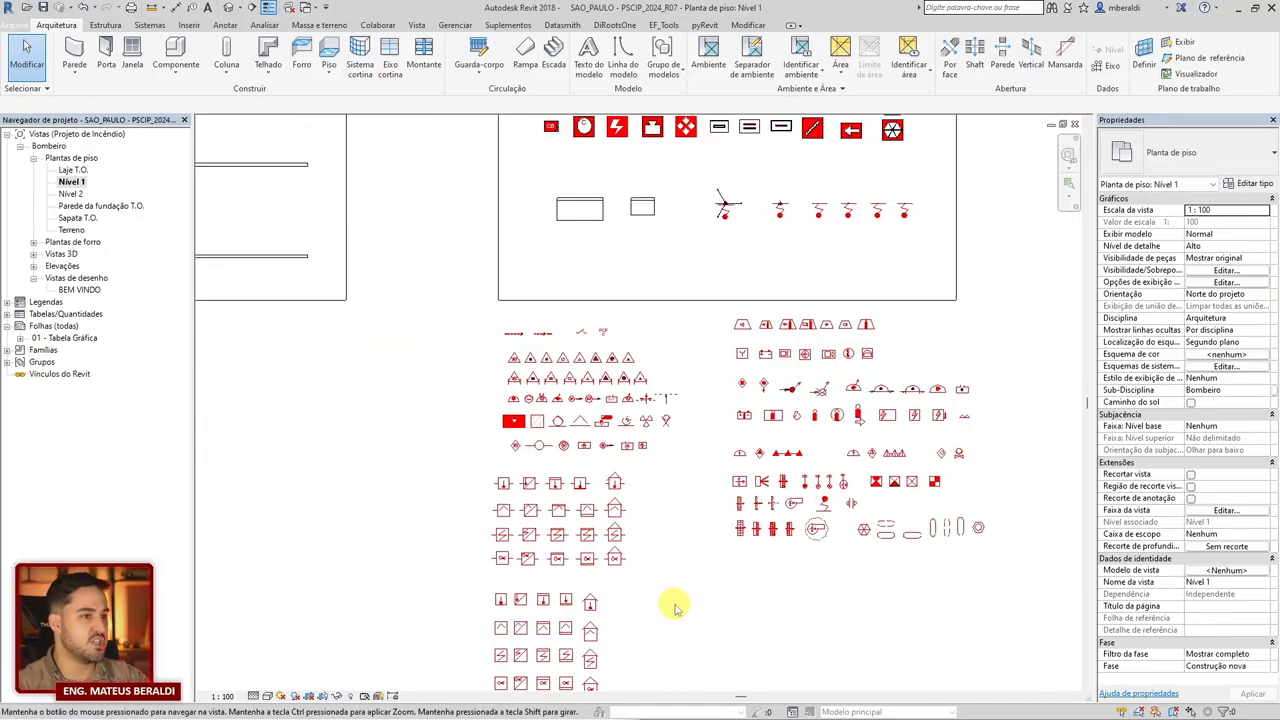
scroll(709, 429, up, 4)
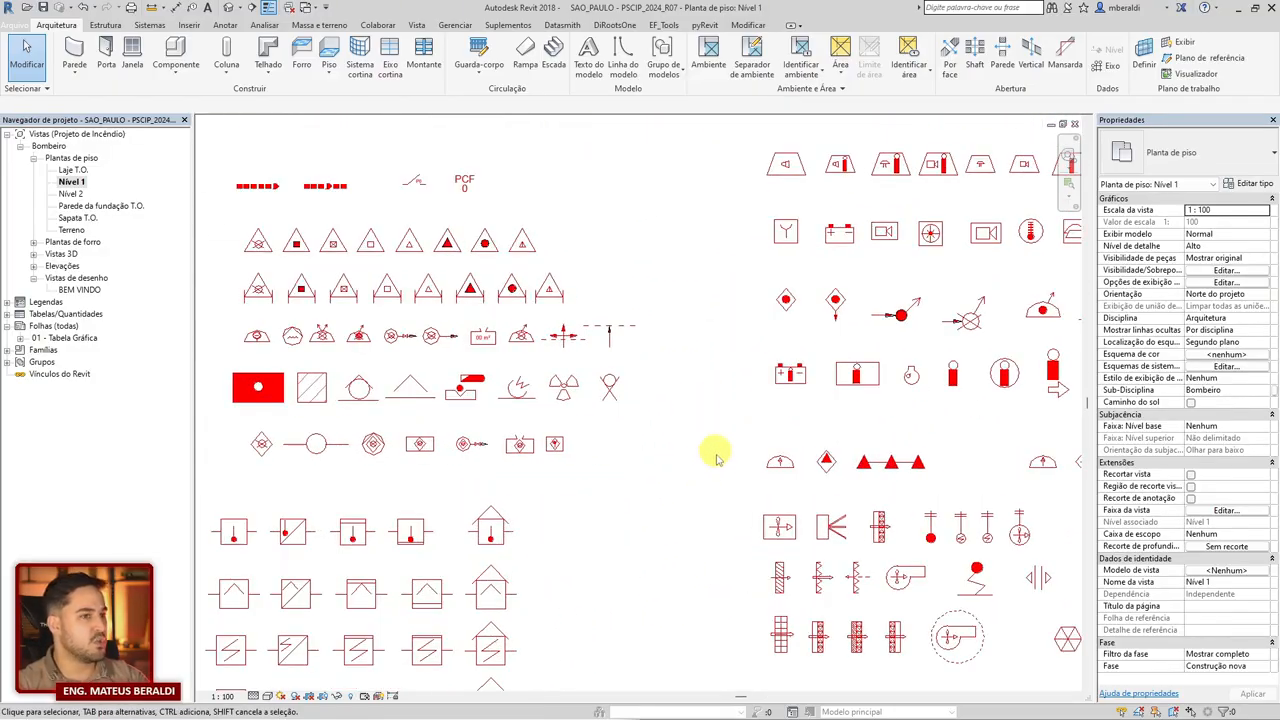
middle_drag(704, 469, 386, 526)
middle_drag(436, 345, 433, 485)
scroll(433, 407, up, 1)
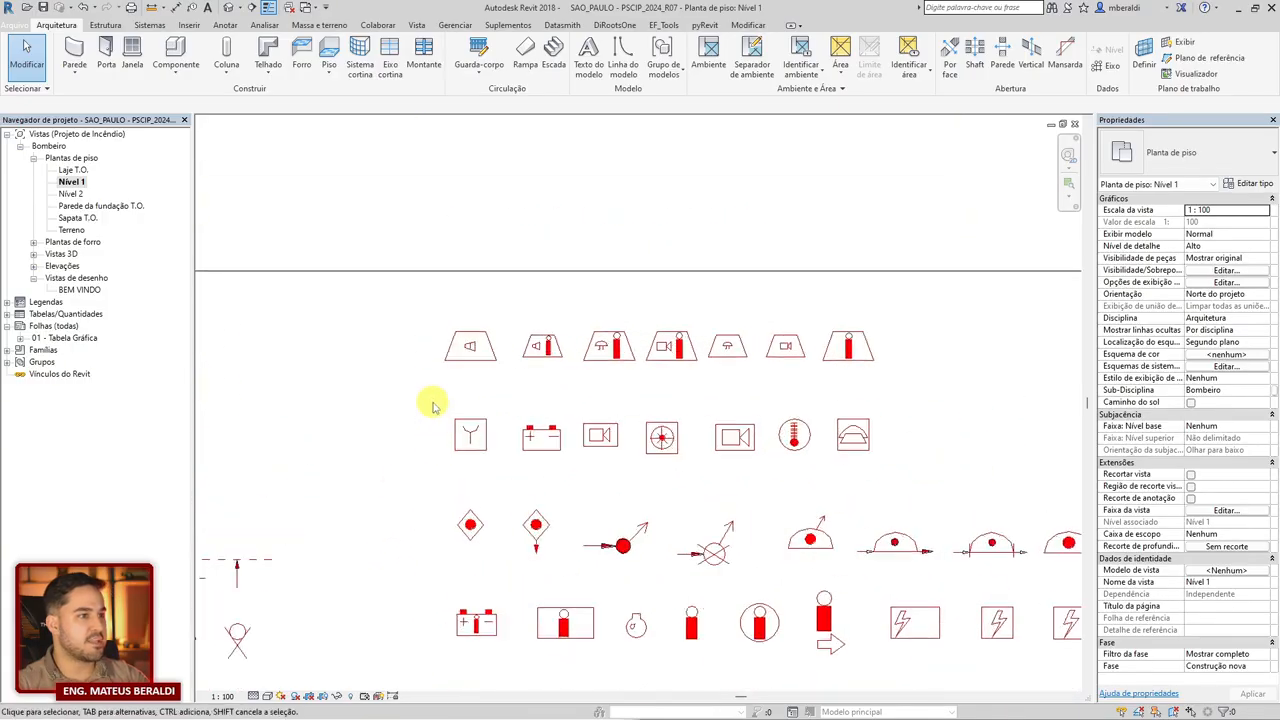
scroll(433, 407, up, 1)
middle_drag(574, 363, 420, 449)
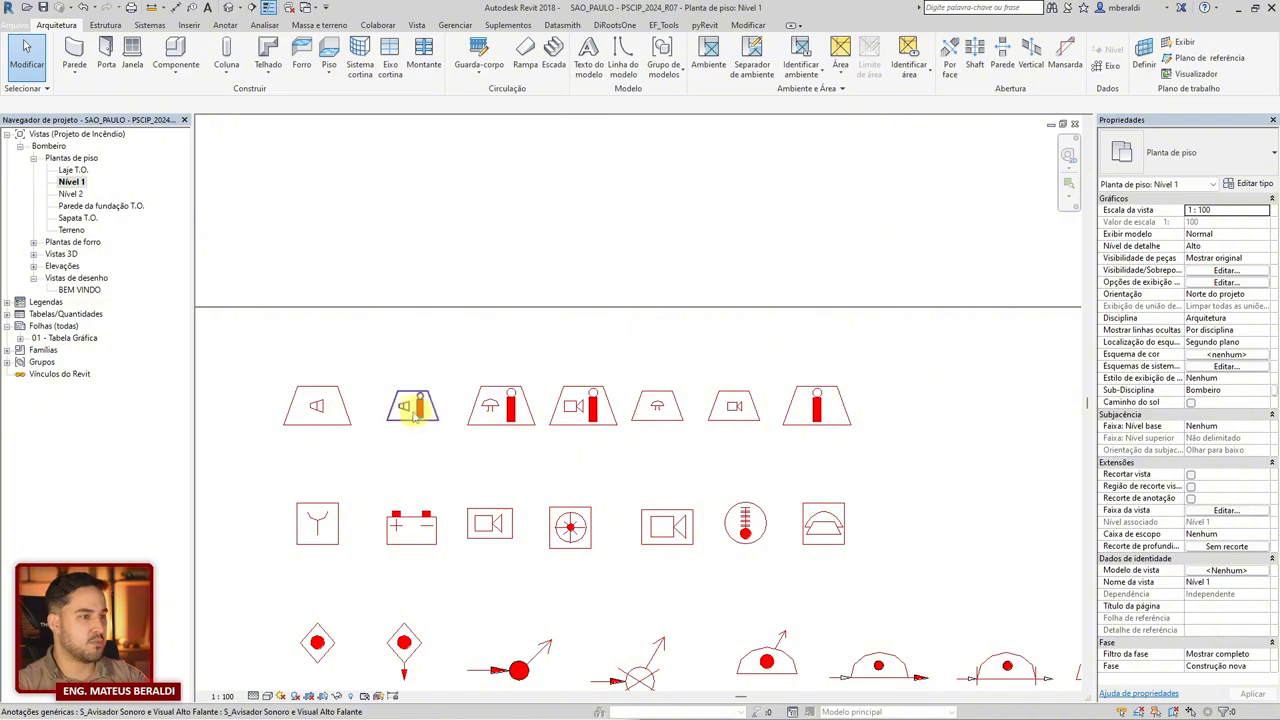
click(835, 433)
click(620, 460)
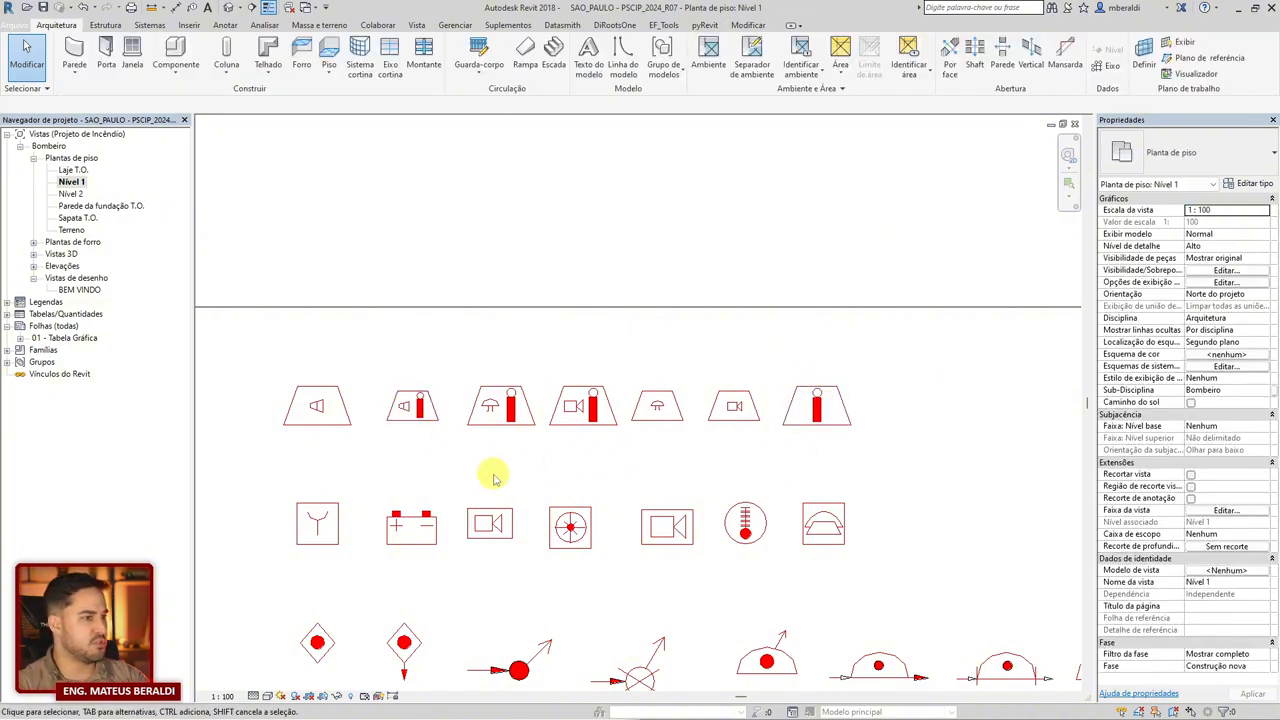
scroll(863, 432, down, 2)
middle_drag(723, 540, 823, 315)
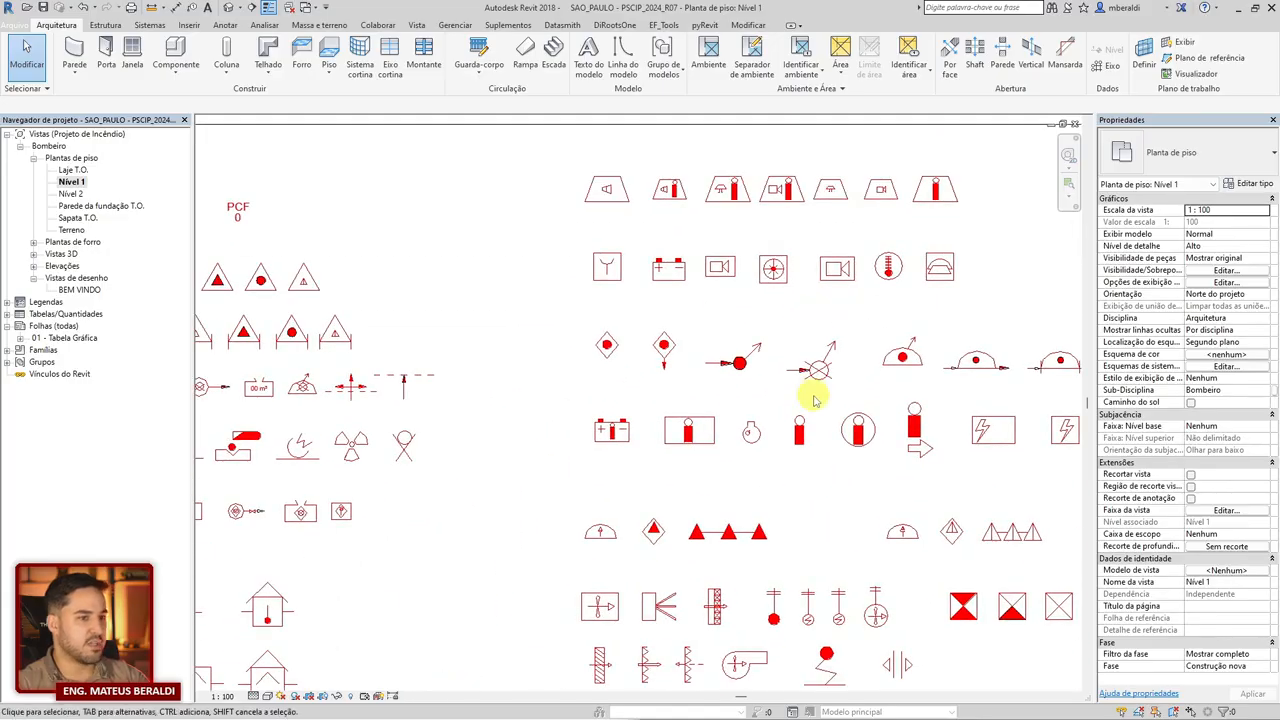
Open the family of the S_Ponto Iluminacao Emergencia annotation symbol for editing.
scroll(813, 400, up, 2)
click(621, 430)
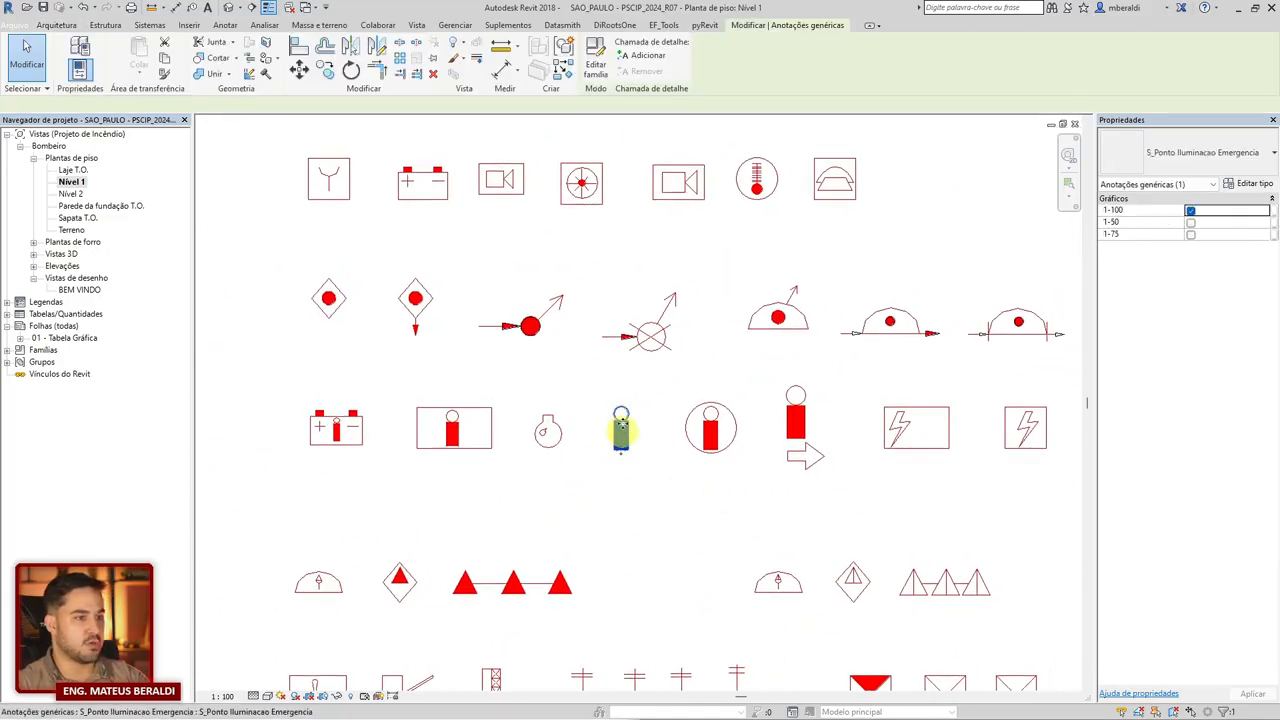
drag(621, 430, 637, 408)
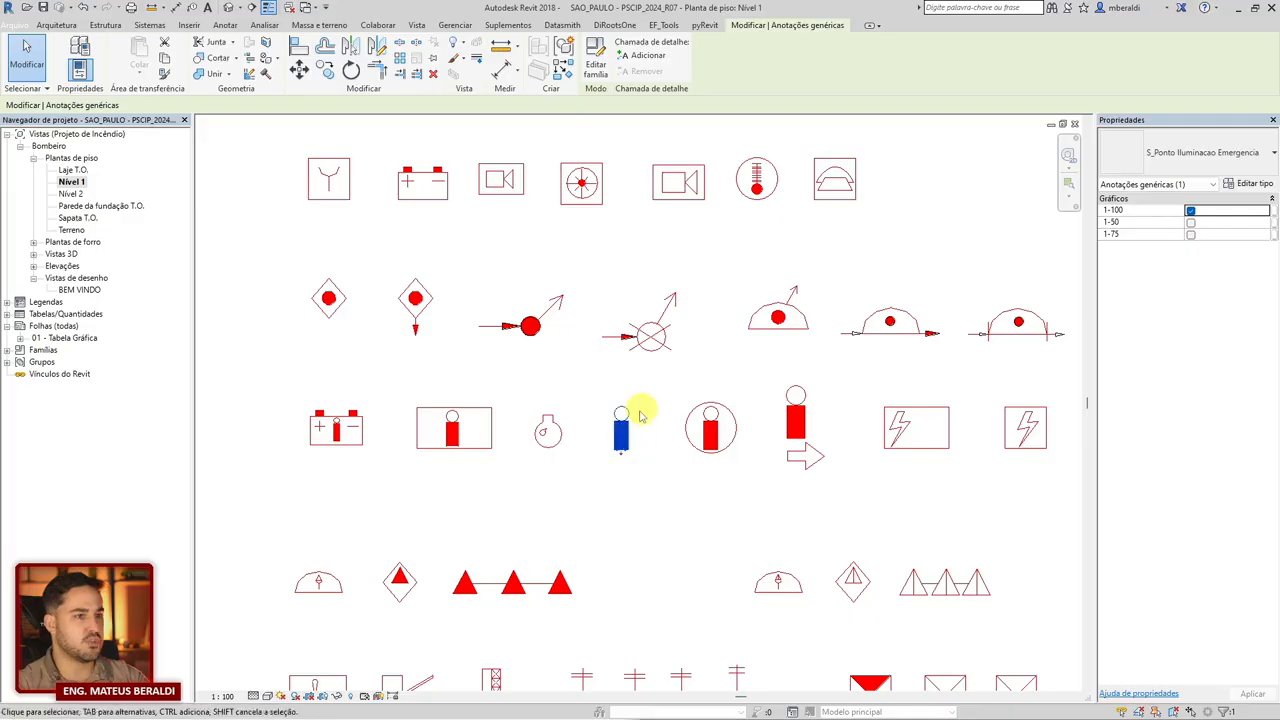
click(597, 70)
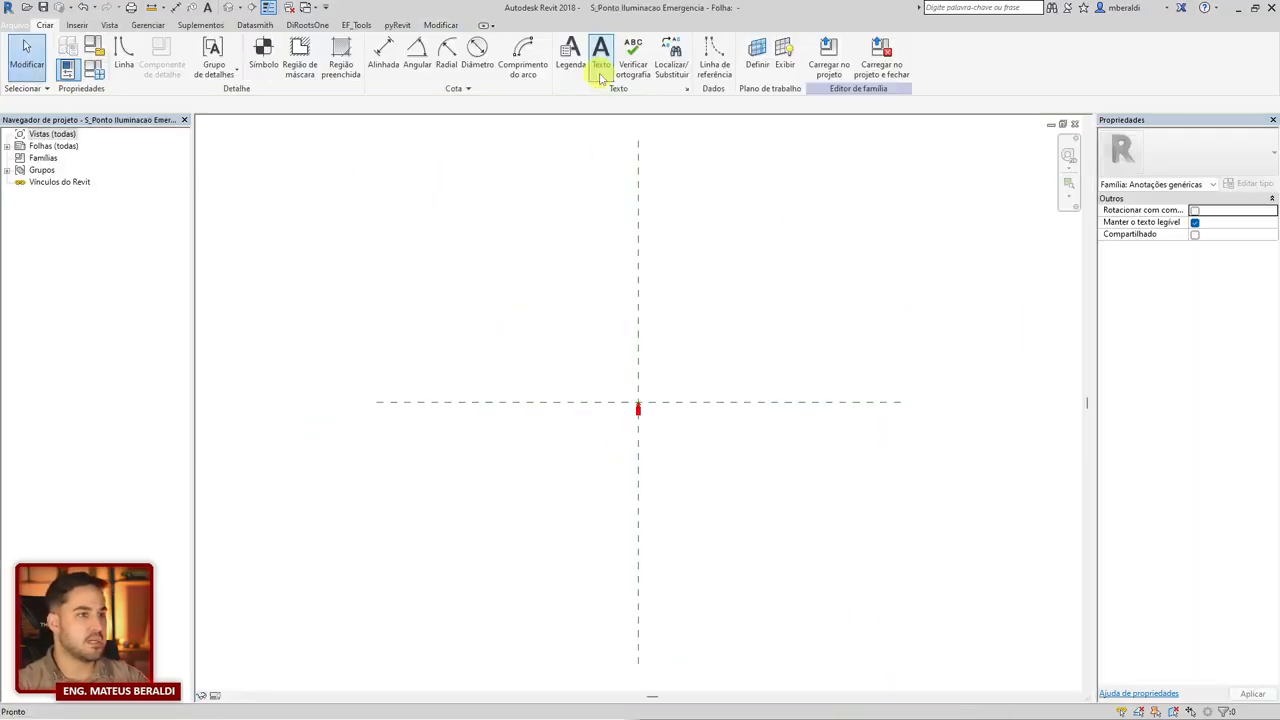
Separate the overlapping imported symbols by moving the 1-100 symbol up and right and the 1-75 symbol up and left of the 1-50 symbol.
scroll(655, 395, up, 8)
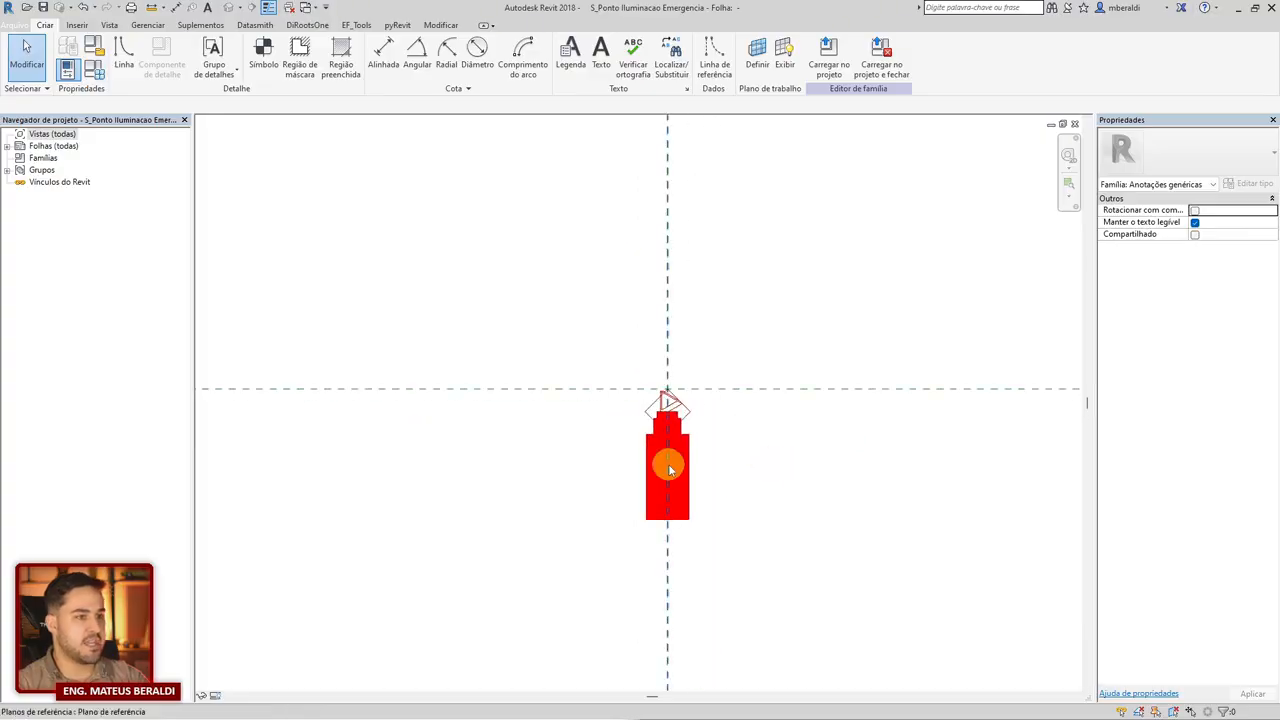
click(678, 472)
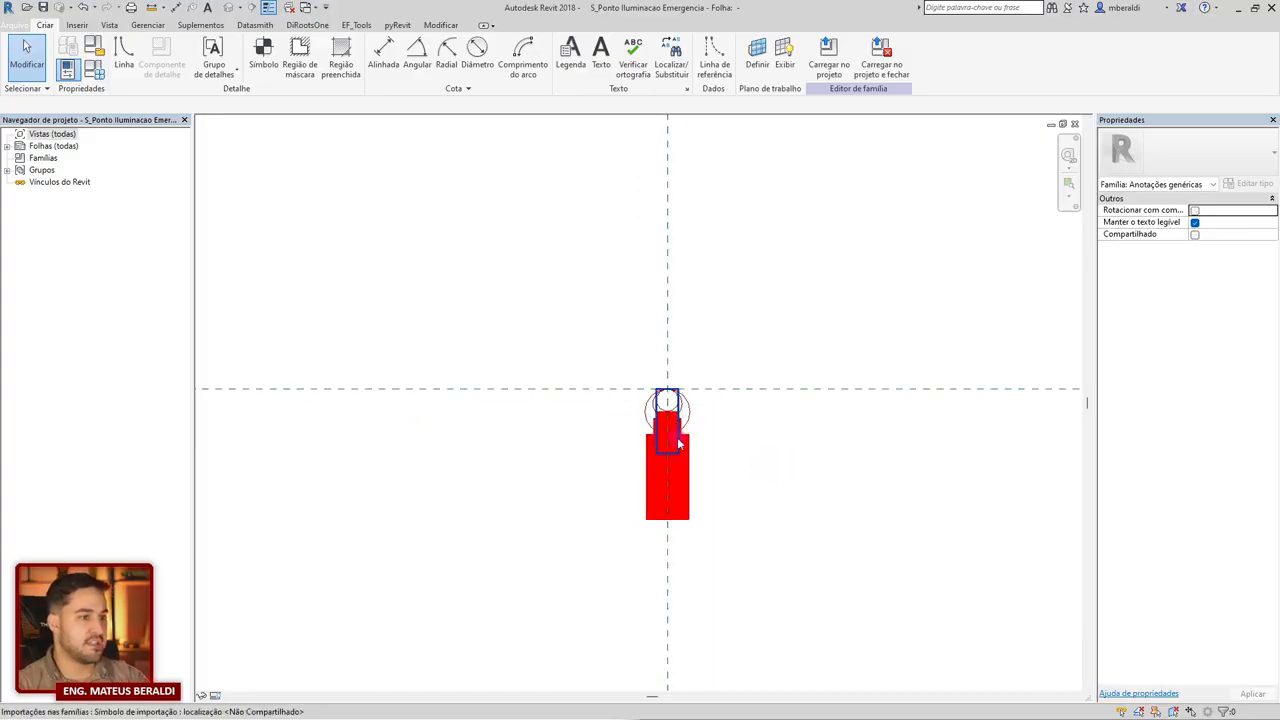
click(678, 418)
drag(676, 422, 803, 289)
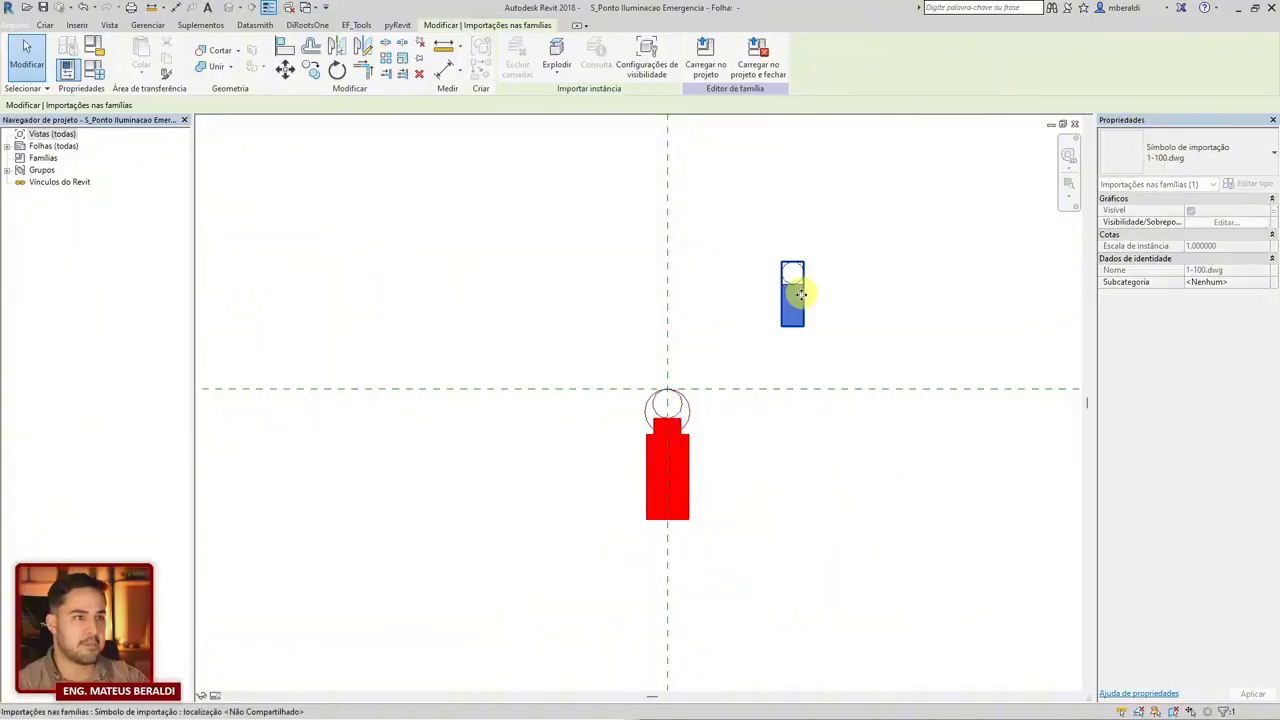
drag(686, 414, 582, 276)
click(862, 490)
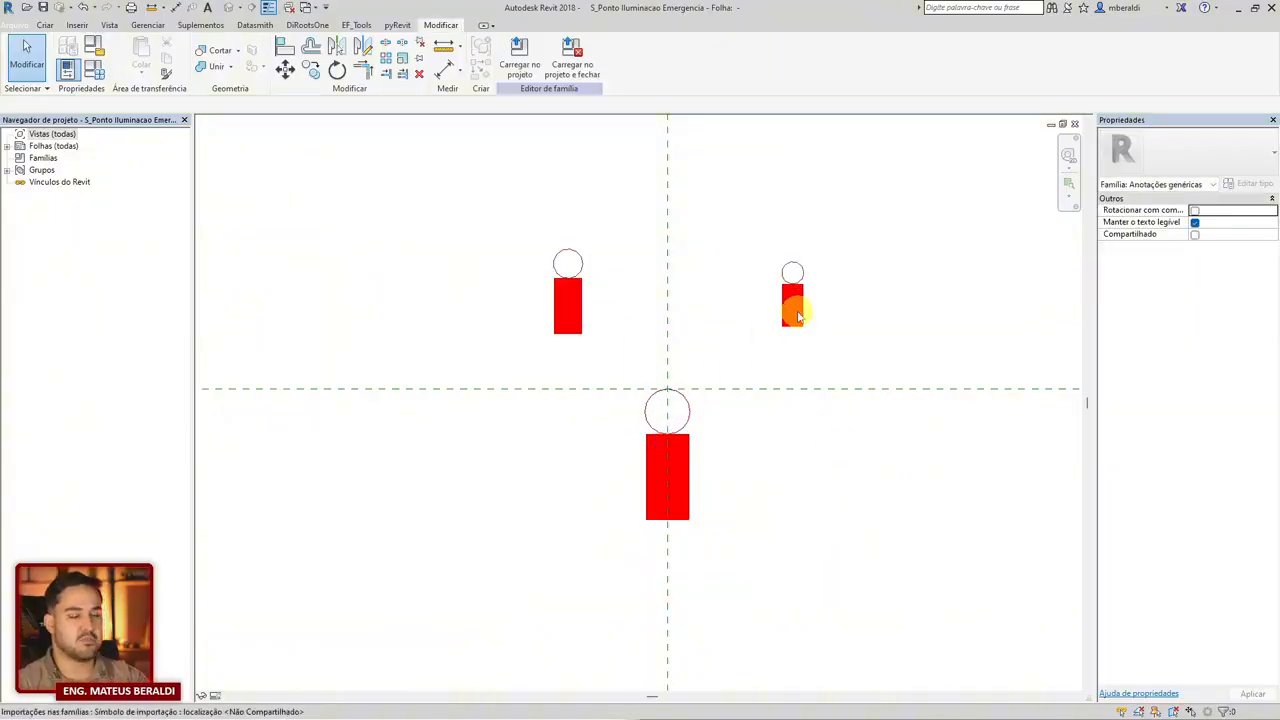
scroll(680, 320, down, 1)
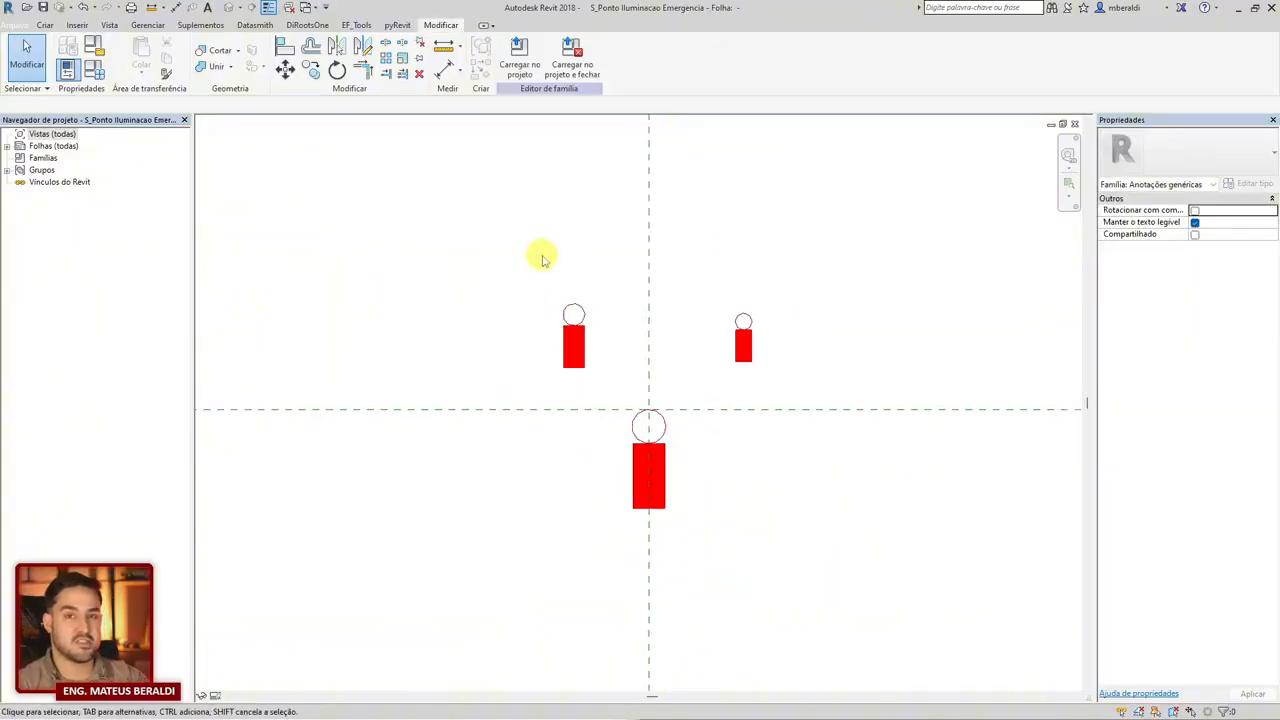
scroll(629, 380, up, 1)
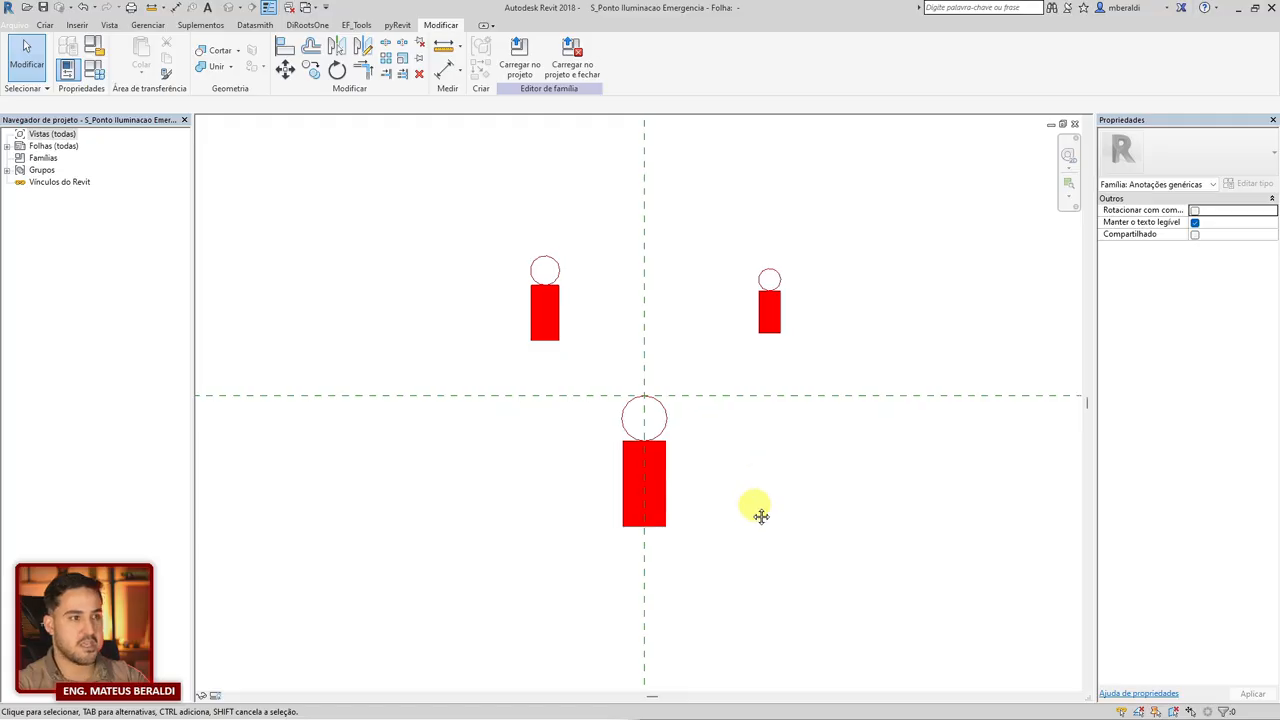
middle_drag(757, 509, 700, 531)
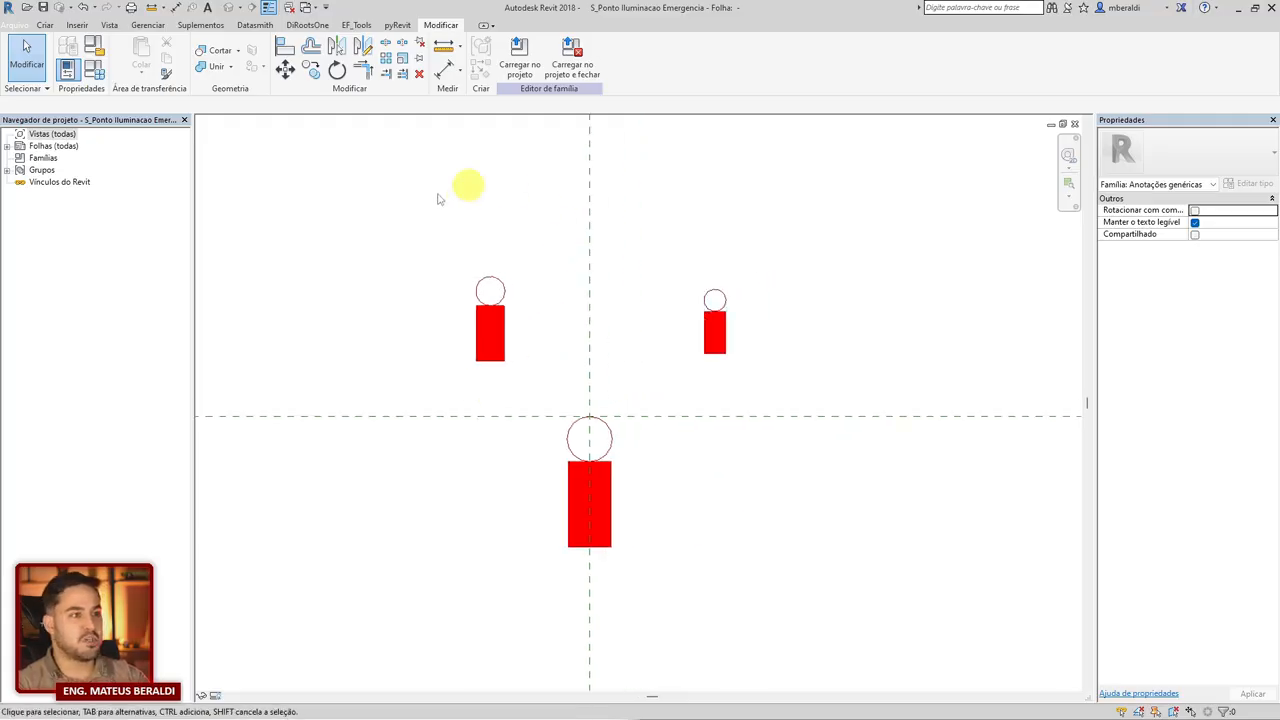
click(20, 26)
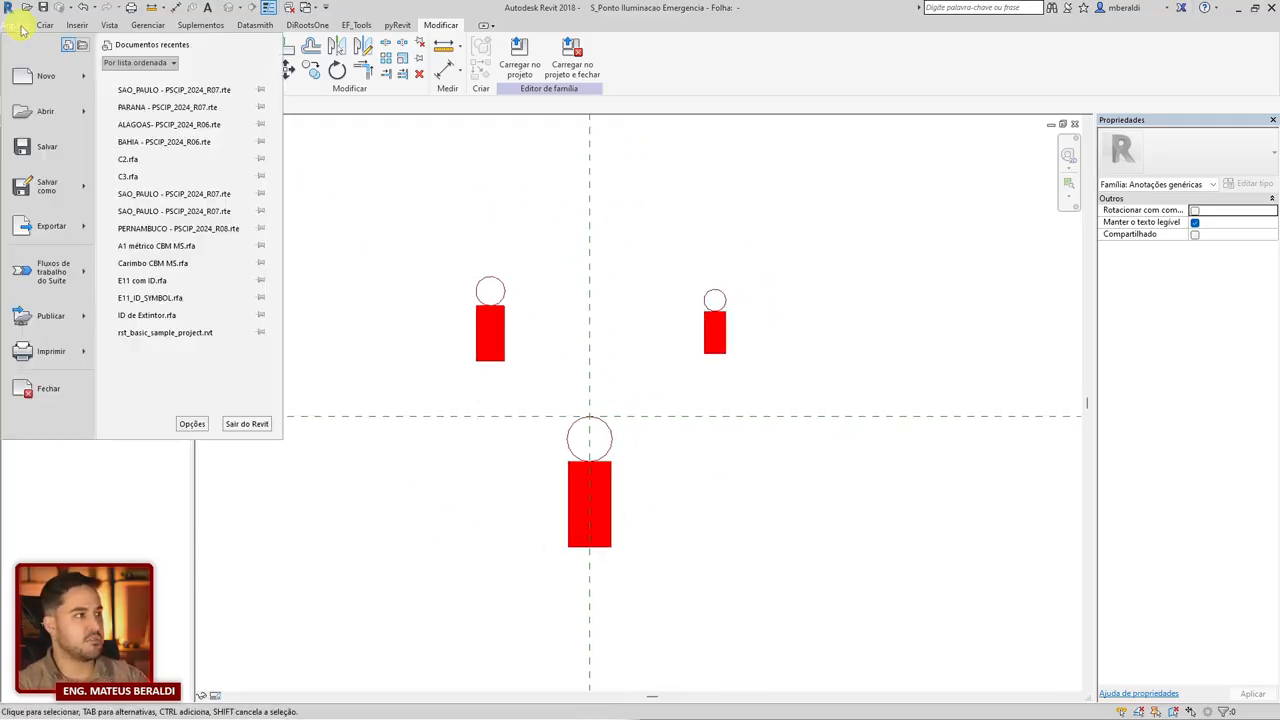
mouse_move(87, 232)
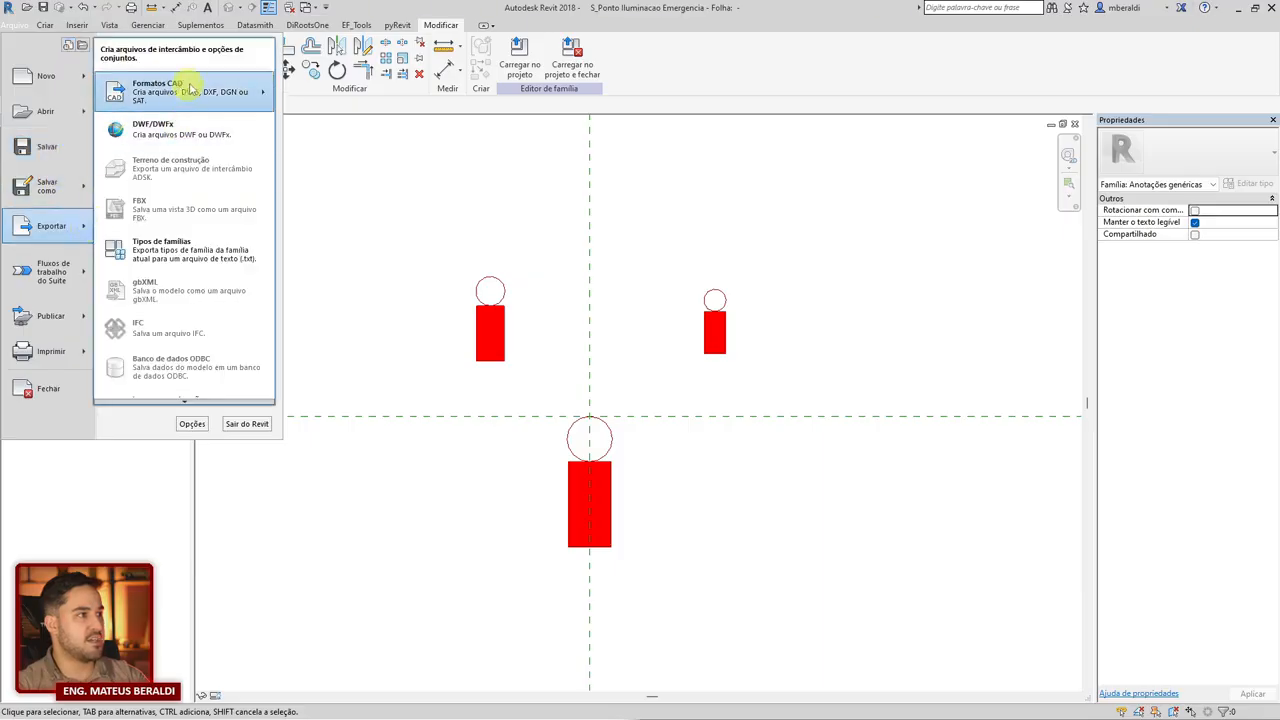
click(788, 260)
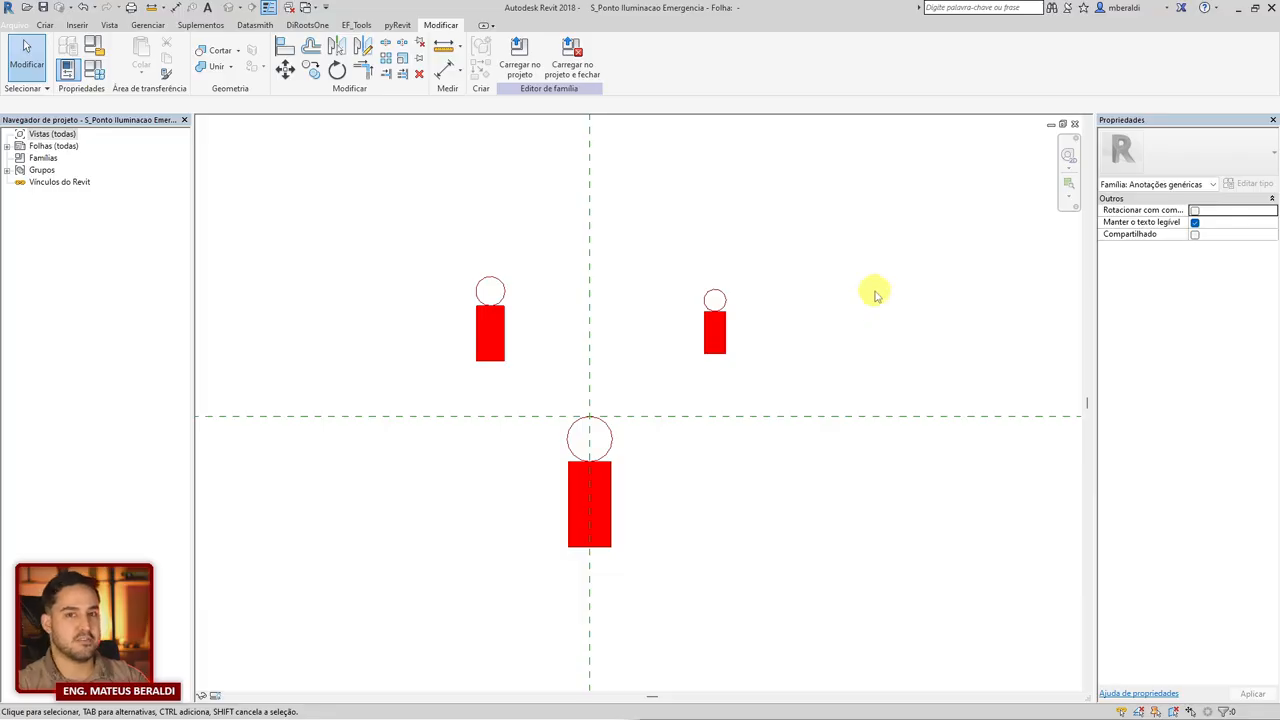
click(114, 27)
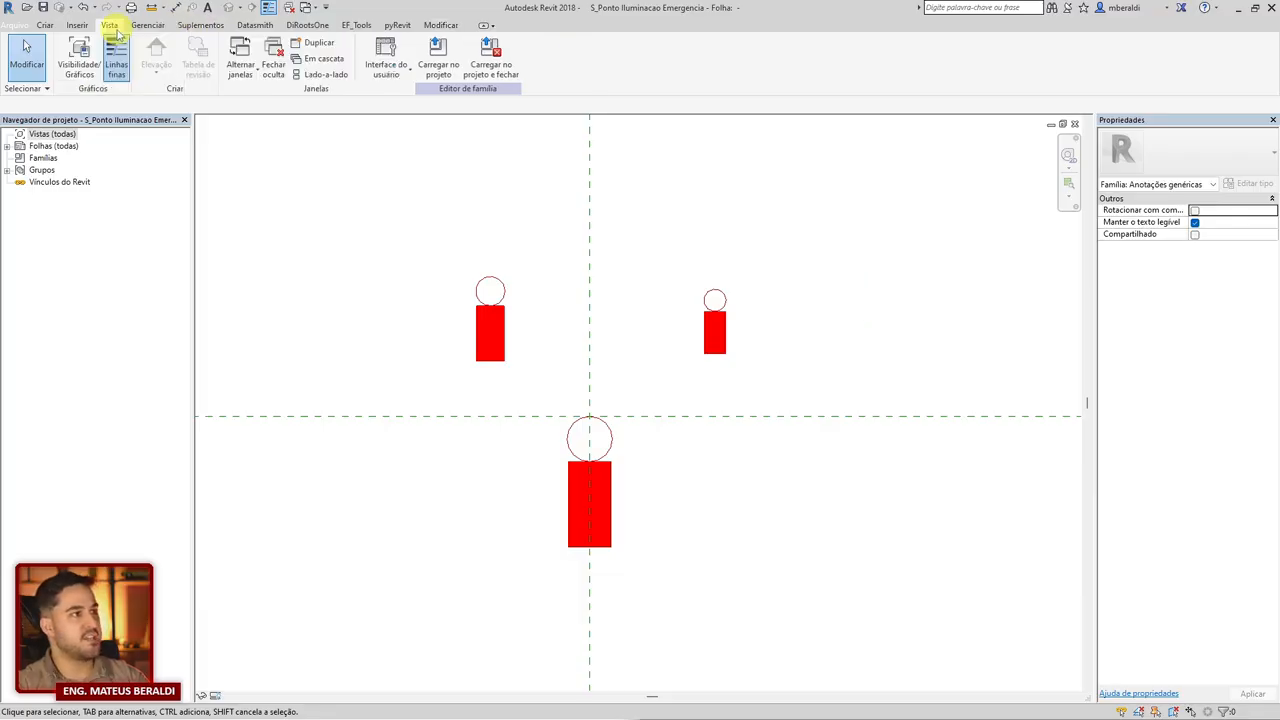
click(78, 26)
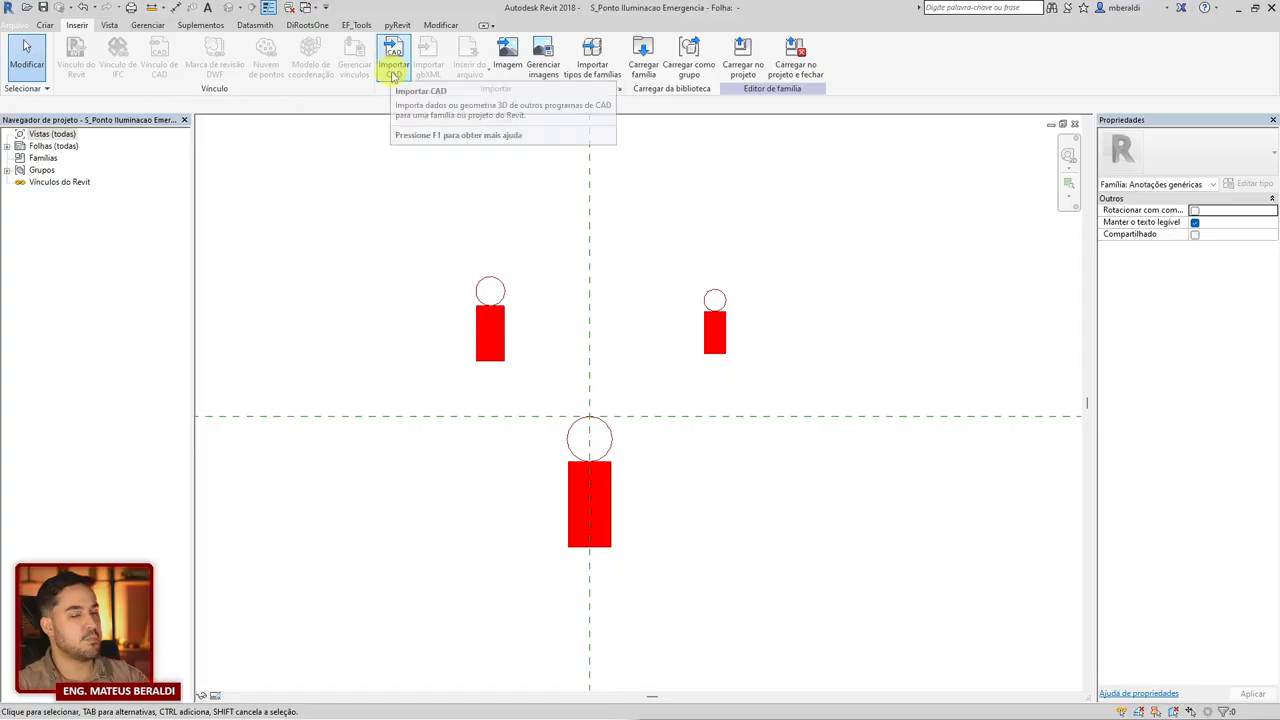
click(724, 388)
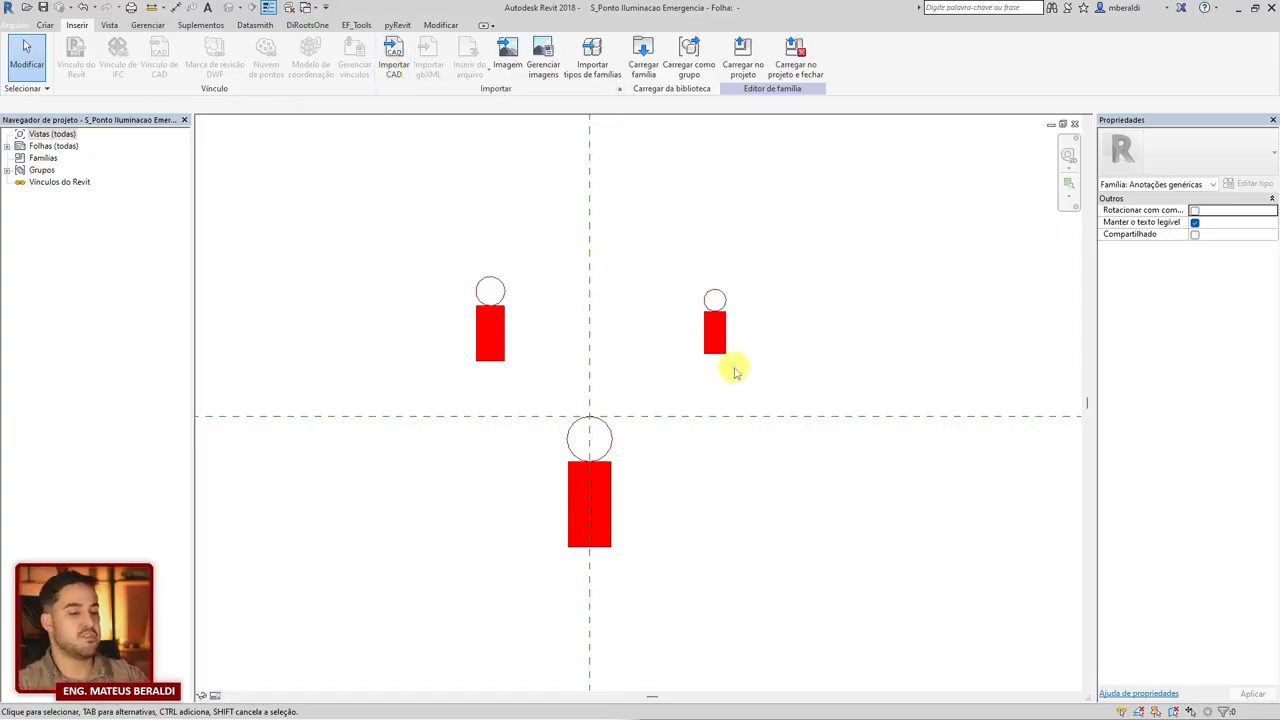
Inspect which family parameter is associated with the Visível property of the 1-100, 1-75 and 1-50 imported symbols.
click(722, 316)
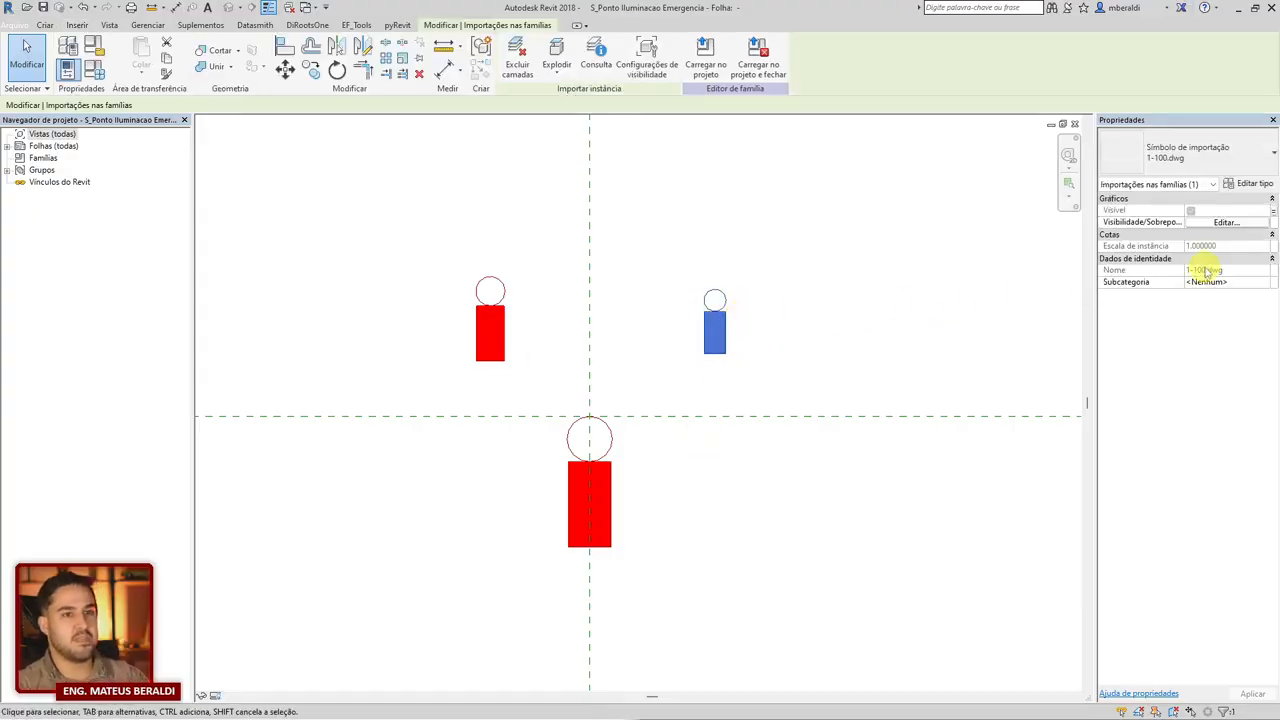
click(1274, 212)
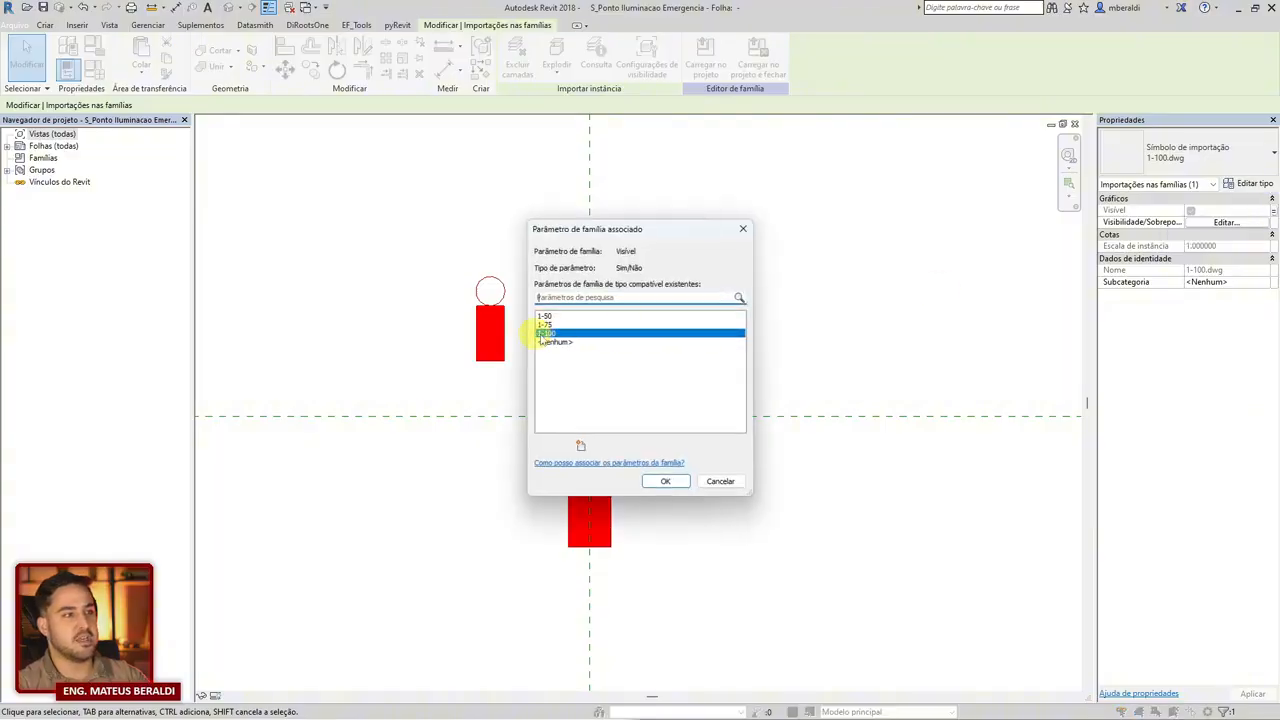
click(743, 232)
click(601, 376)
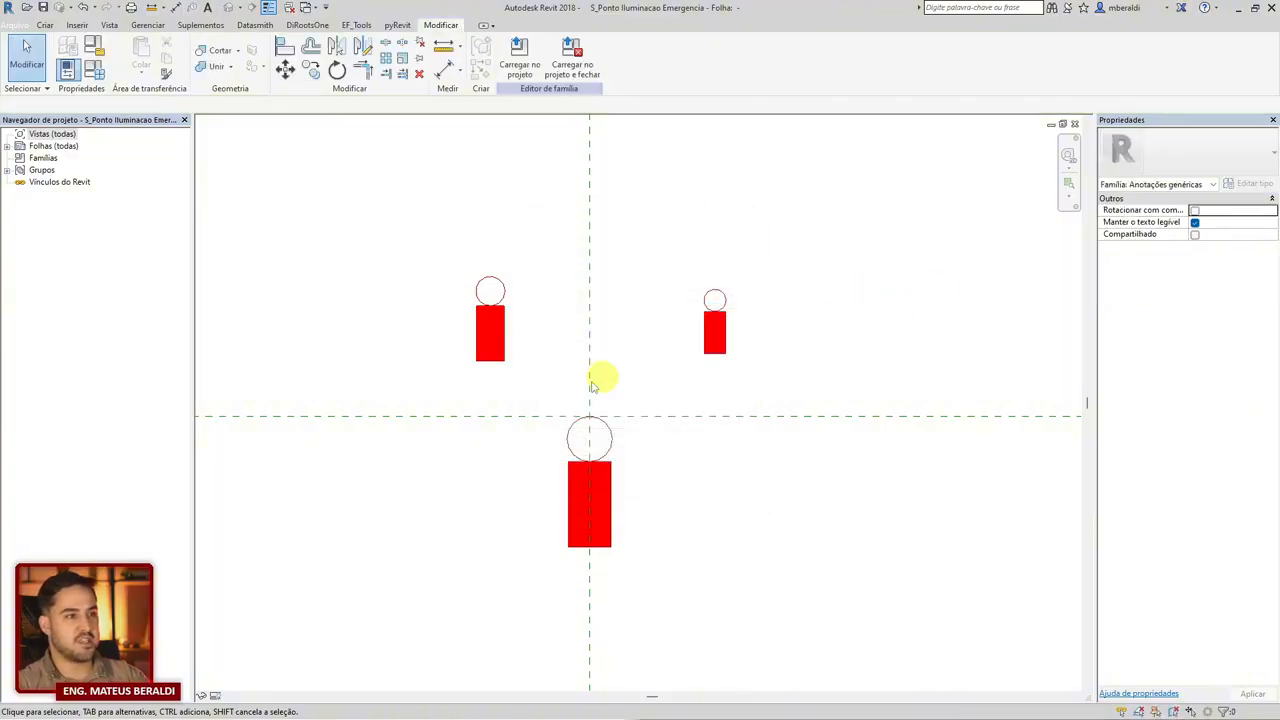
click(481, 337)
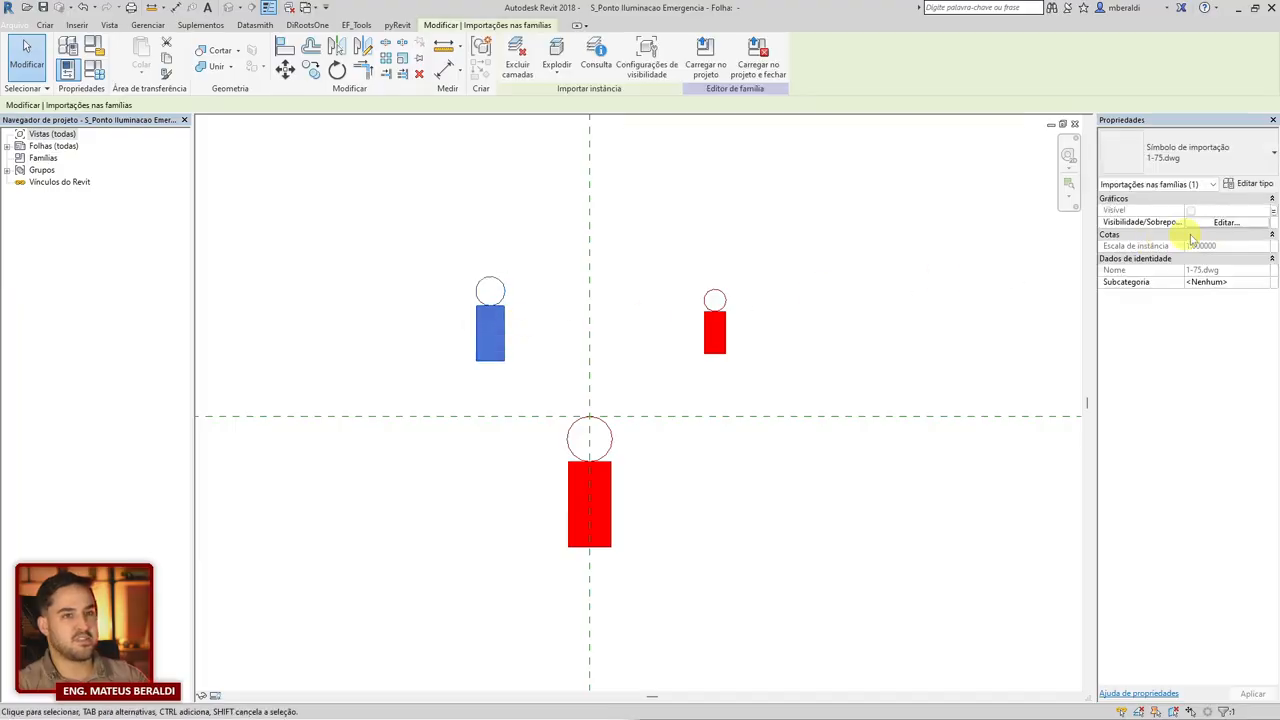
click(1274, 212)
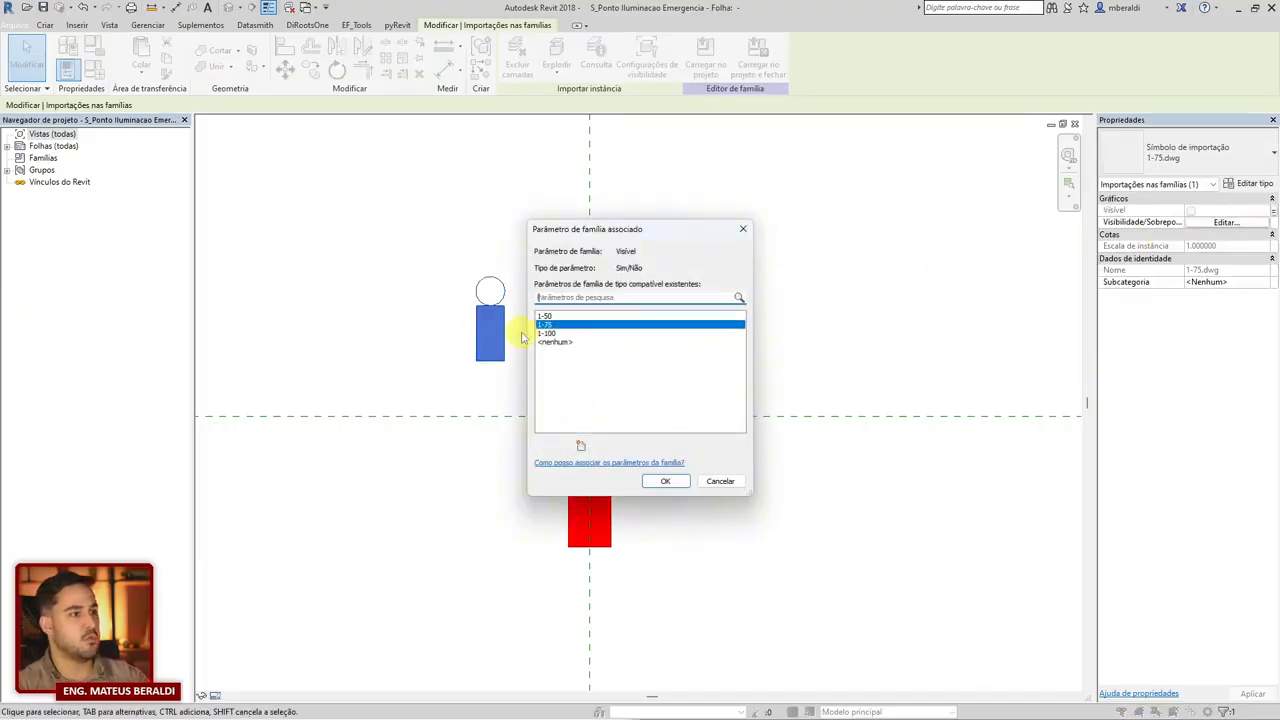
key(Escape)
click(574, 520)
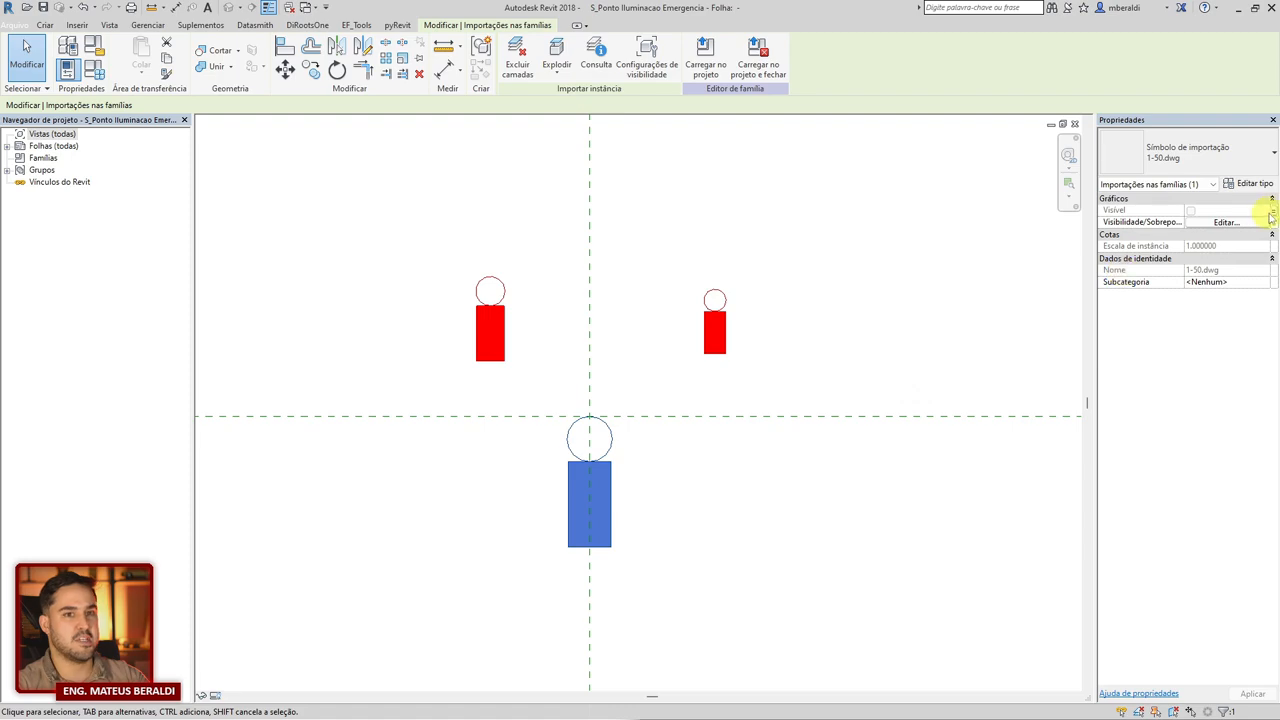
click(1272, 212)
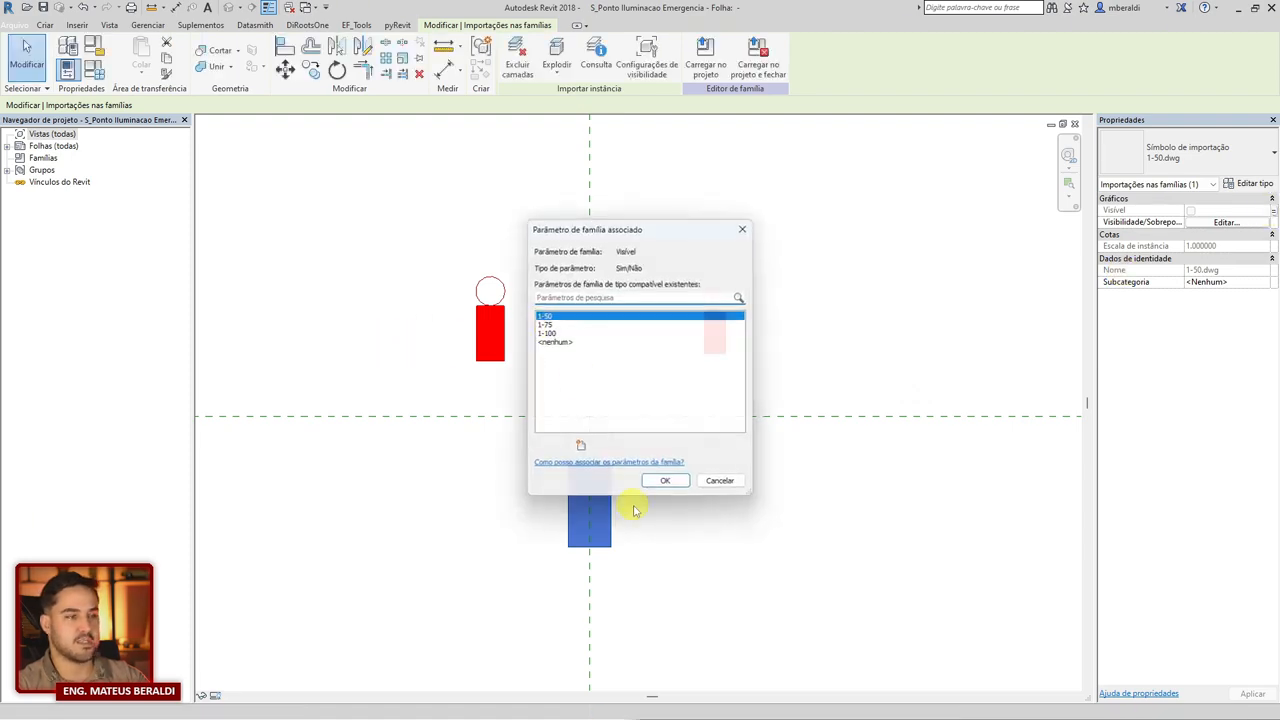
key(Escape)
key(Escape)
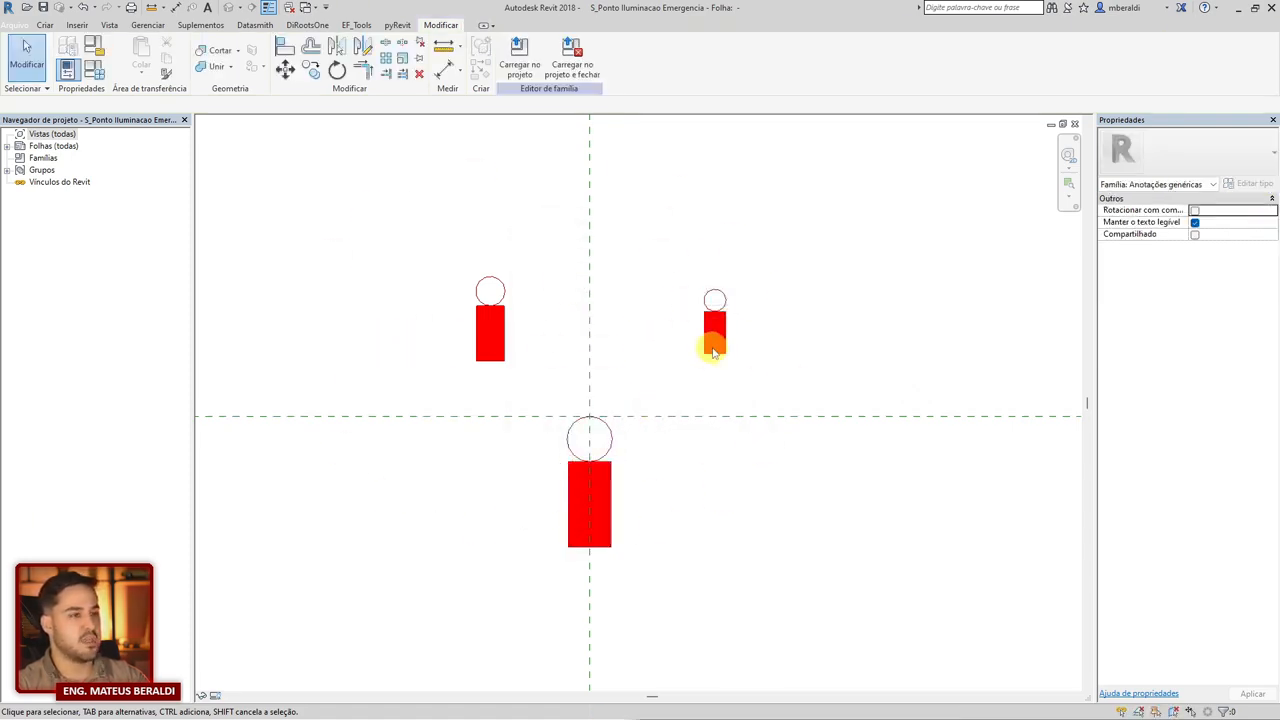
Stack the 1-100 and 1-75 imported symbols over the 1-50 symbol at the intersection of the reference planes.
drag(705, 325, 595, 432)
click(496, 318)
drag(487, 297, 501, 345)
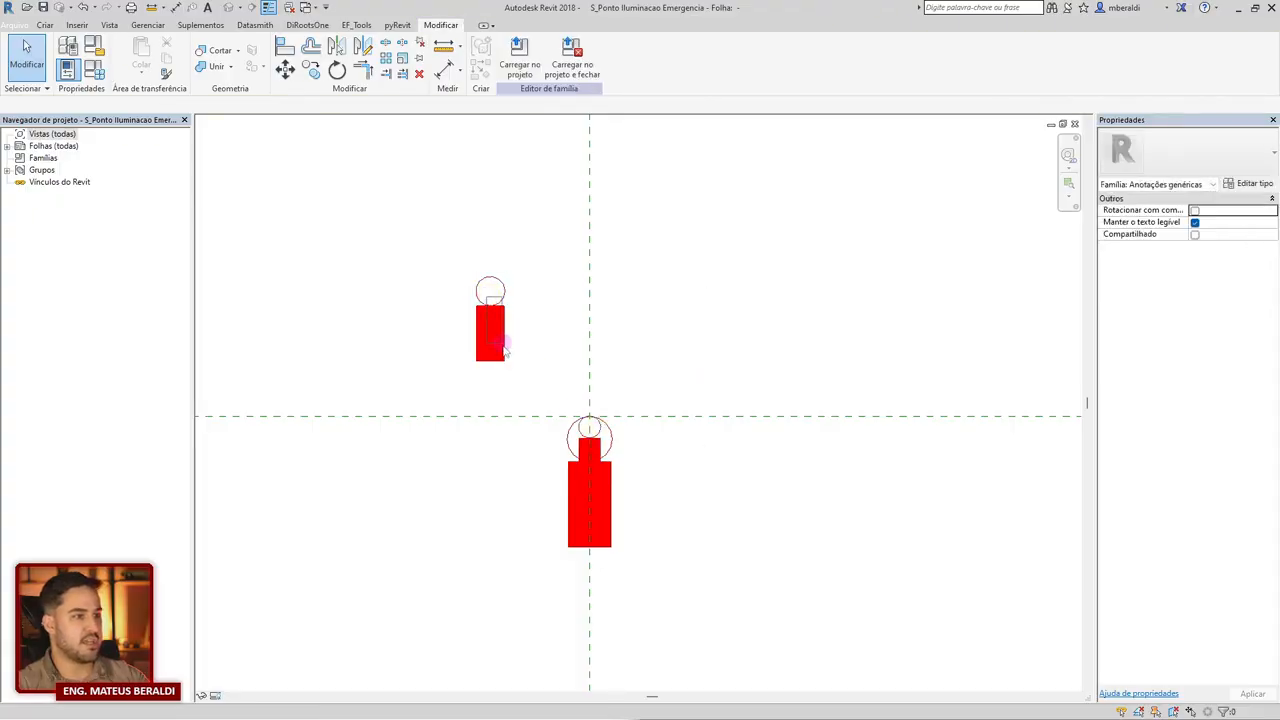
click(494, 318)
Spread the imported symbols apart, placing 1-100 up and right and 1-75 up and left of the 1-50 symbol.
drag(488, 300, 735, 301)
key(Escape)
drag(605, 459, 487, 317)
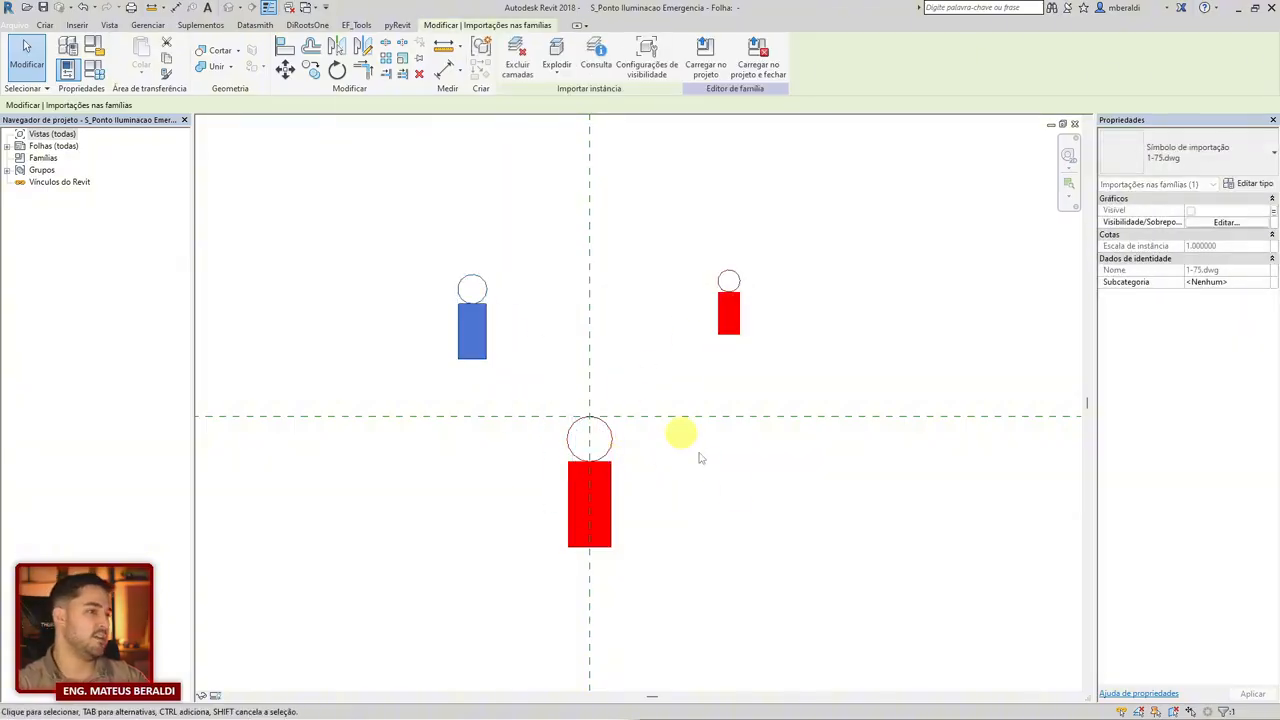
click(766, 516)
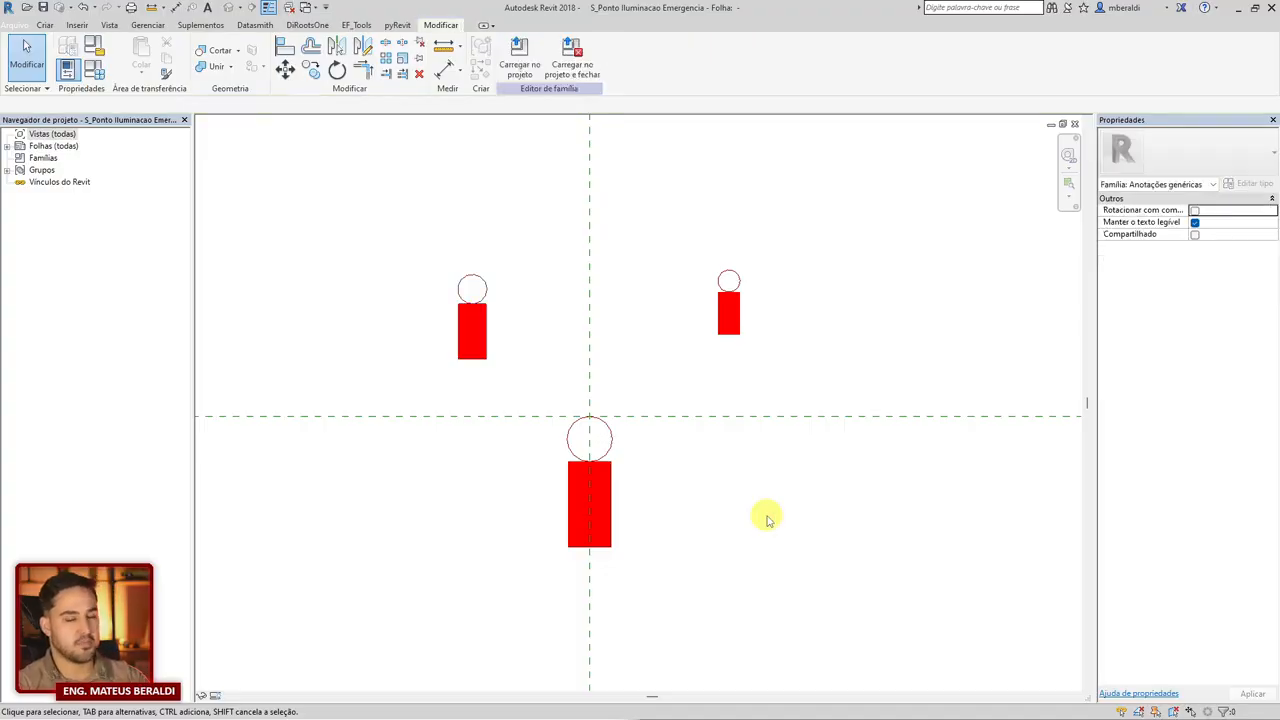
Fully explode the 1-100, 1-75 and 1-50 imported DWG symbols into native lines and filled regions.
click(717, 323)
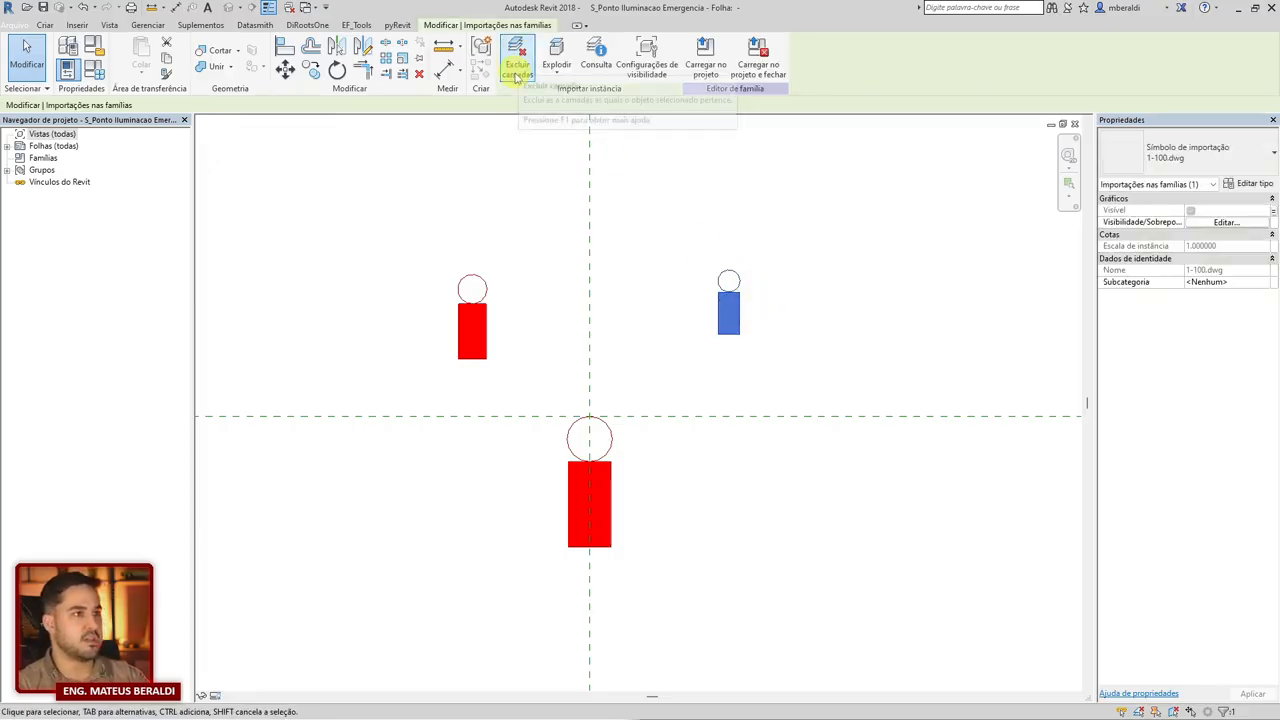
click(559, 78)
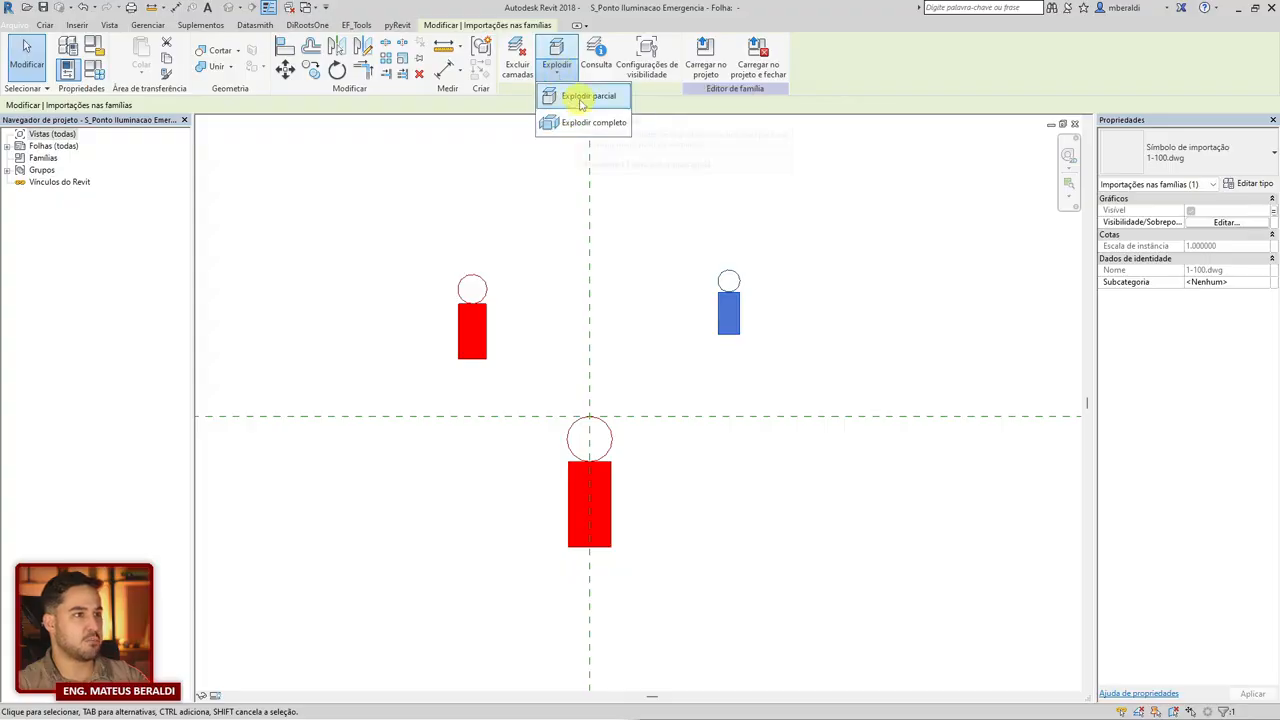
click(596, 123)
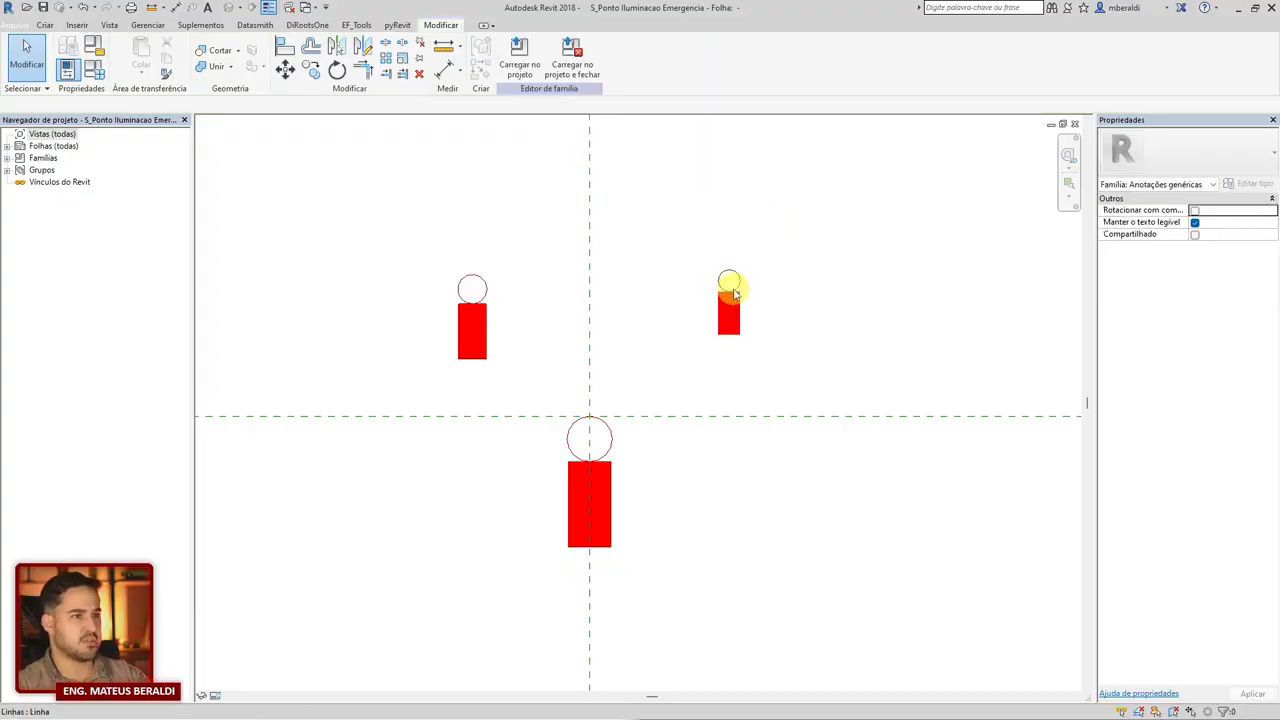
click(486, 300)
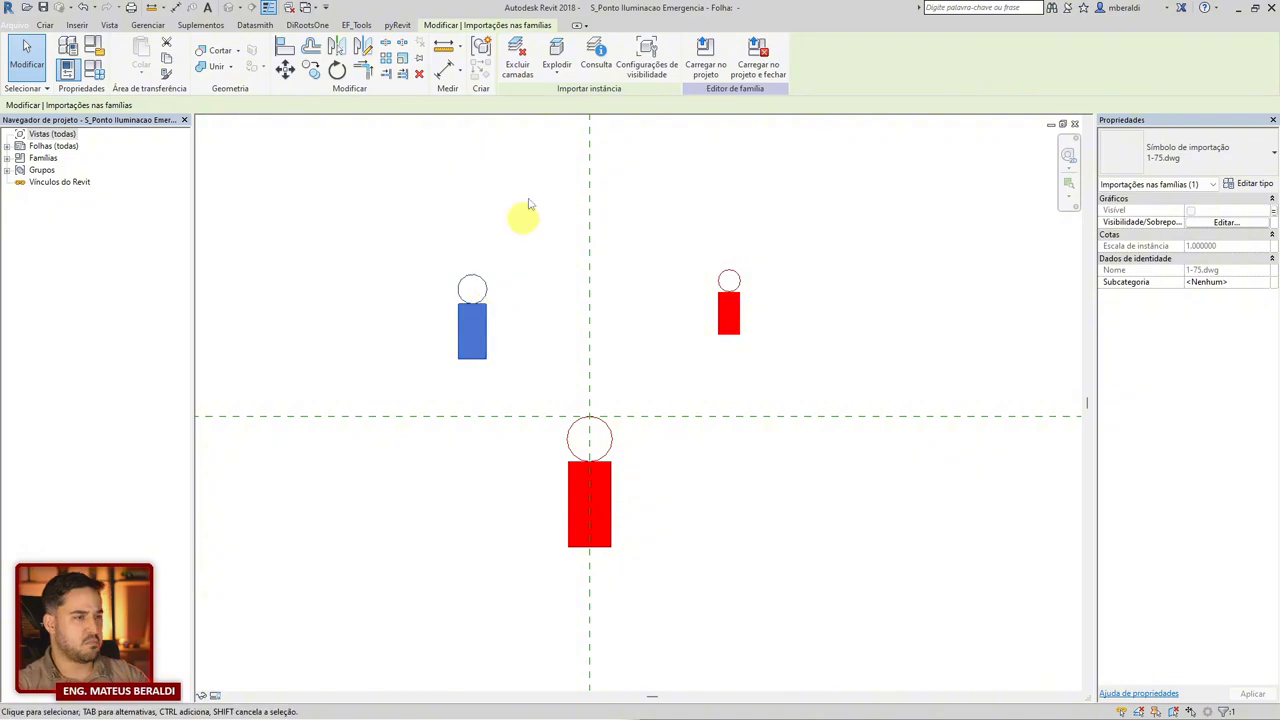
click(576, 63)
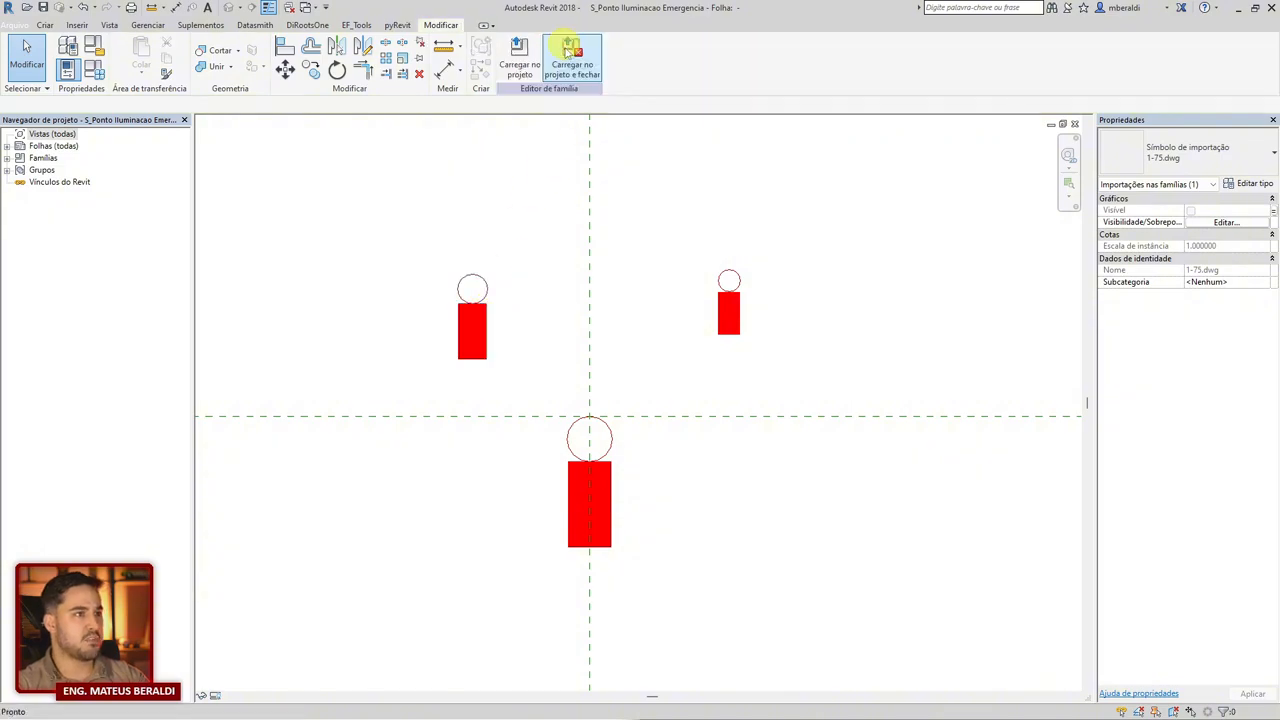
click(601, 475)
click(563, 58)
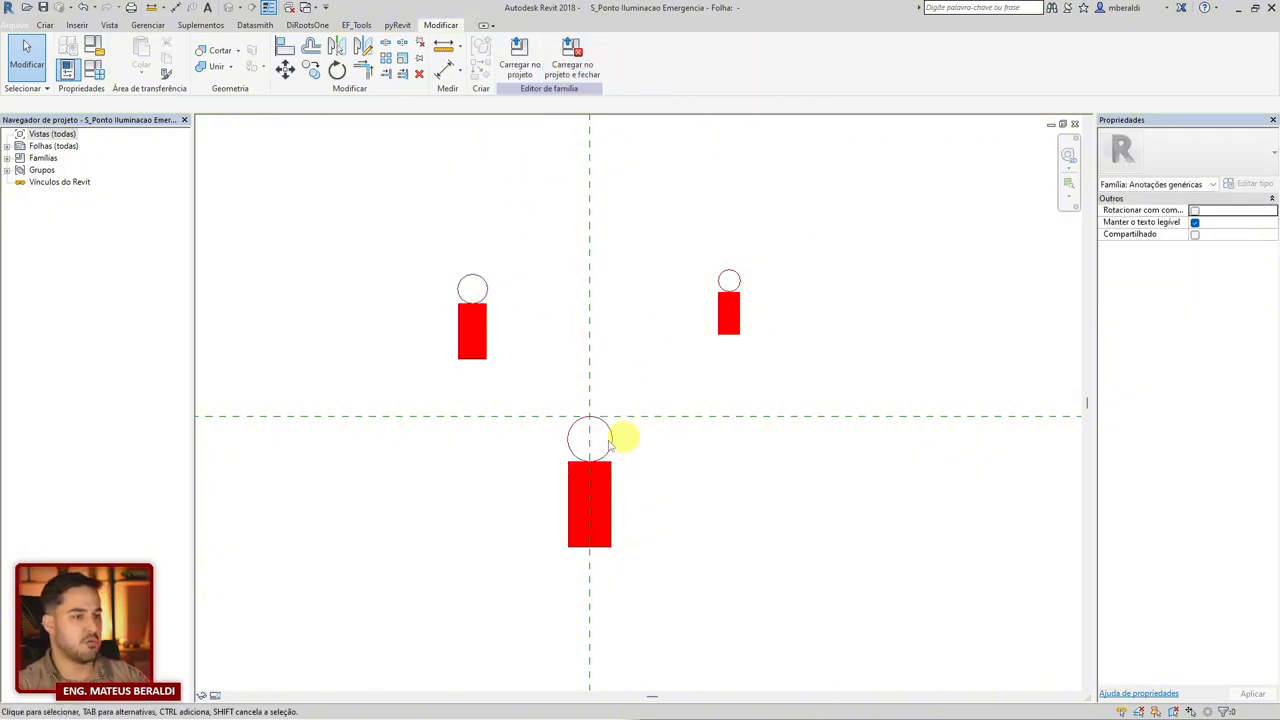
Associate the Visível property of the exploded small symbol with parameter 1-100 and of the medium symbol with parameter 1-75.
drag(690, 196, 777, 366)
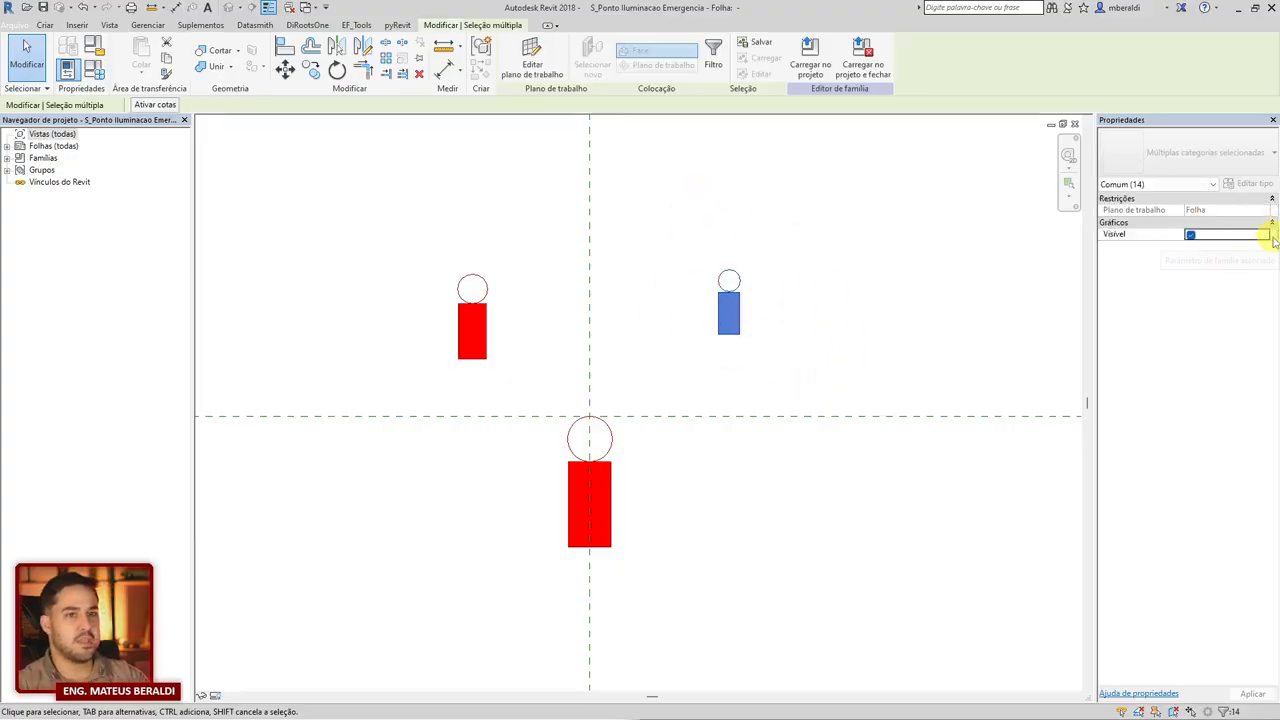
click(1268, 236)
double_click(567, 333)
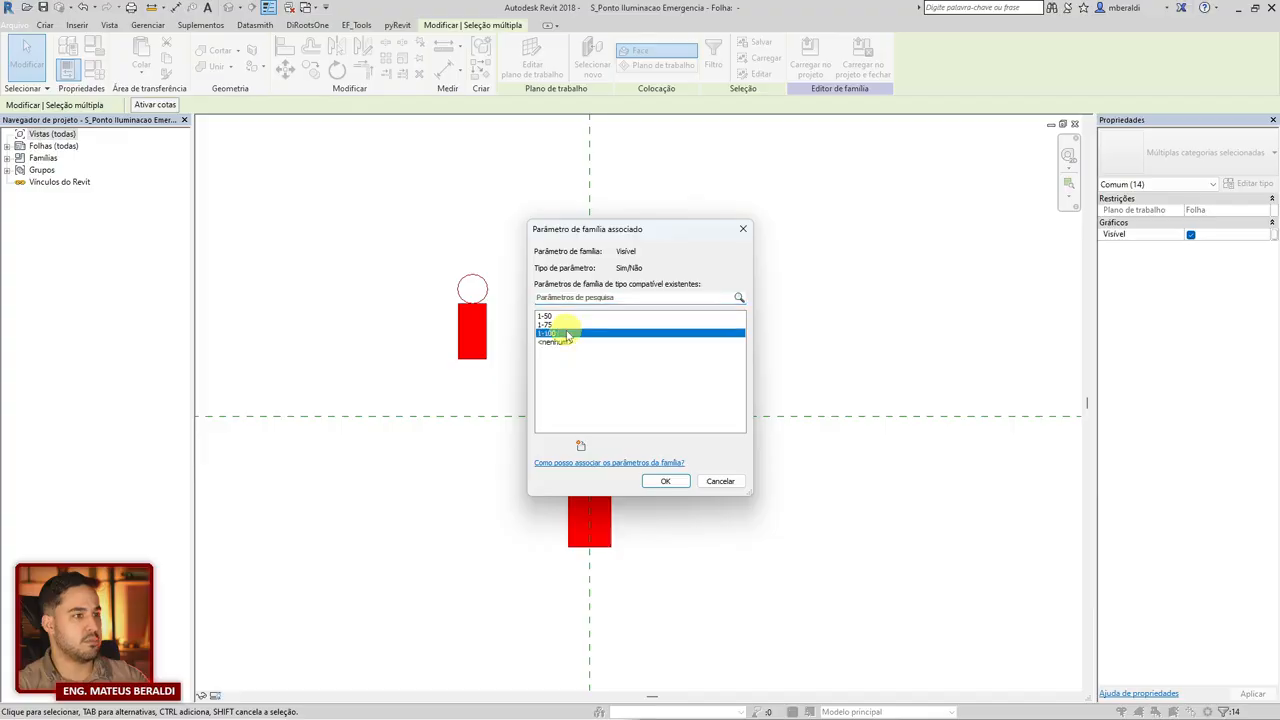
drag(536, 374, 437, 243)
click(1256, 244)
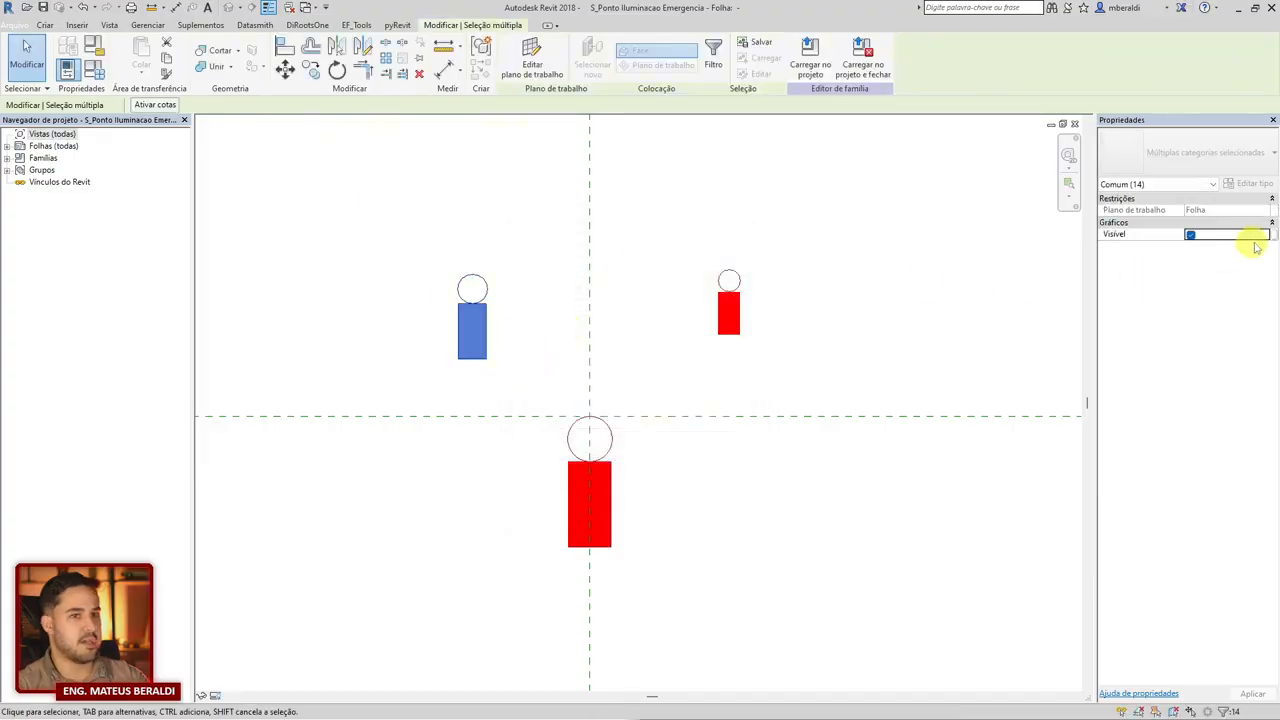
double_click(585, 322)
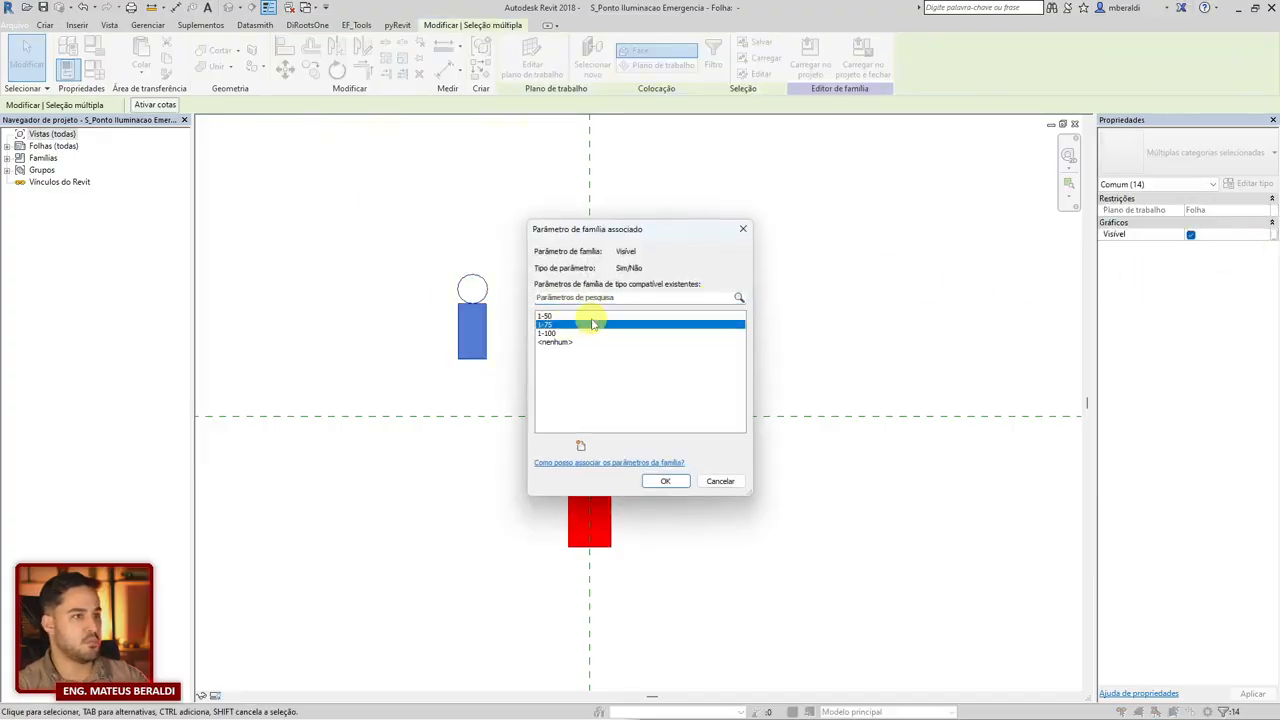
Associate the Visível property of the large exploded symbol's elements with the 1-50 family parameter.
drag(529, 386, 703, 580)
click(1256, 236)
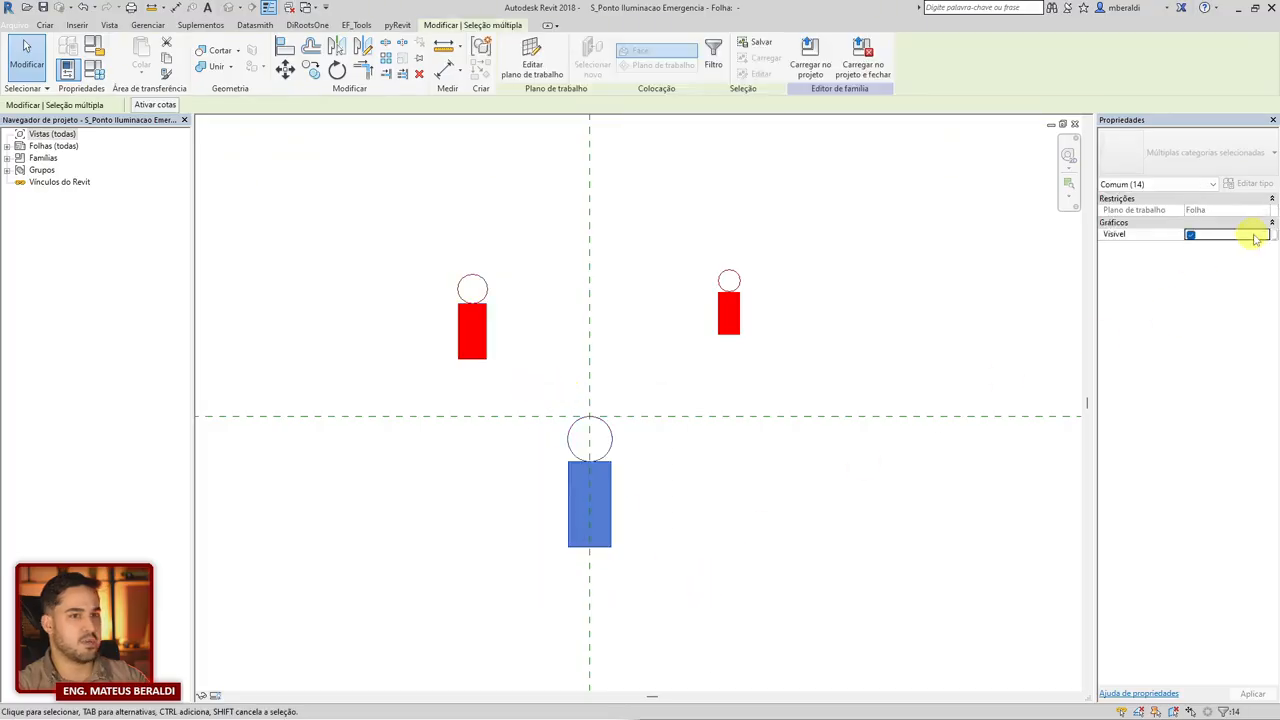
click(1266, 235)
click(551, 316)
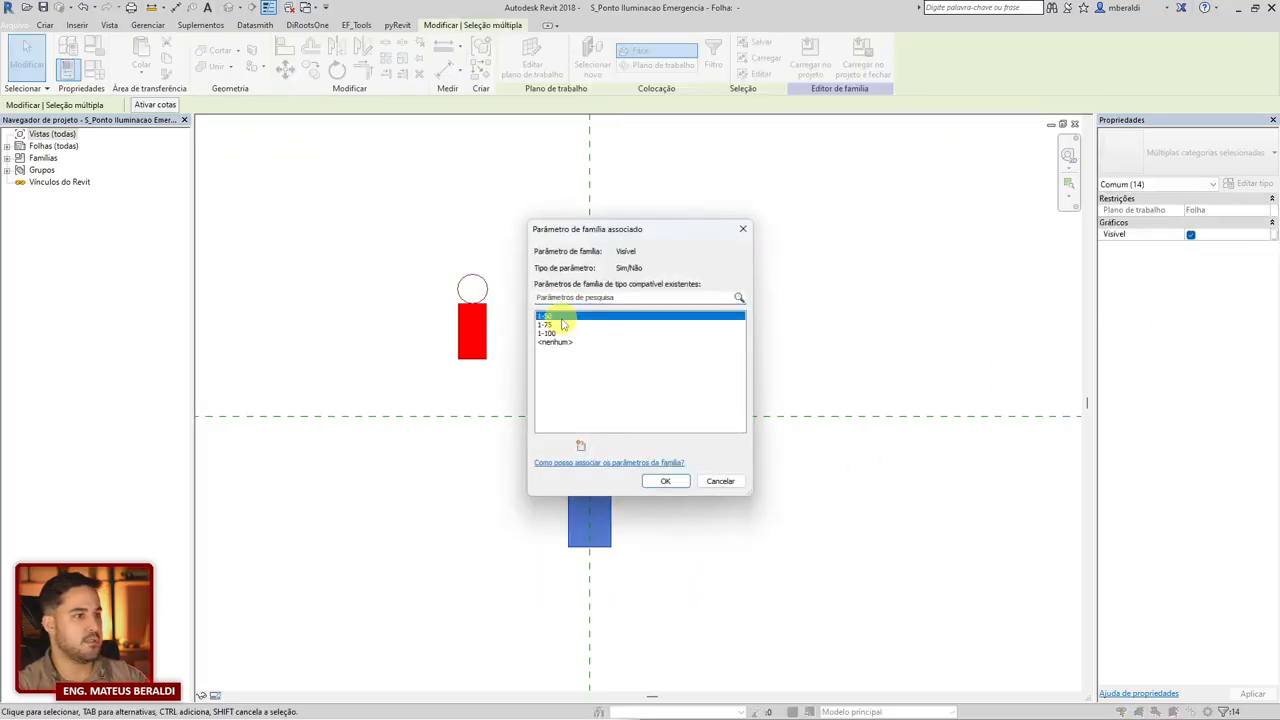
double_click(669, 345)
click(690, 355)
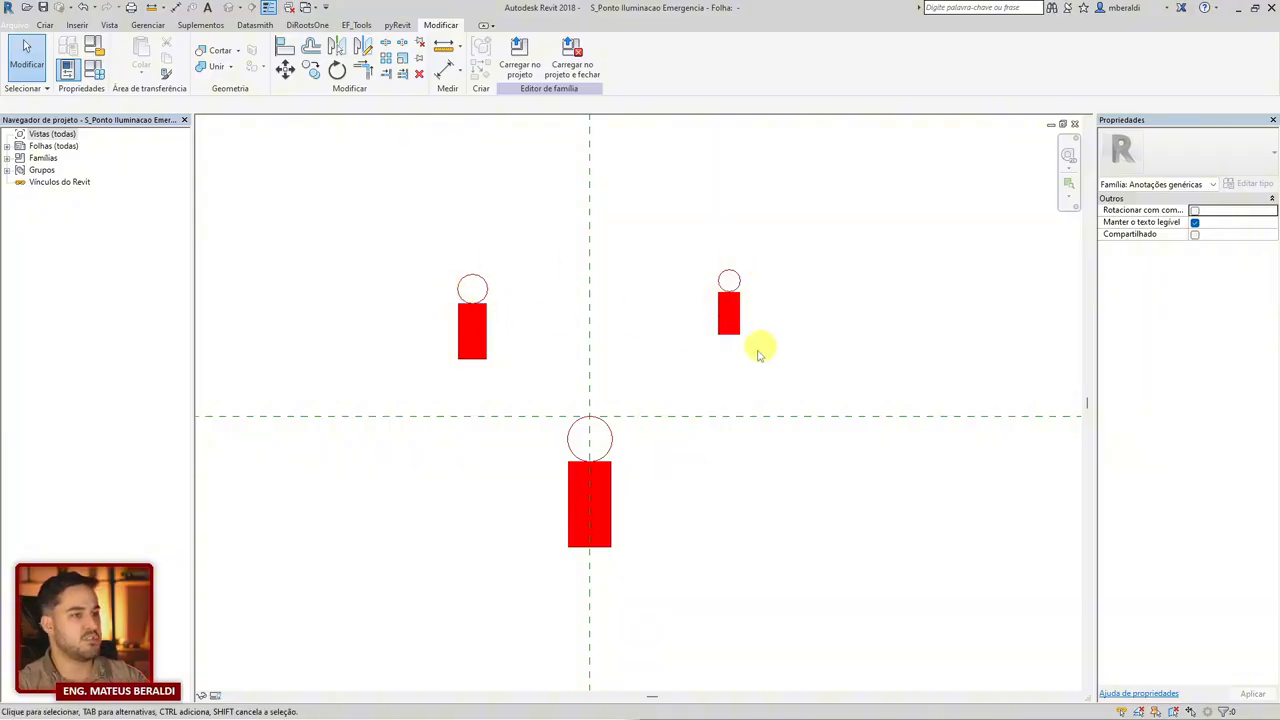
Set the line colour of the circles' A-DETL subcategory to blue RGB 000-128-255 in the object styles.
click(460, 288)
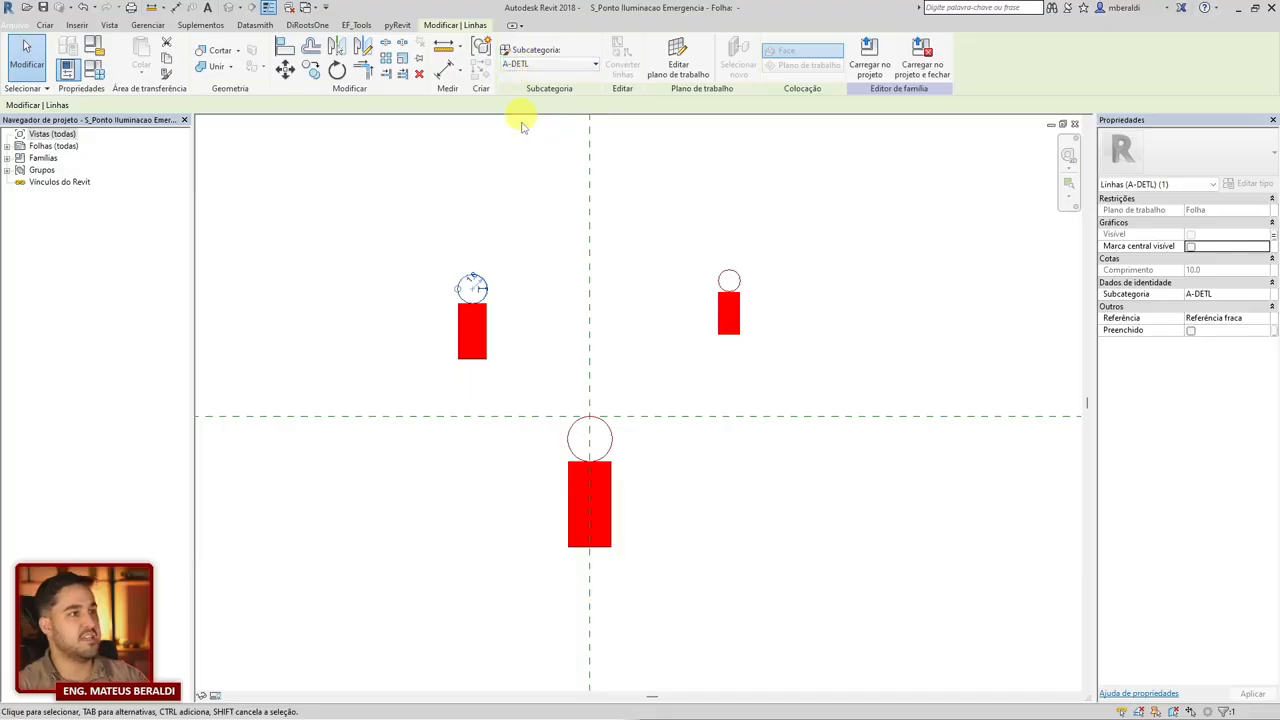
click(506, 148)
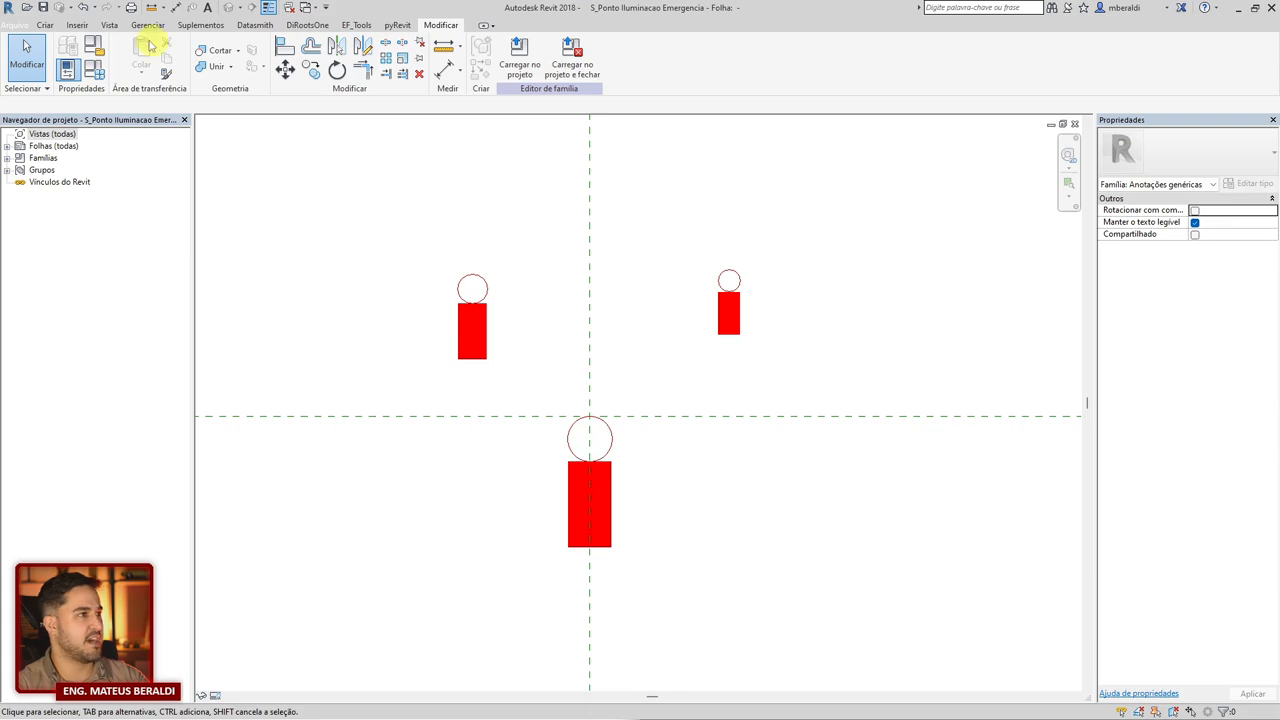
click(78, 25)
click(147, 25)
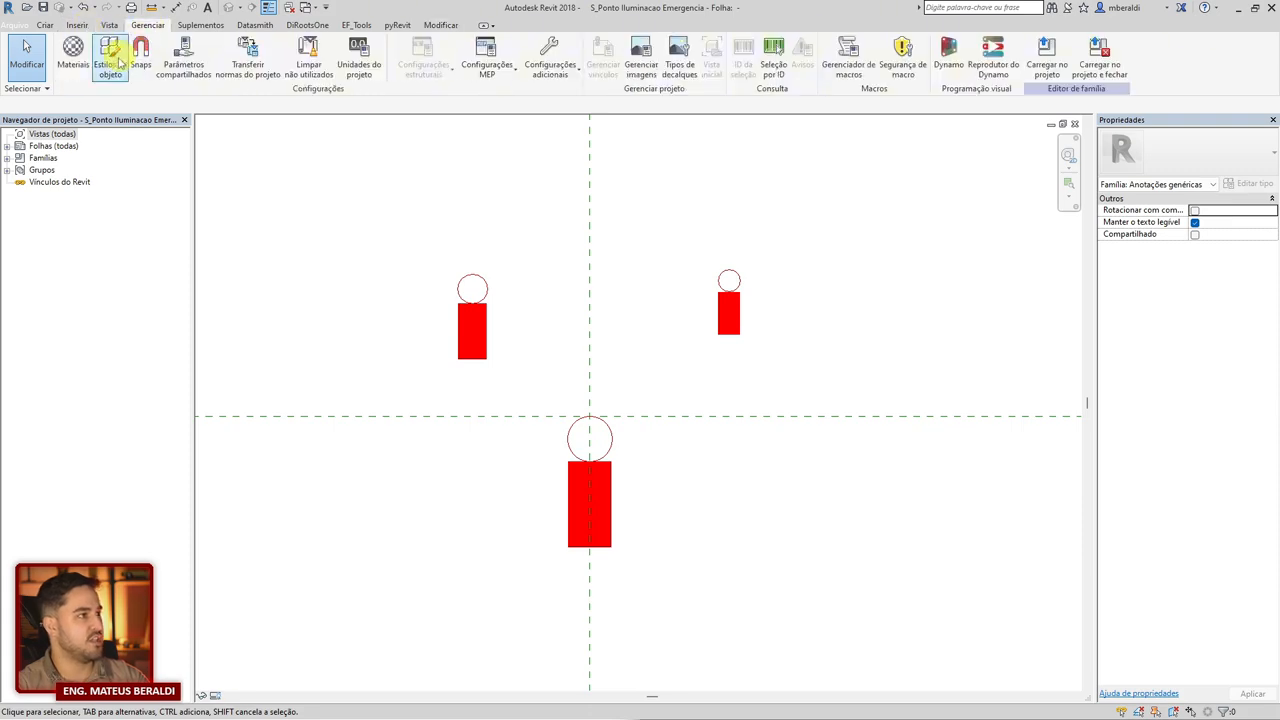
click(113, 58)
click(658, 139)
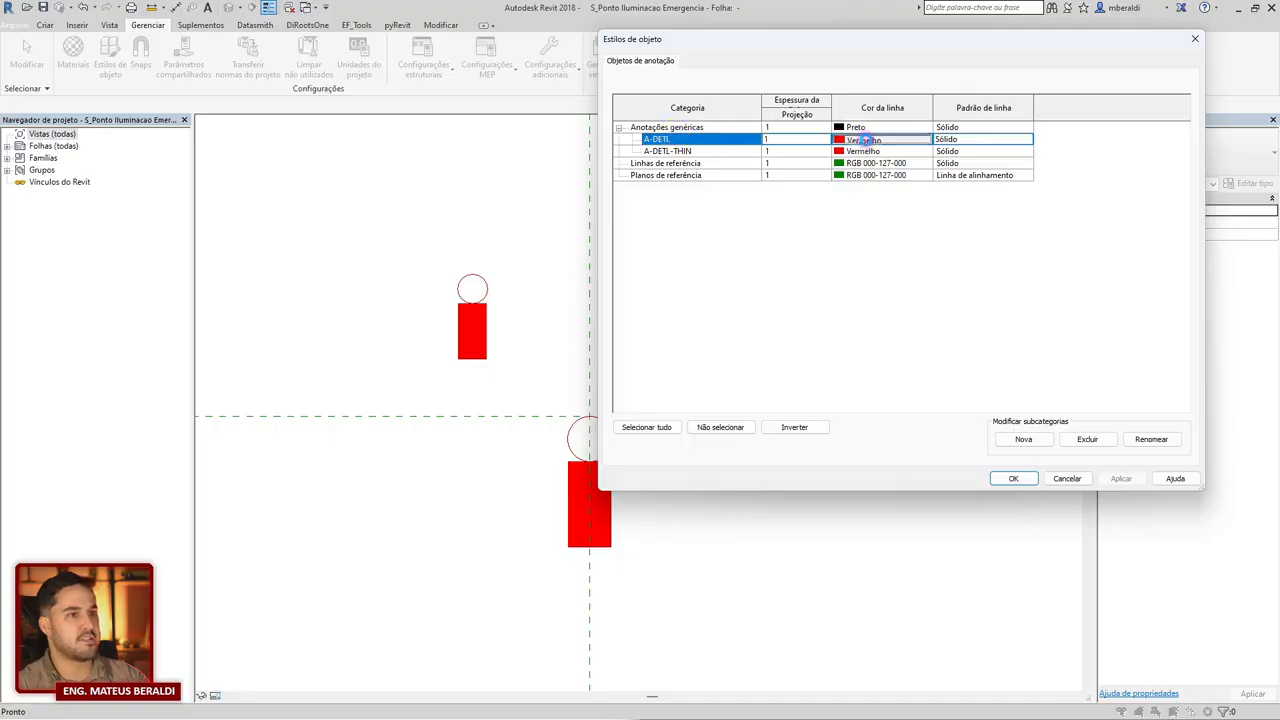
click(864, 140)
click(843, 169)
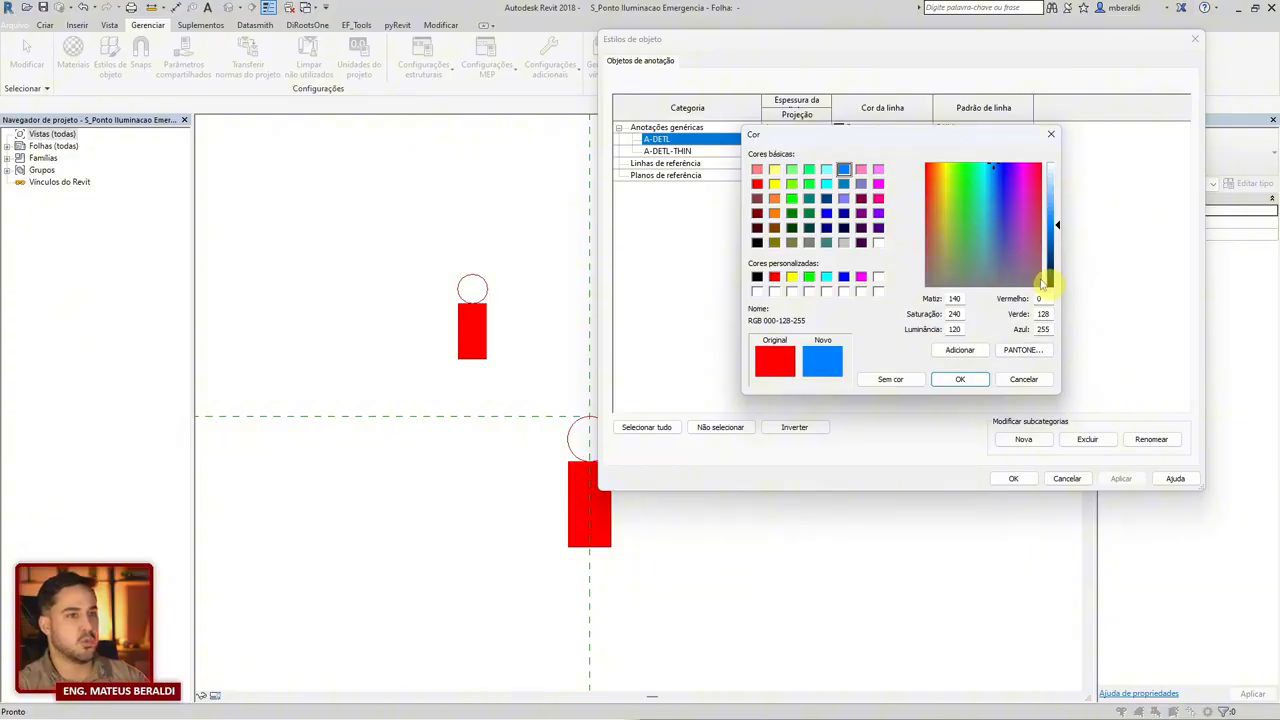
click(961, 381)
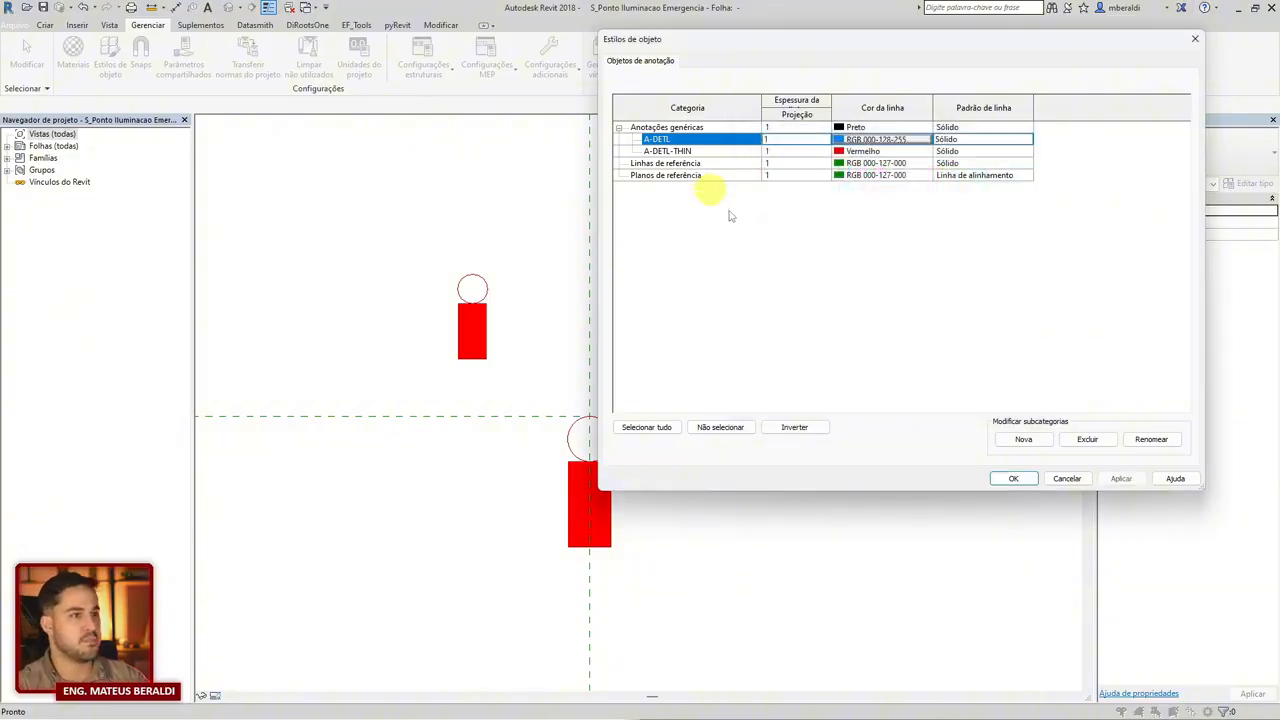
Set the A-DETL-THIN subcategory's line colour to RGB 000-128-255 and apply the object styles.
click(680, 151)
click(860, 151)
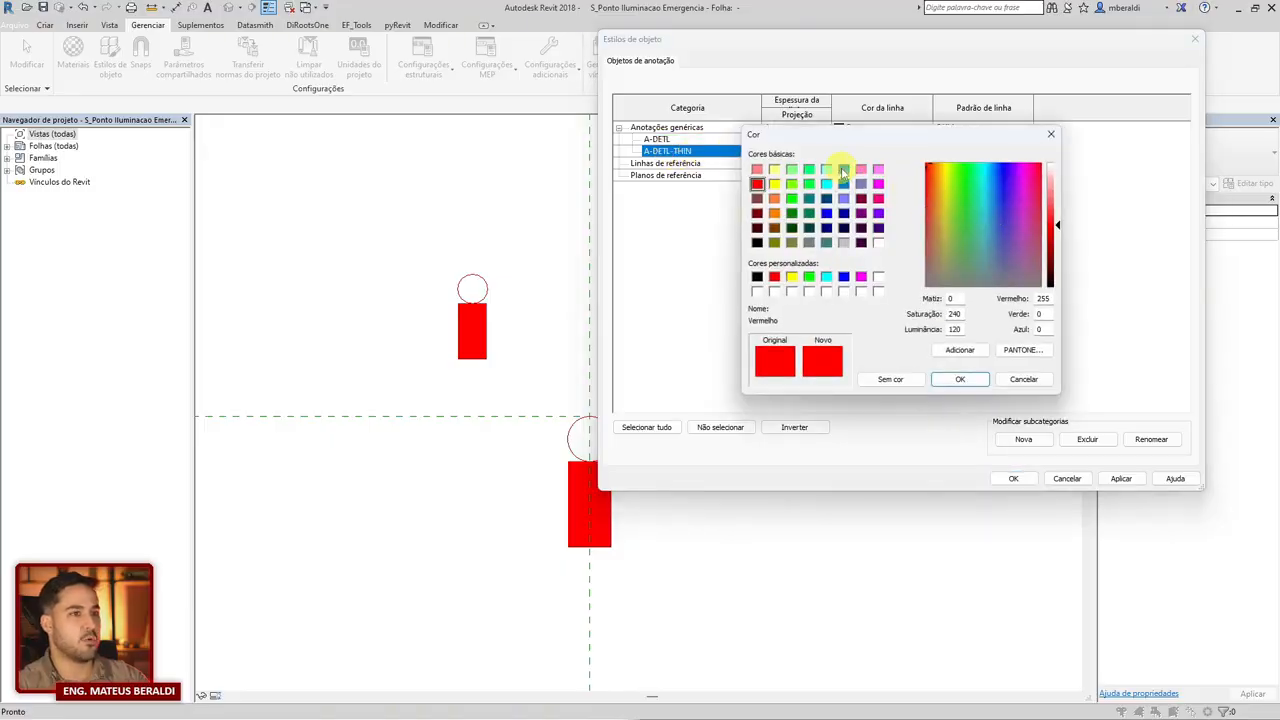
click(843, 170)
click(955, 382)
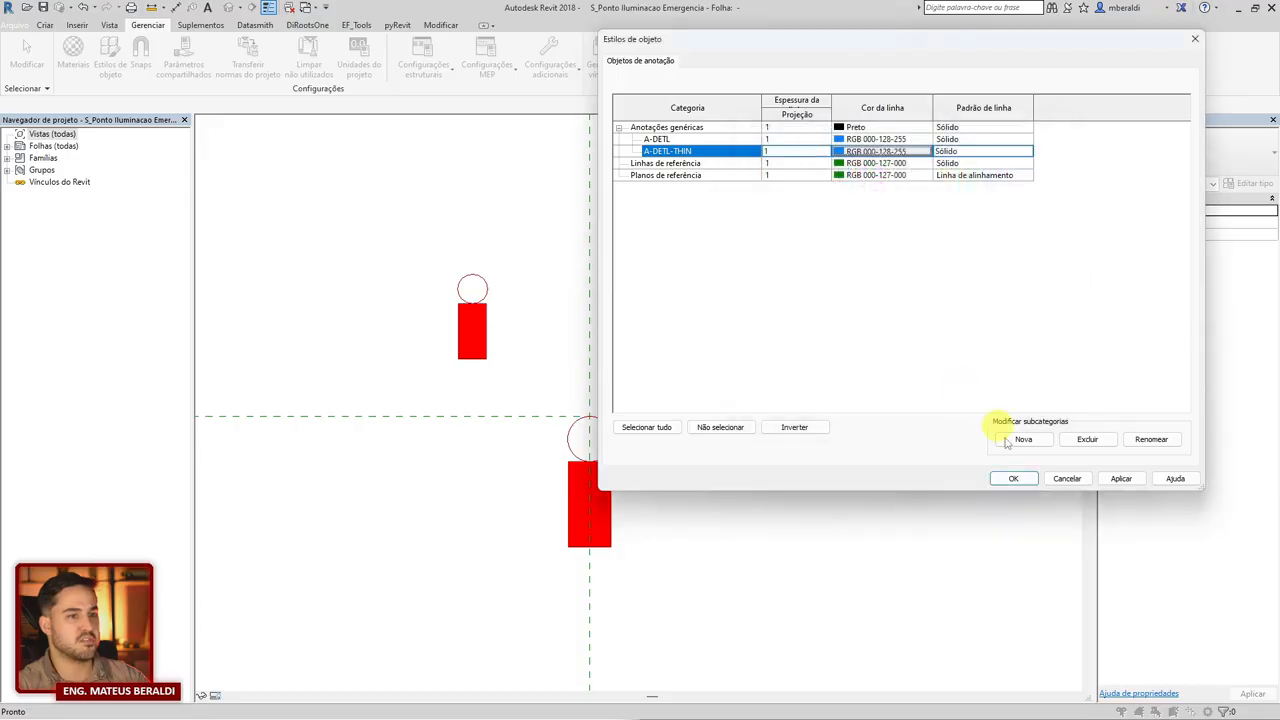
click(1014, 479)
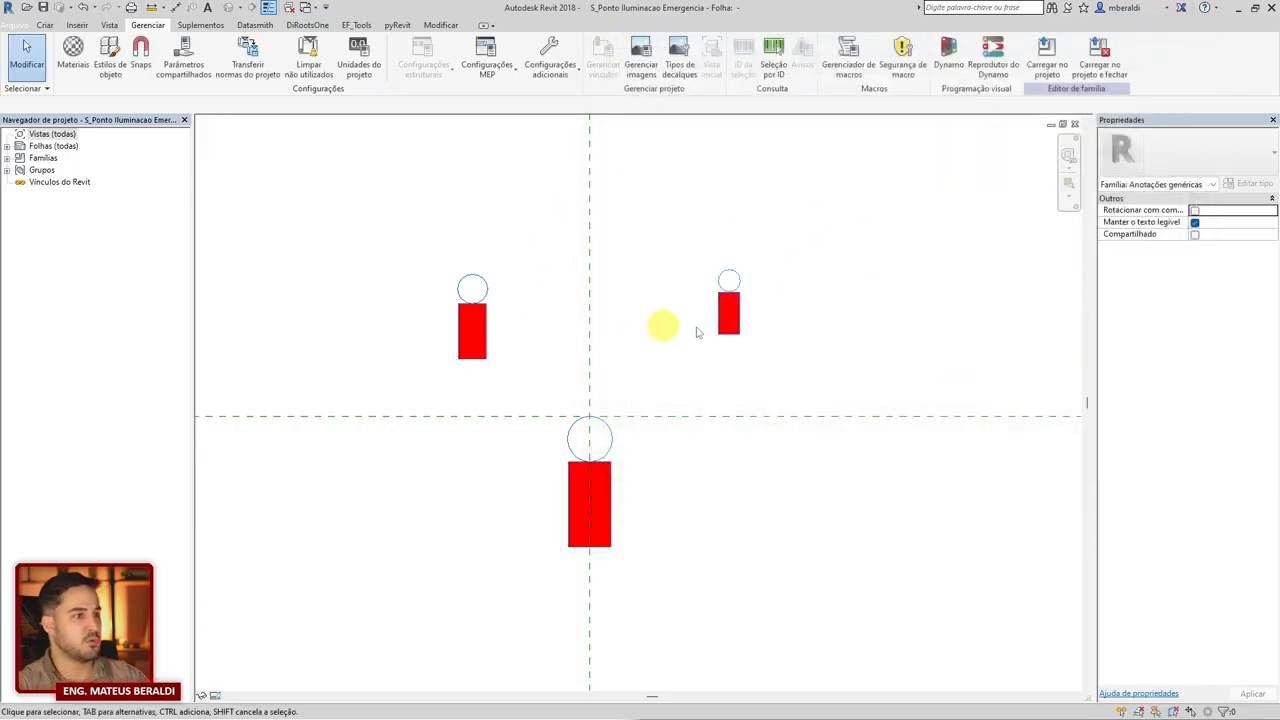
Change the fill colour of the symbols' filled region type 1-100.dwg-1 to RGB 000-128-255.
scroll(740, 300, up, 4)
scroll(814, 294, down, 3)
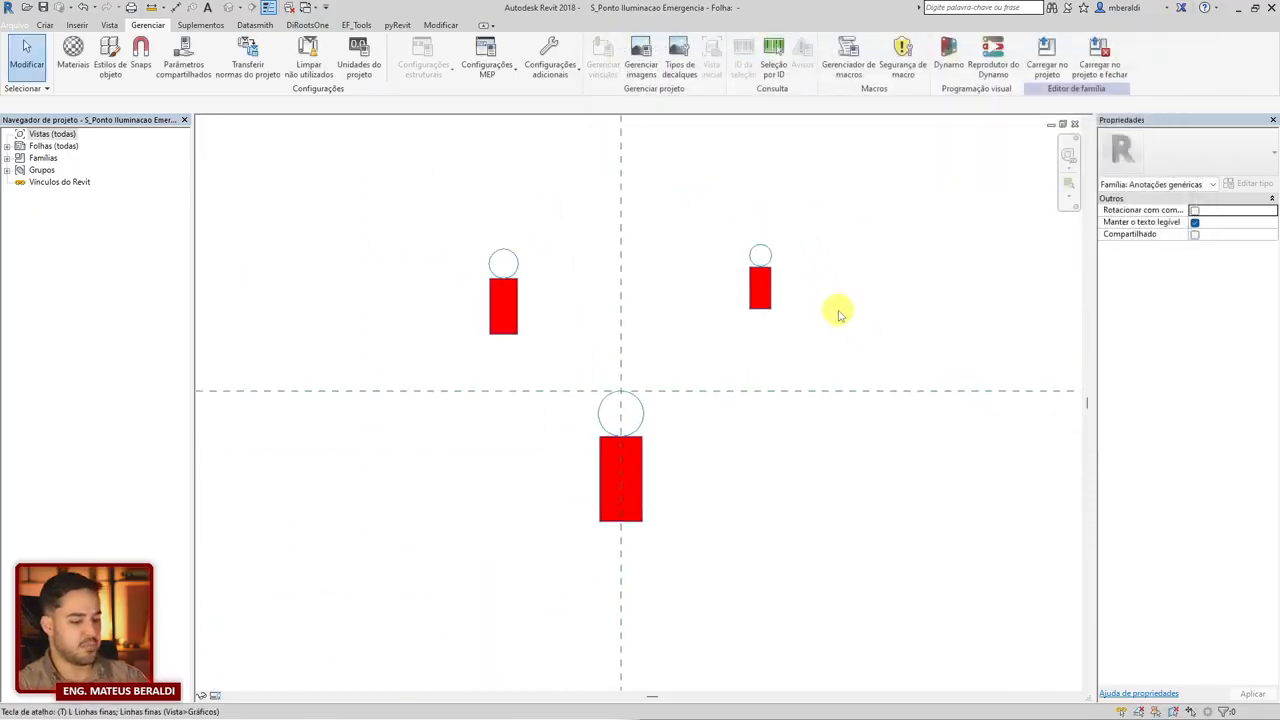
scroll(852, 310, down, 2)
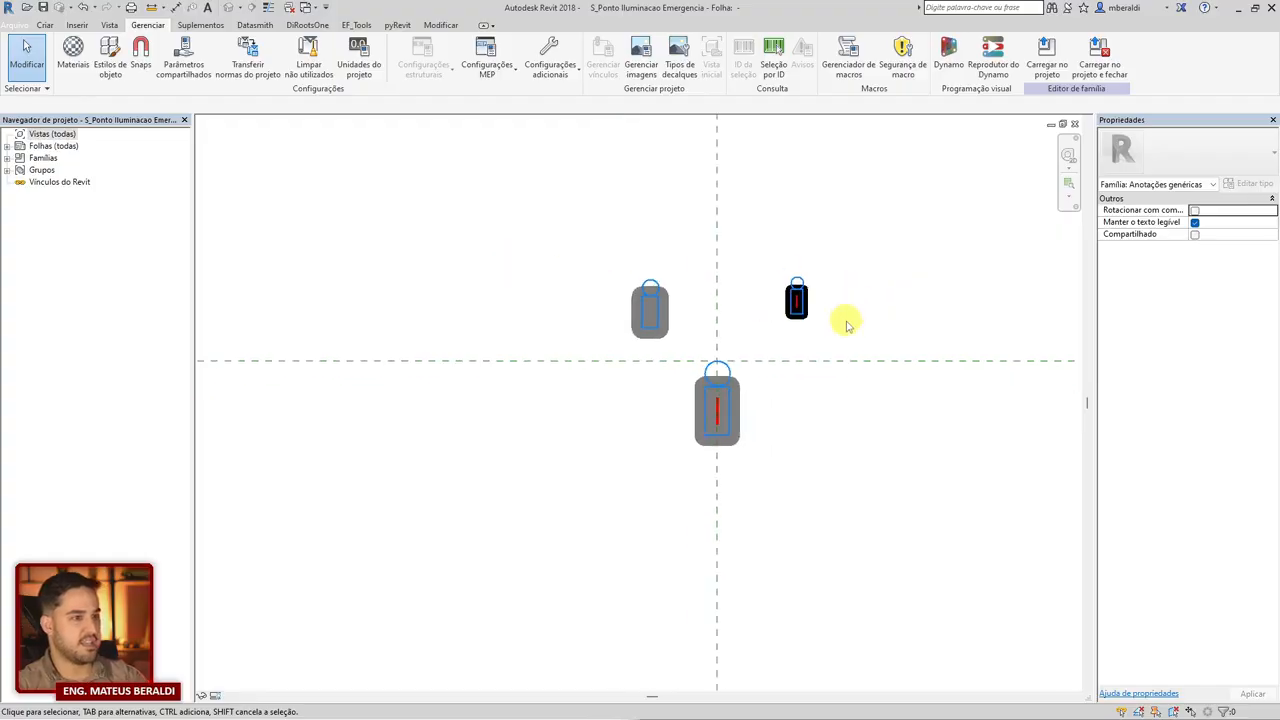
scroll(848, 323, up, 1)
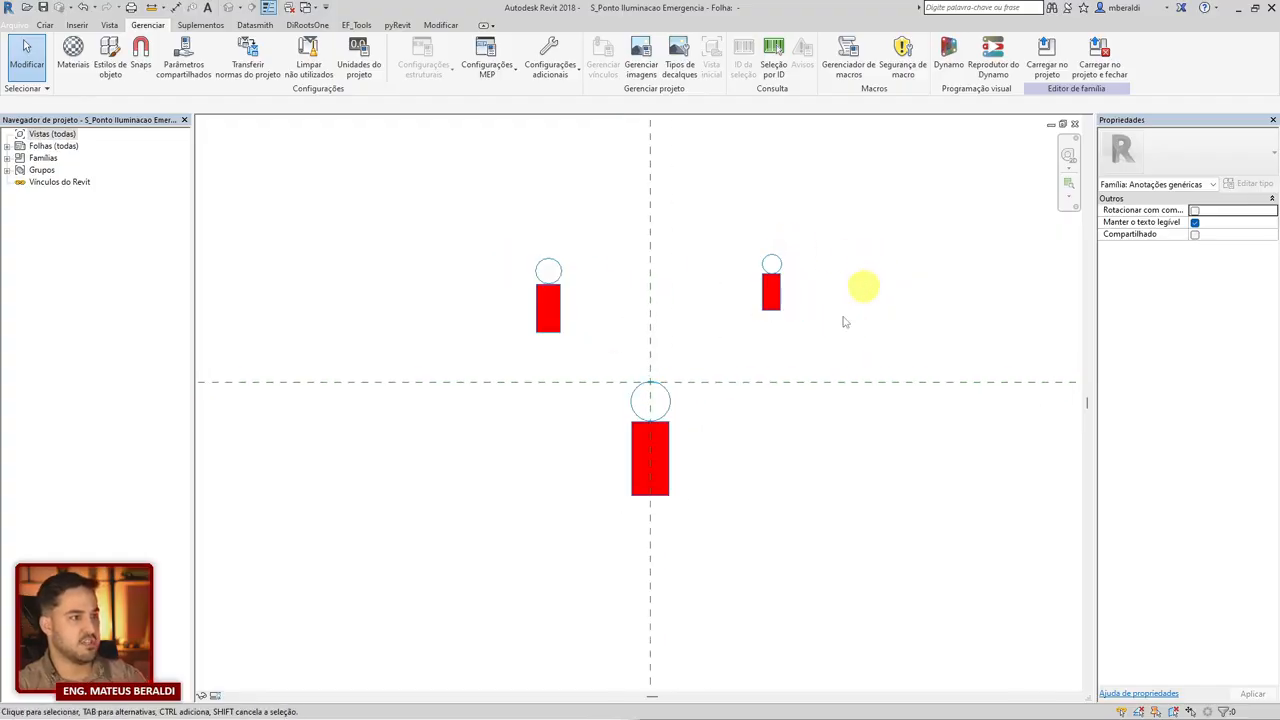
scroll(700, 376, up, 1)
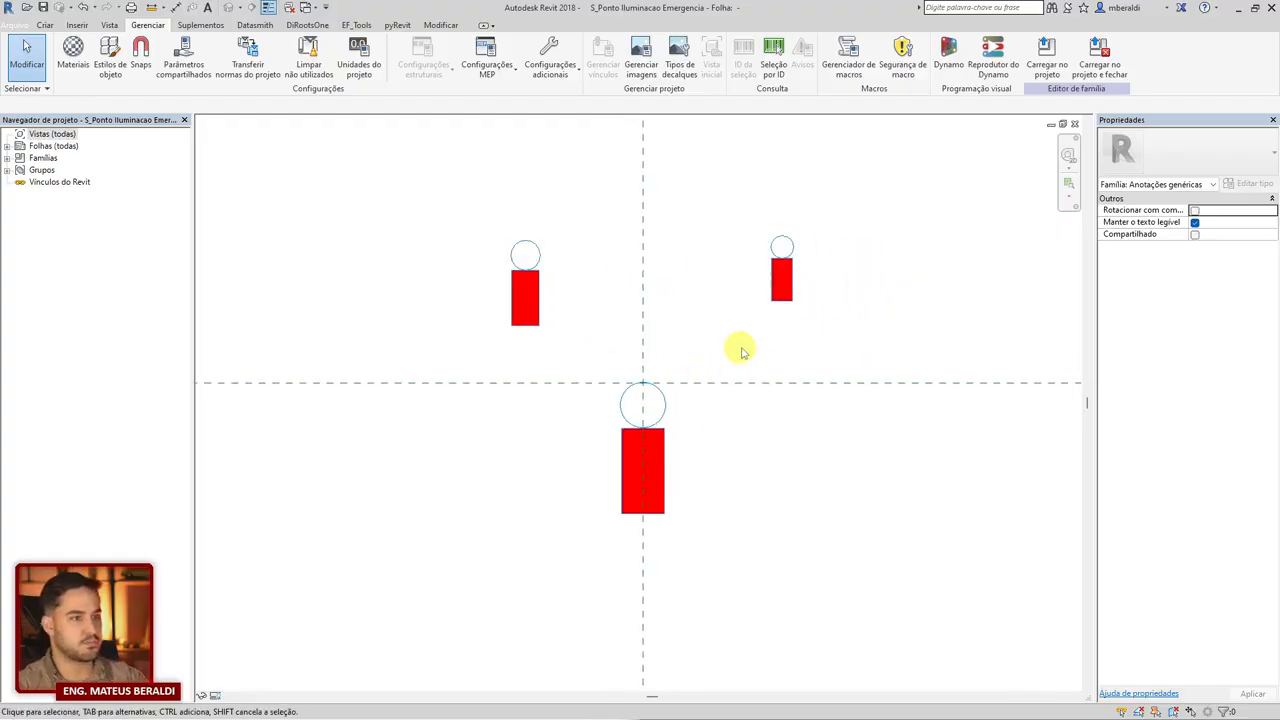
click(537, 292)
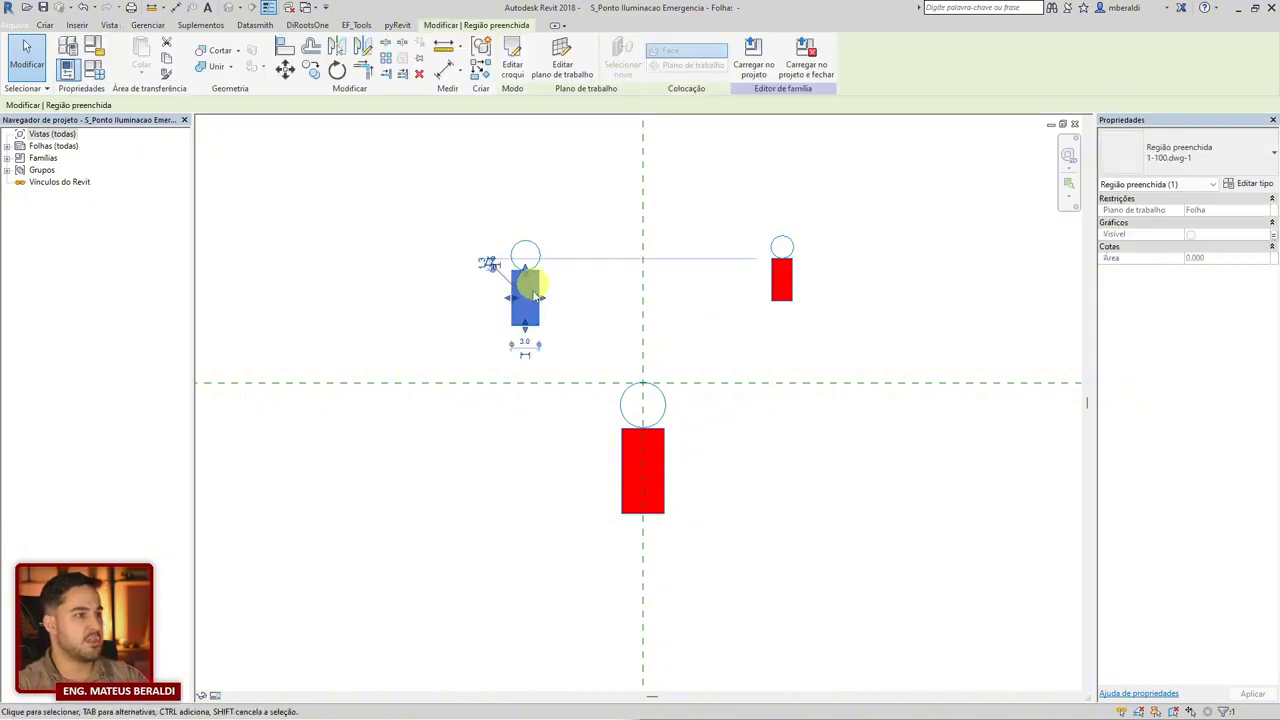
click(1250, 184)
click(352, 290)
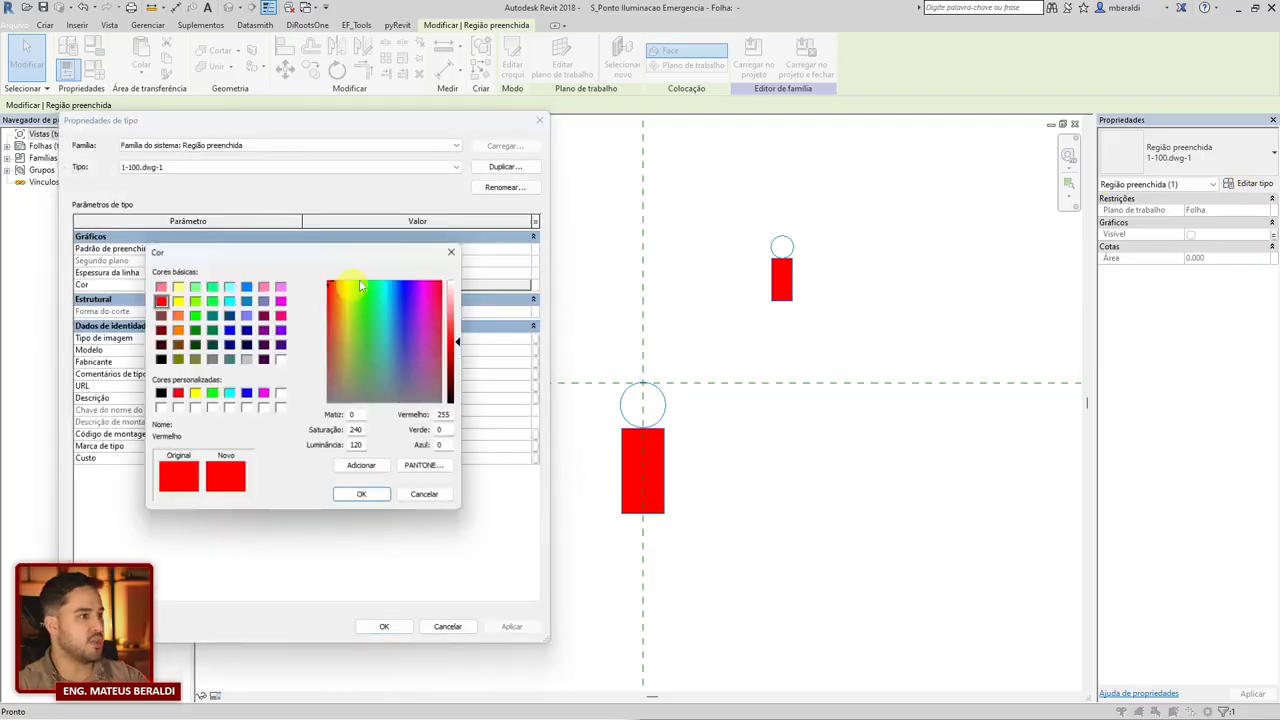
click(246, 287)
click(362, 495)
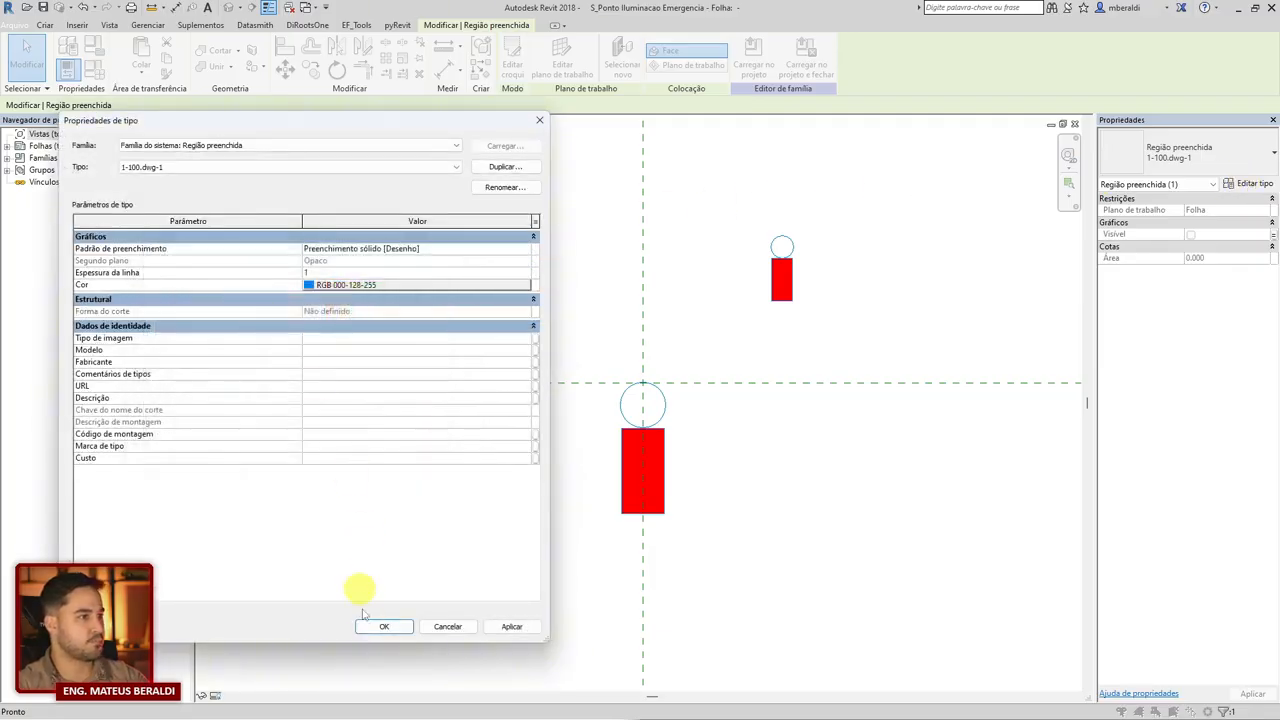
click(384, 626)
click(866, 491)
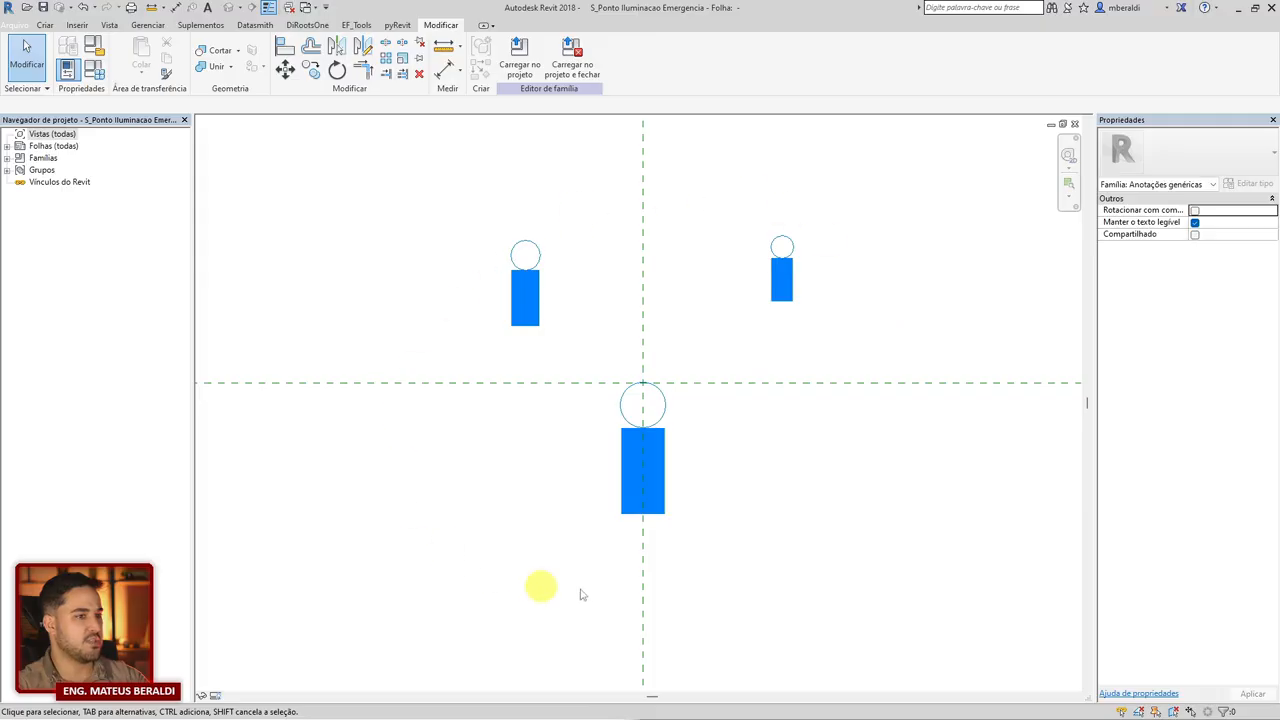
Move the smallest symbol by its circle's top quadrant onto the intersection of the two reference planes.
drag(852, 346, 737, 220)
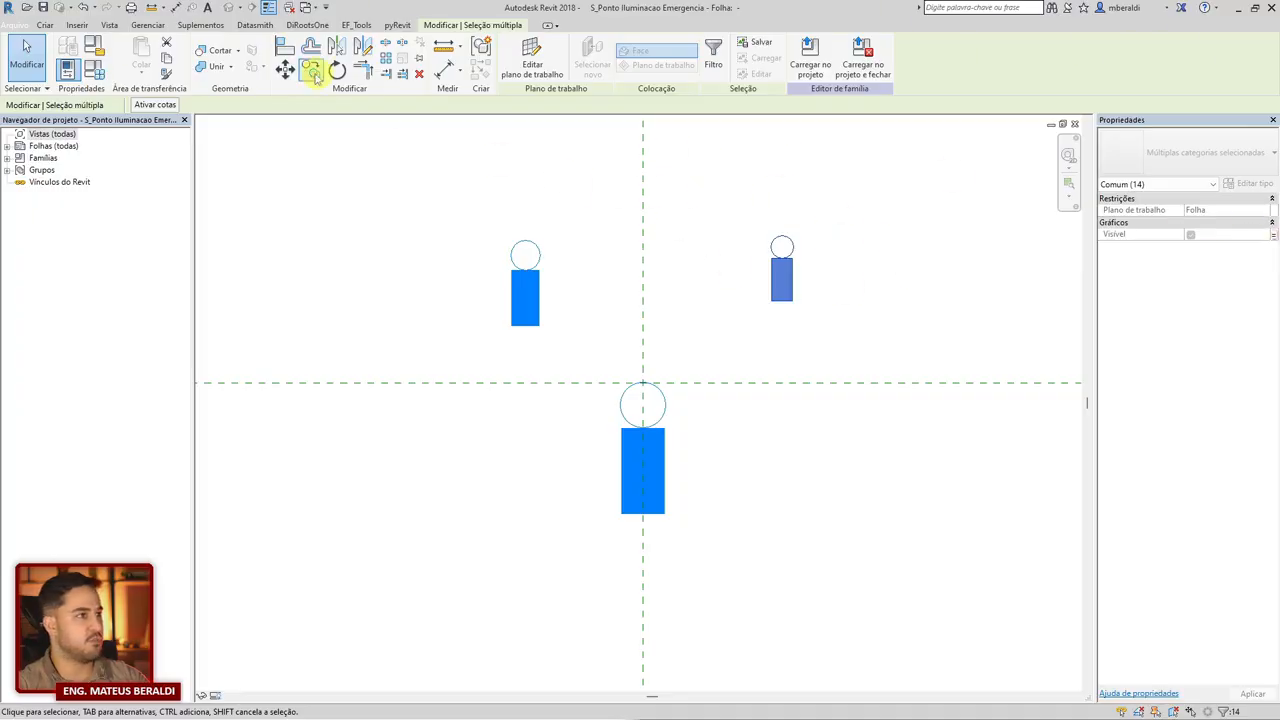
click(285, 68)
click(782, 240)
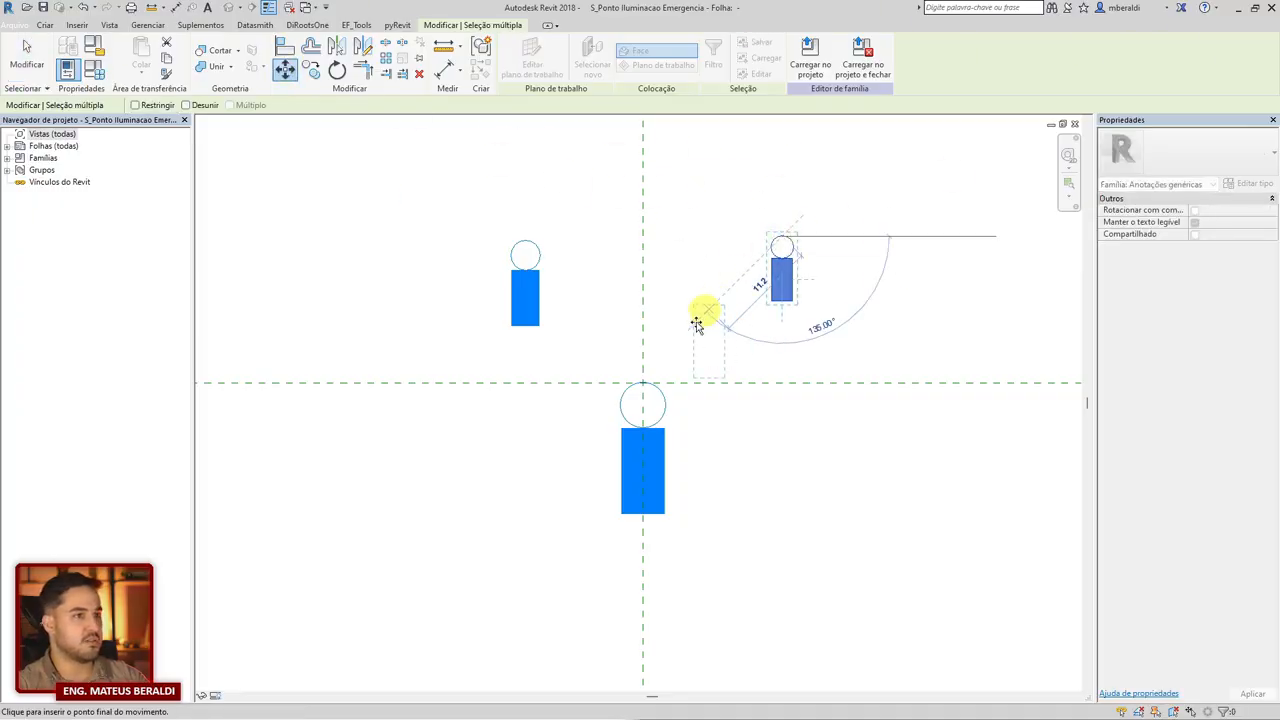
scroll(642, 385, up, 5)
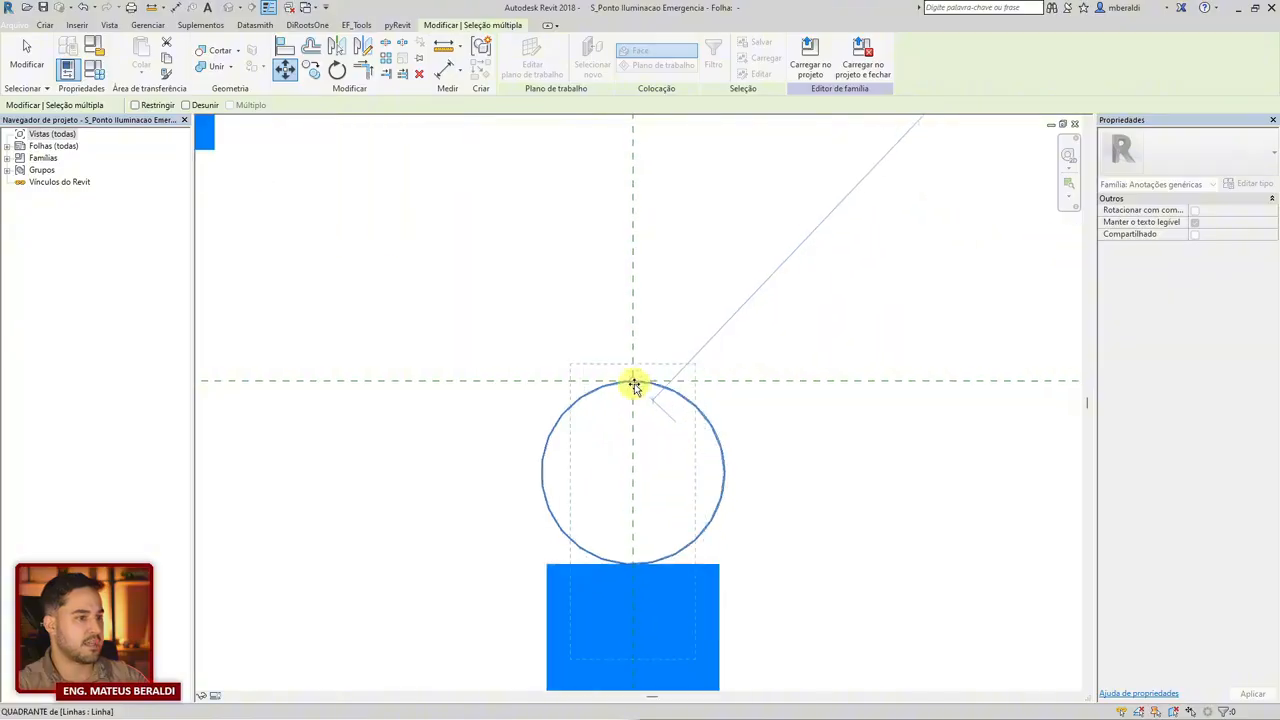
click(642, 383)
scroll(918, 422, down, 4)
scroll(918, 420, down, 1)
Move the medium-sized symbol by its circle's top quadrant onto the reference plane intersection, over the other two symbols.
drag(768, 372, 640, 210)
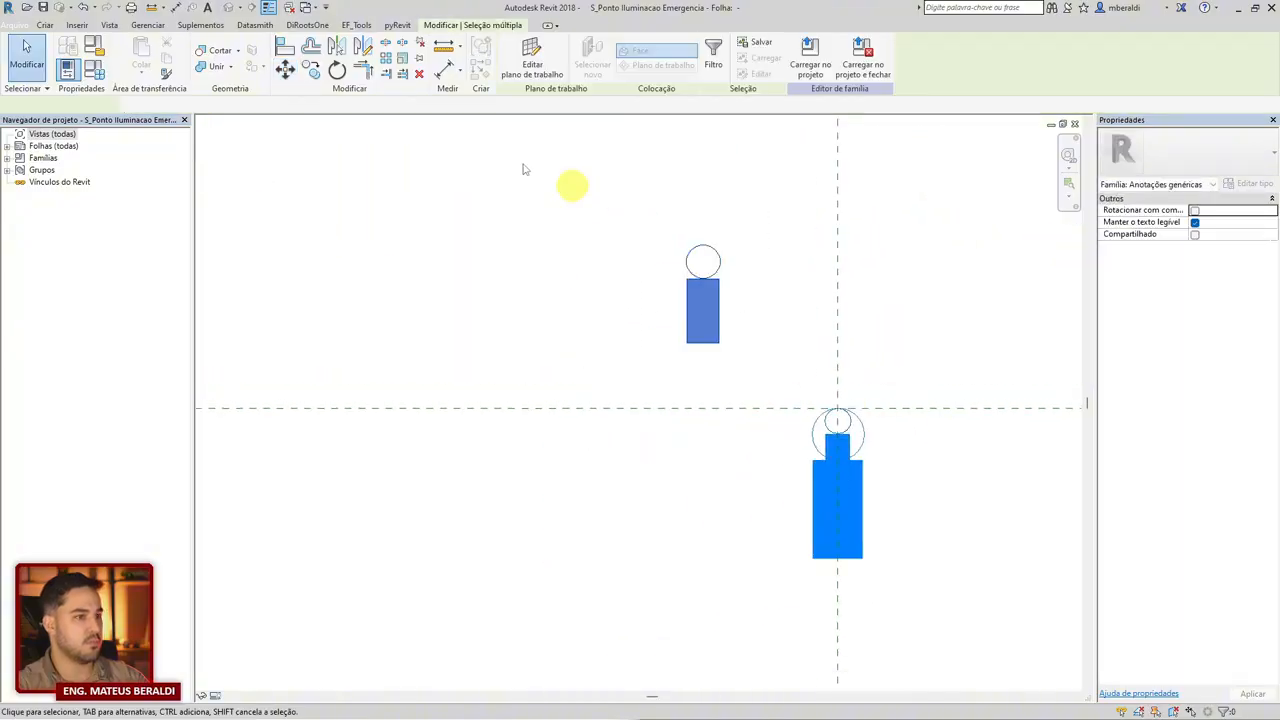
click(286, 69)
click(703, 247)
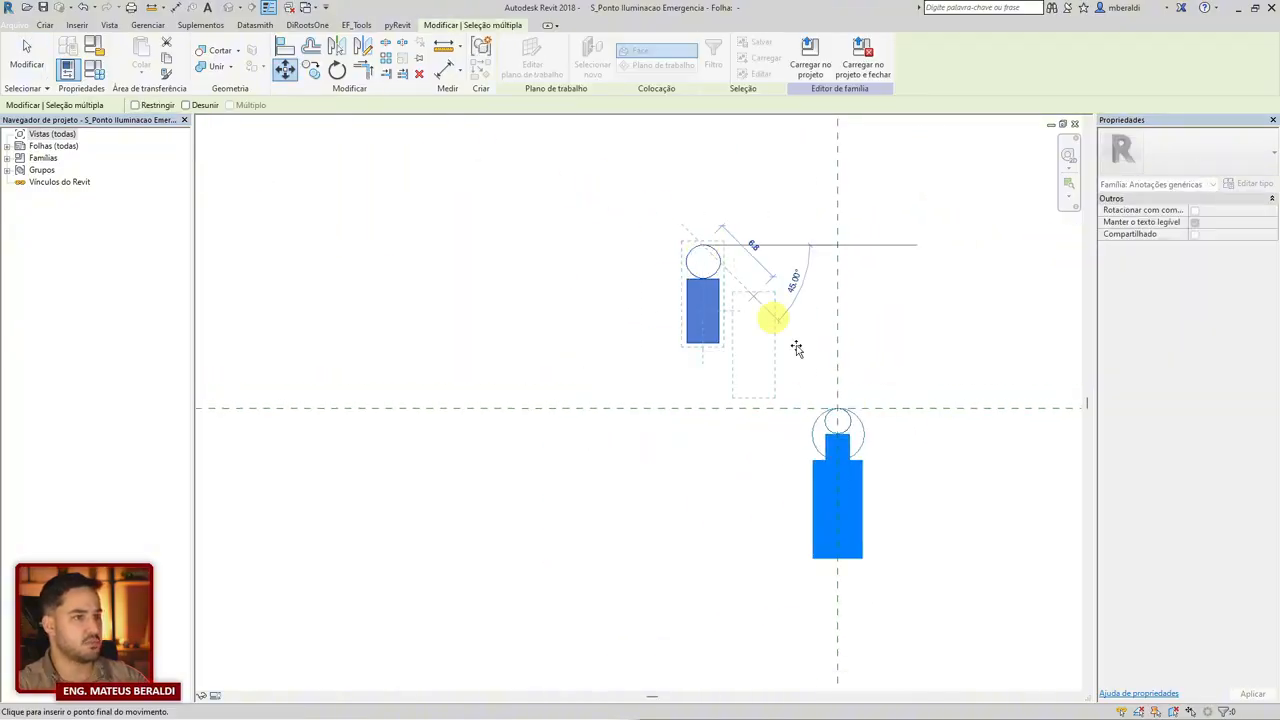
scroll(837, 413, up, 3)
click(877, 398)
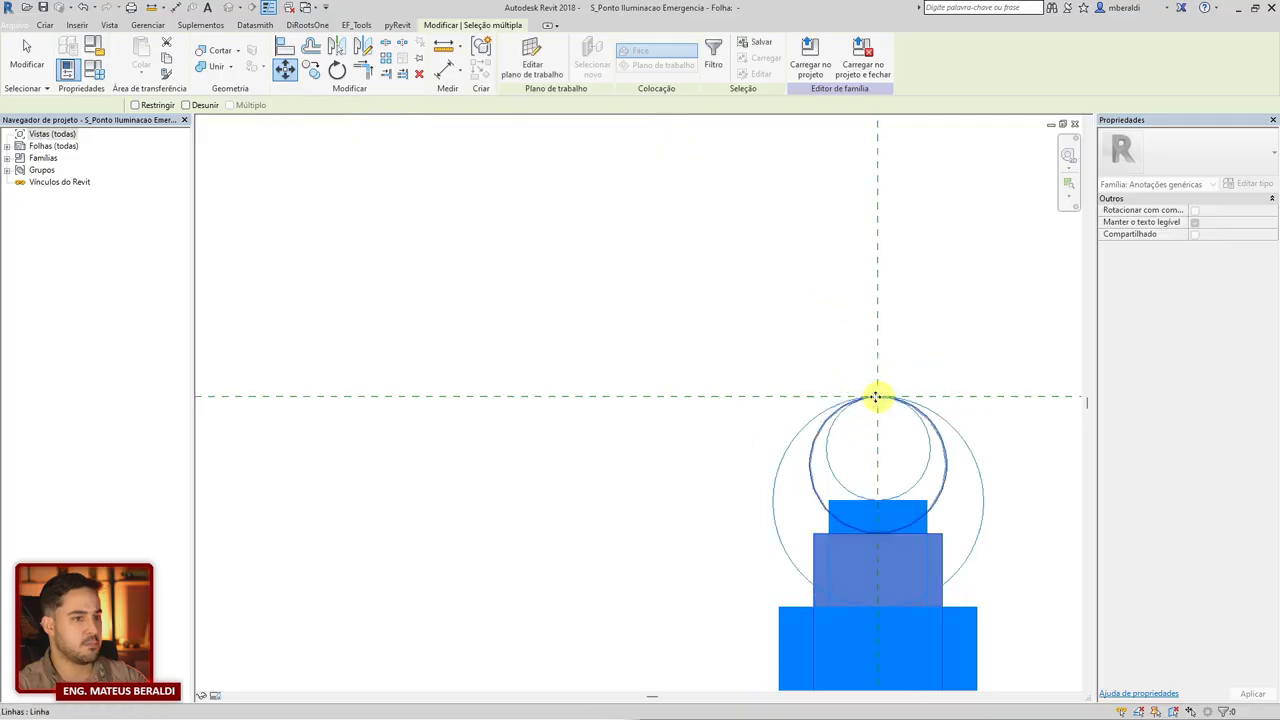
click(666, 266)
scroll(626, 270, down, 3)
middle_drag(626, 271, 598, 268)
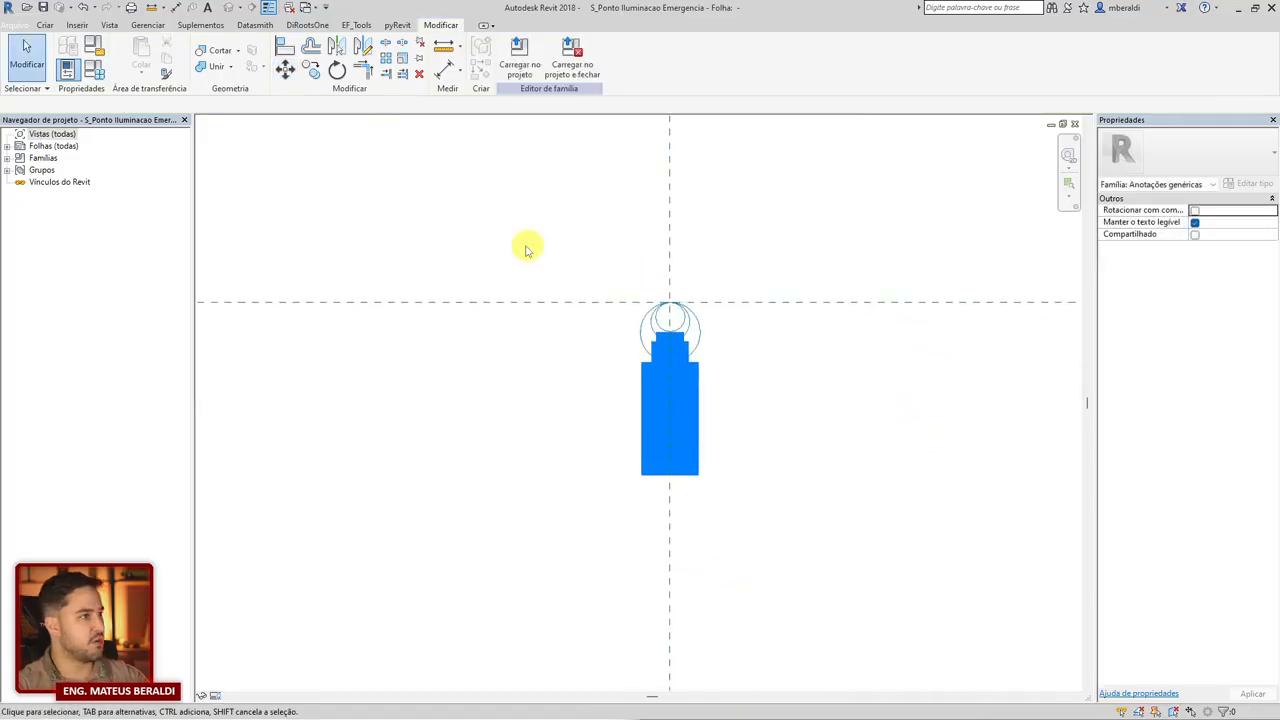
Save the family as S_Ponto Iluminacao Emergencia in the Nova pasta folder, accepting the file save options.
click(18, 26)
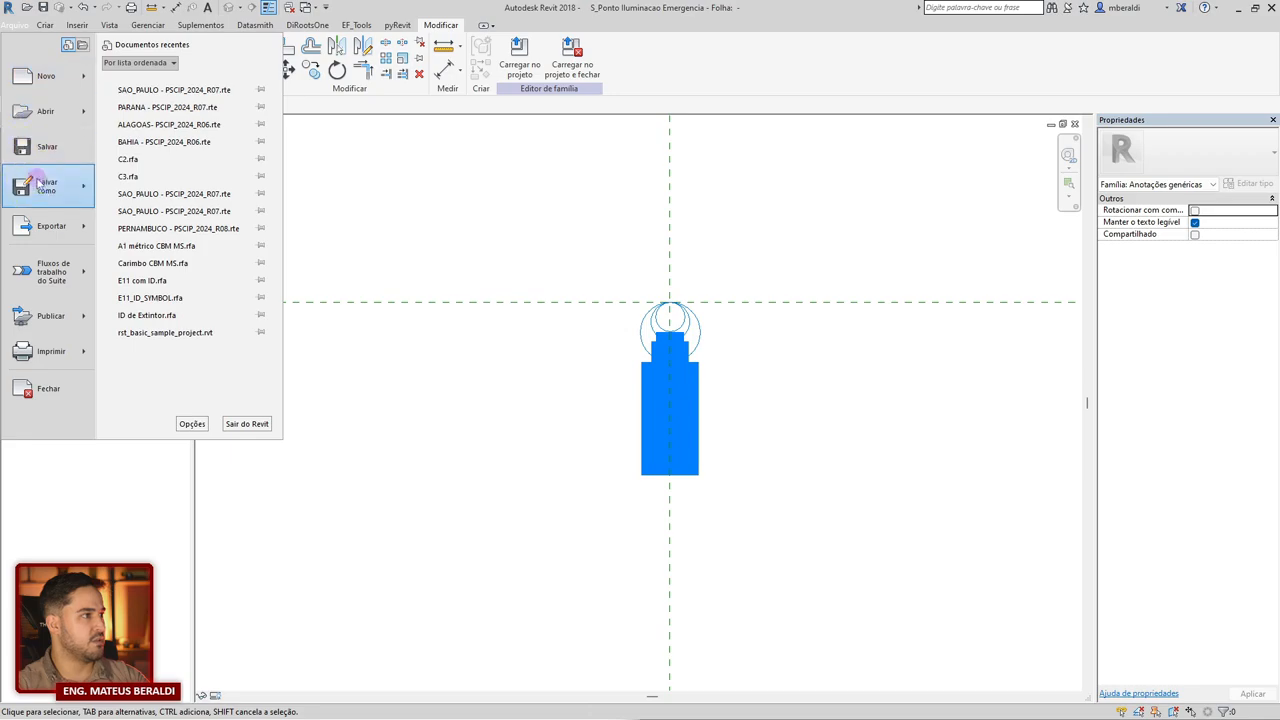
click(193, 139)
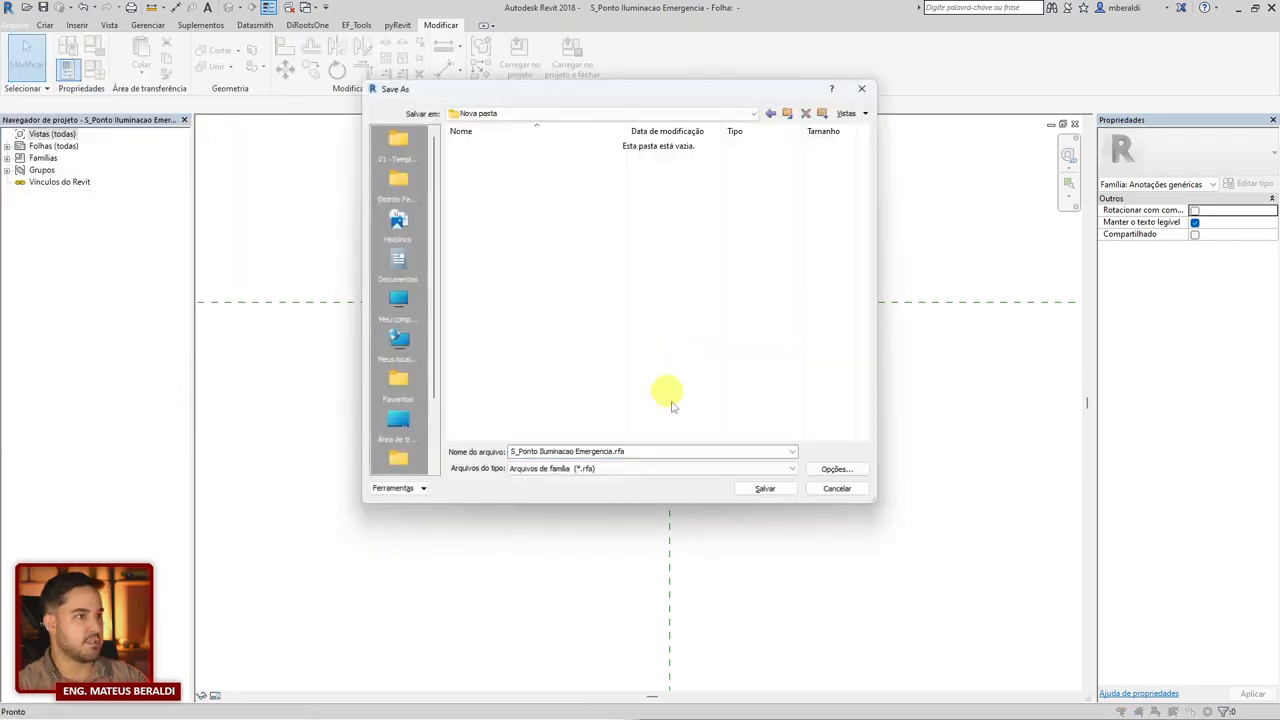
click(830, 468)
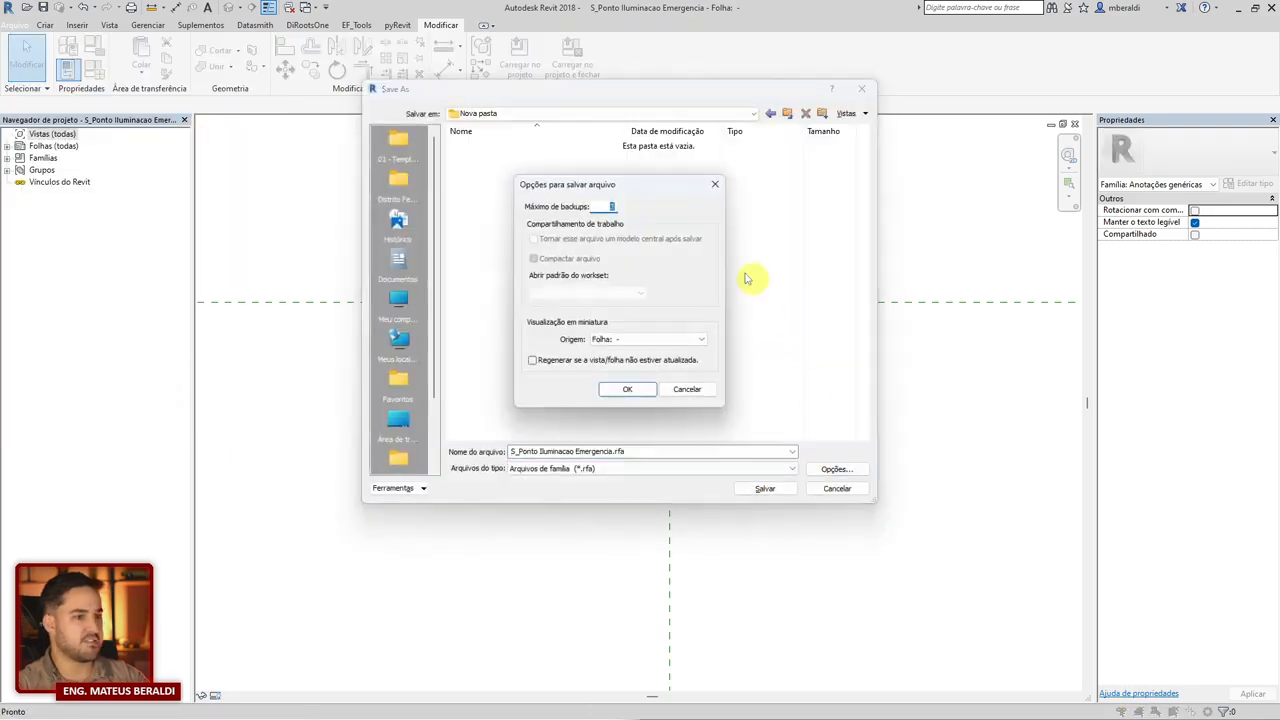
click(624, 390)
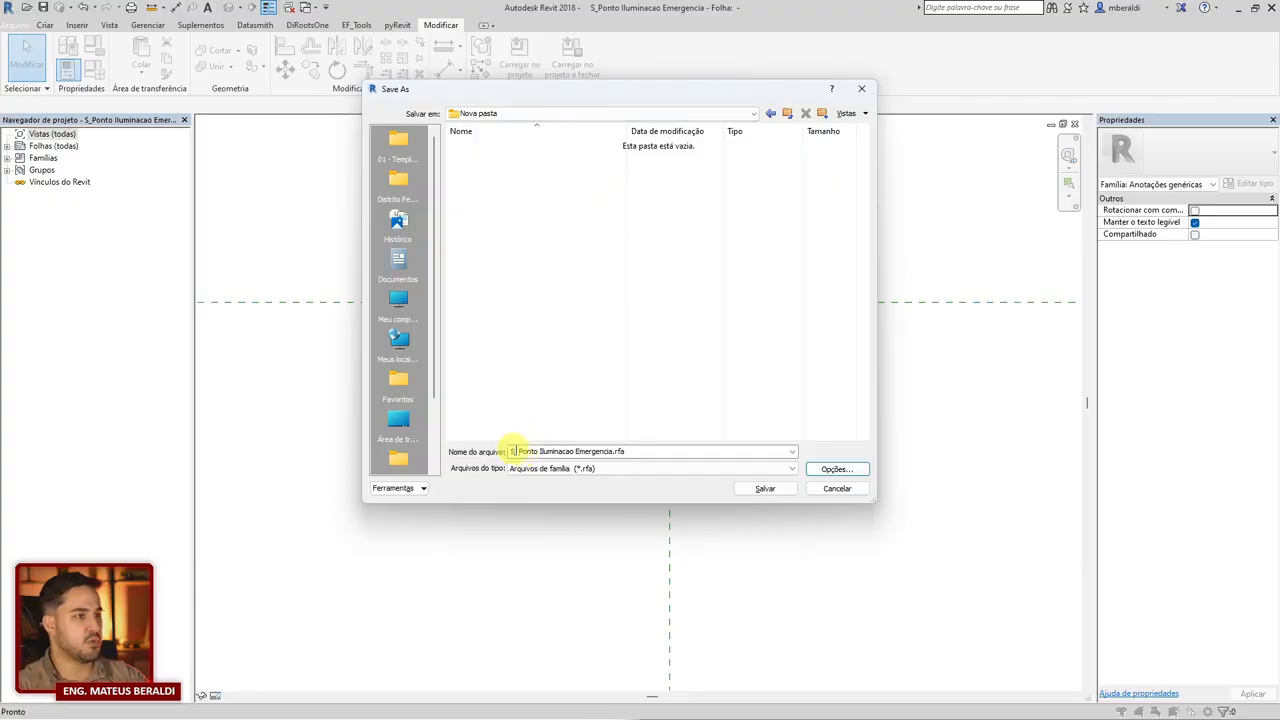
click(620, 452)
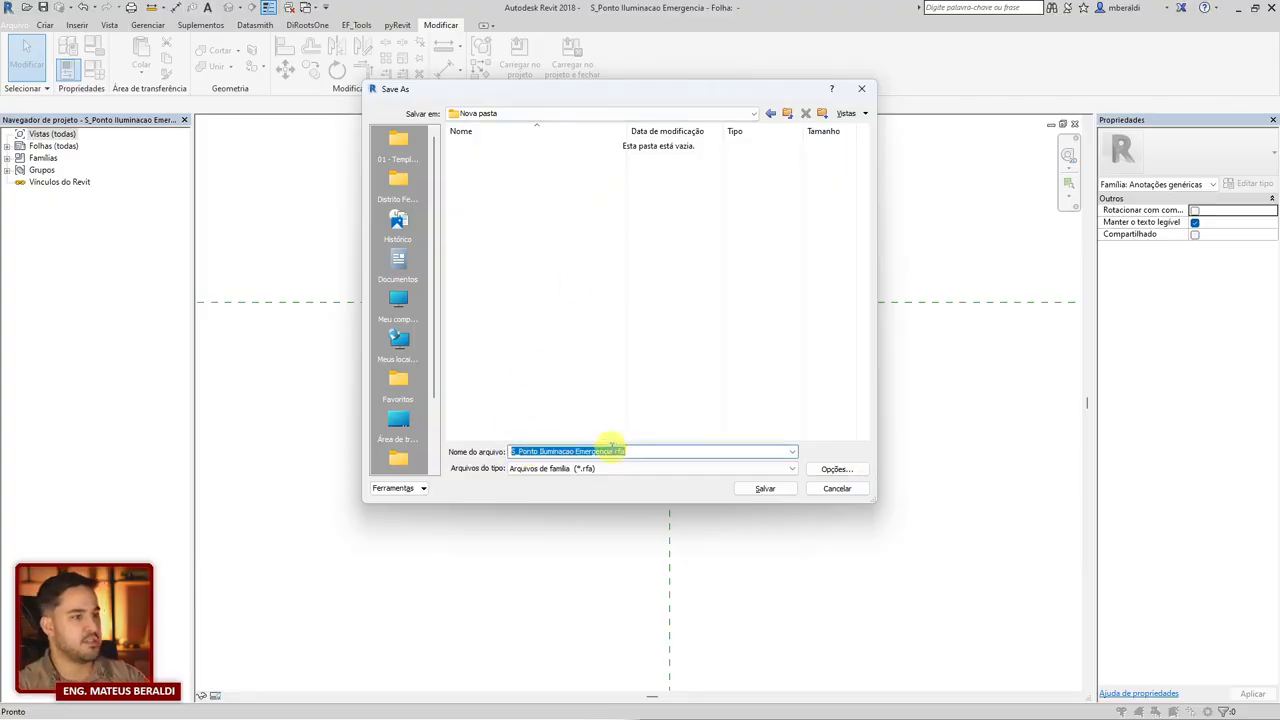
text(Emergencia)
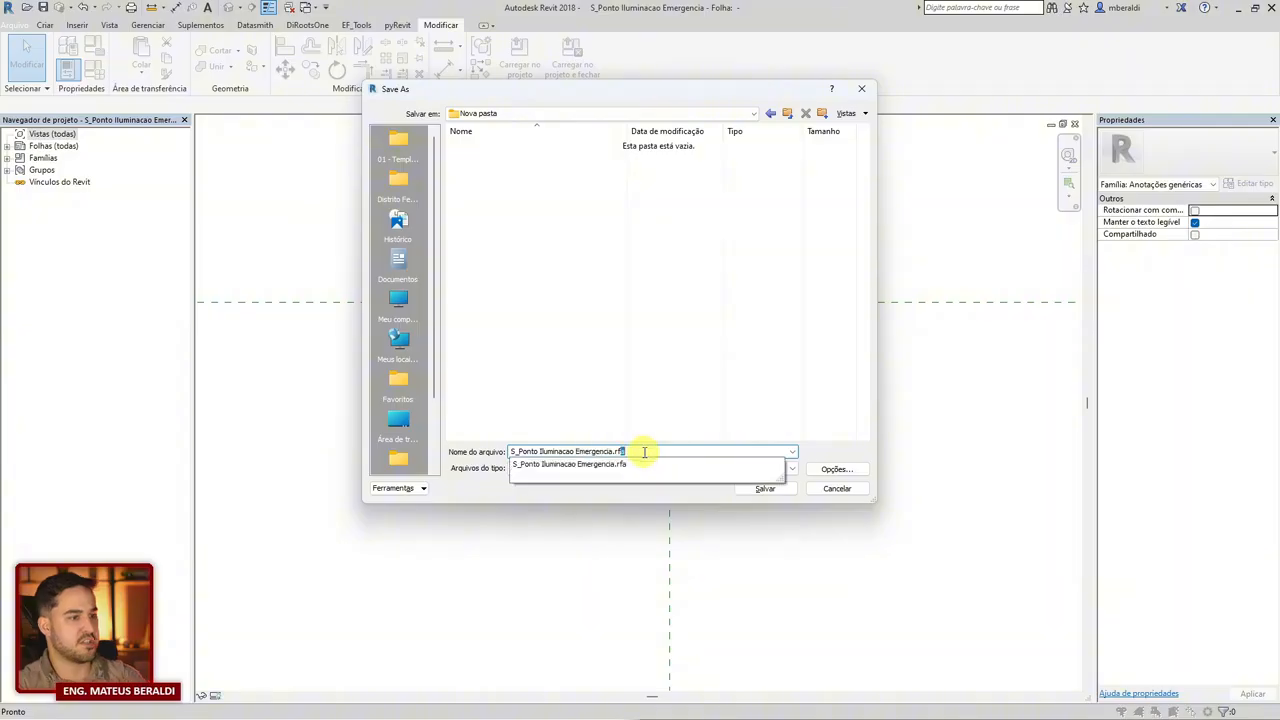
click(706, 398)
click(836, 471)
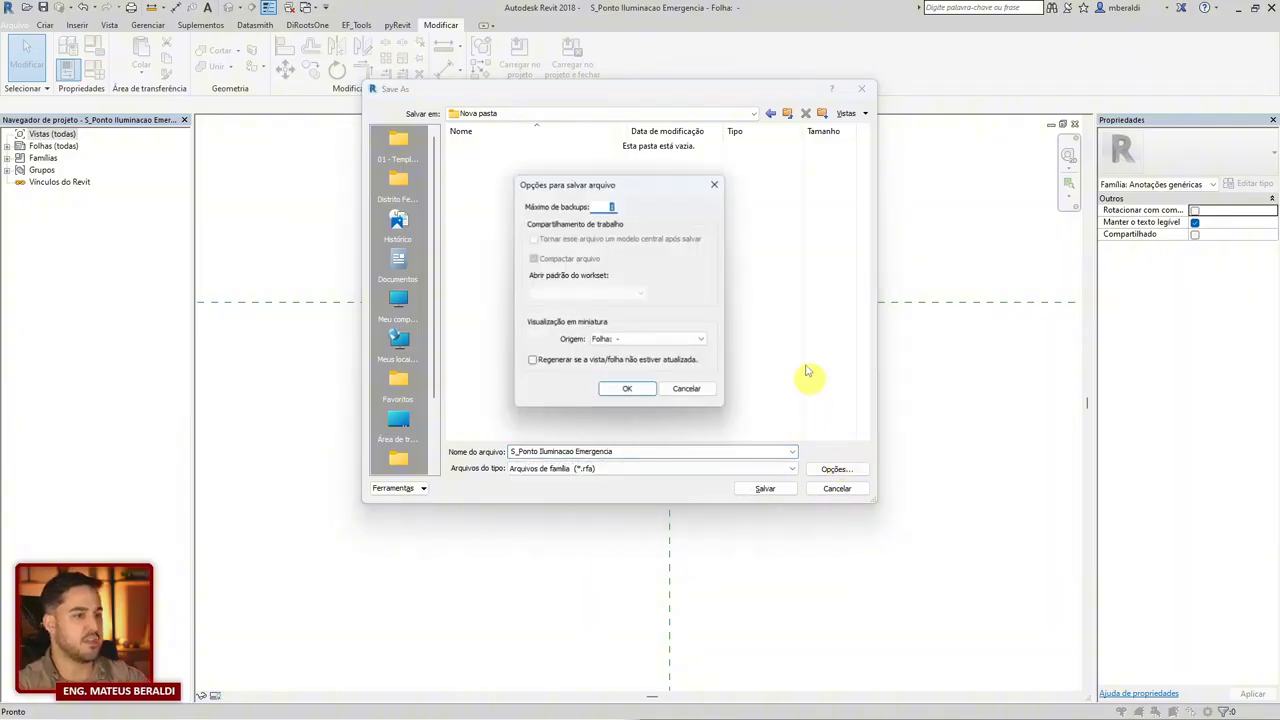
click(626, 389)
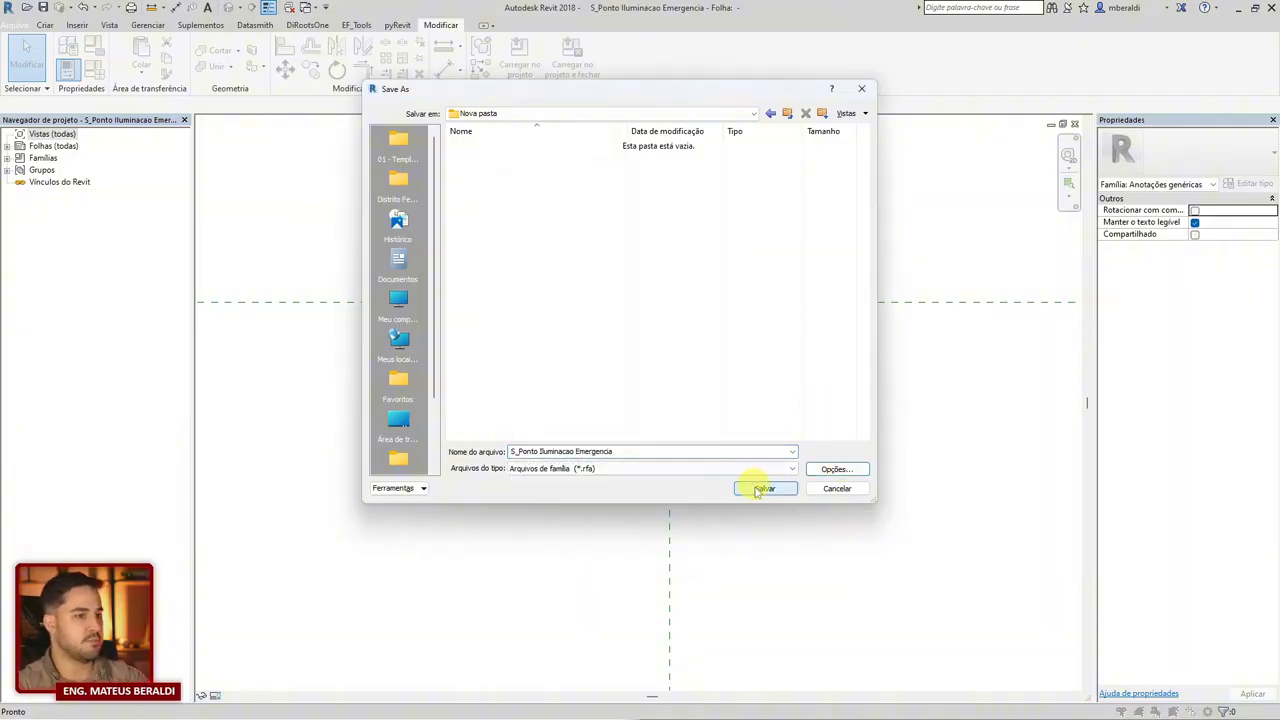
click(762, 488)
Load the family into the SAO_PAULO project and close it, replacing the existing version and its parameter values.
click(576, 62)
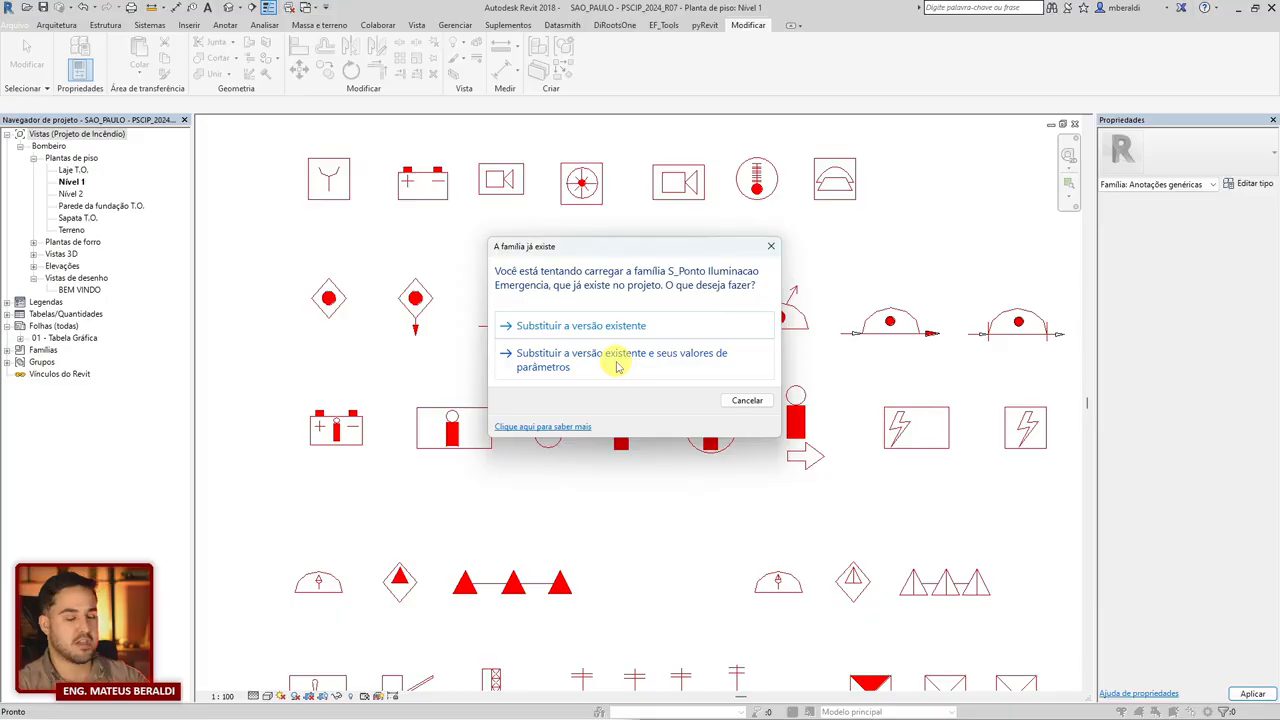
click(617, 362)
scroll(648, 444, up, 4)
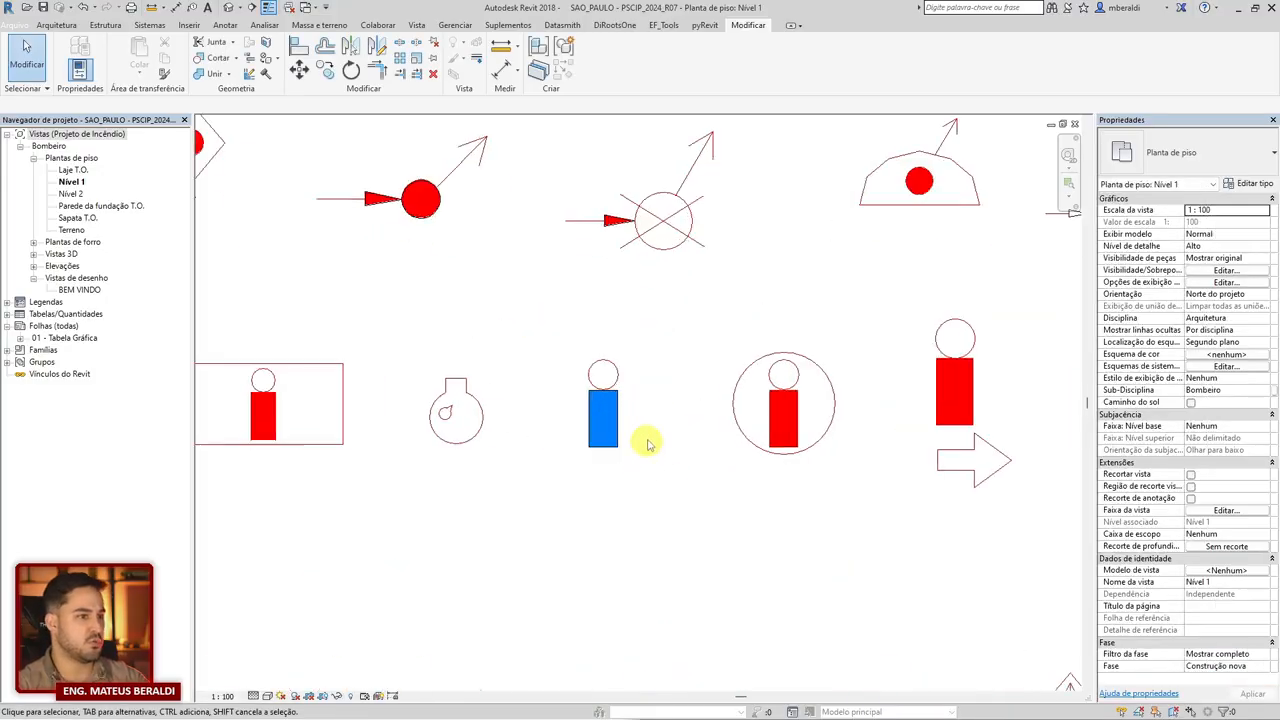
scroll(648, 444, up, 2)
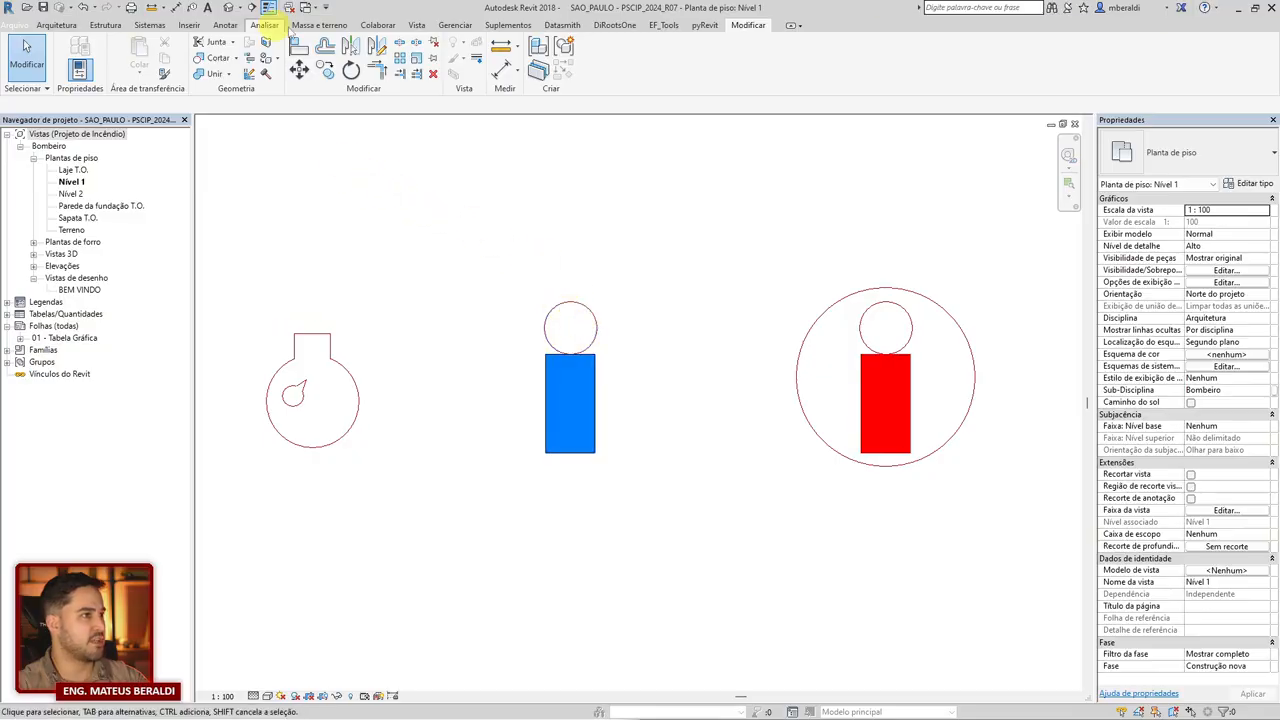
Add Arquitetura, Estrutura, Mecânica and Elétrica to the category filter of the project's object styles.
click(454, 26)
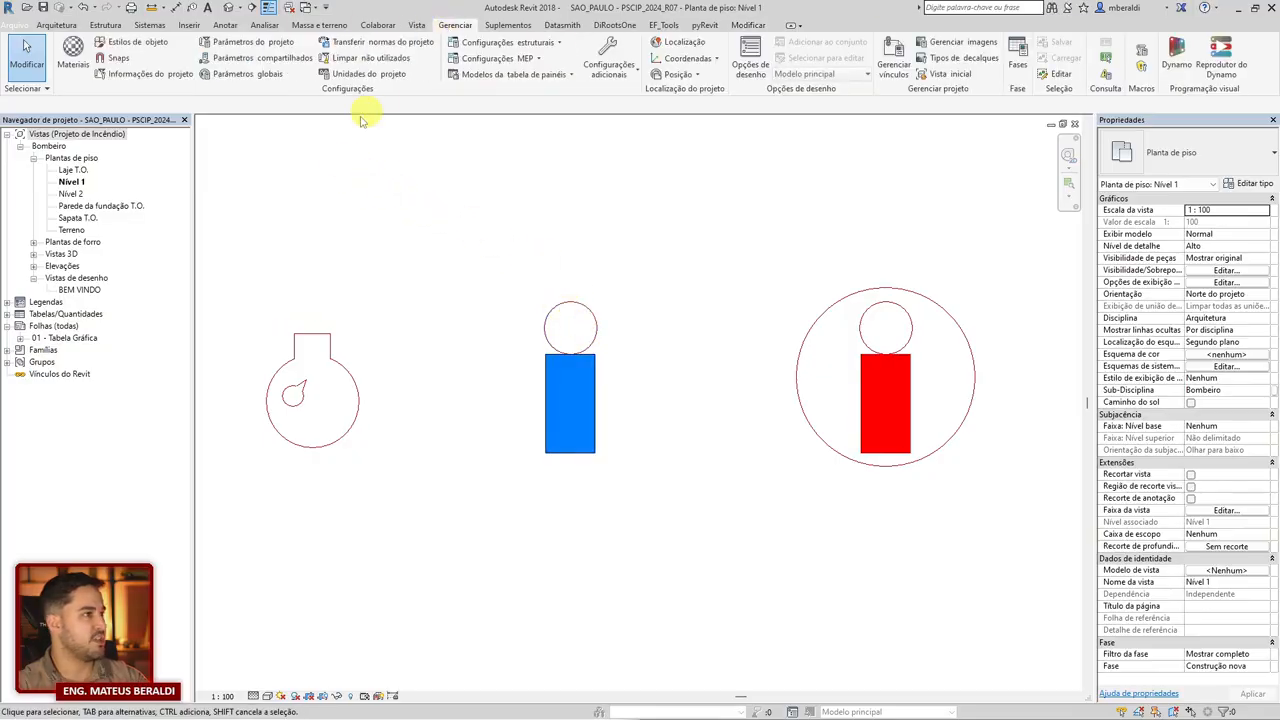
click(125, 42)
click(692, 80)
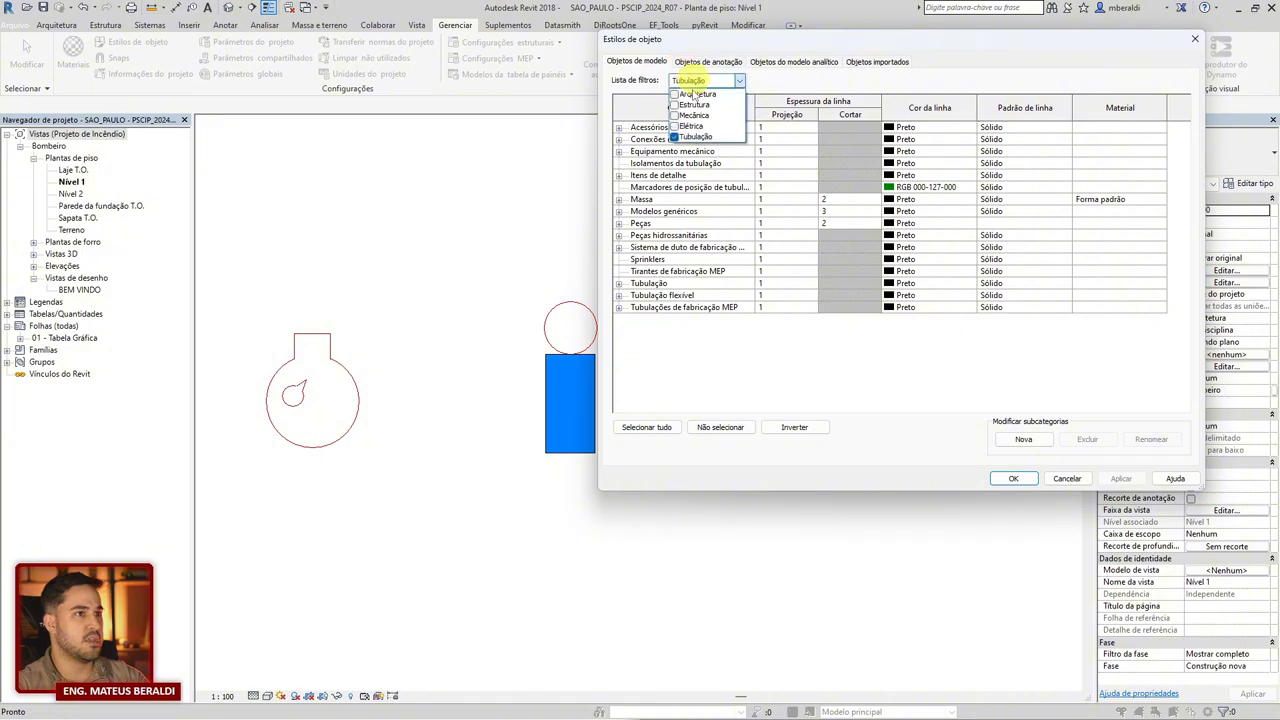
click(674, 95)
click(674, 105)
click(674, 115)
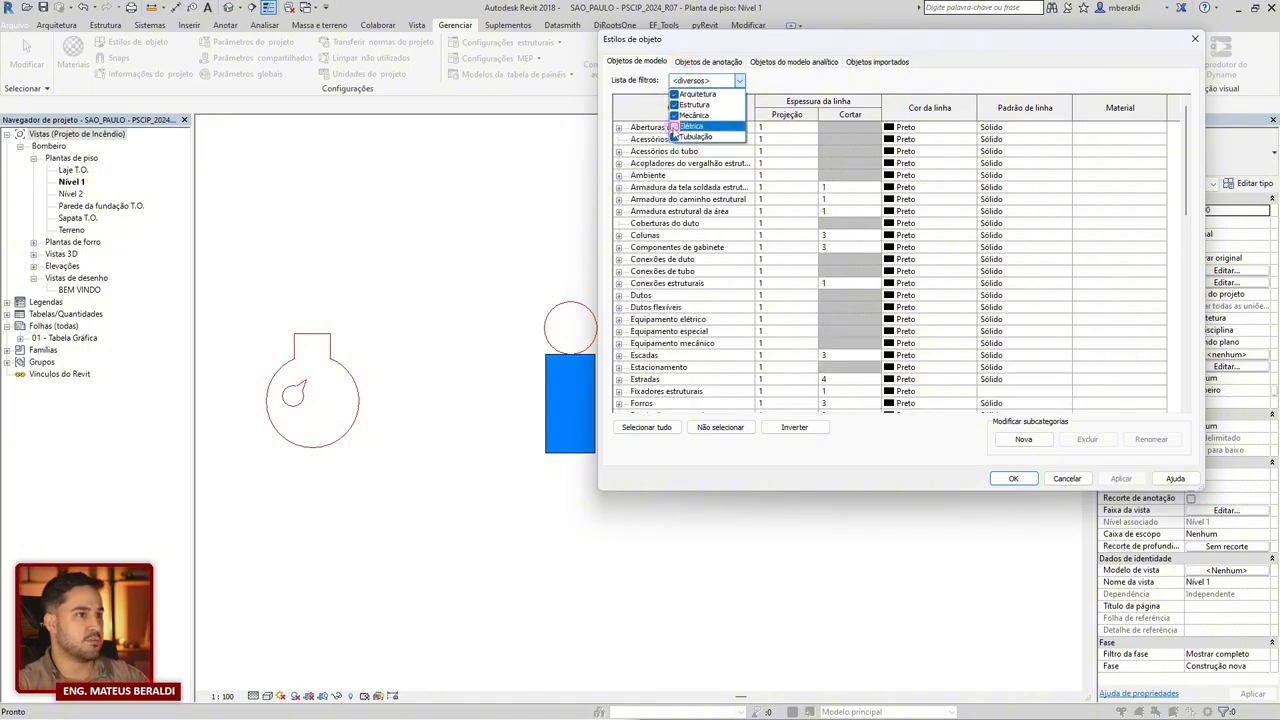
click(674, 126)
Look through the annotation object styles and check which category the blue emergency lighting symbol belongs to.
click(717, 65)
click(702, 80)
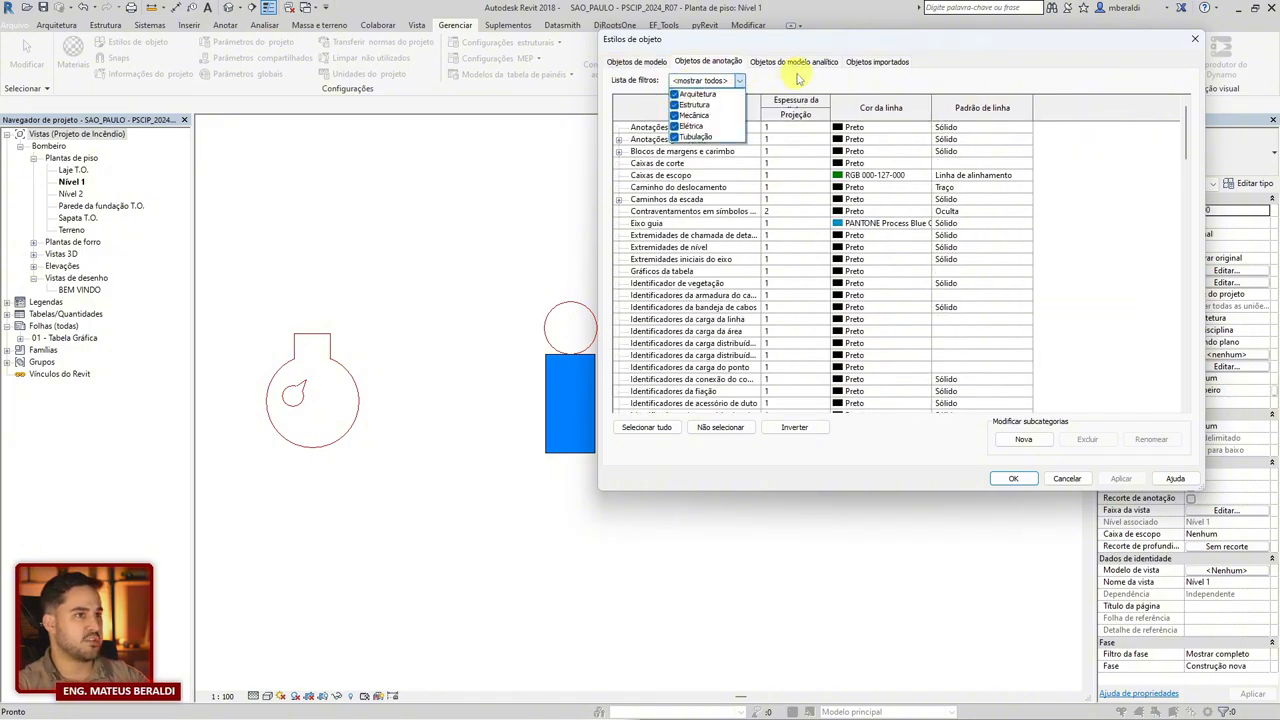
click(783, 92)
click(698, 140)
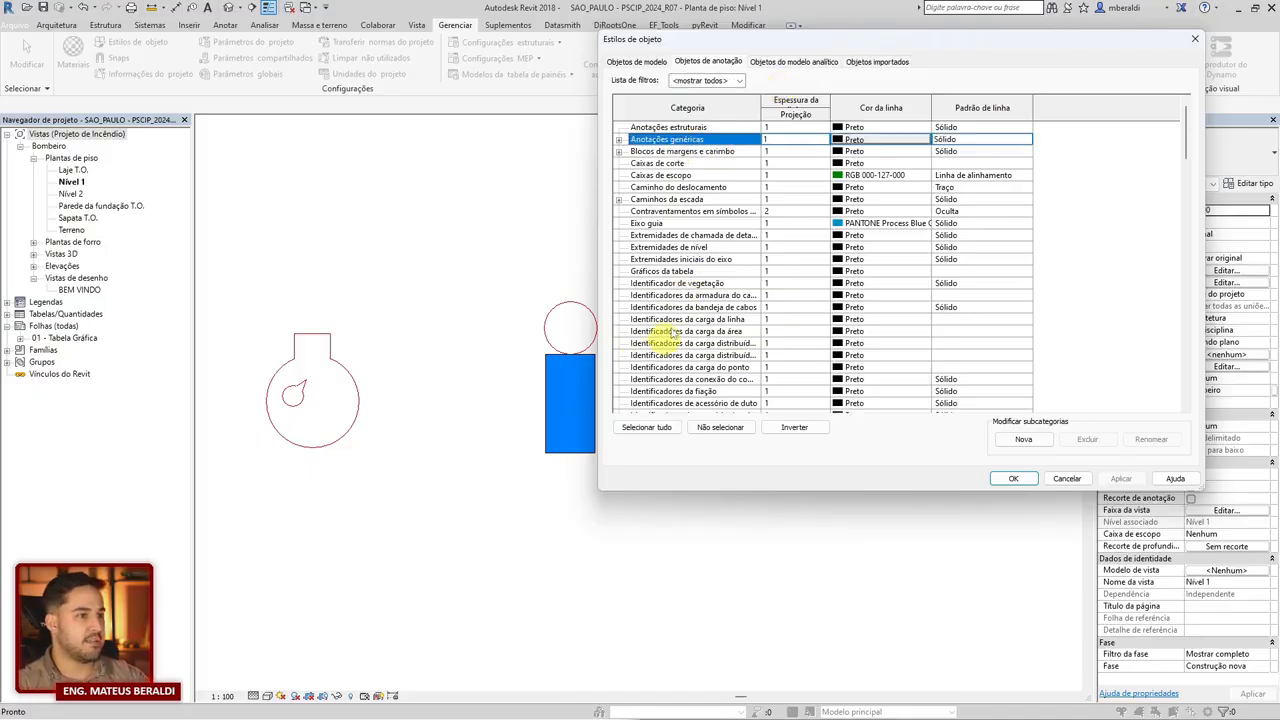
scroll(690, 360, down, 2)
scroll(719, 297, down, 1)
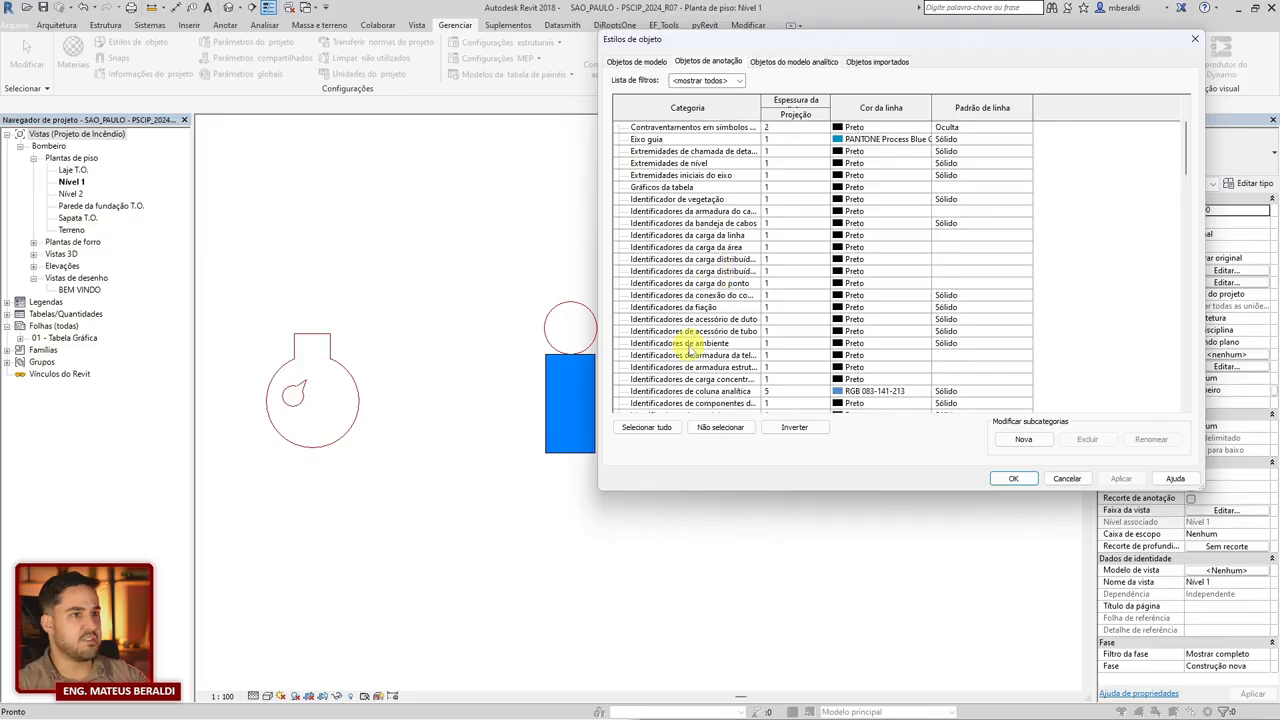
key(Escape)
click(590, 348)
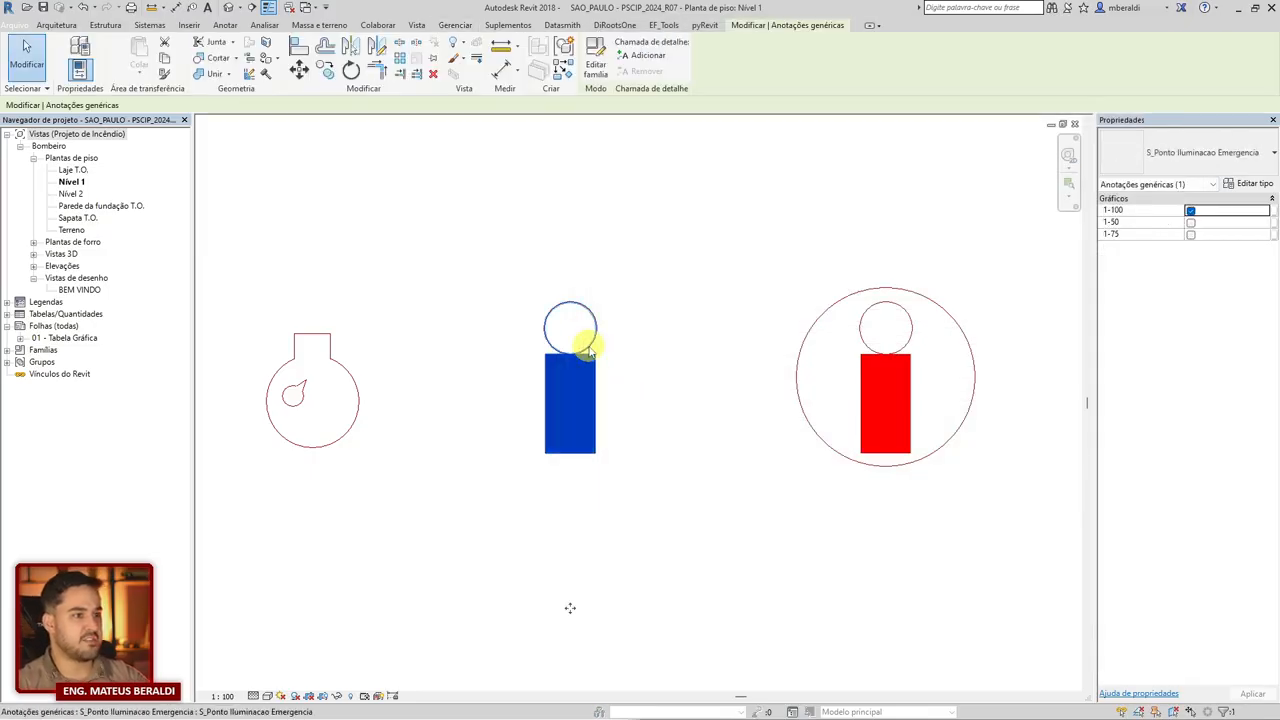
key(Escape)
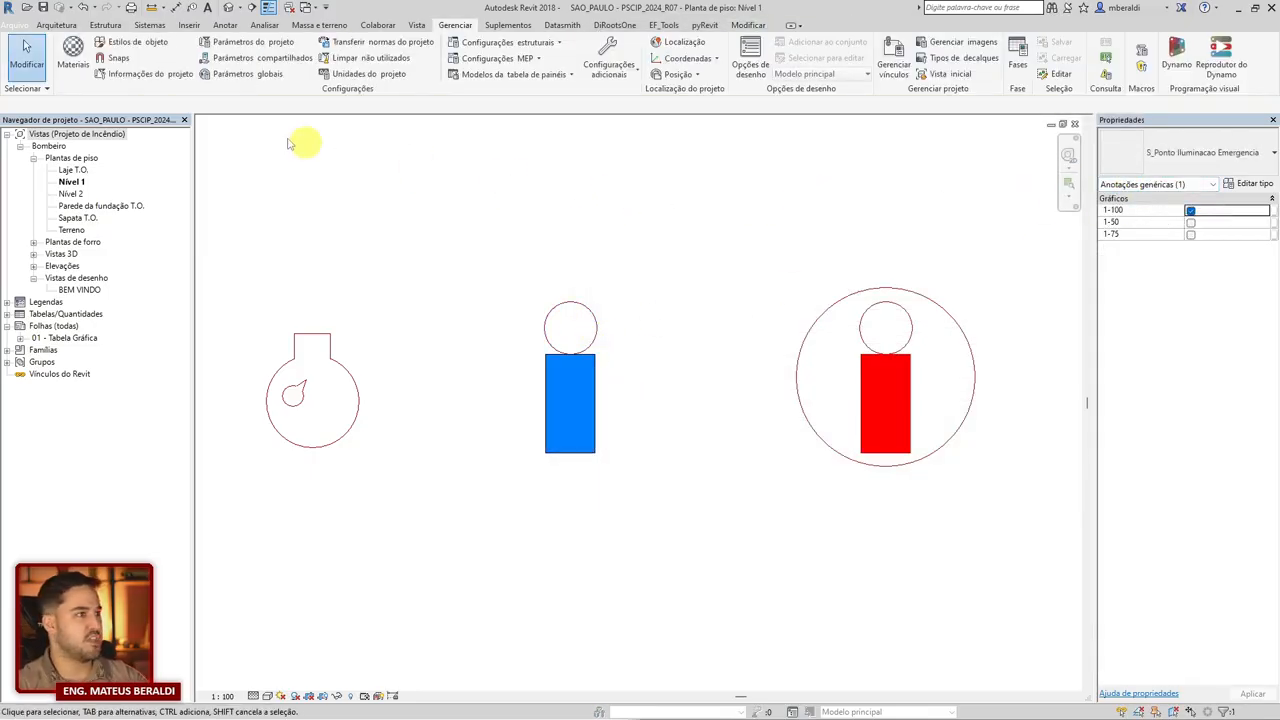
Set the project's line colour for the A-DETL subcategory of Anotações genéricas to RGB 000-128-255.
click(116, 45)
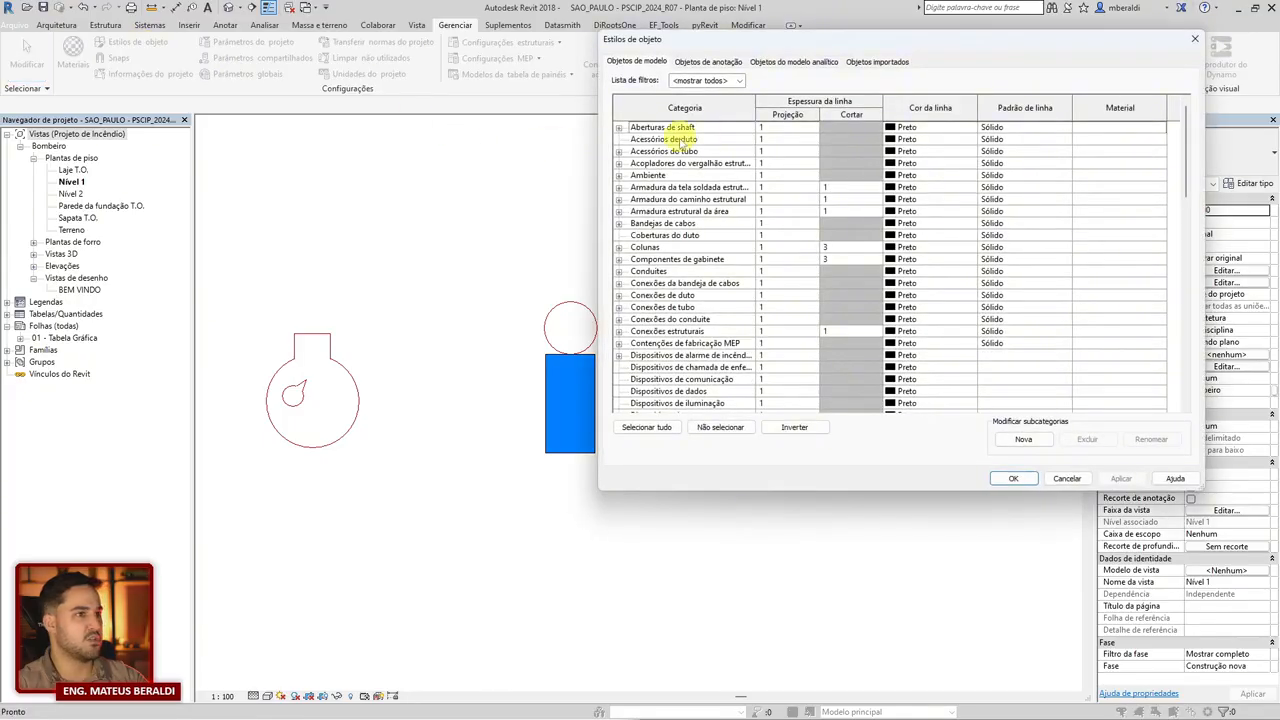
click(713, 62)
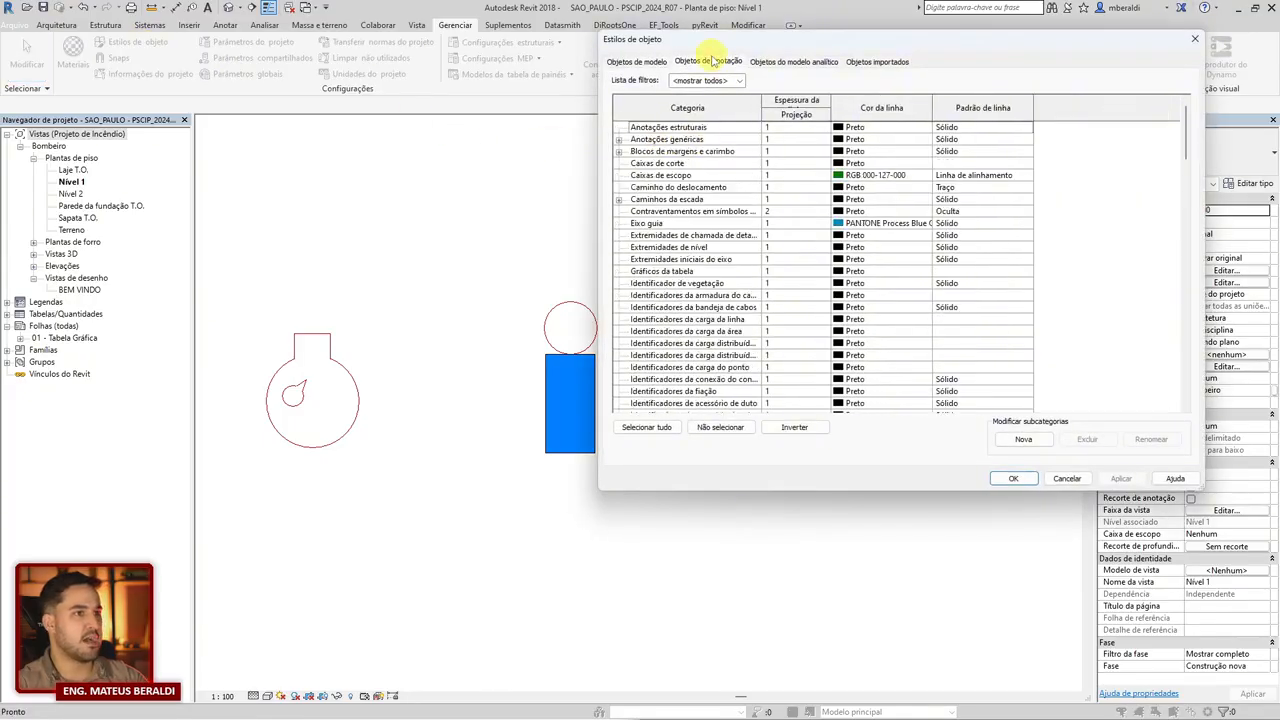
click(632, 139)
click(619, 140)
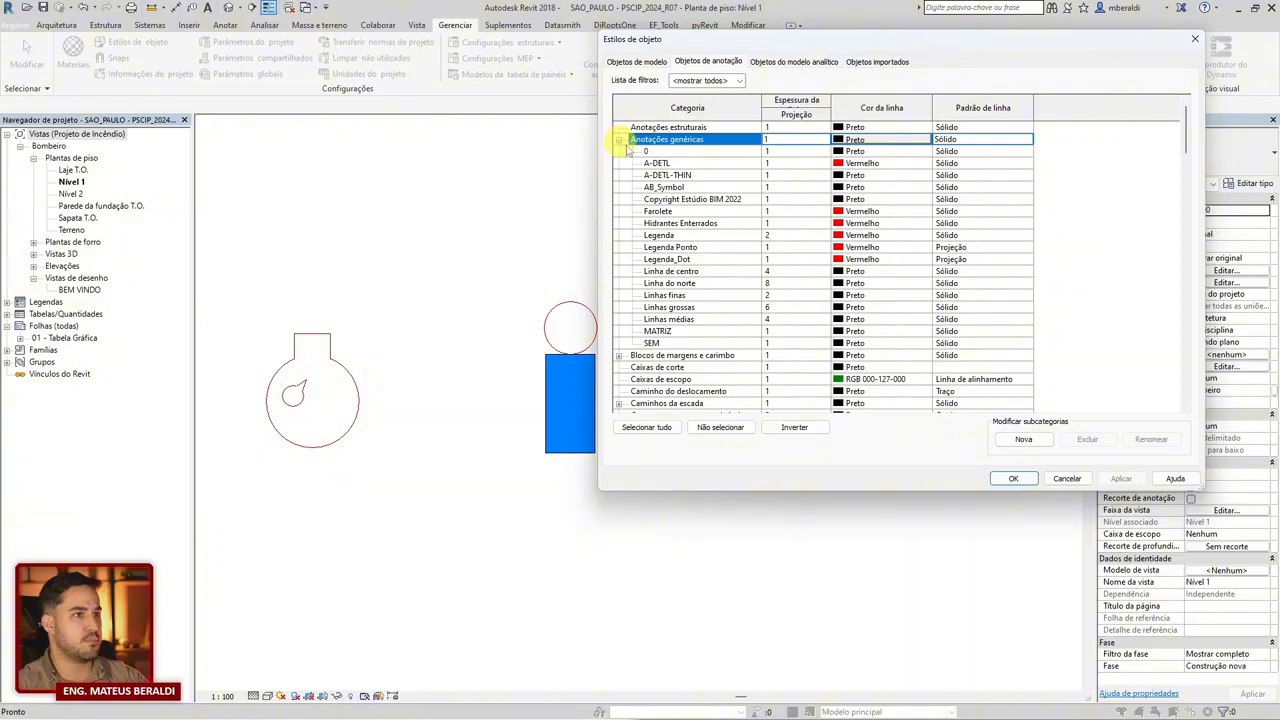
click(655, 163)
click(858, 167)
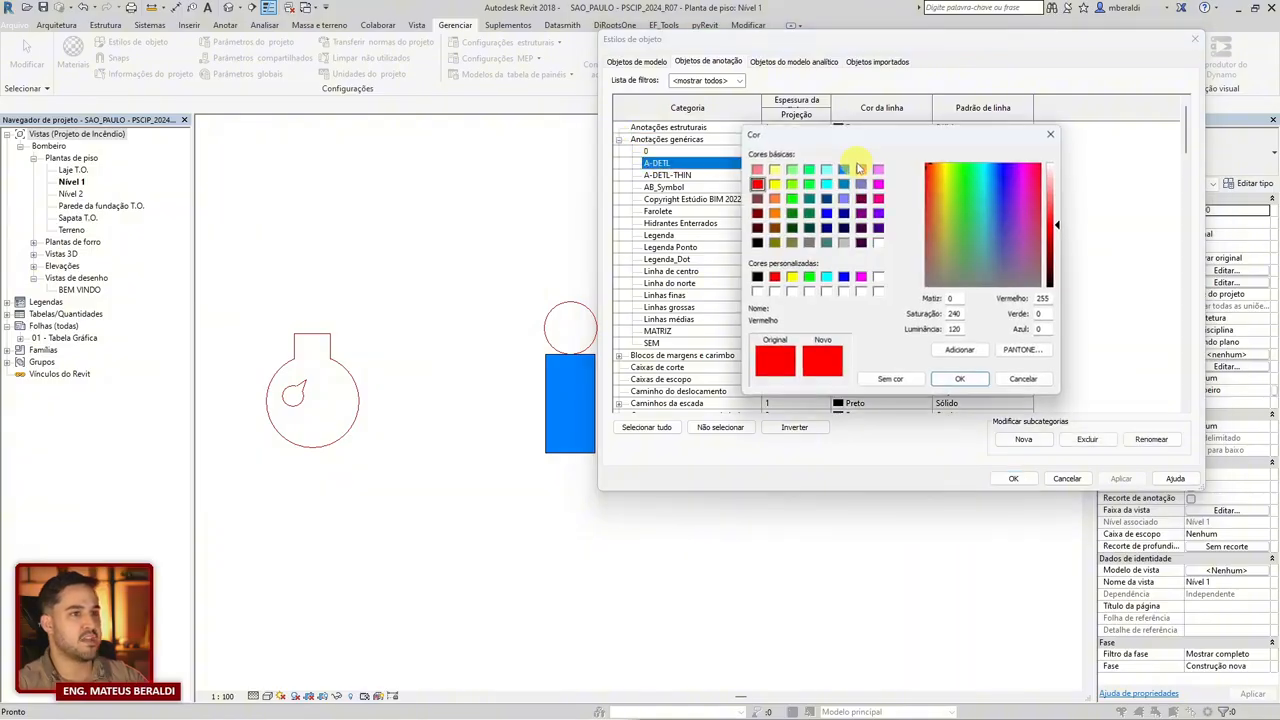
click(843, 170)
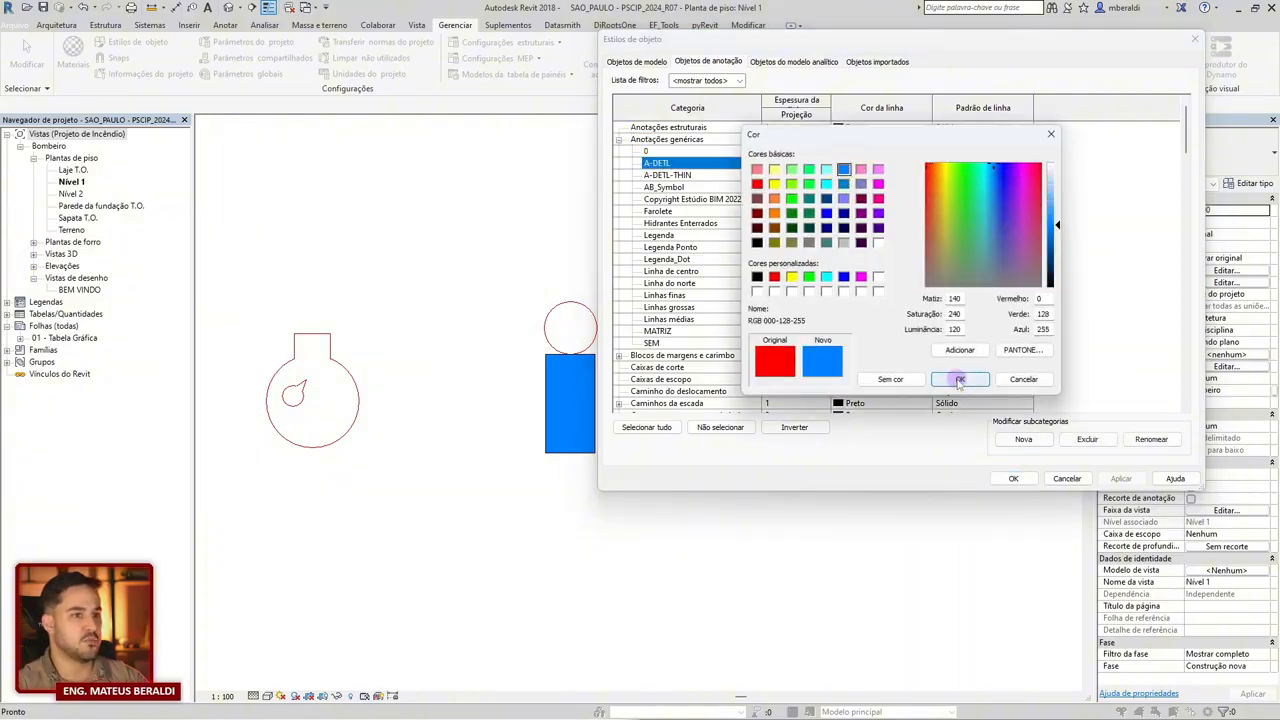
click(959, 380)
click(1015, 479)
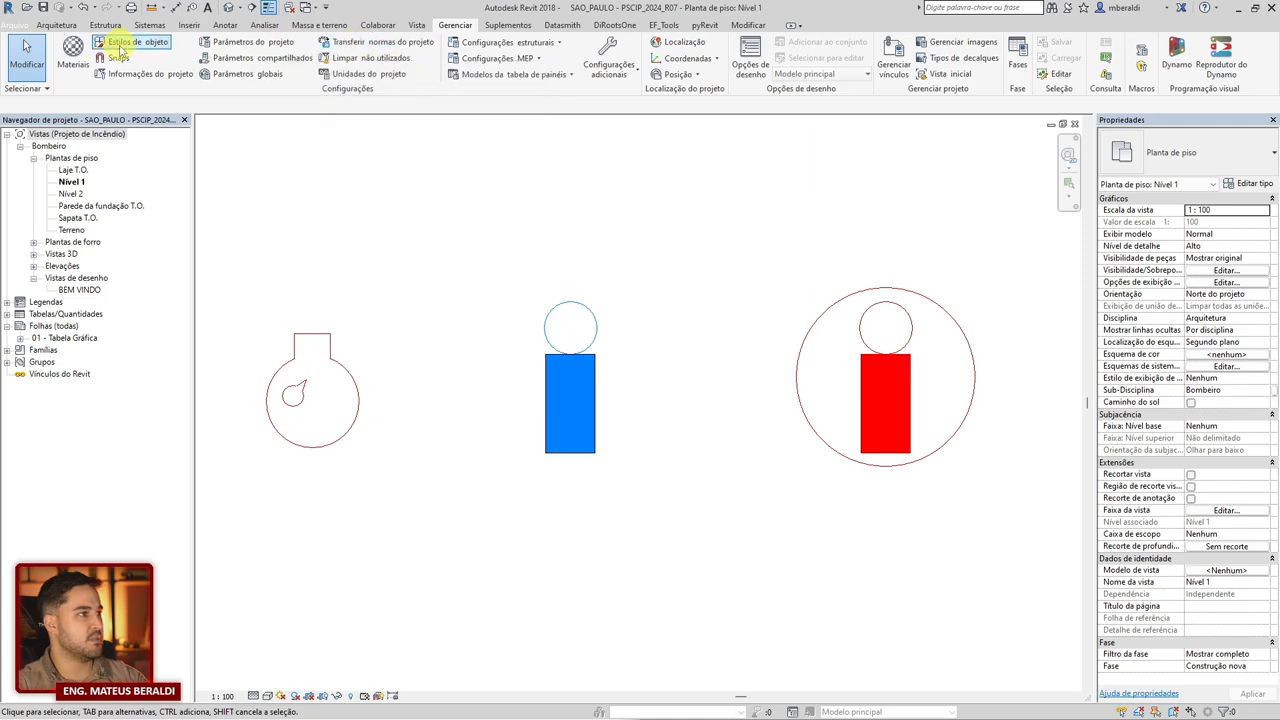
Set the project's line colour for the A-DETL-THIN subcategory of Anotações genéricas to RGB 000-128-255.
click(136, 42)
click(722, 60)
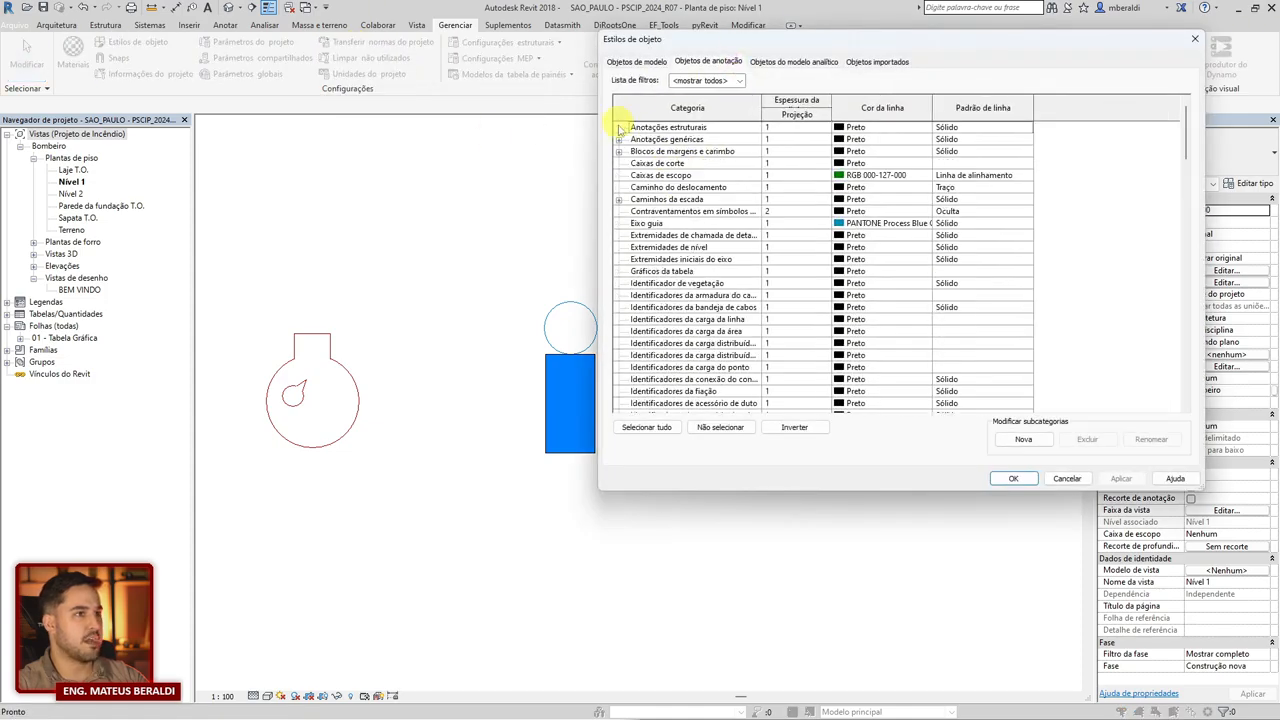
click(619, 141)
click(684, 175)
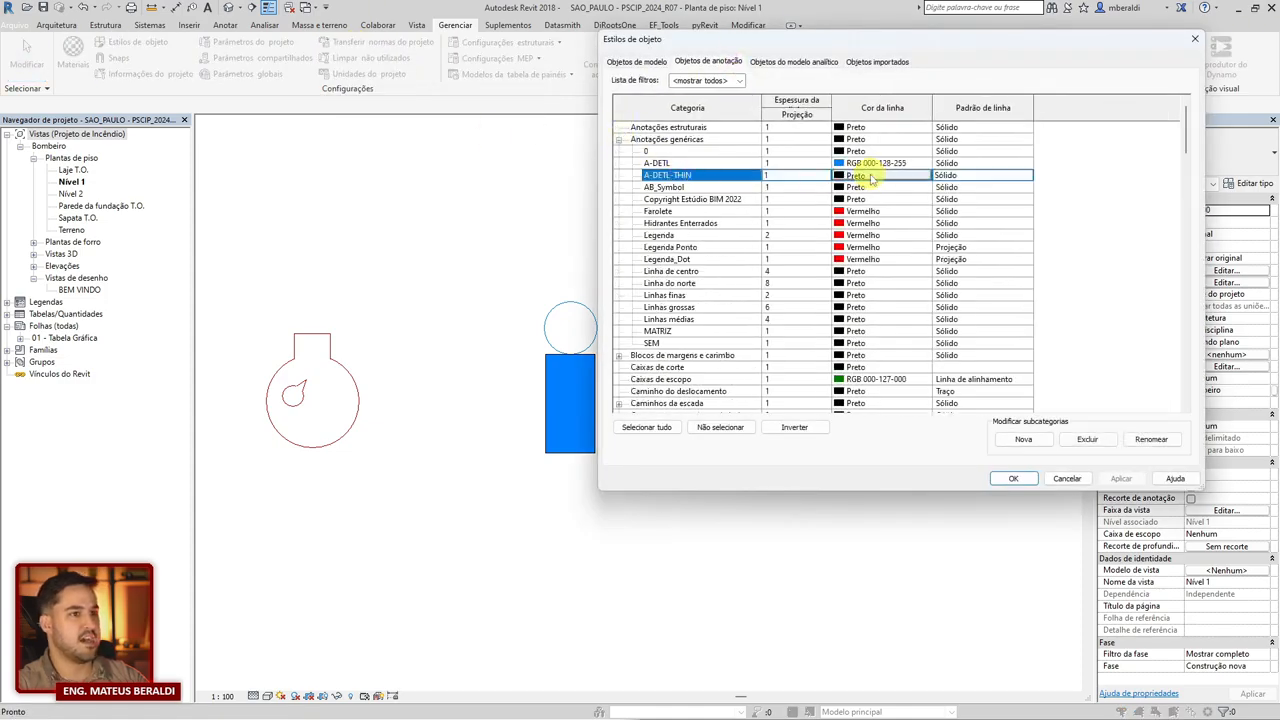
click(871, 177)
click(844, 169)
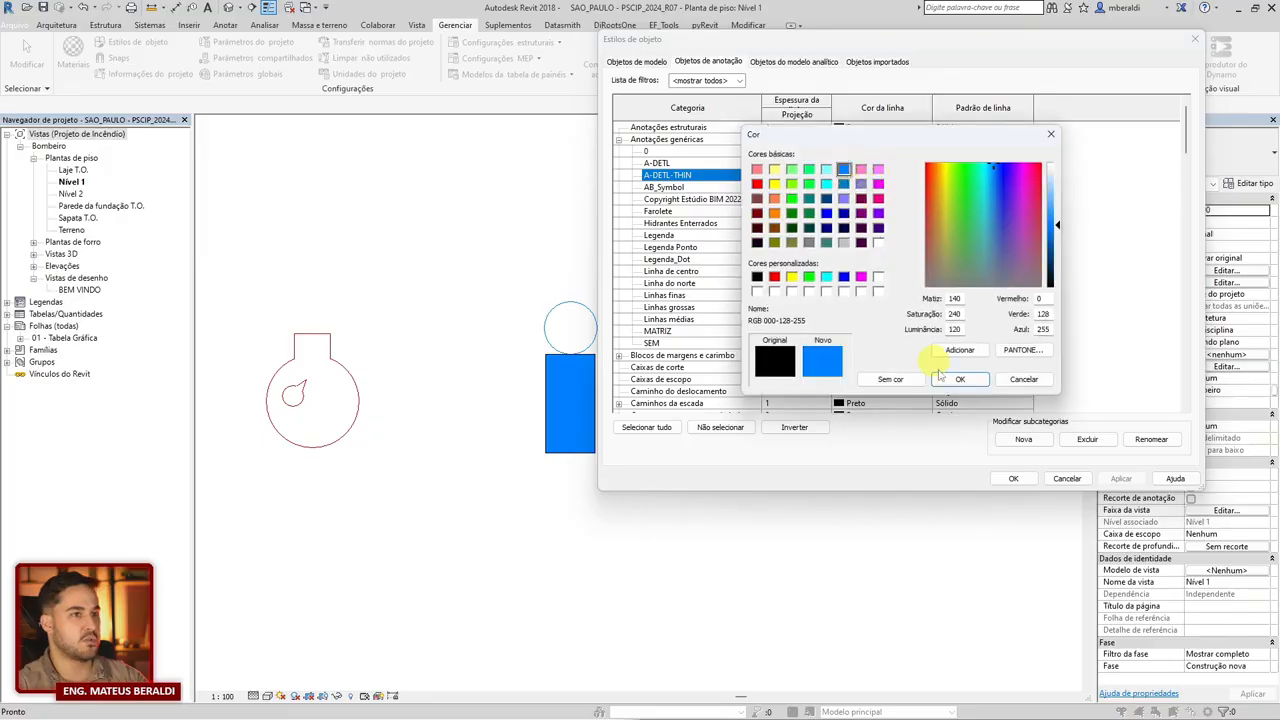
click(959, 381)
click(1013, 478)
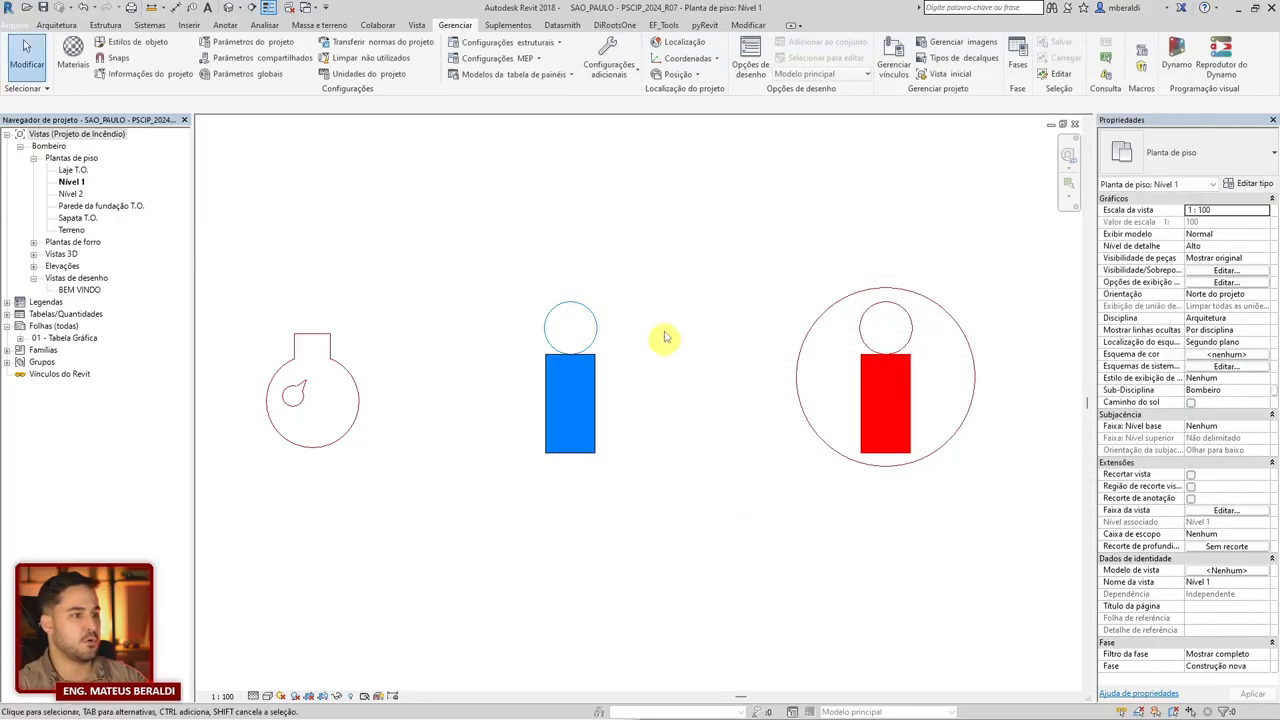
Check the symbols in the Nível 1 floor plan for others affected by the A-DETL line colour change.
scroll(658, 253, down, 3)
scroll(700, 300, down, 2)
scroll(857, 428, up, 4)
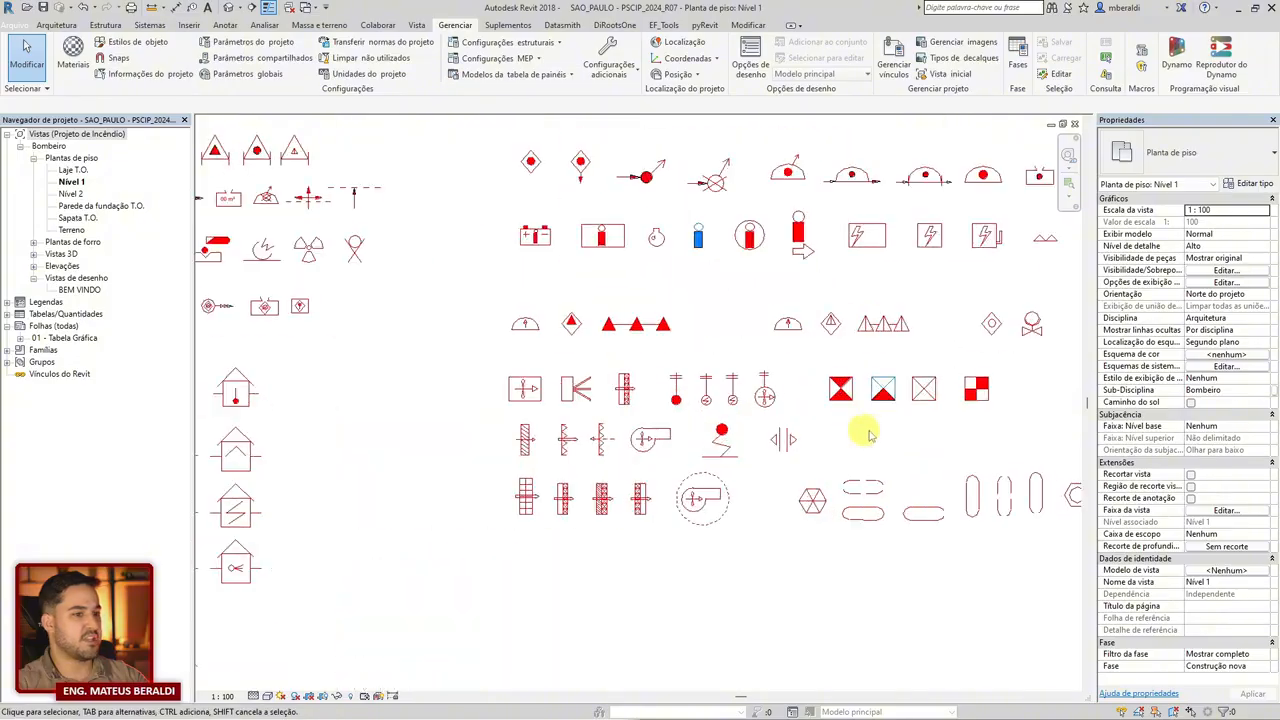
scroll(917, 364, up, 2)
scroll(917, 364, down, 2)
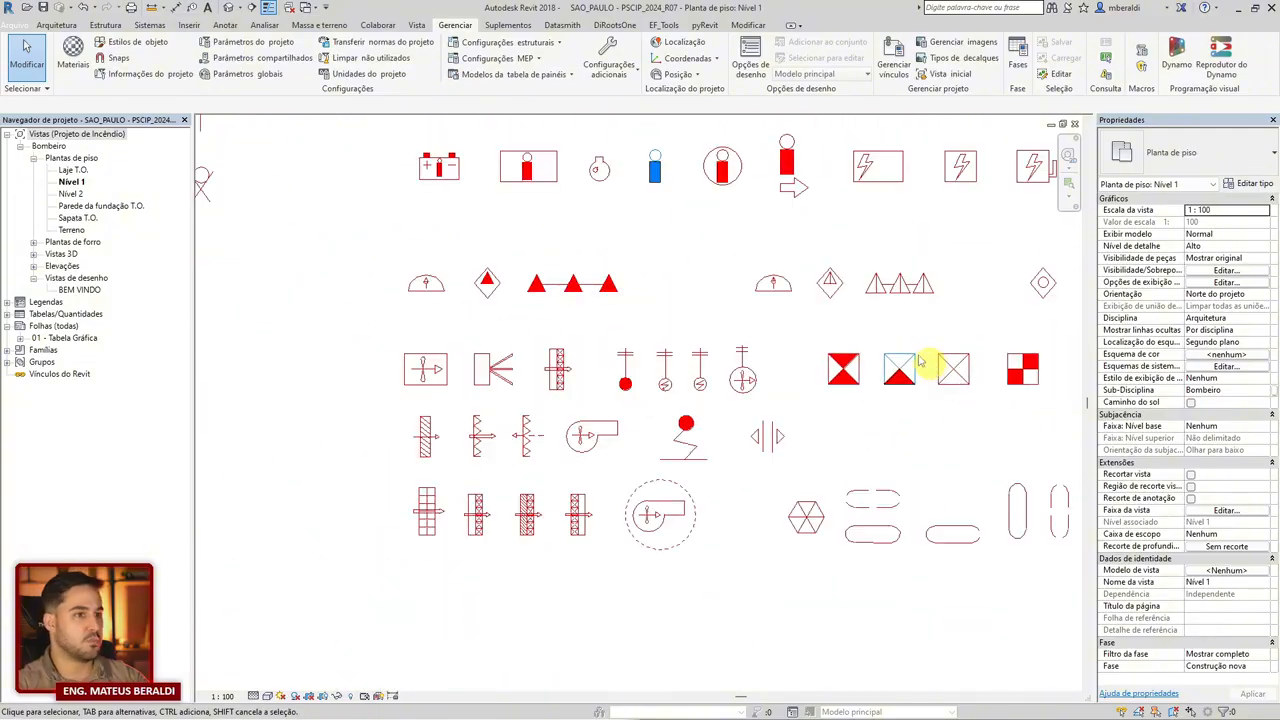
middle_drag(920, 364, 920, 420)
scroll(634, 286, up, 2)
scroll(632, 398, up, 2)
scroll(632, 398, up, 2)
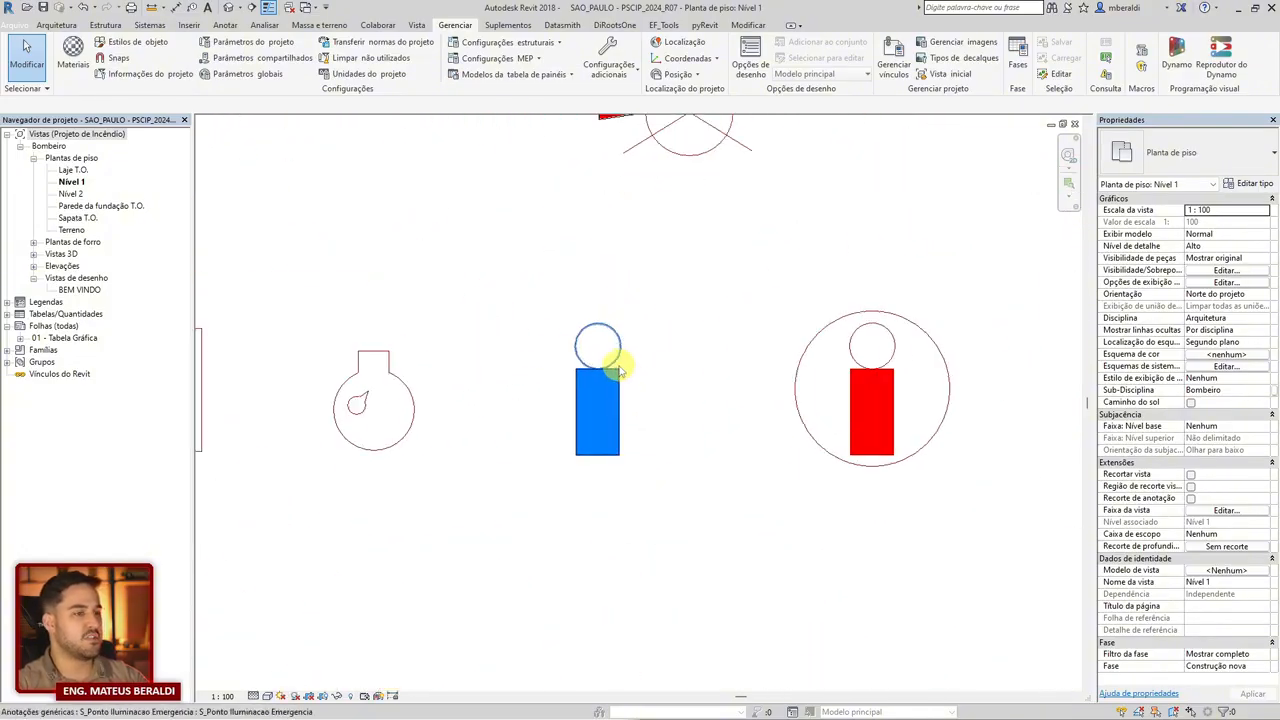
Open the blue emergency lighting symbol's family and rename its A-DETL subcategory to S_ILUMINACAO in the object styles.
click(620, 362)
click(599, 80)
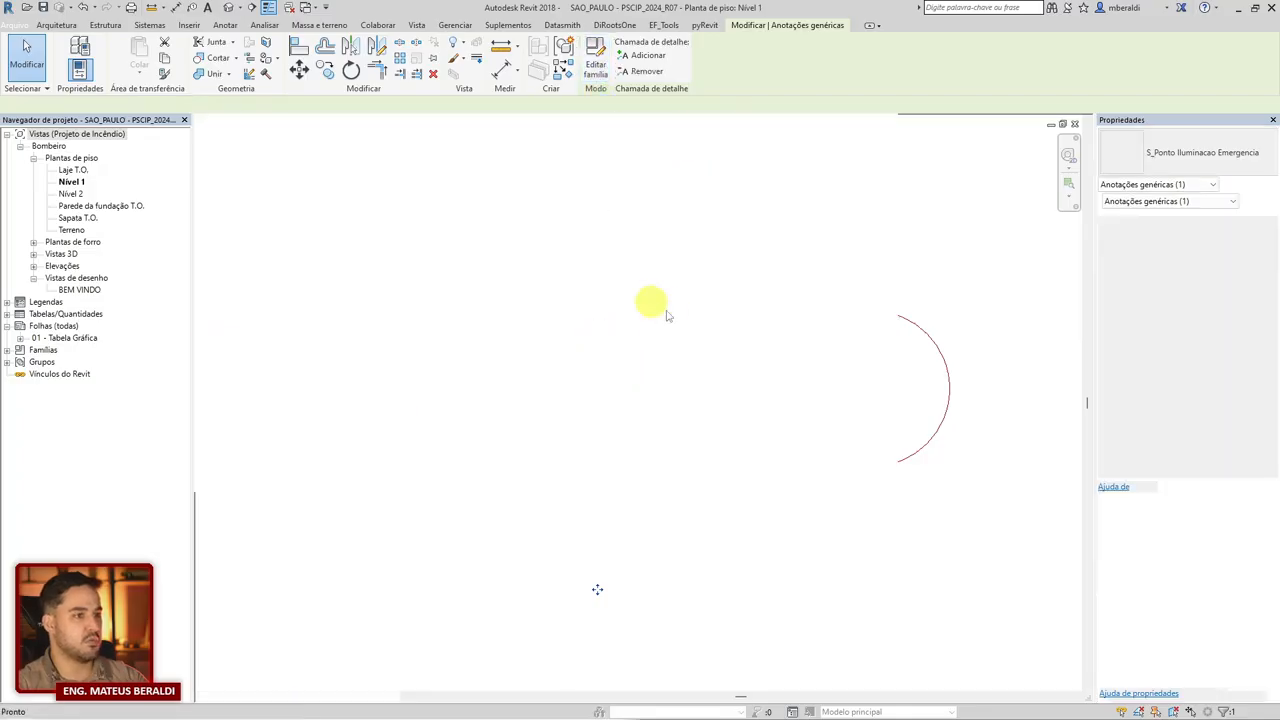
scroll(620, 400, up, 4)
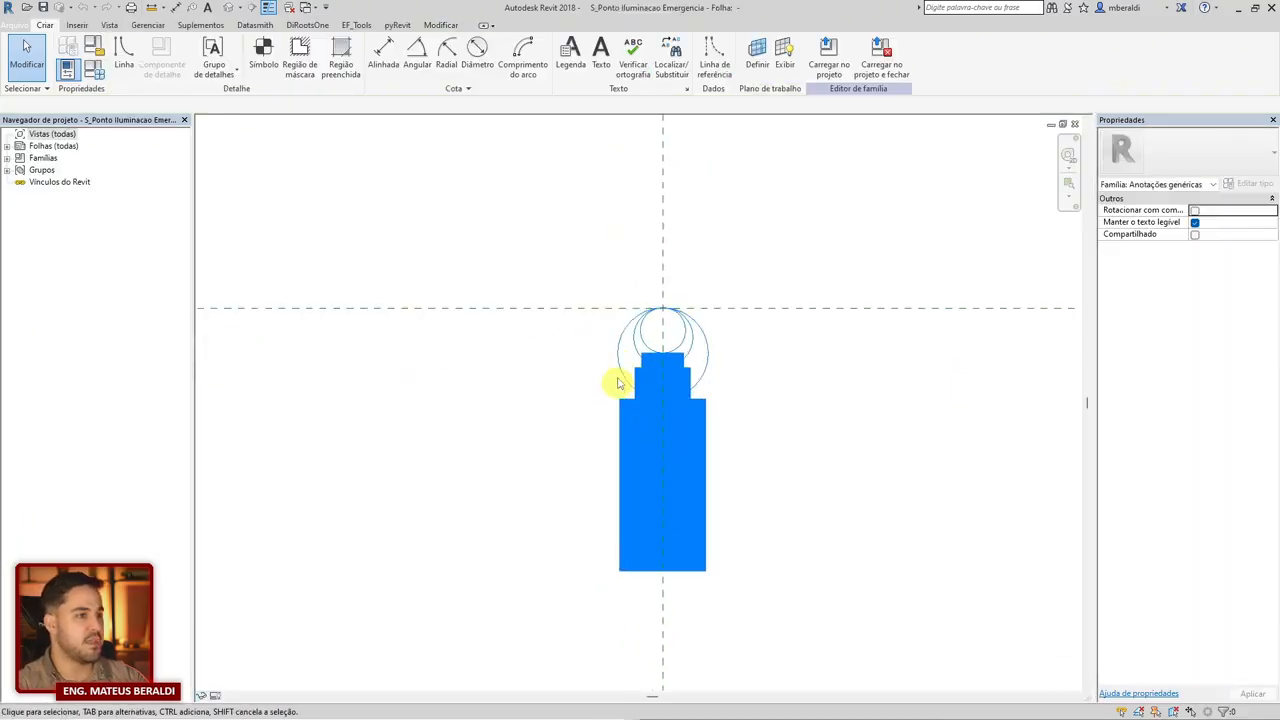
click(145, 26)
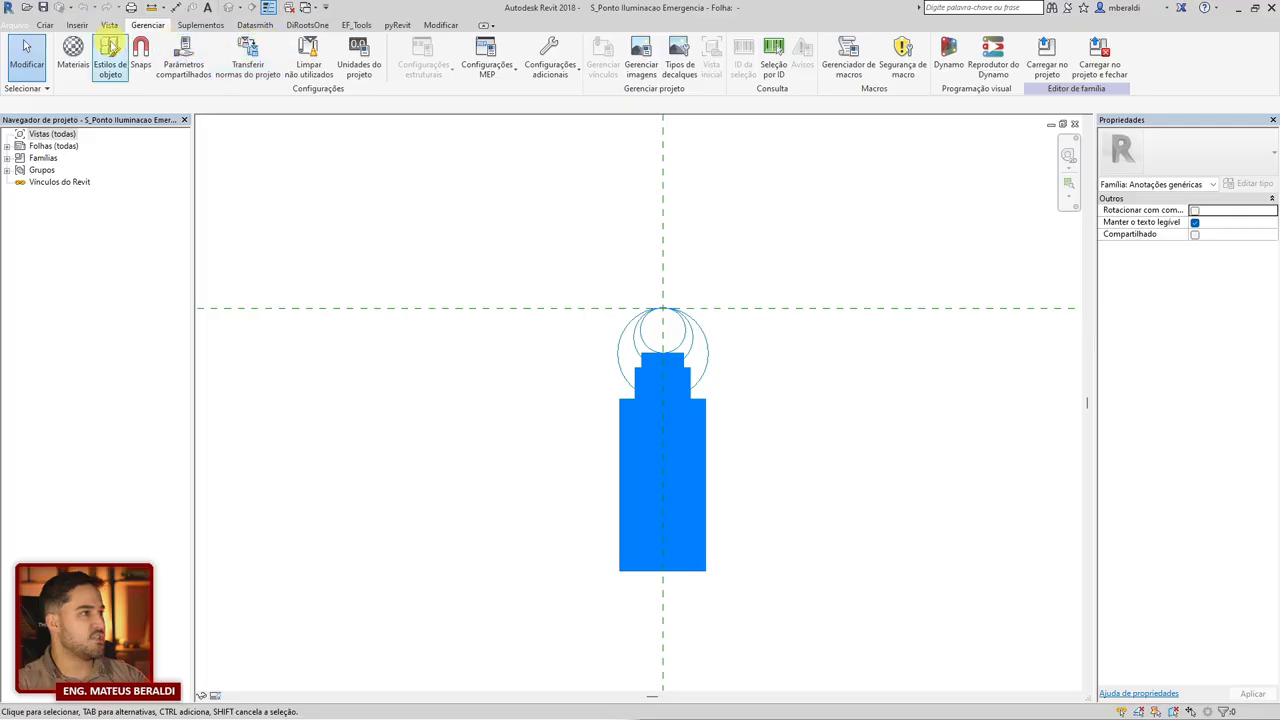
click(110, 58)
click(676, 140)
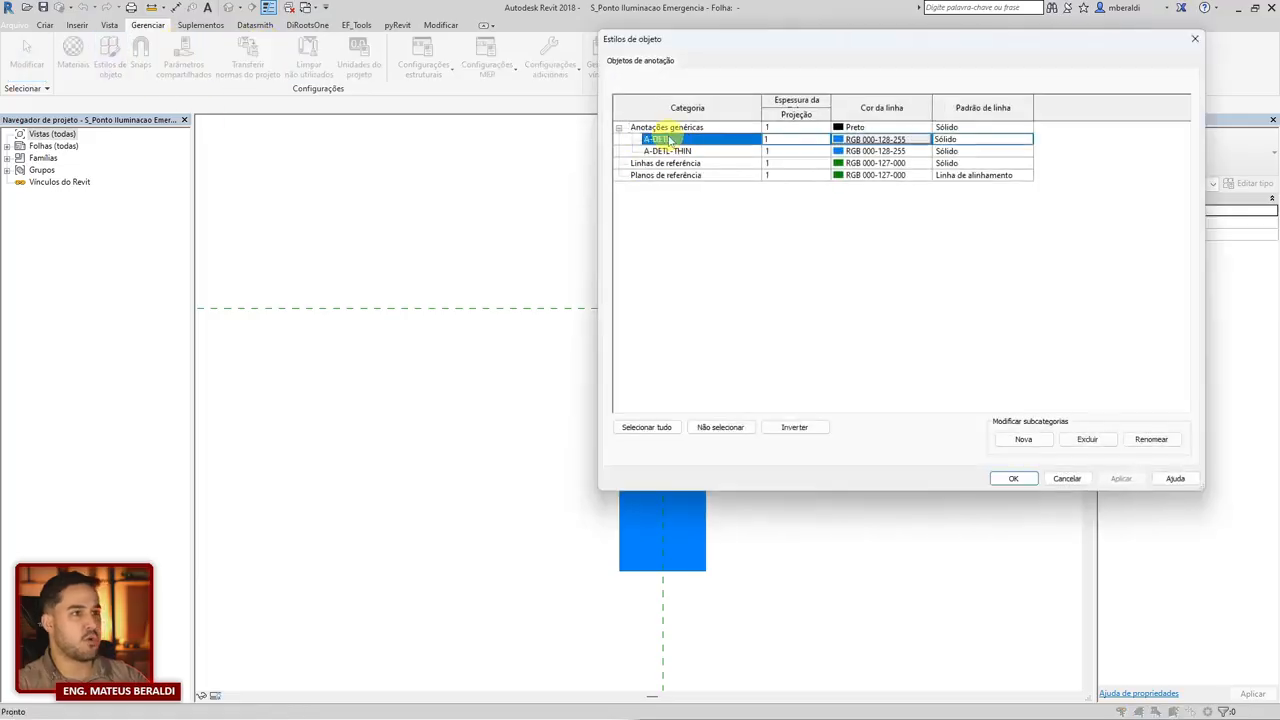
click(1150, 440)
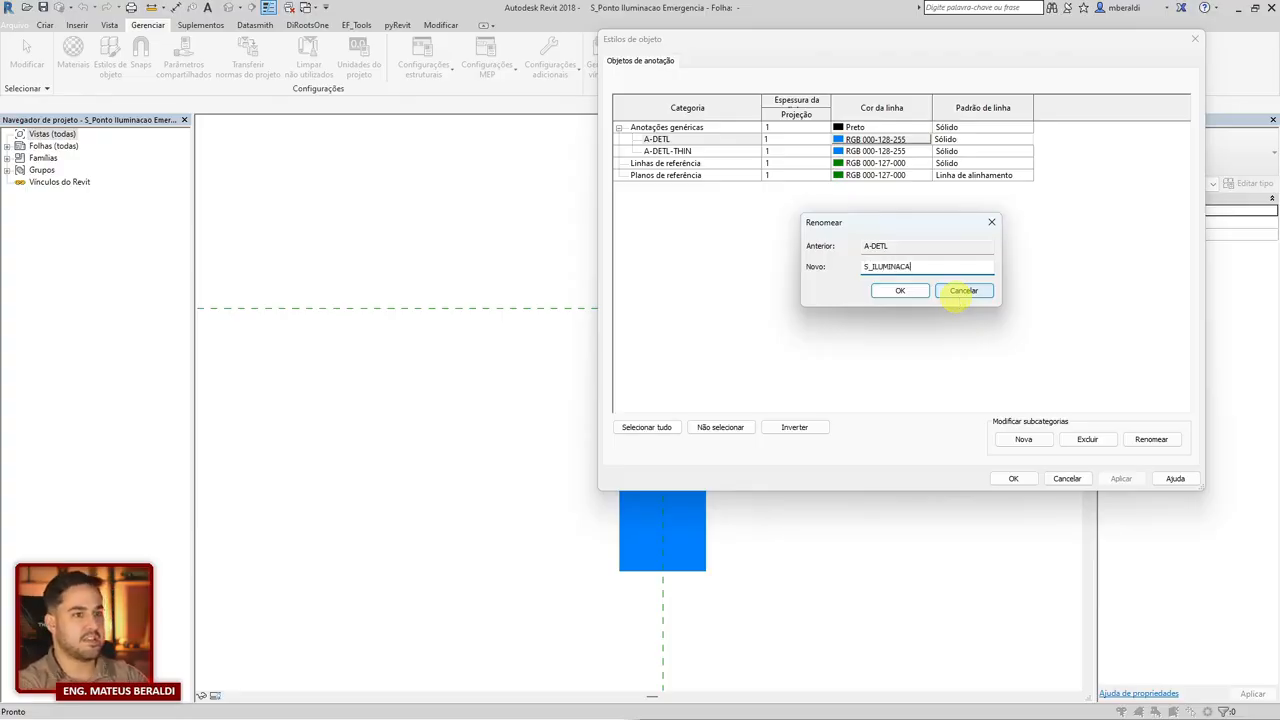
click(901, 291)
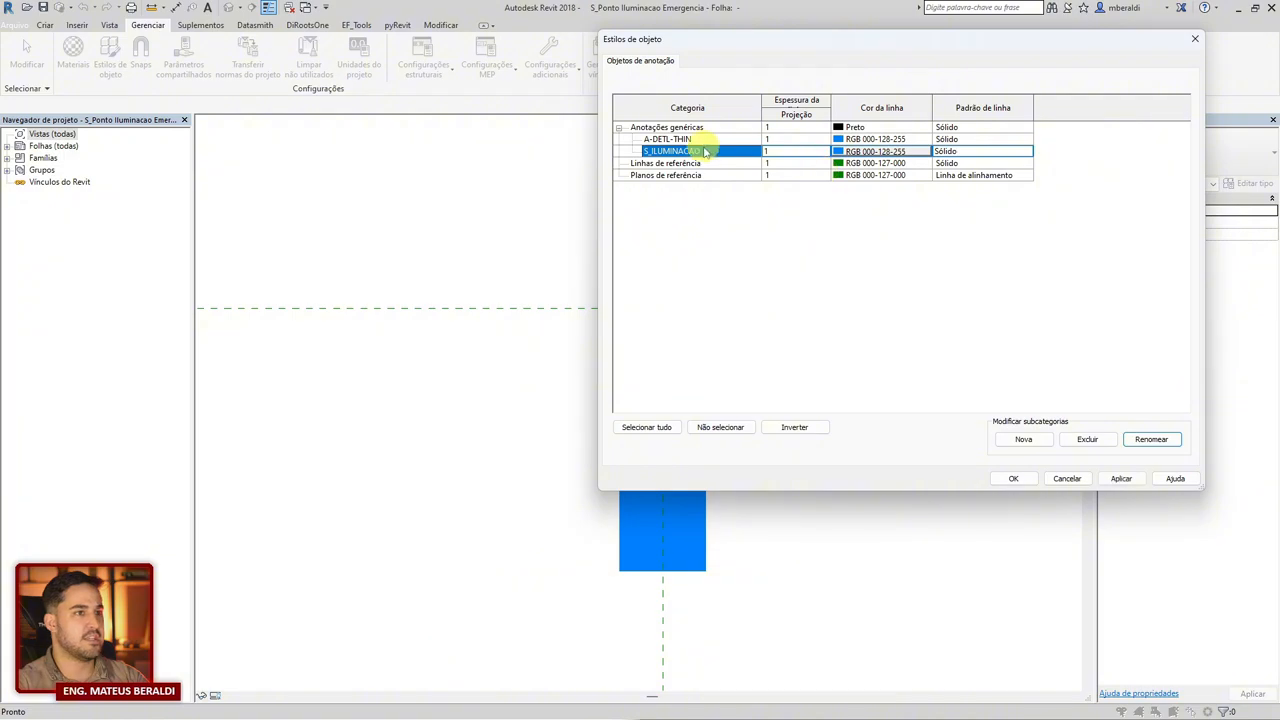
Rename the family's A-DETL-THIN subcategory to S_ILUMINACAO_THIN and apply the object styles.
click(685, 139)
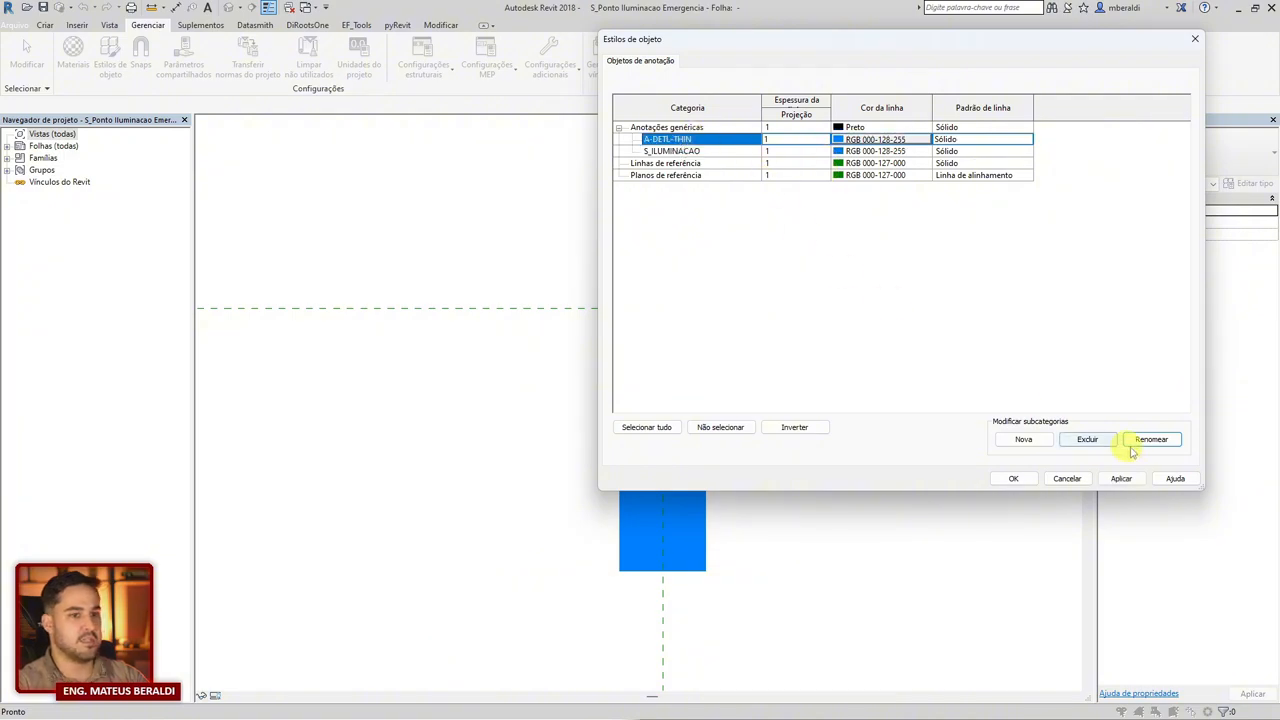
click(1145, 440)
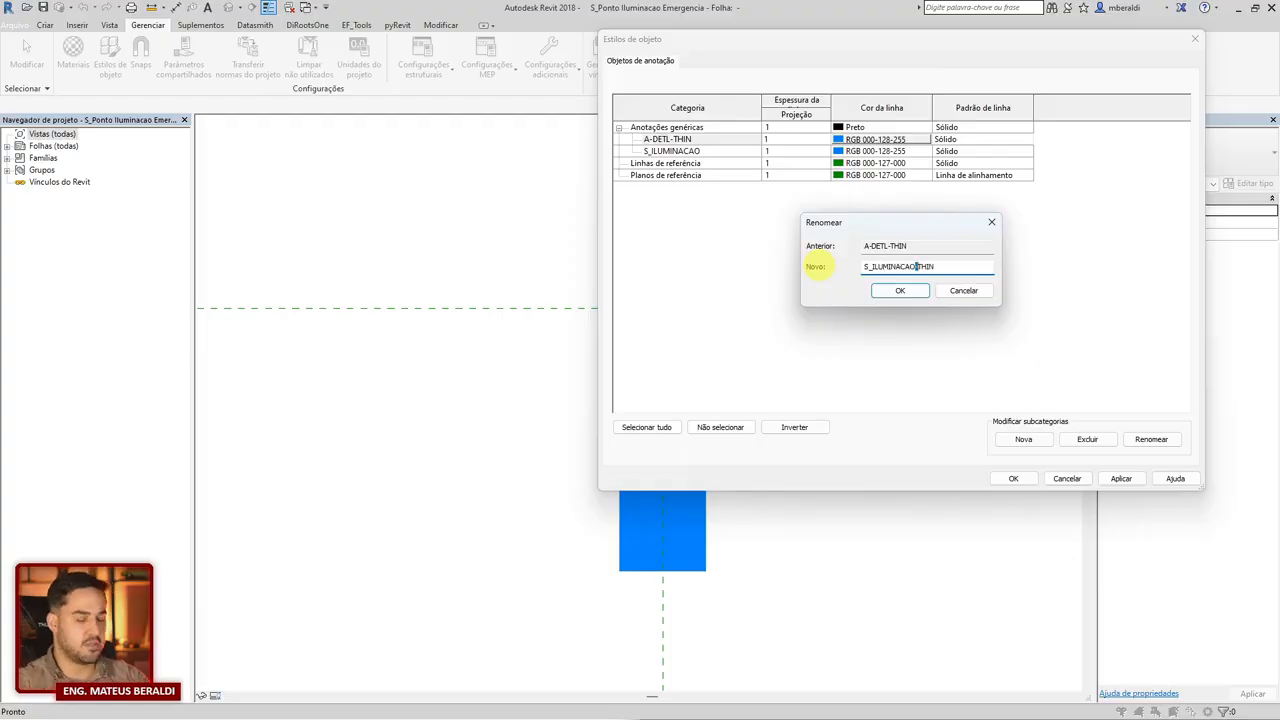
key(Return)
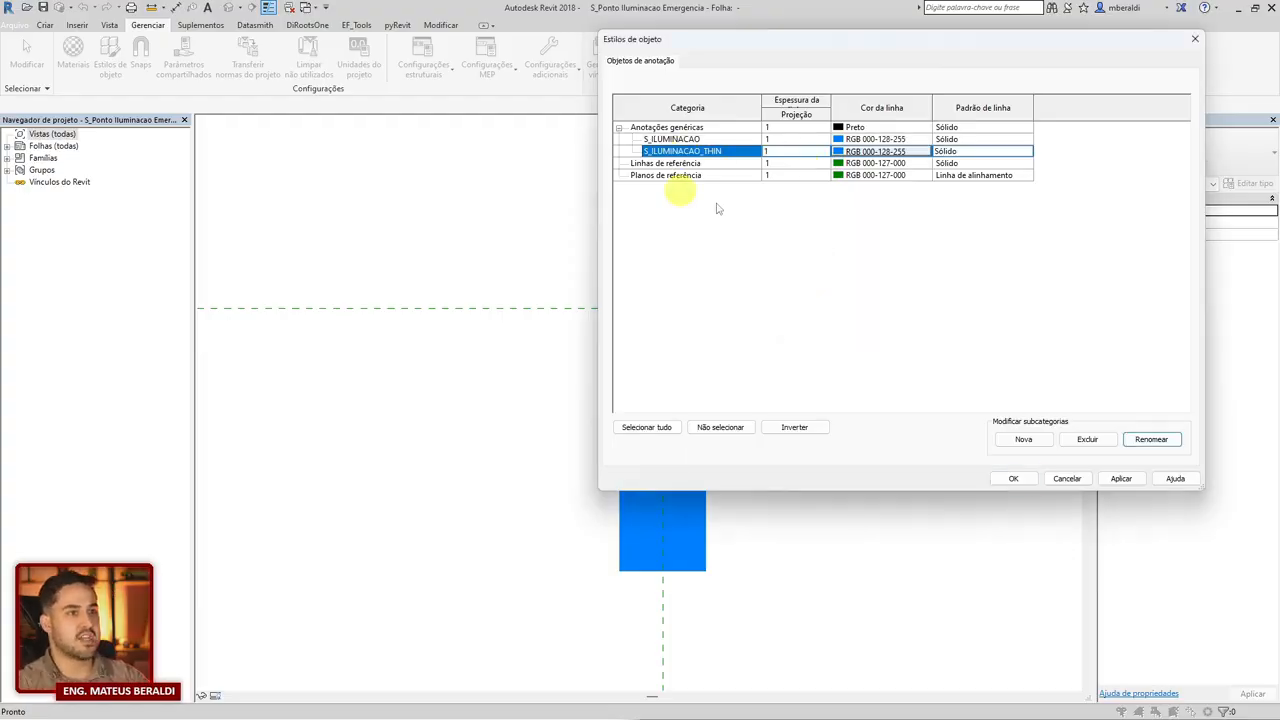
click(1028, 484)
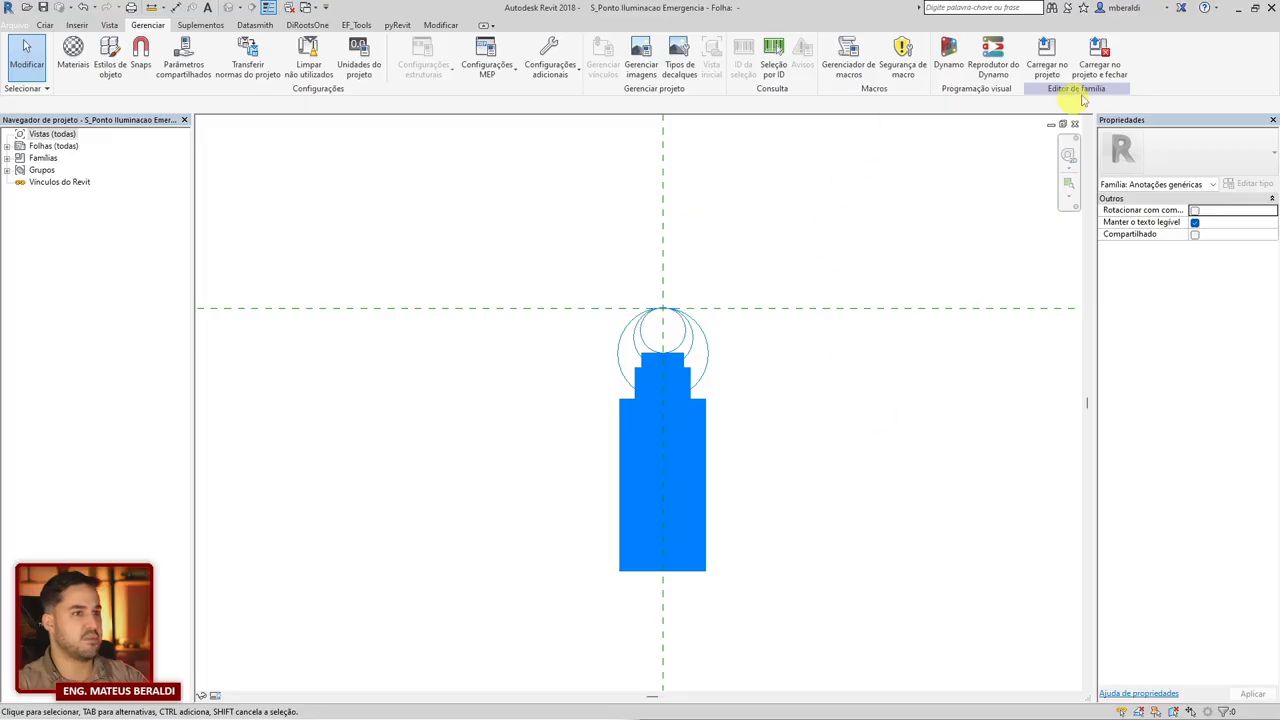
Load the renamed-subcategory family into the project and close it, replacing the existing family file and the loaded version.
click(1099, 52)
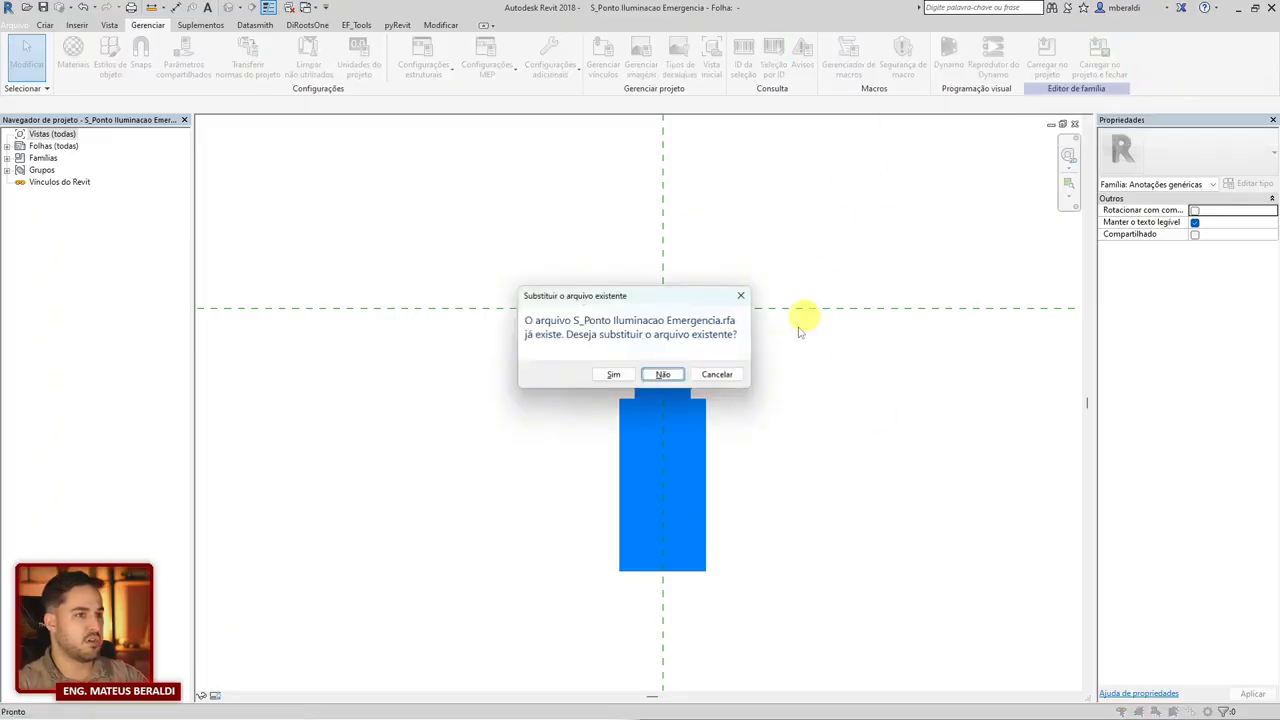
click(612, 375)
click(672, 355)
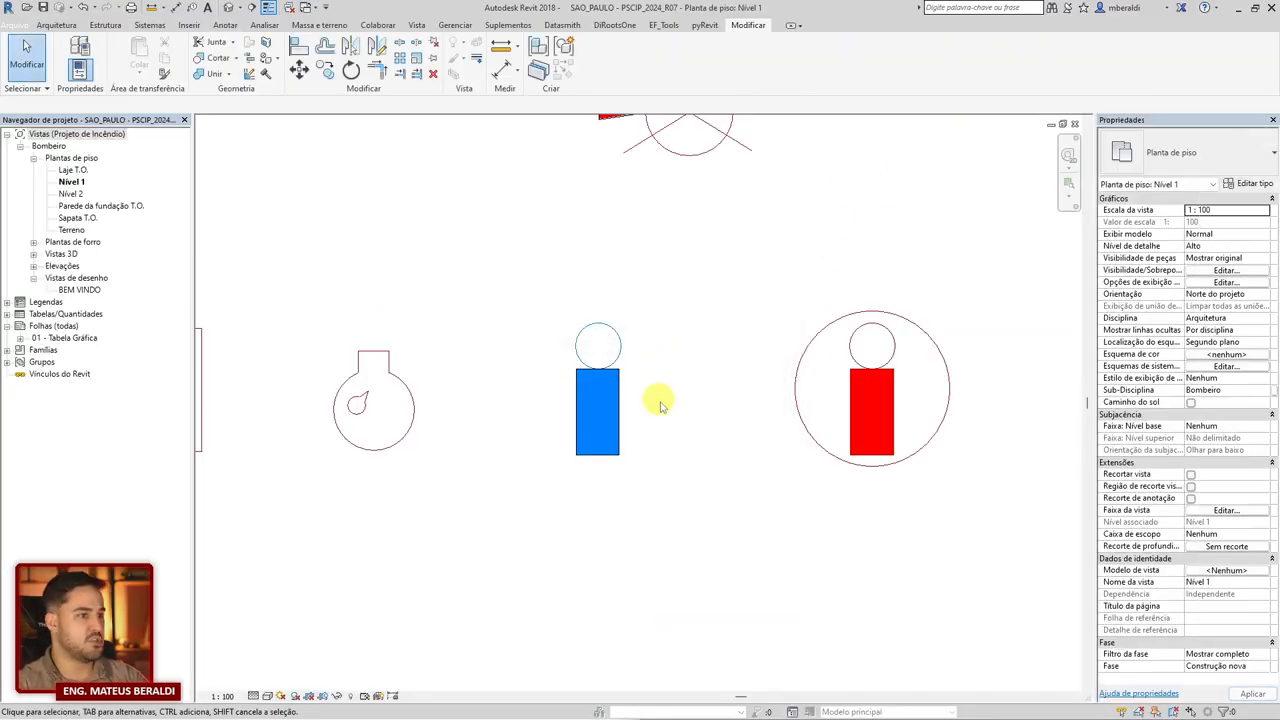
Set the project's line colour for the A-DETL subcategory of Anotações genéricas to Vermelho.
scroll(660, 405, down, 6)
scroll(580, 205, up, 2)
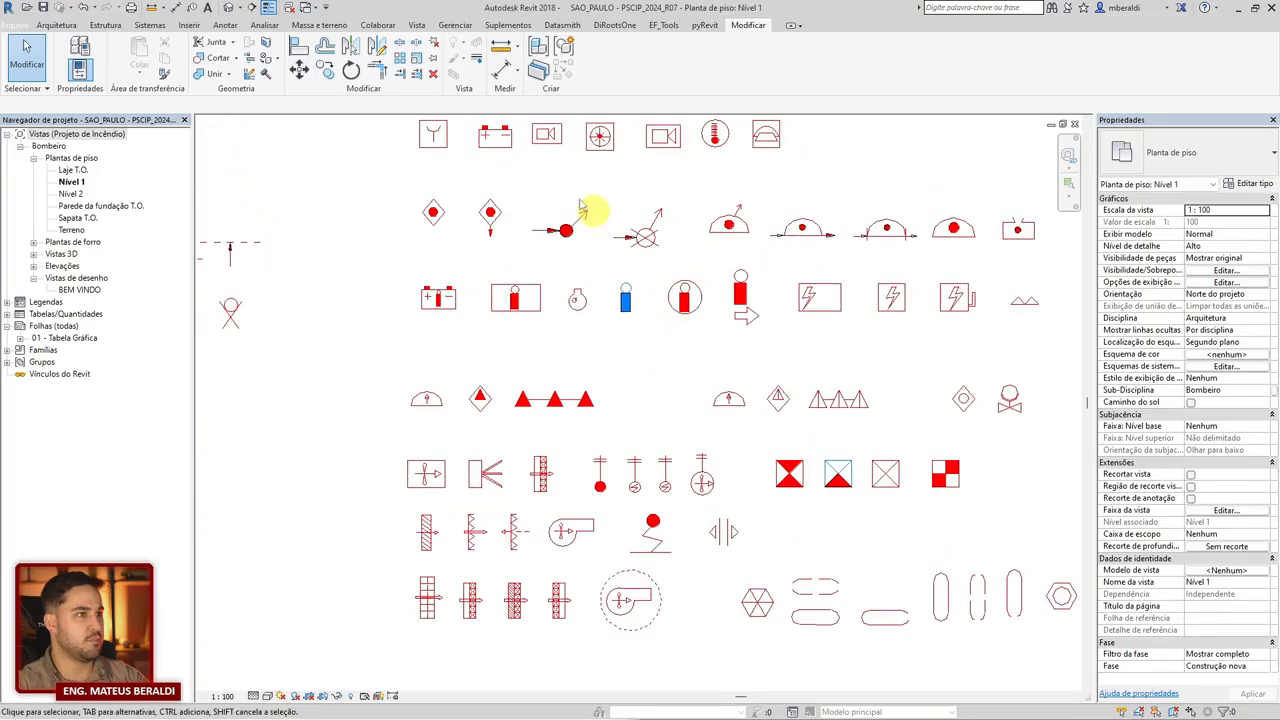
click(456, 24)
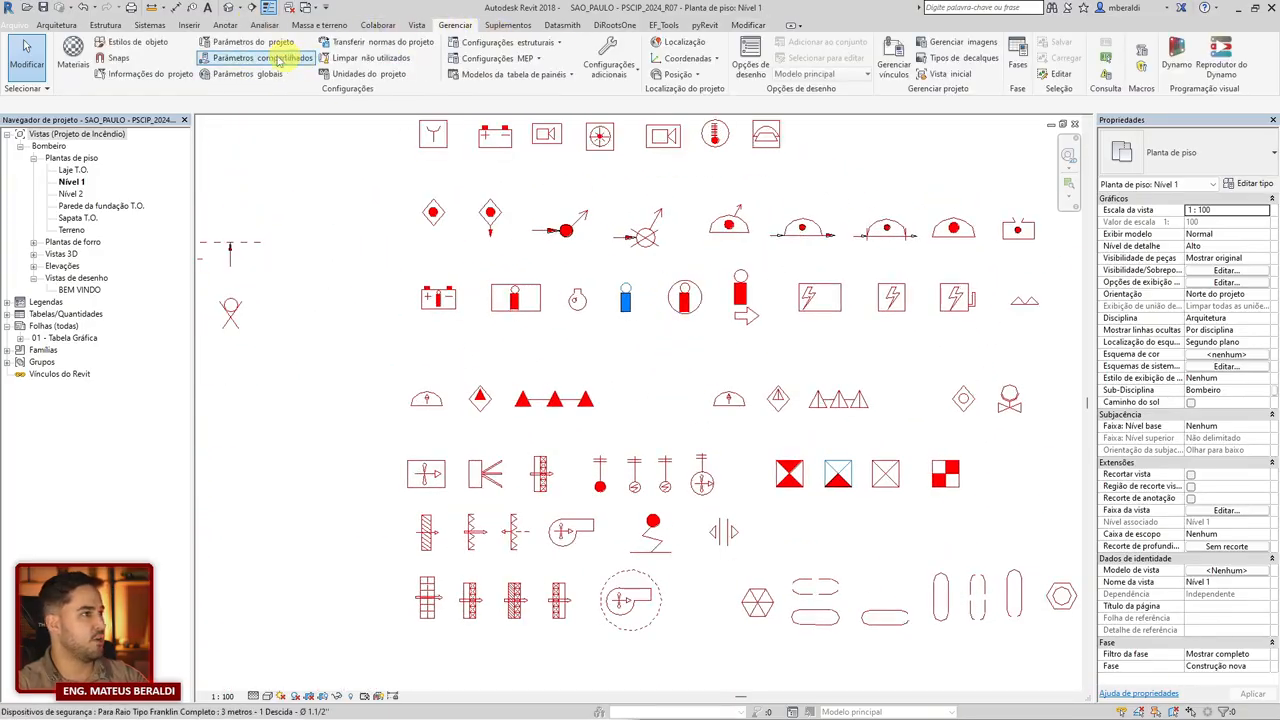
click(120, 45)
click(704, 61)
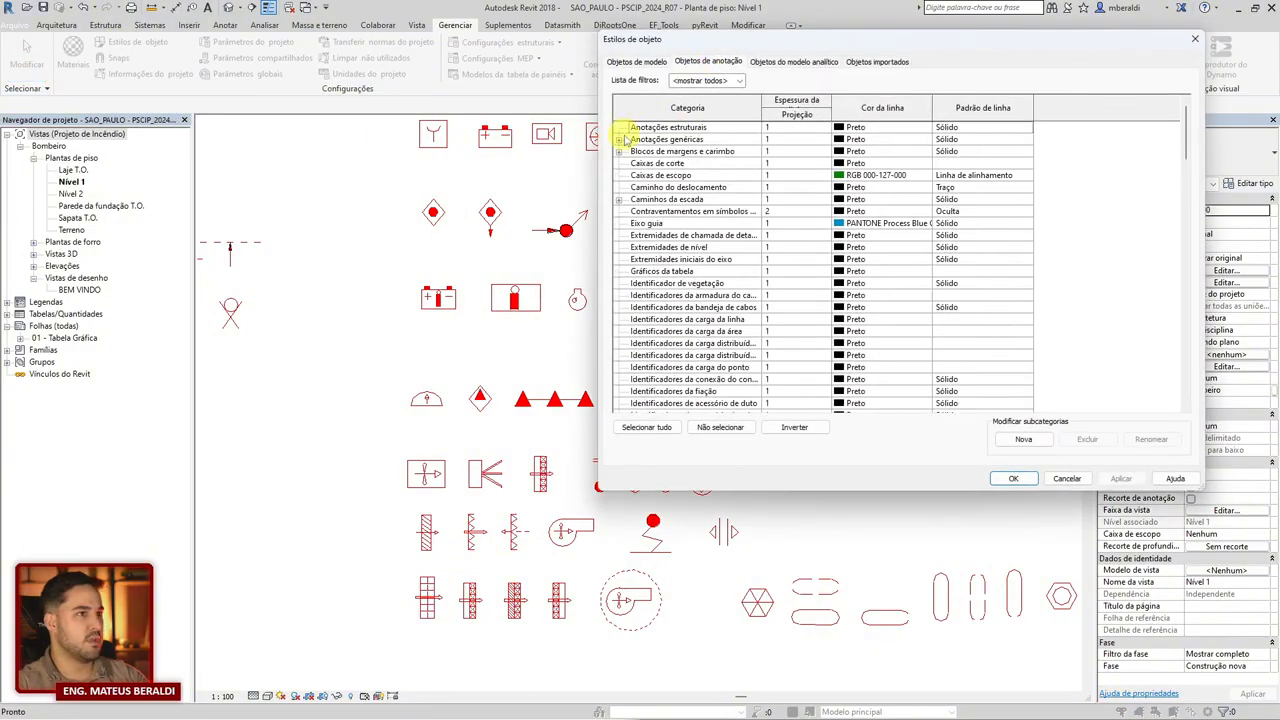
click(621, 142)
click(620, 140)
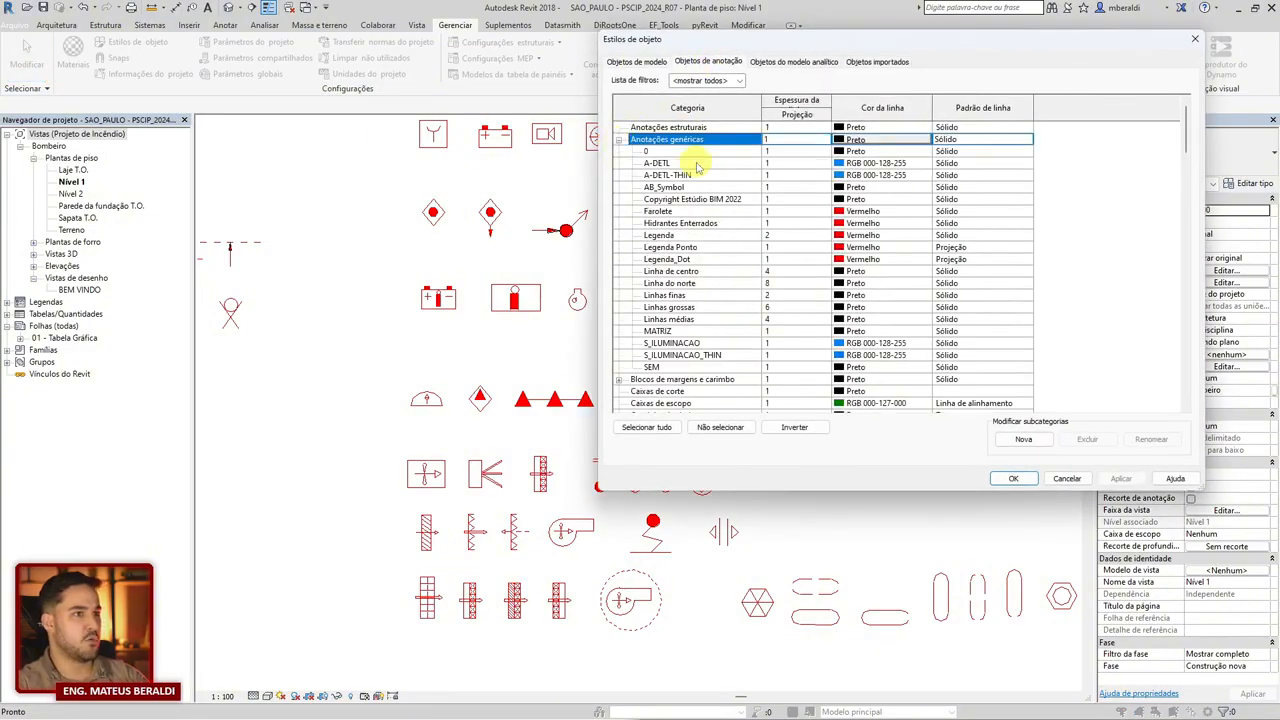
click(851, 163)
click(757, 183)
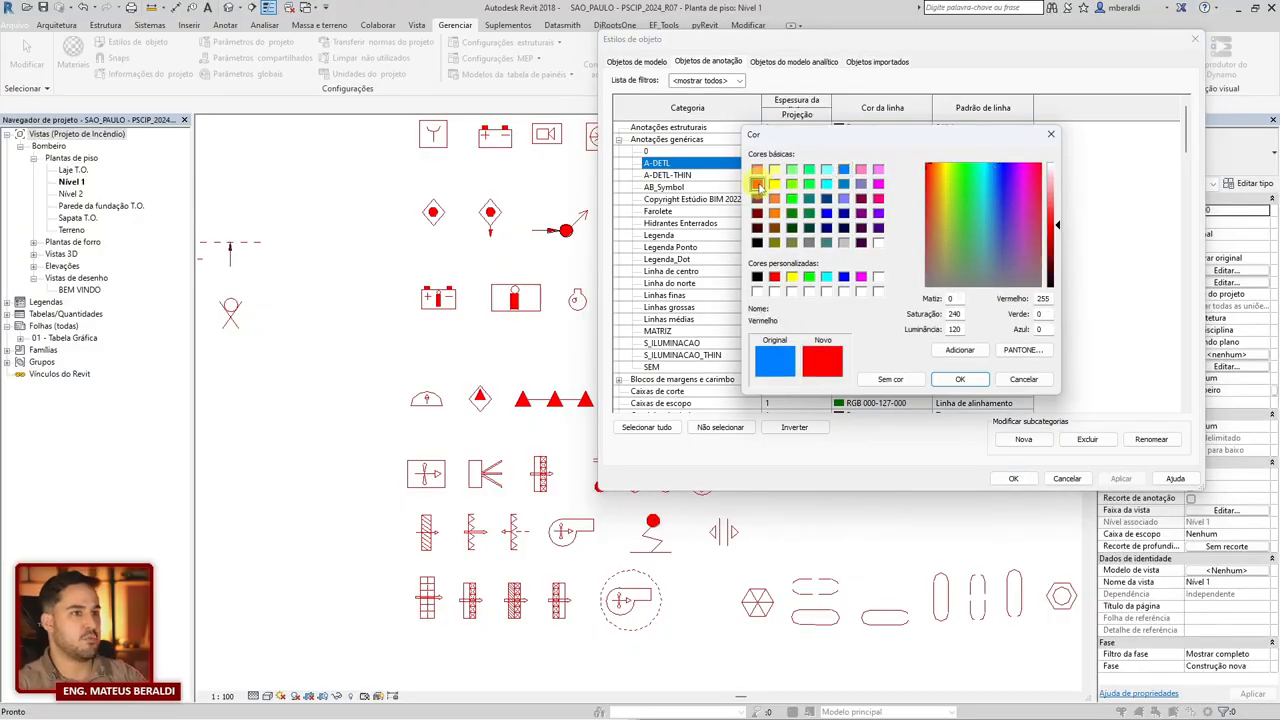
key(Return)
Set the A-DETL-THIN subcategory's line colour to Vermelho and apply the project's object styles.
click(857, 176)
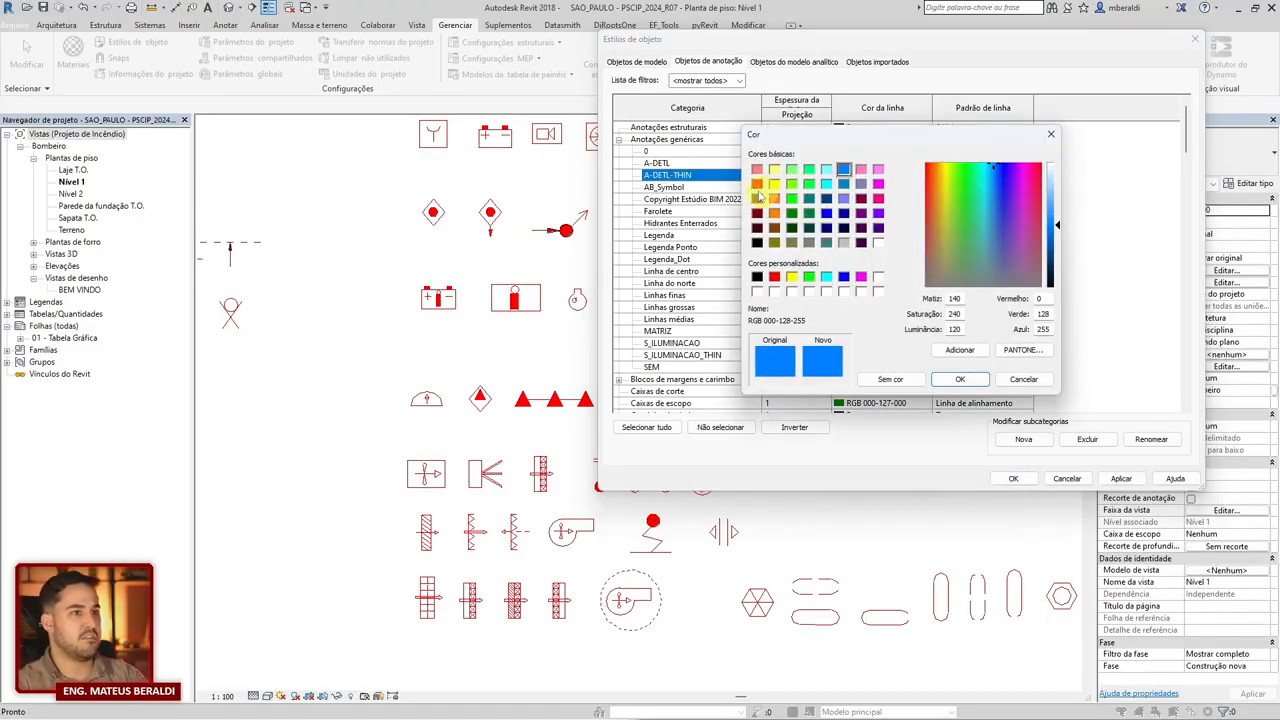
click(757, 183)
key(Return)
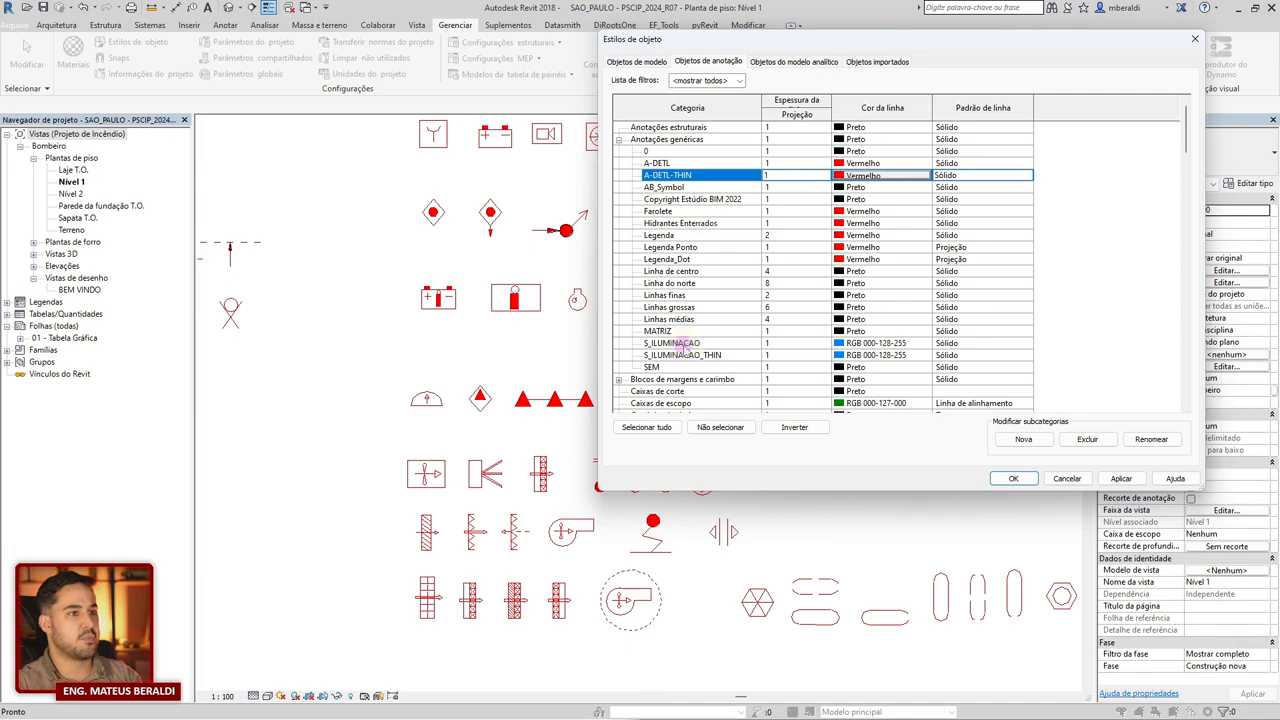
click(684, 344)
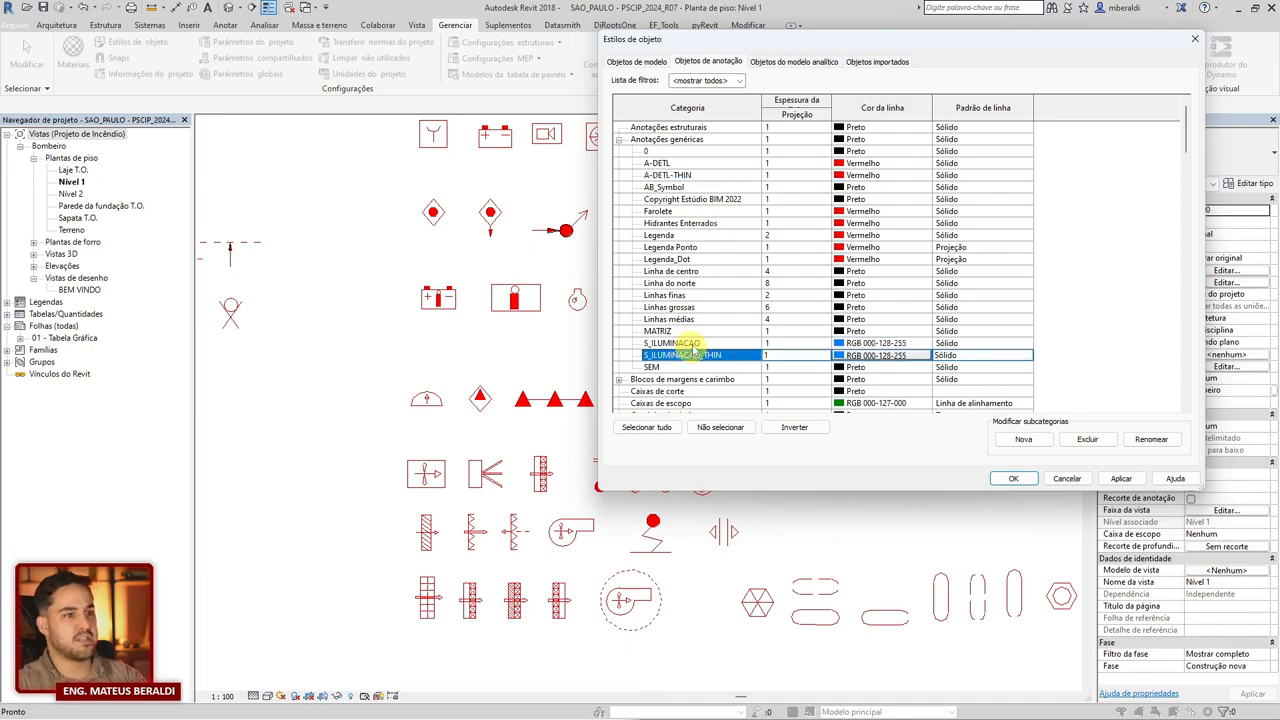
click(697, 356)
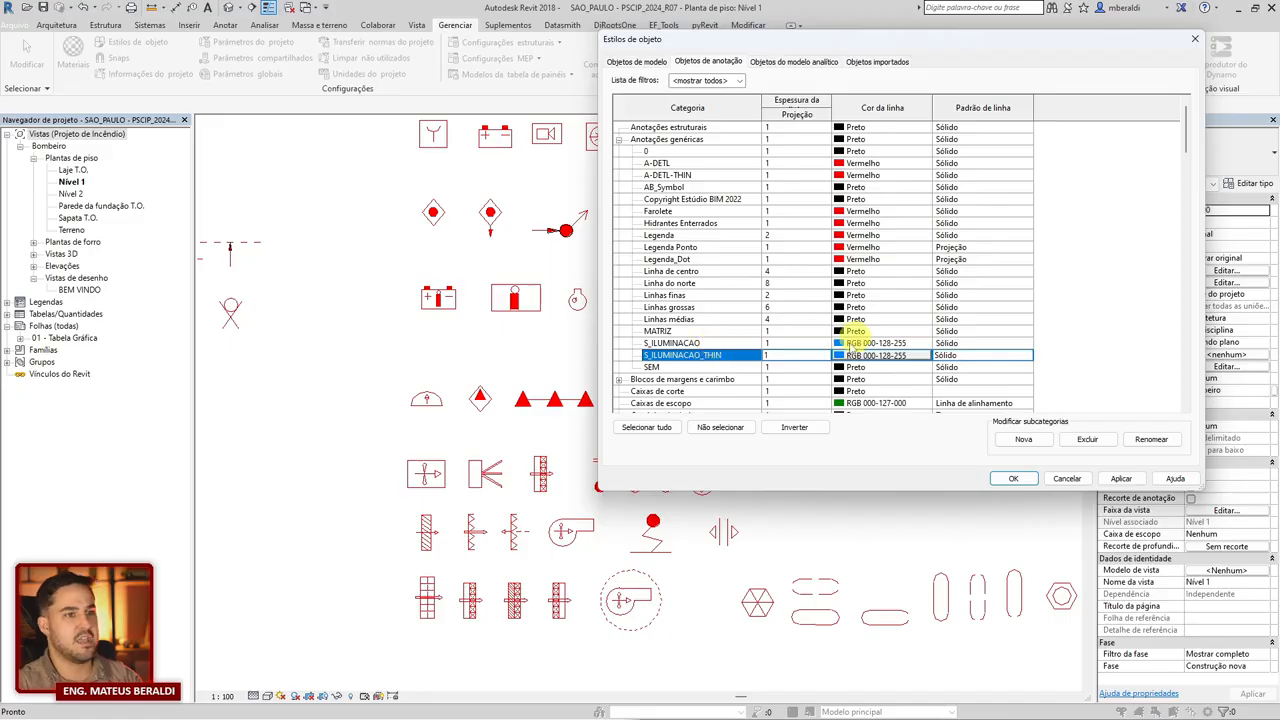
click(1010, 479)
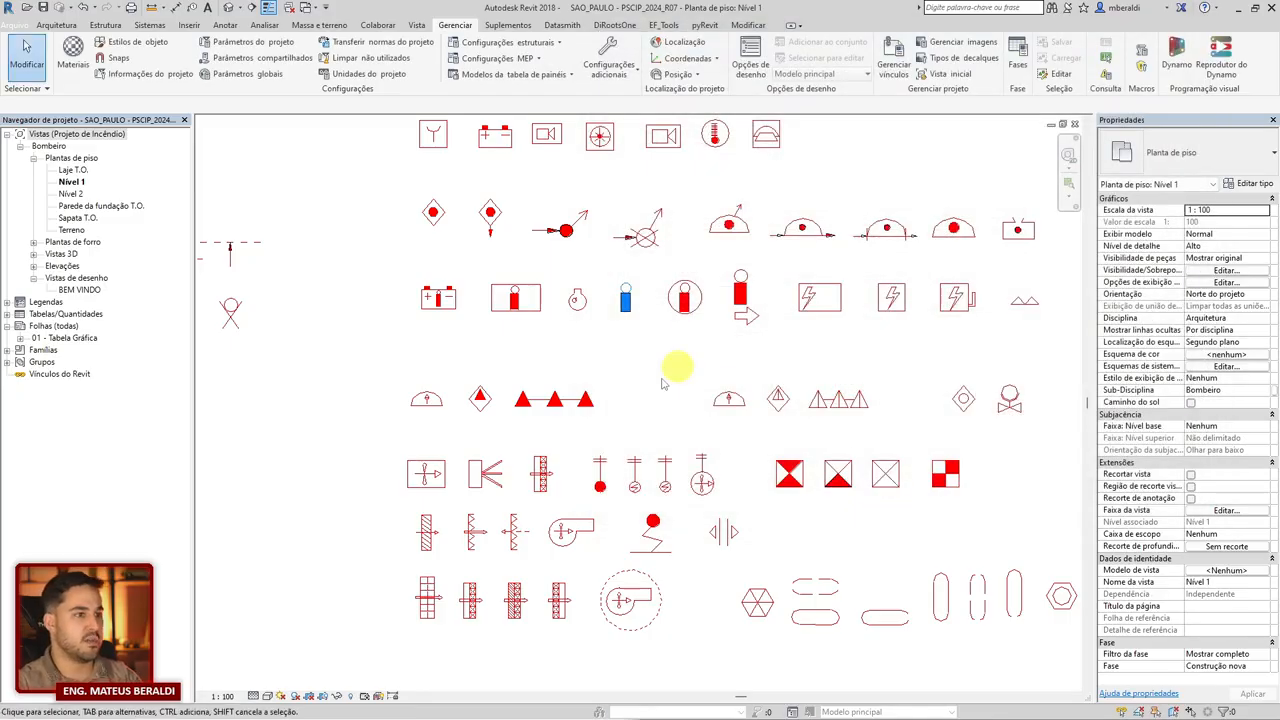
Open the S_Iluminacao Emergencia Anti Explosao symbol's family for editing from the floor plan.
middle_drag(749, 366, 830, 488)
scroll(650, 335, up, 2)
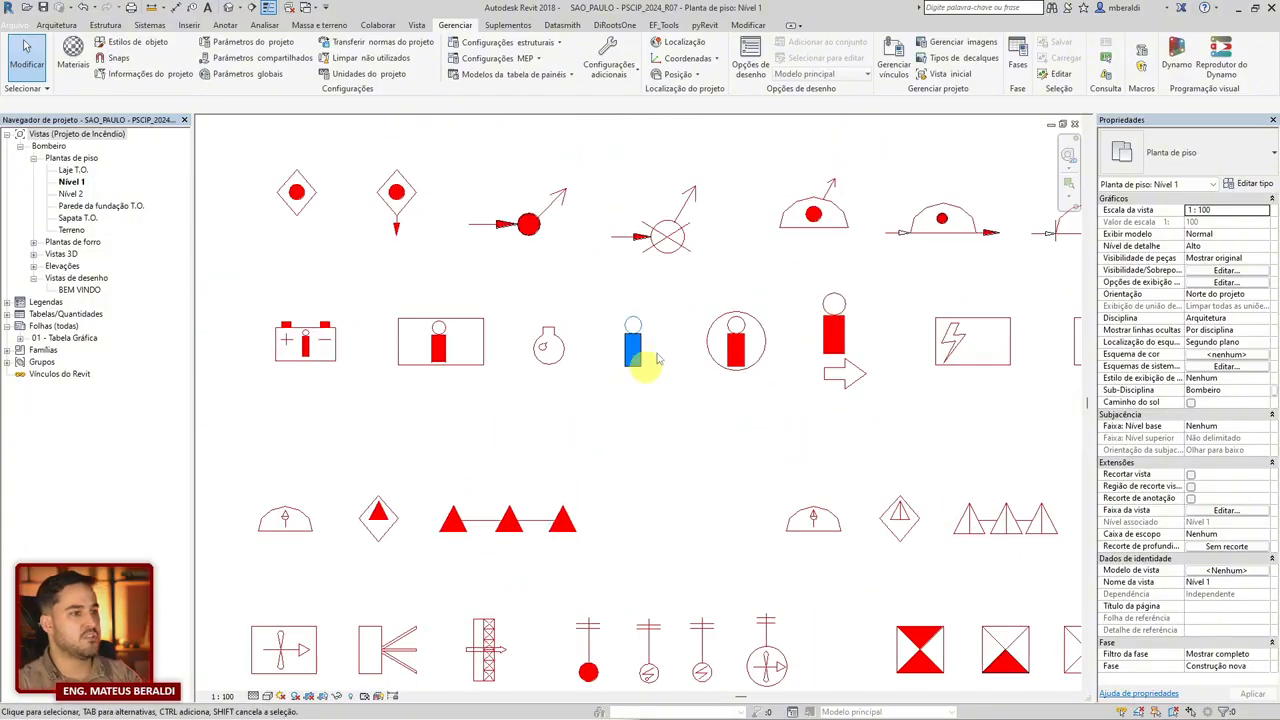
scroll(630, 323, up, 3)
scroll(628, 330, down, 3)
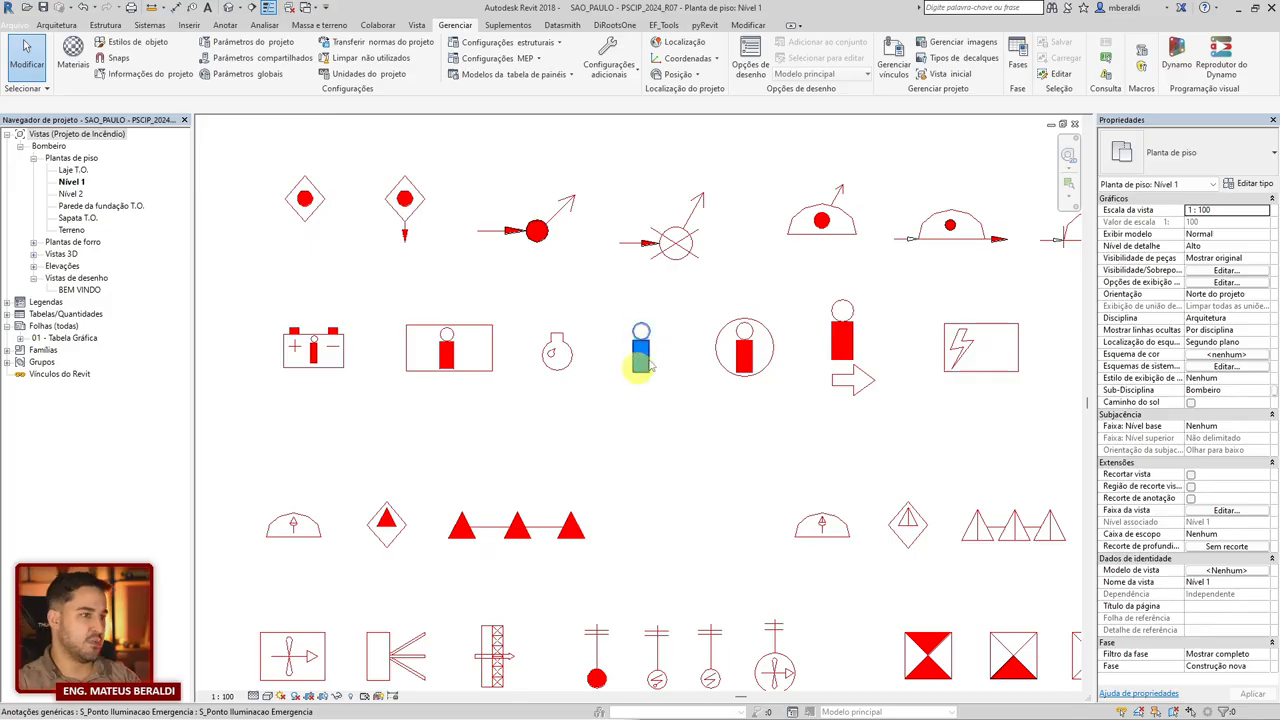
middle_drag(714, 414, 657, 446)
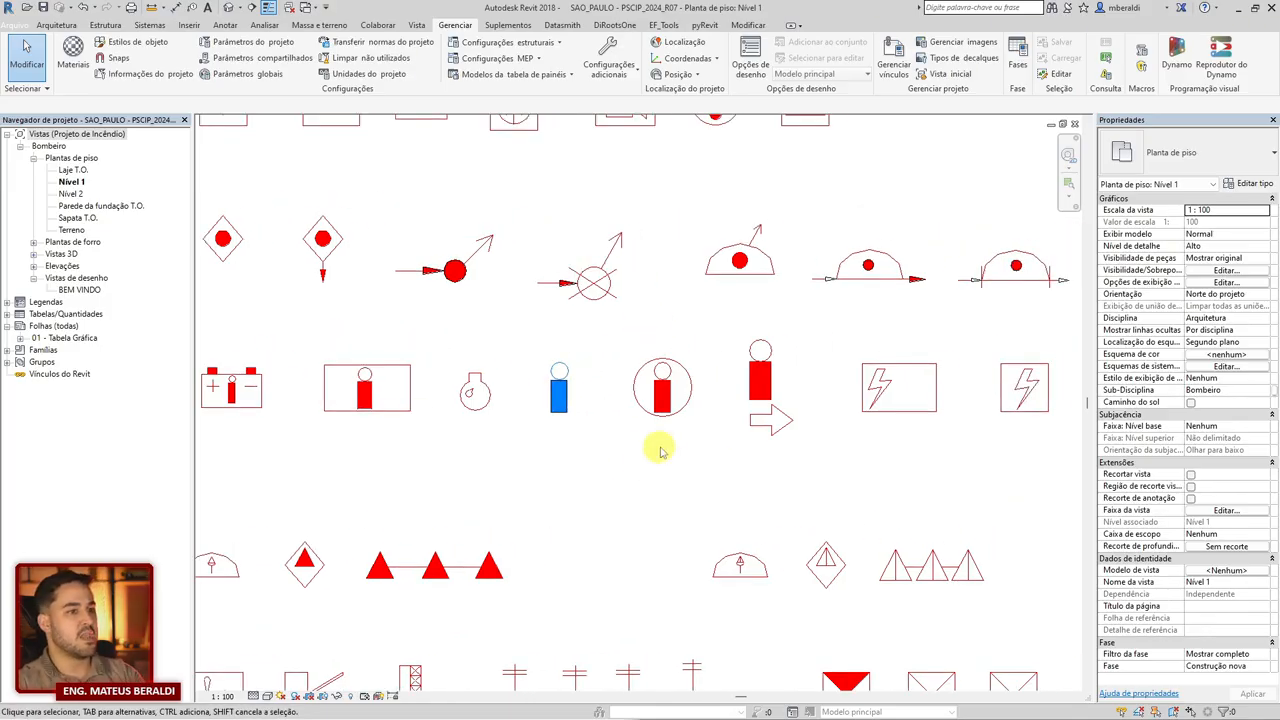
click(664, 400)
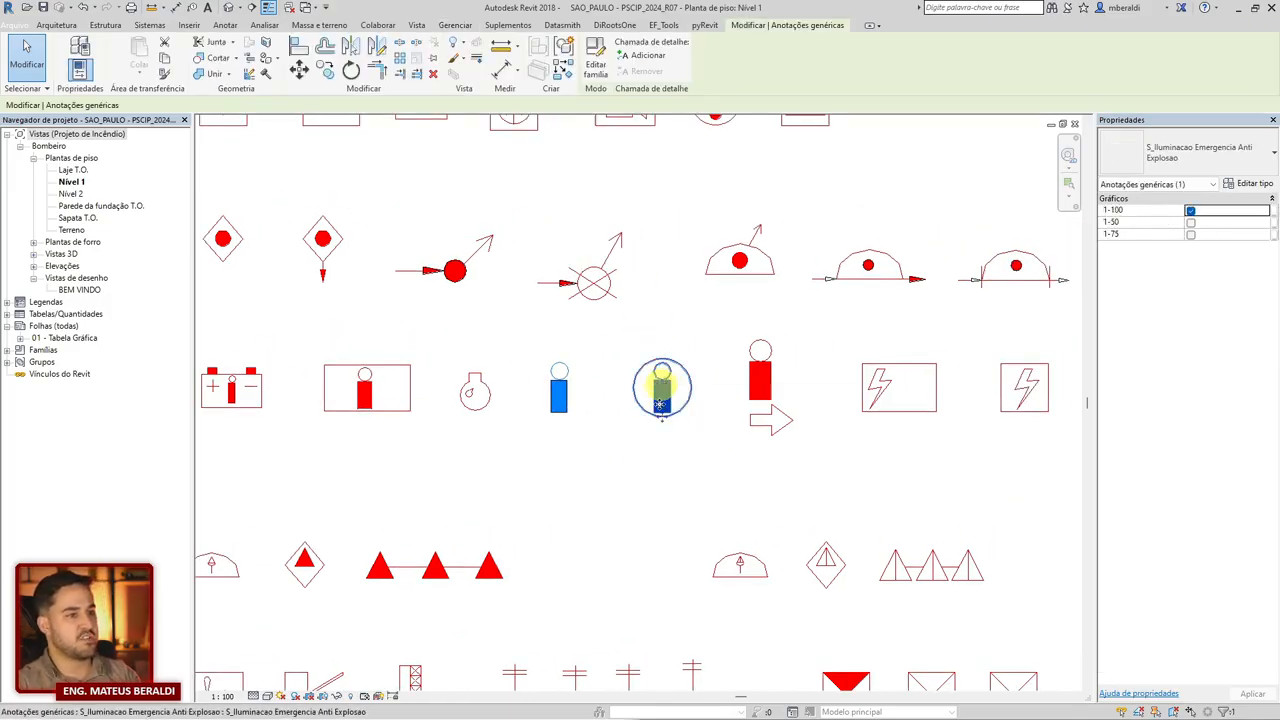
click(596, 70)
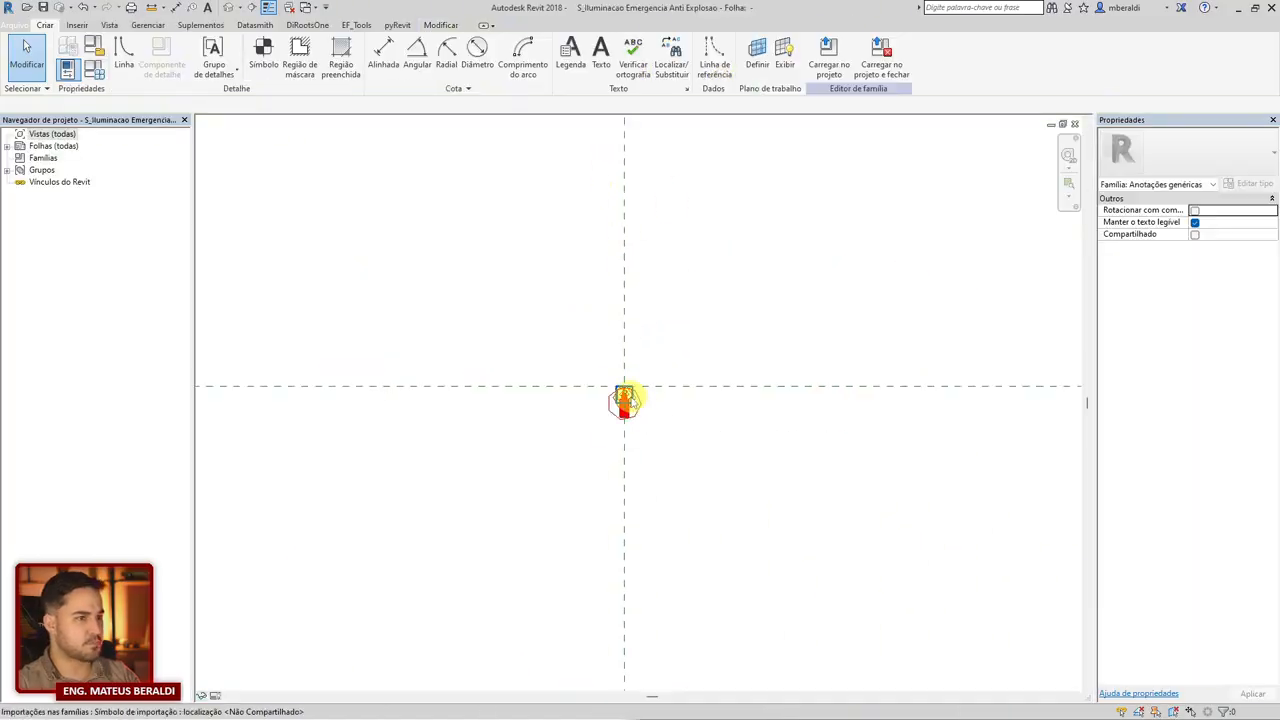
Separate the stacked DWG symbols by moving the smallest up and right and the medium one up and left of the largest.
drag(626, 404, 733, 297)
click(643, 406)
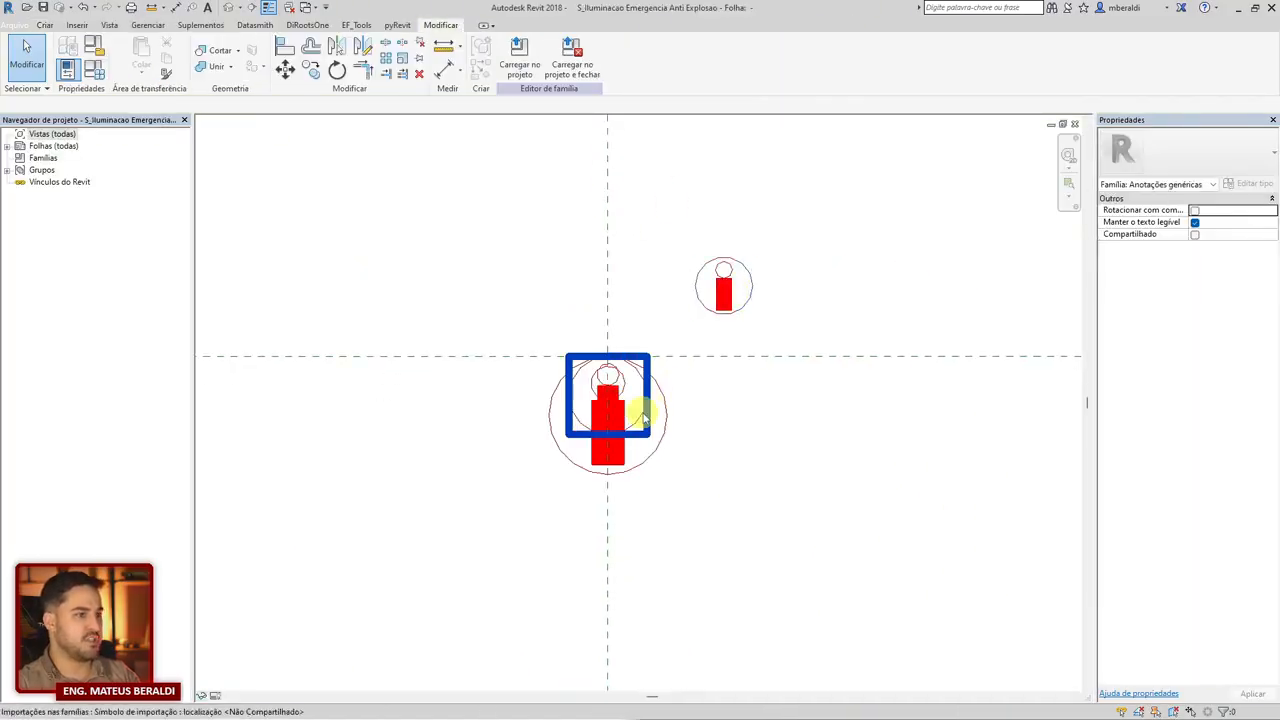
drag(643, 411, 493, 261)
click(743, 253)
Explode the small, medium and large DWG import symbols into native lines and filled regions.
click(724, 290)
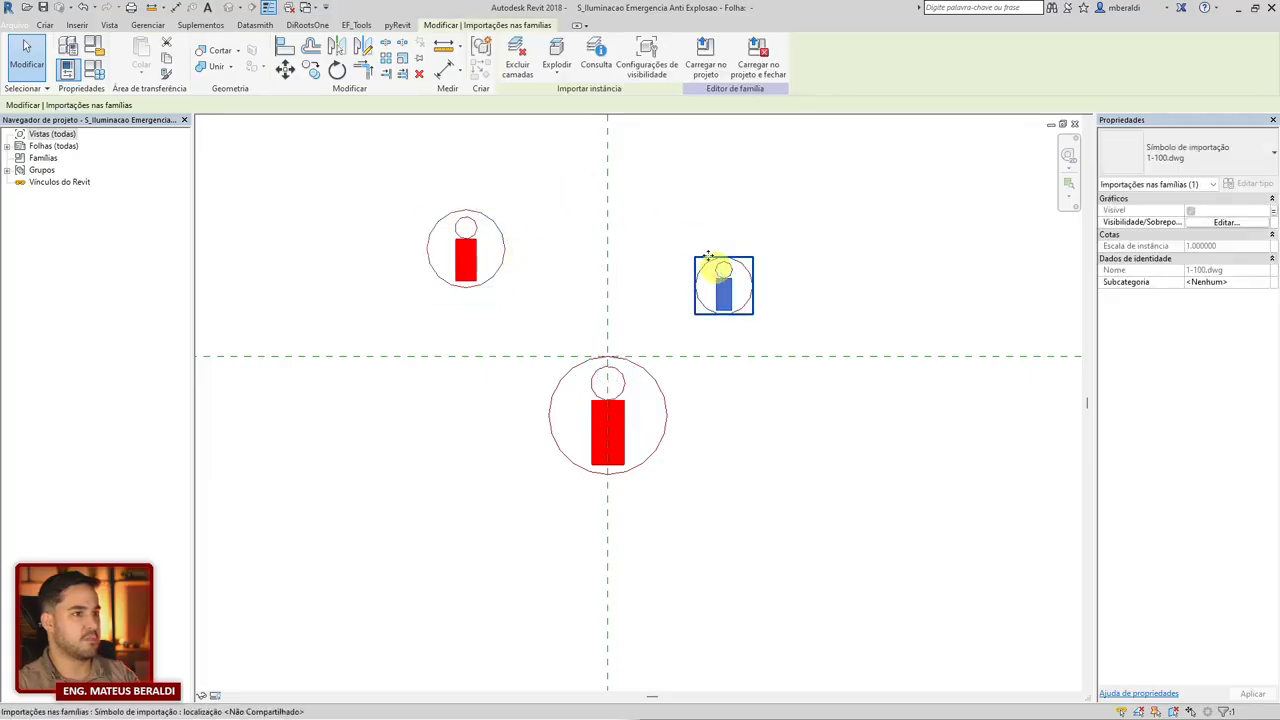
click(523, 186)
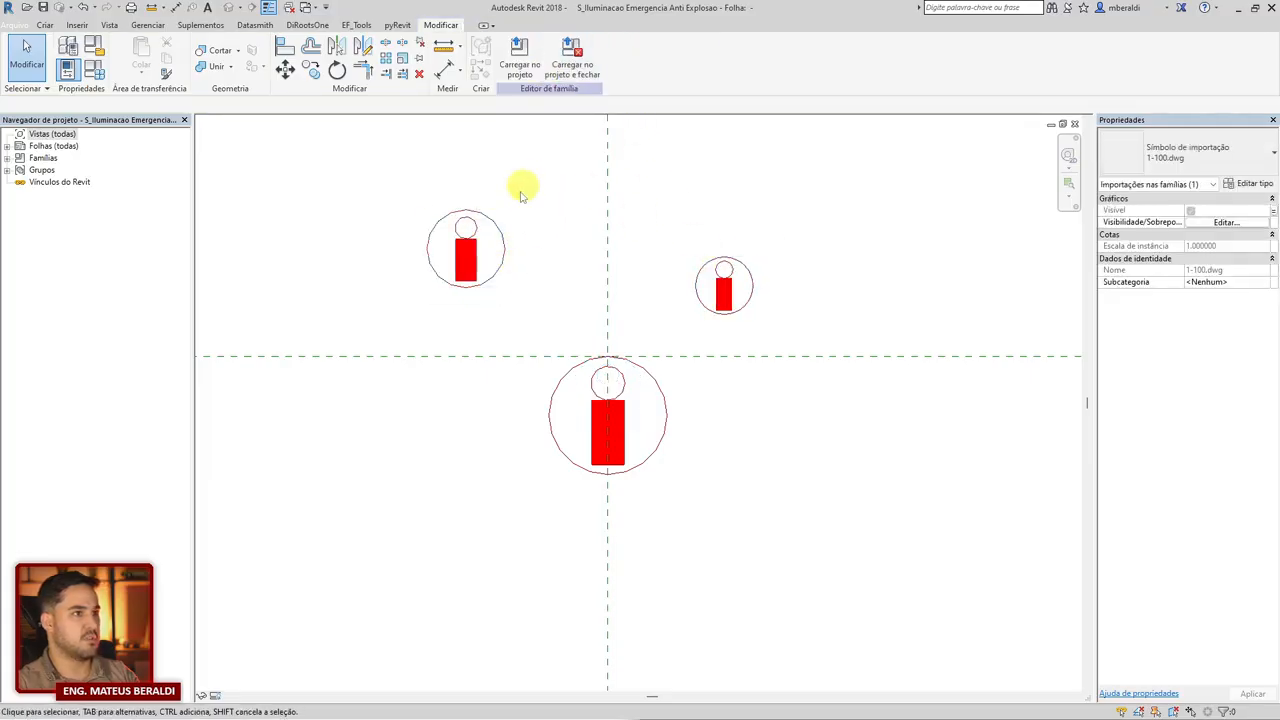
click(466, 232)
key(Escape)
click(620, 420)
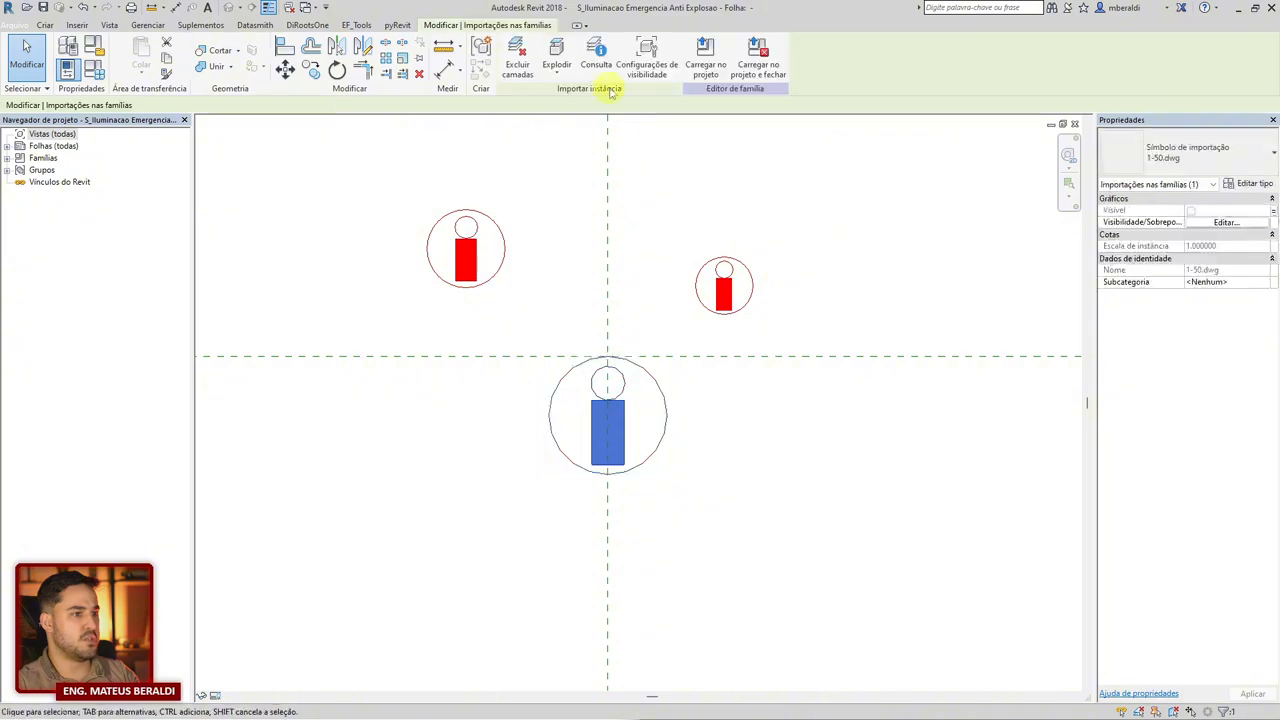
click(797, 503)
Associate the visibility of all the largest symbol's elements with the 1-50 family parameter.
drag(478, 331, 735, 505)
click(1274, 235)
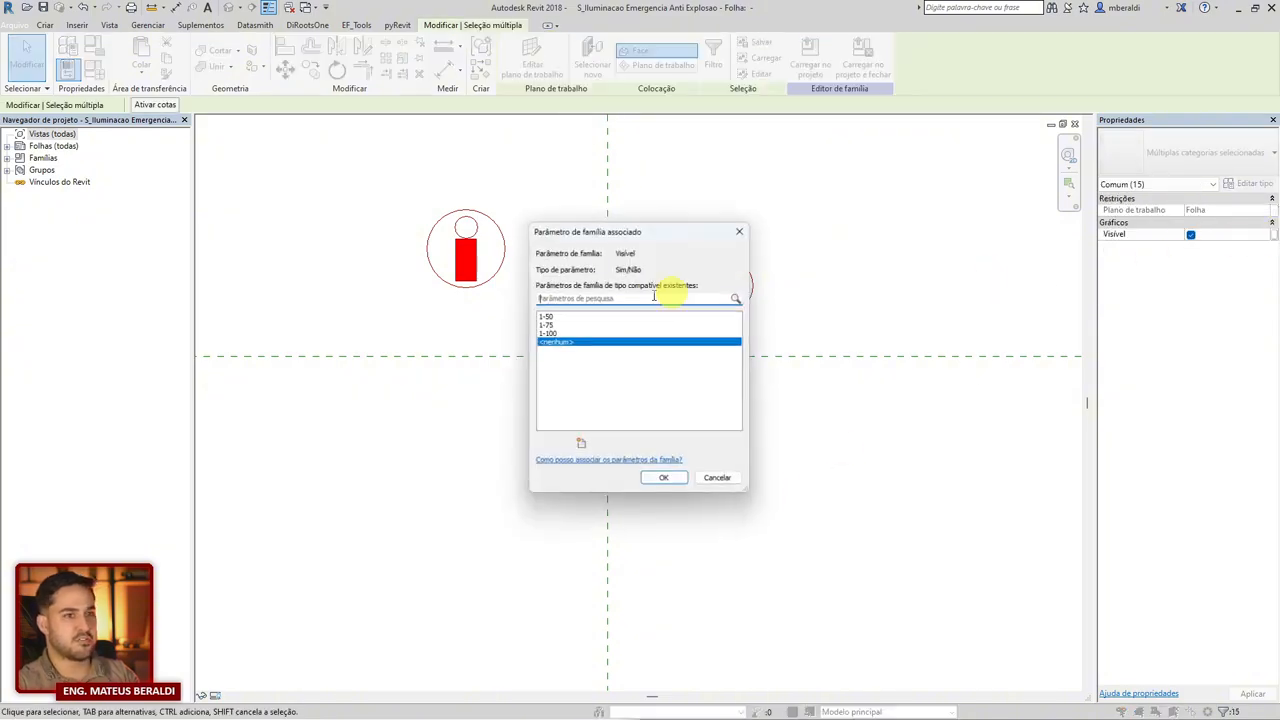
double_click(578, 315)
Associate the smallest symbol's visibility with the 1-100 family parameter and the medium symbol's visibility with 1-75.
drag(793, 318, 656, 180)
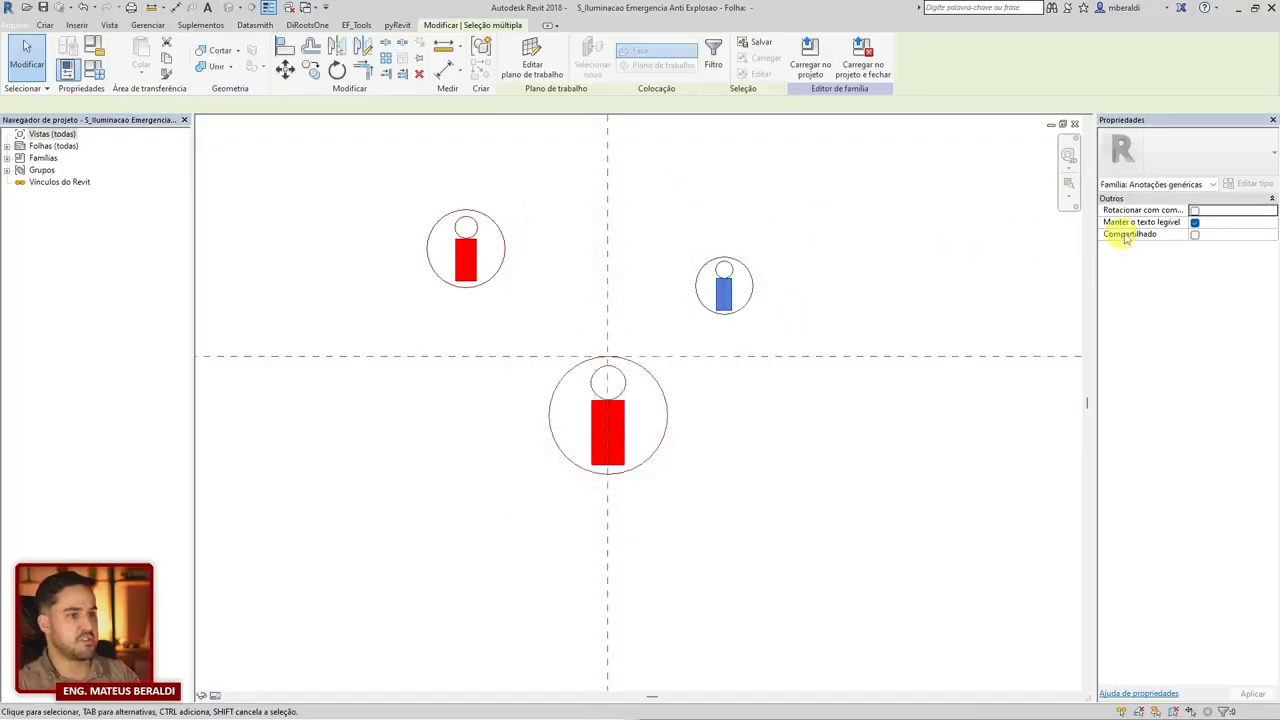
click(1274, 234)
click(1266, 235)
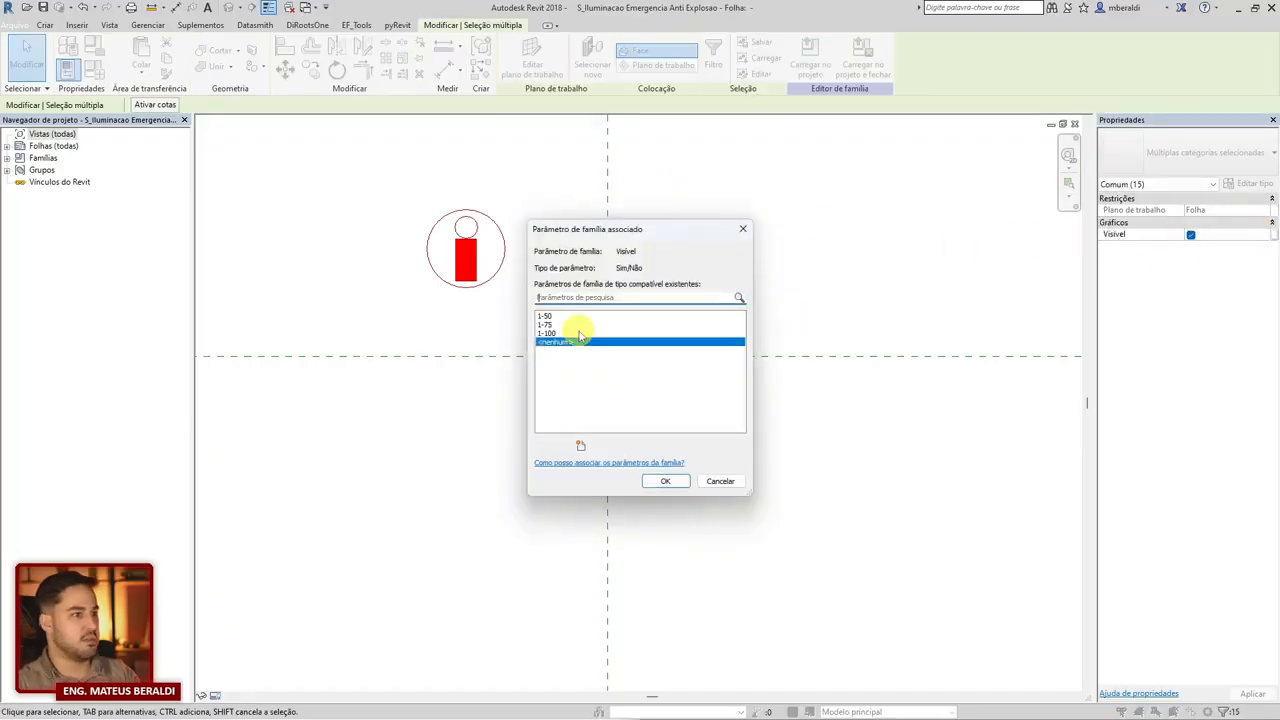
click(566, 316)
click(554, 332)
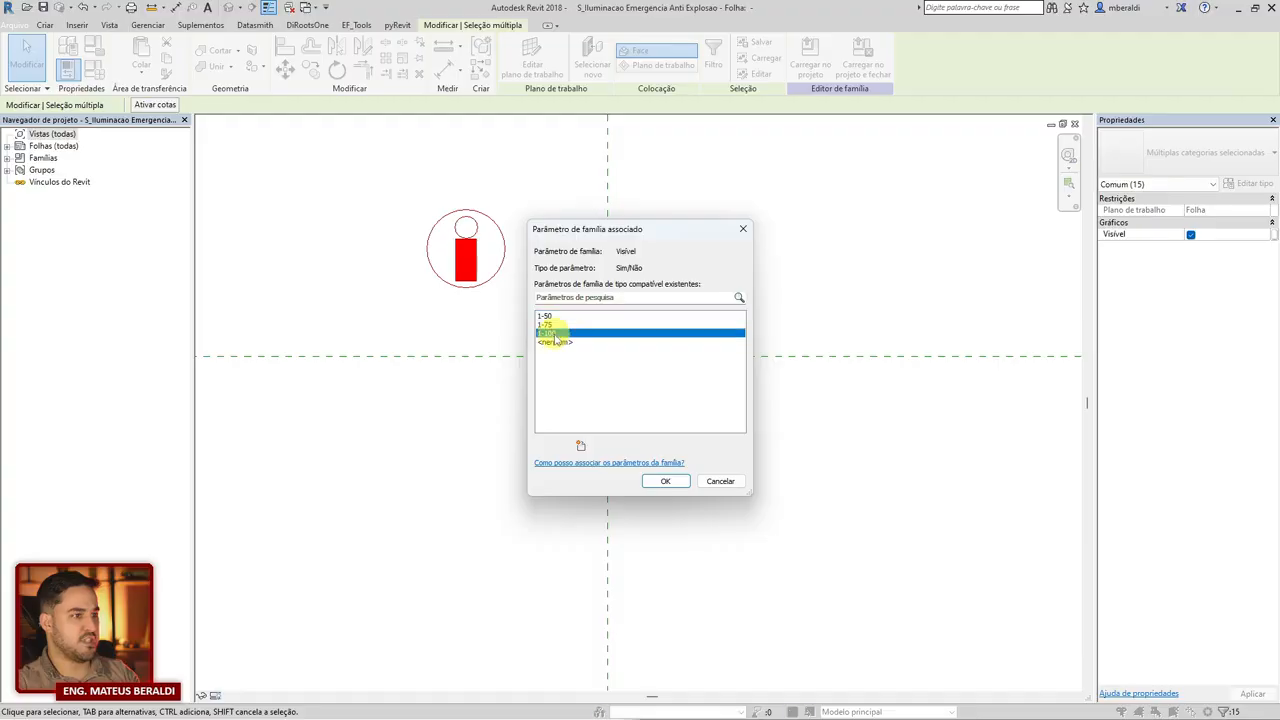
key(Return)
drag(554, 327, 382, 166)
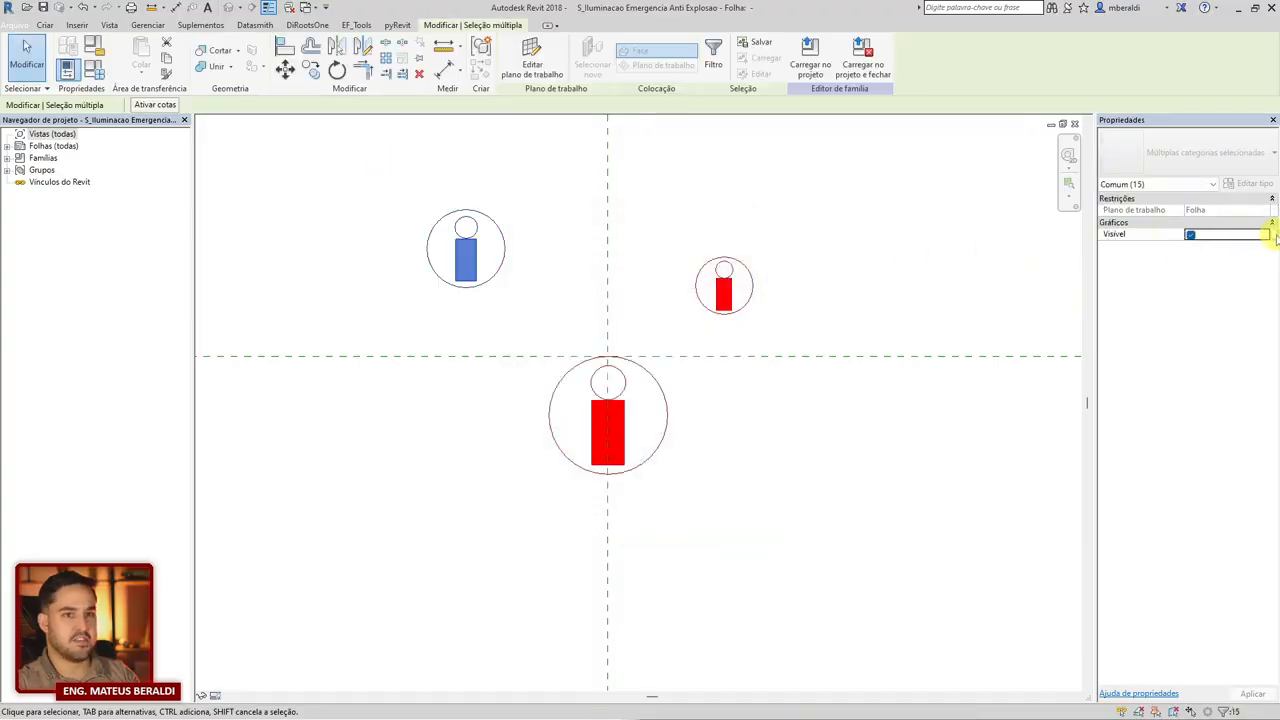
click(1268, 235)
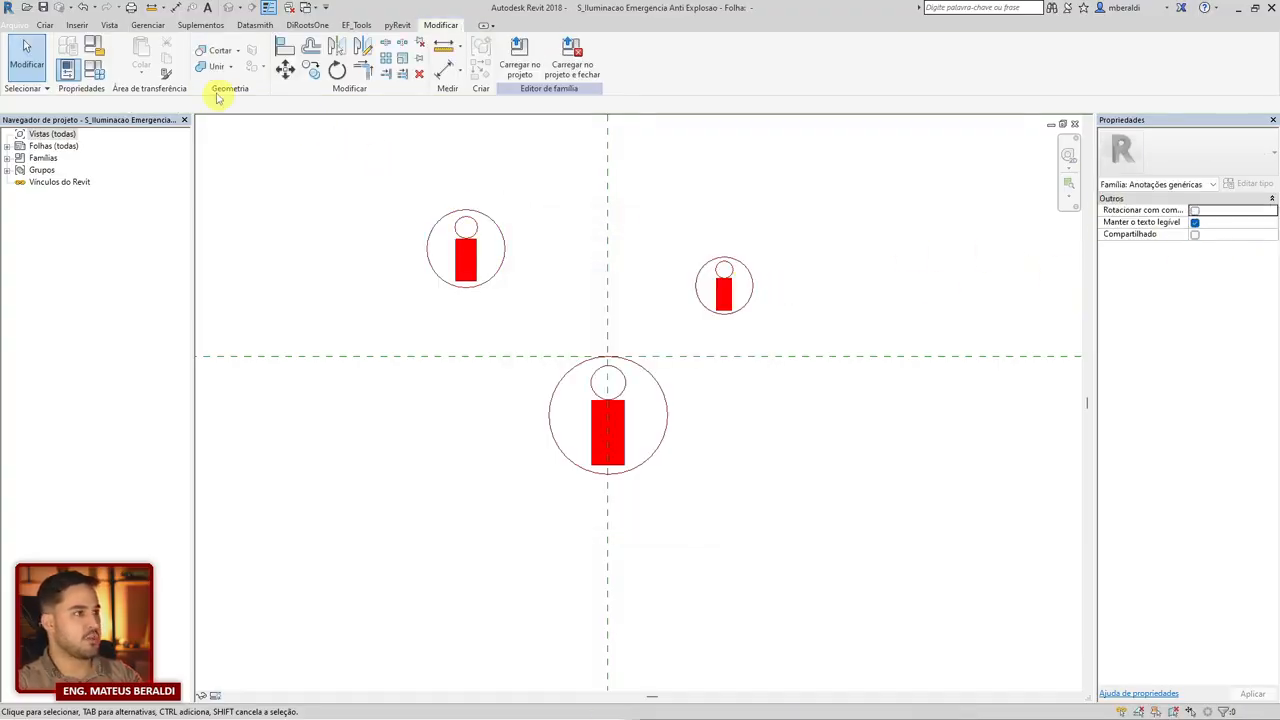
Rename the family's A-DETL subcategory to S_ILUMINACAO in the object styles.
click(143, 26)
click(108, 50)
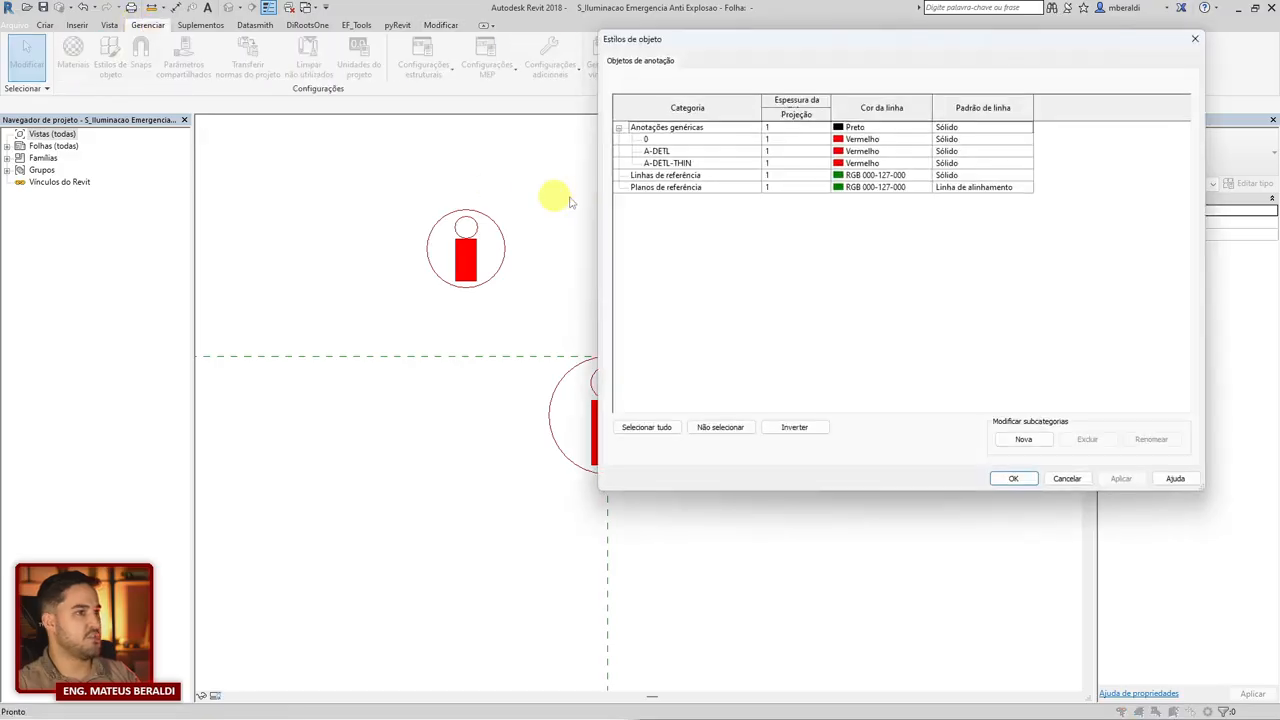
click(658, 151)
click(1150, 439)
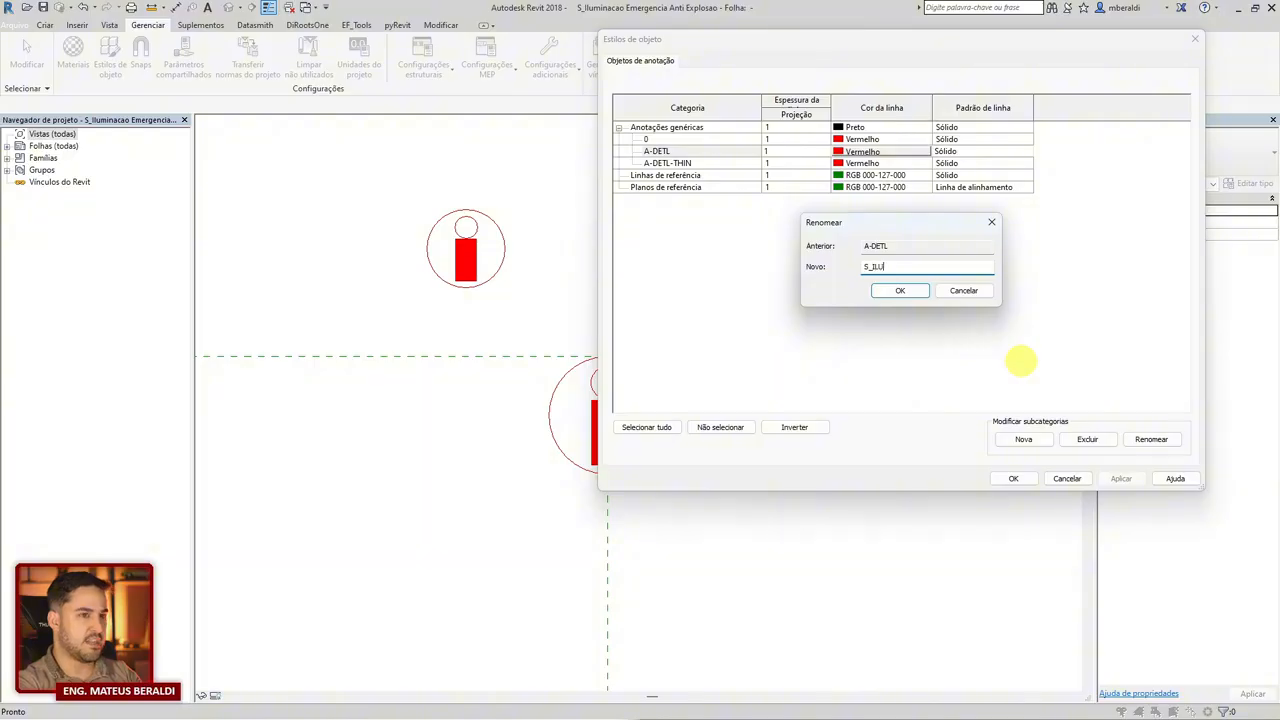
text(AO)
key(Return)
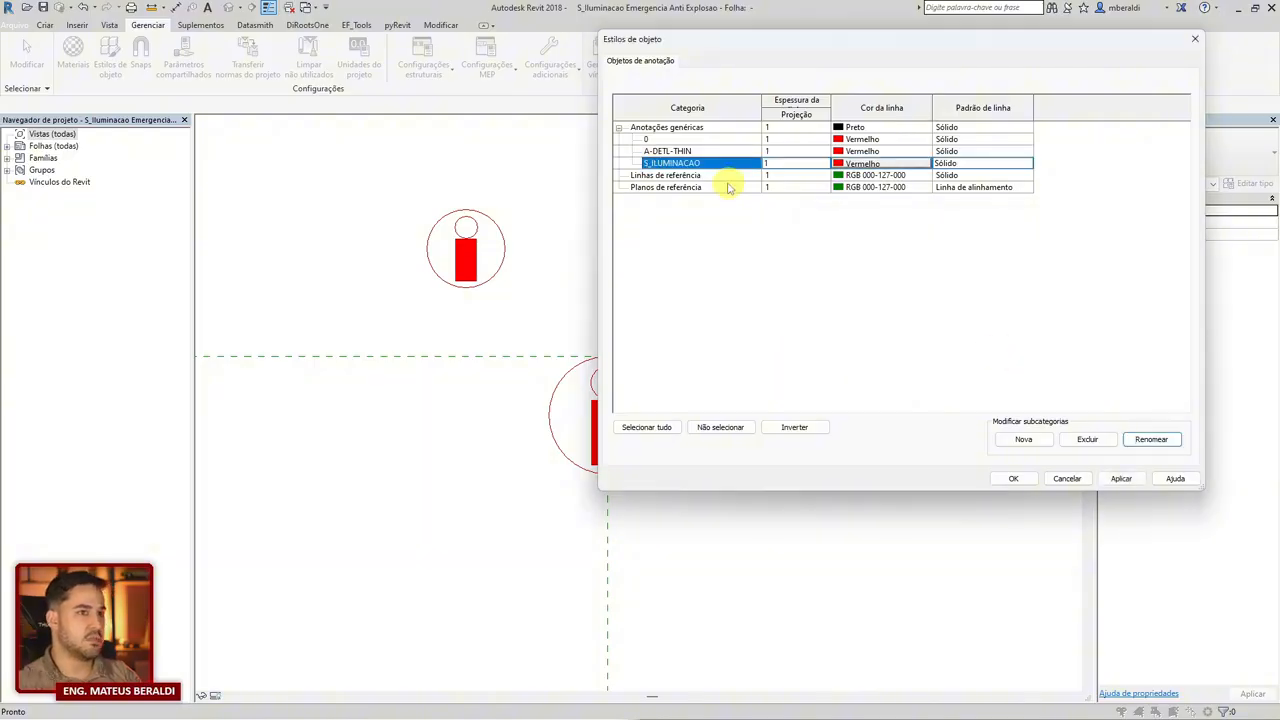
Rename the A-DETL-THIN subcategory to S_ILUMINACAO_THIN and accept the object styles.
click(703, 152)
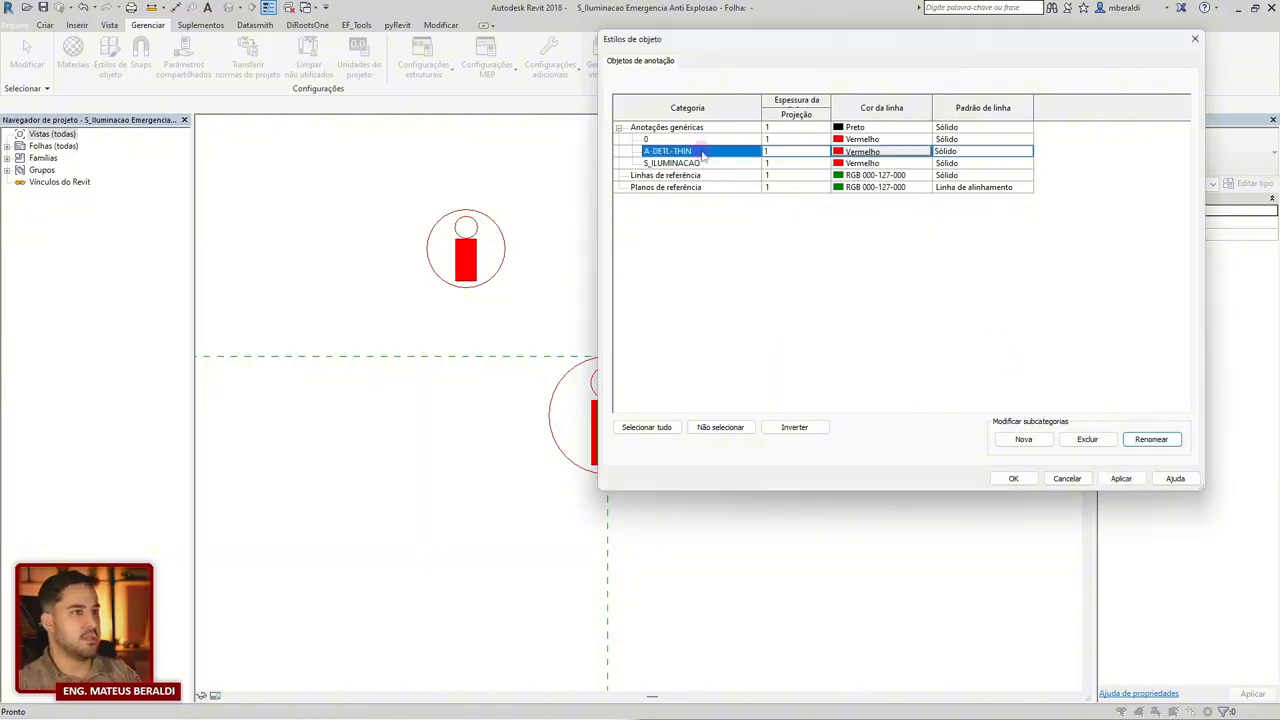
click(1152, 440)
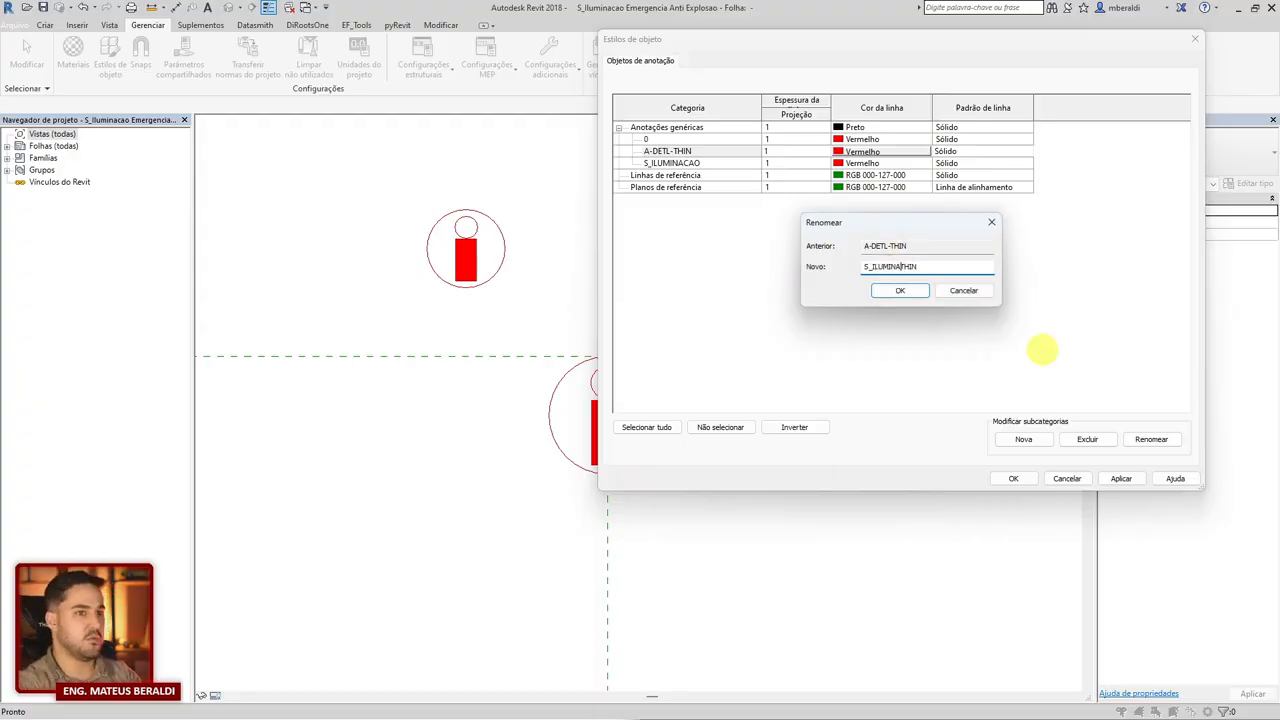
key(Return)
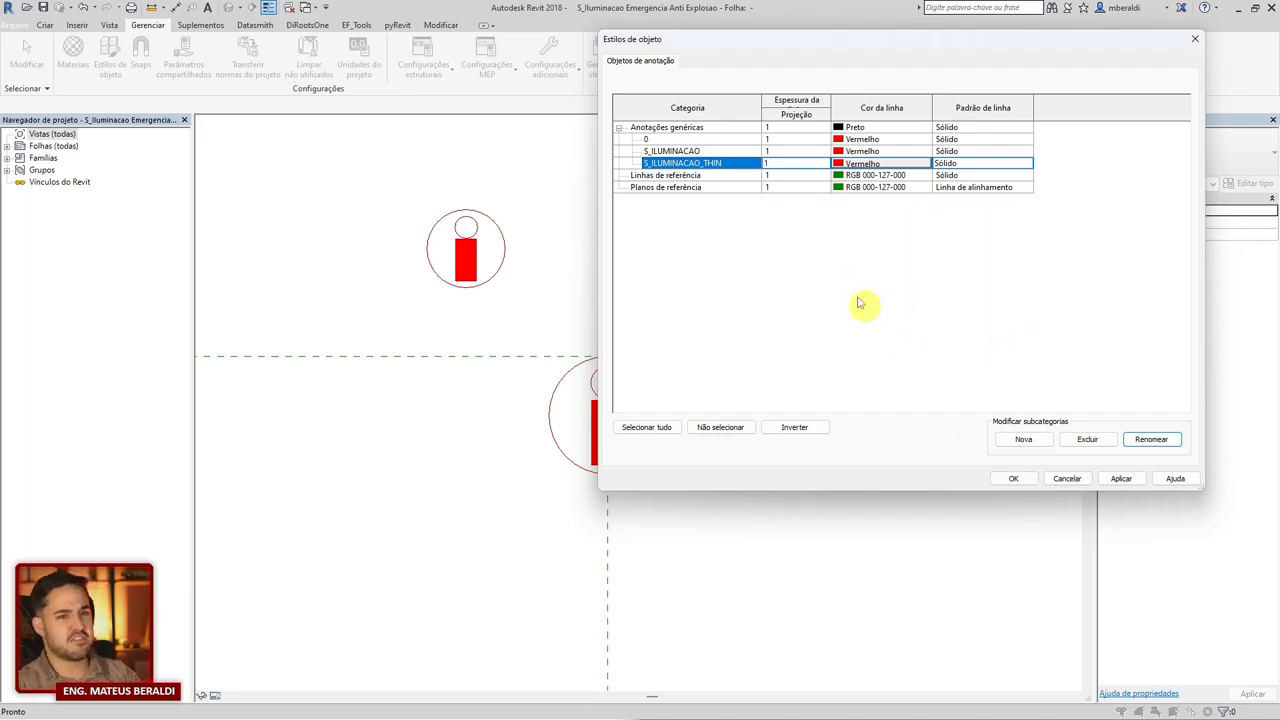
click(1013, 479)
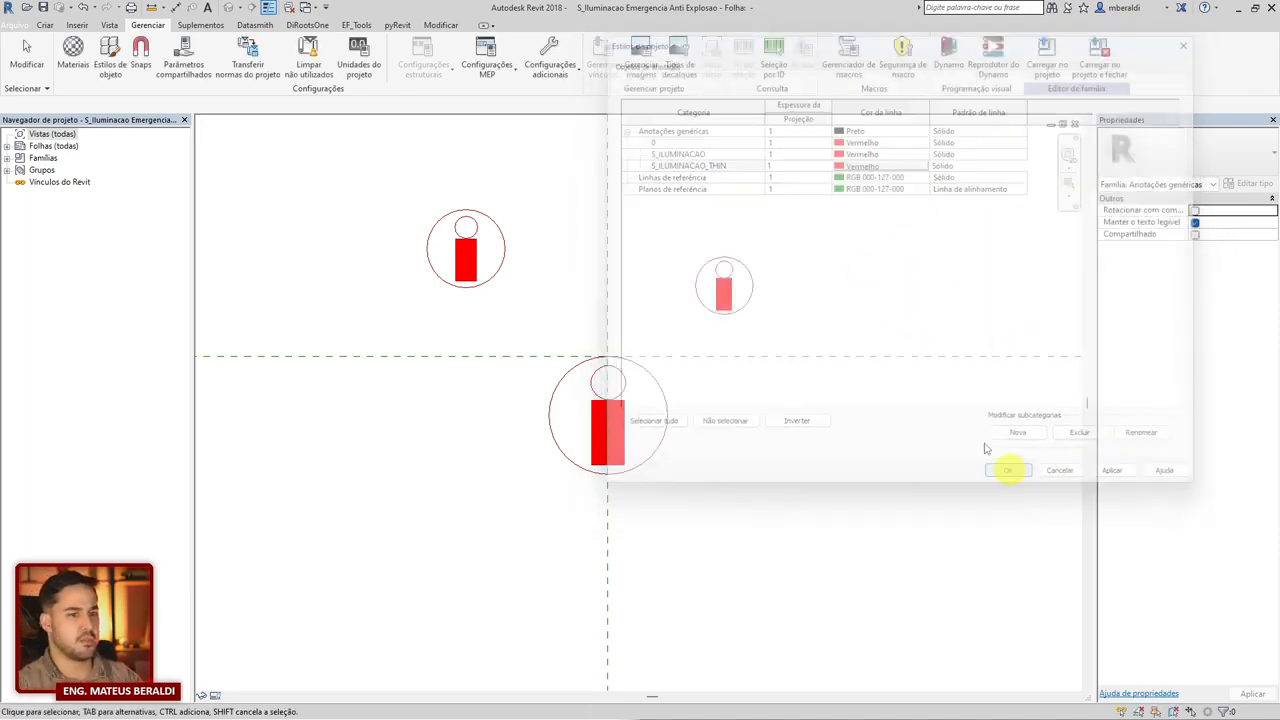
Move the medium symbol by the top of its outer circle to the intersection of the reference planes.
drag(523, 314, 378, 198)
click(471, 218)
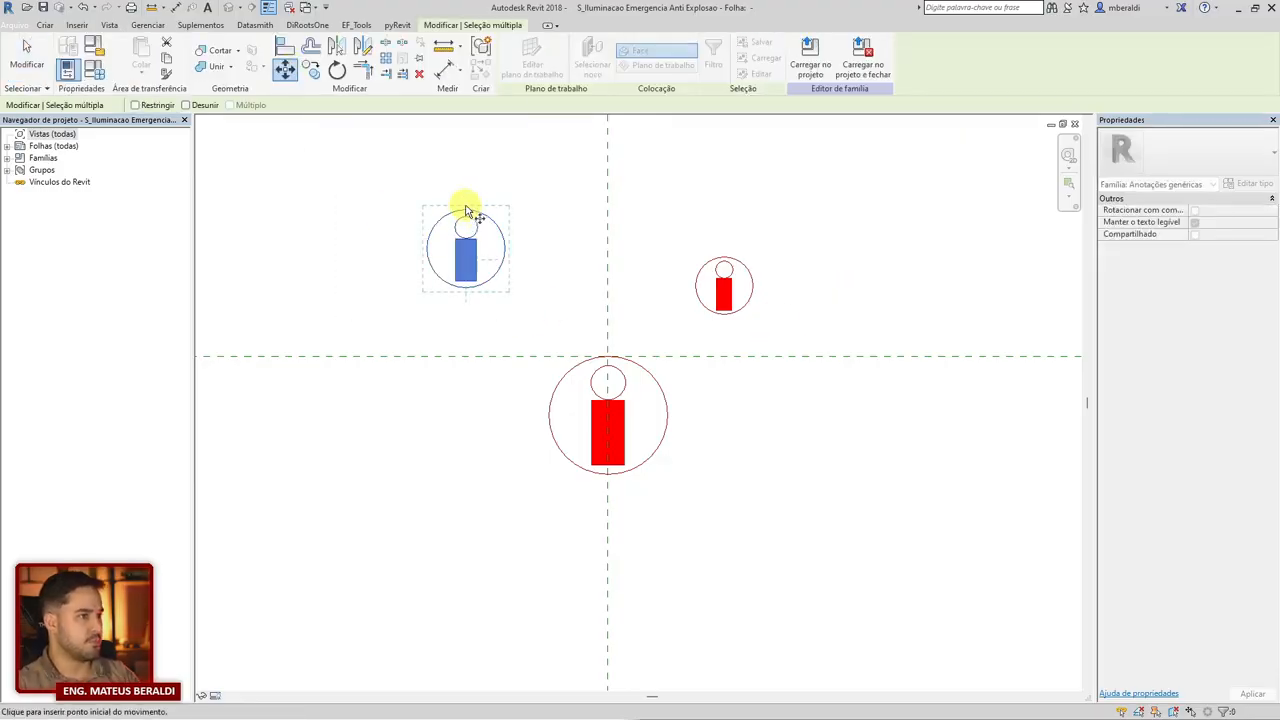
click(464, 210)
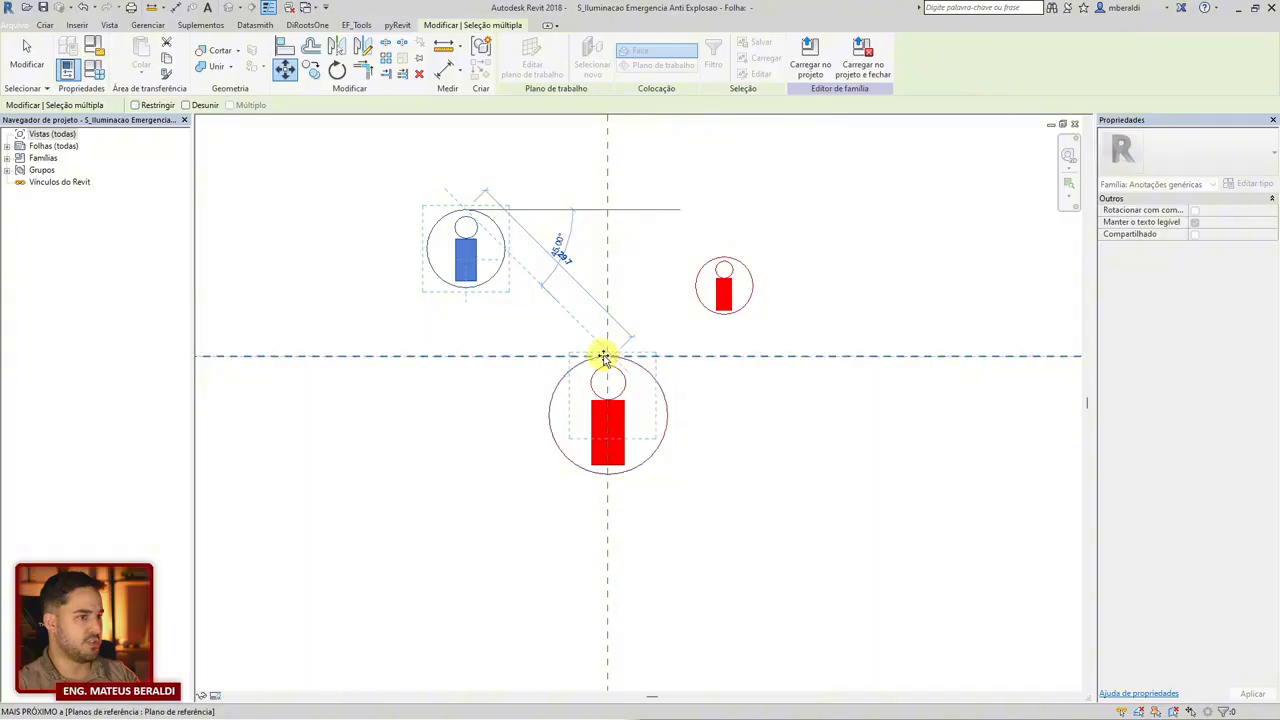
scroll(607, 355, up, 2)
scroll(607, 355, up, 3)
click(607, 355)
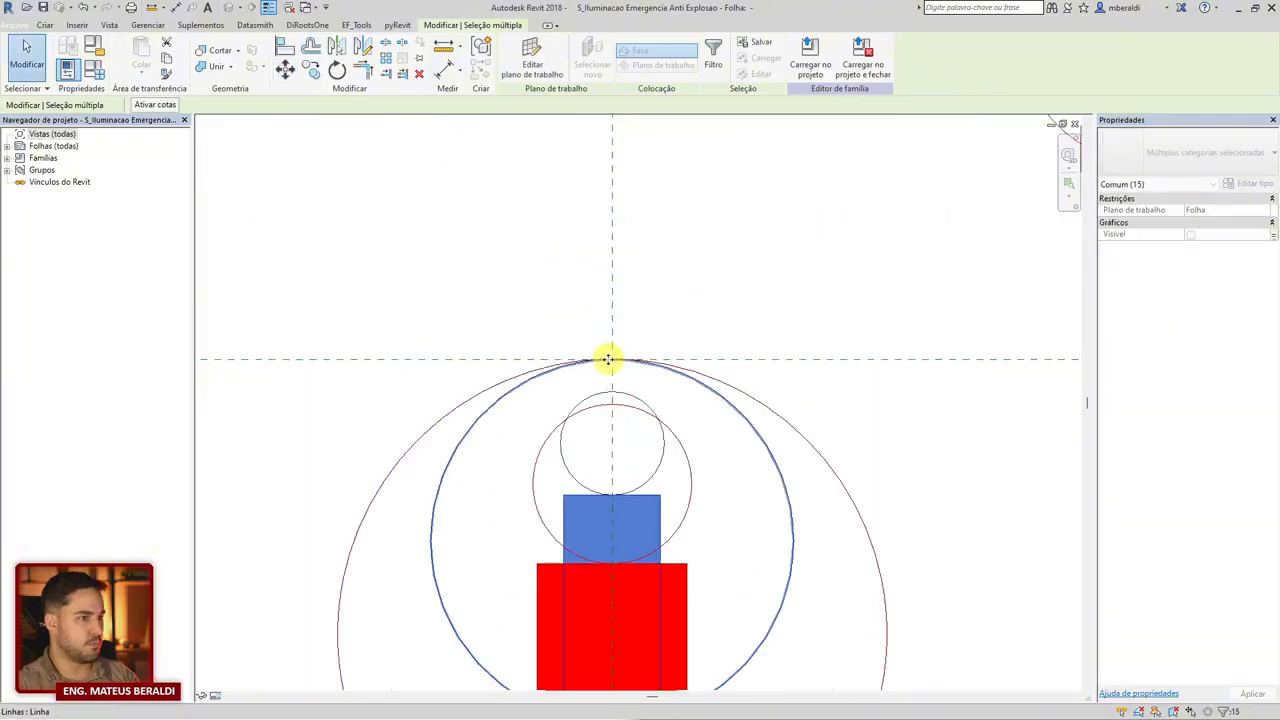
scroll(607, 355, down, 5)
Move the smallest symbol by the top of its outer circle to the intersection of the reference planes.
drag(811, 323, 703, 232)
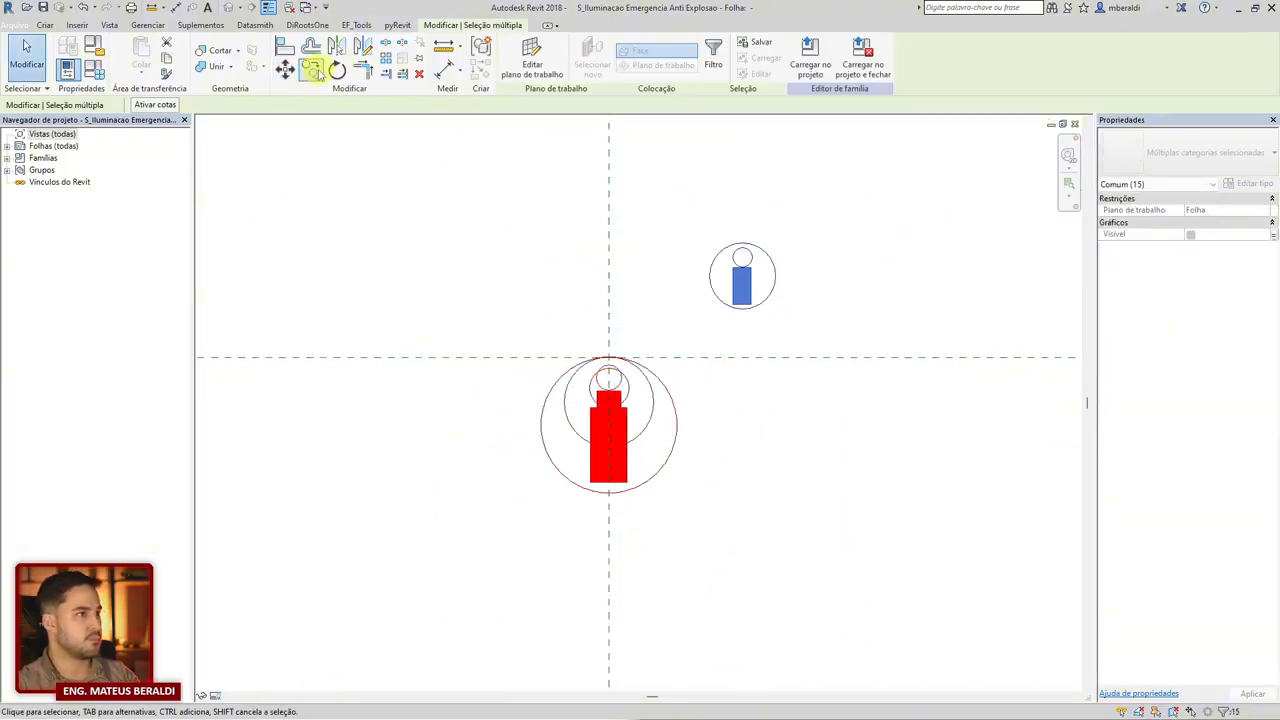
click(286, 69)
click(742, 243)
scroll(676, 350, up, 3)
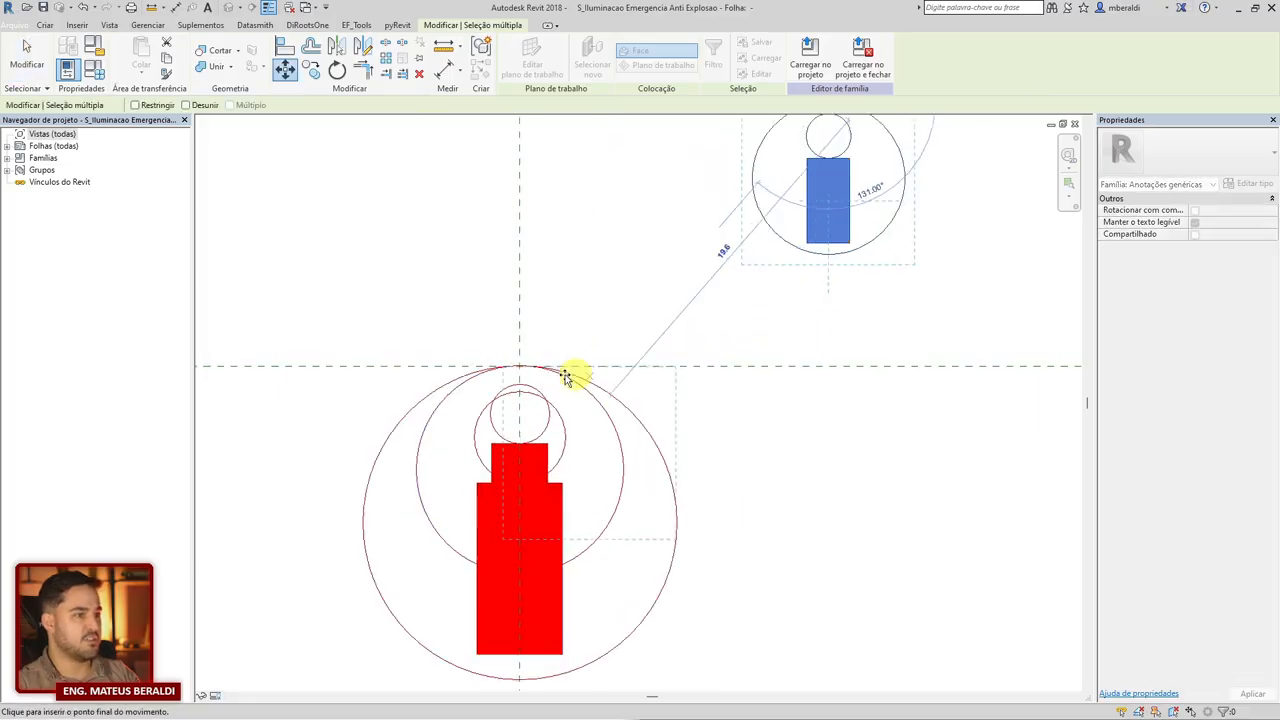
click(519, 368)
click(654, 274)
Set the colour of the filled region type 1-100.dwg-2 to RGB 000-128-255.
scroll(654, 270, down, 4)
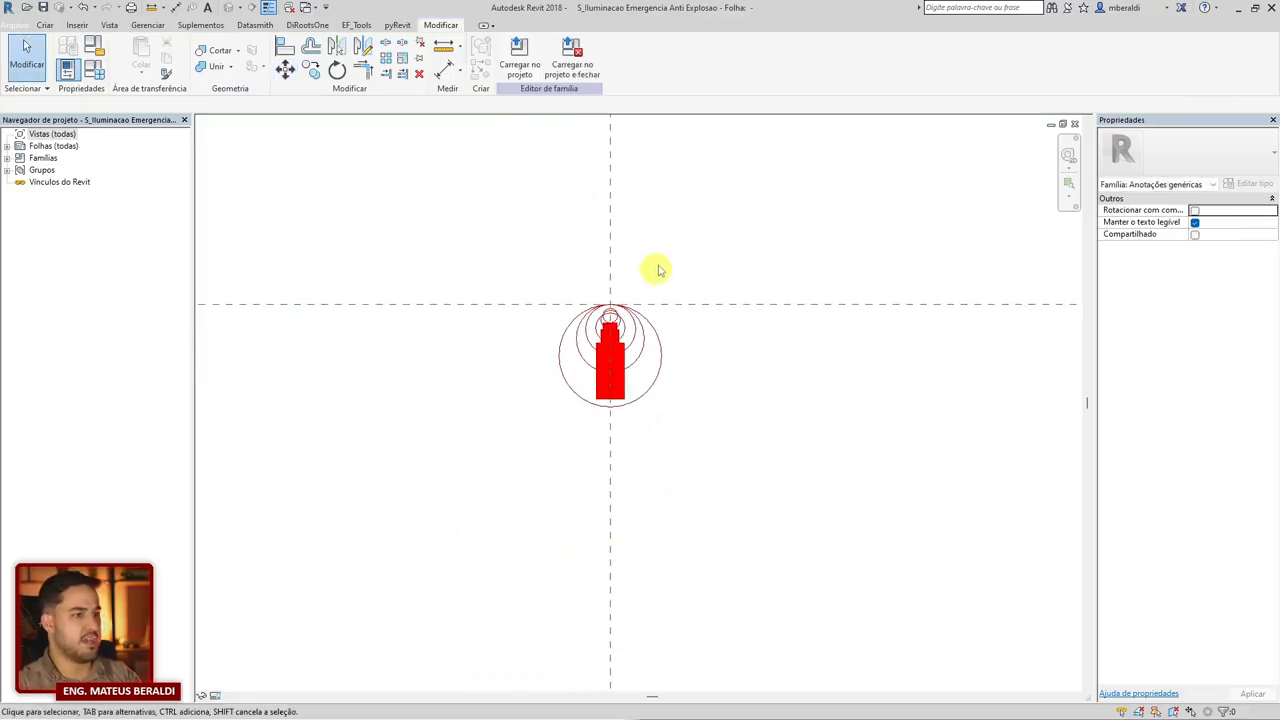
middle_drag(654, 266, 734, 340)
scroll(659, 416, up, 2)
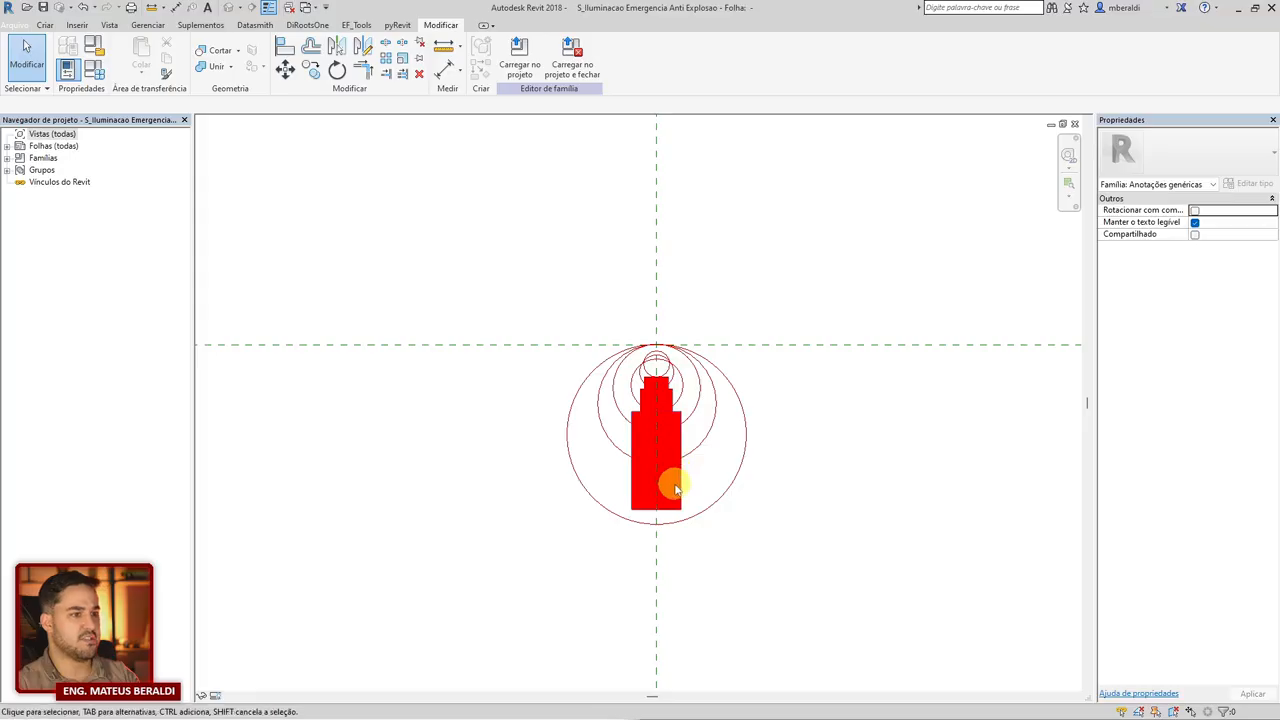
click(678, 497)
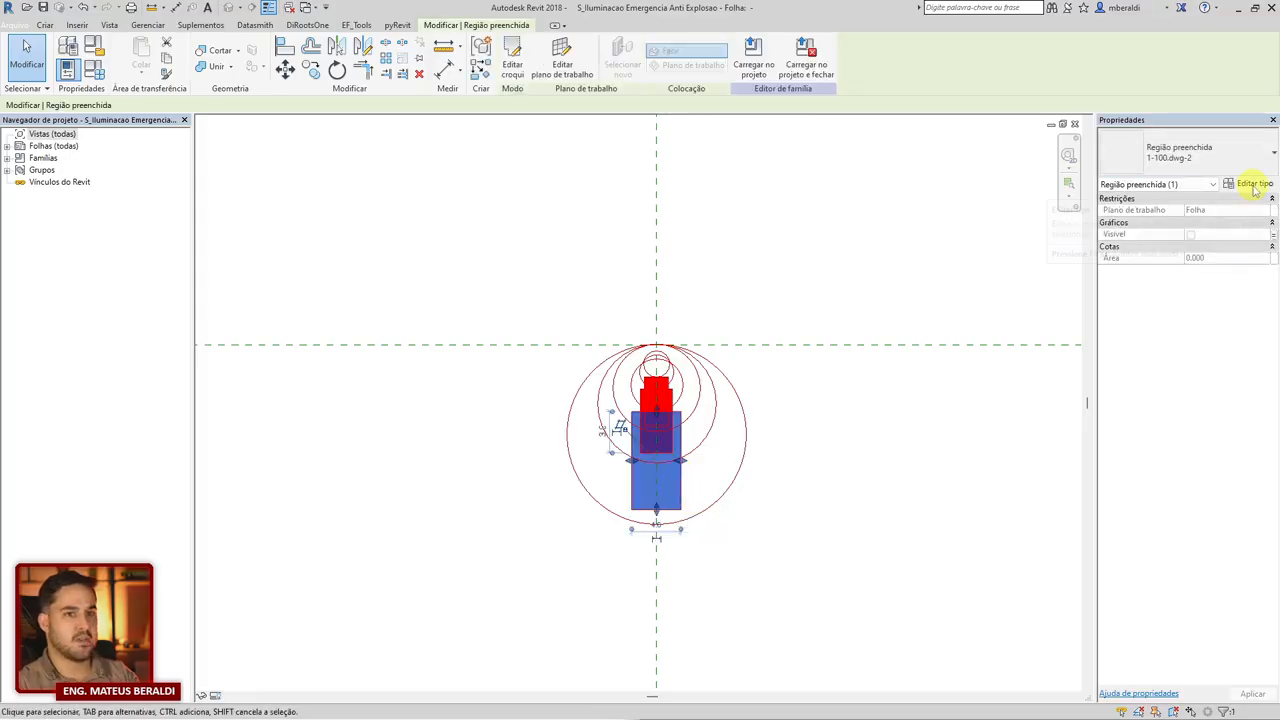
click(1250, 184)
click(357, 287)
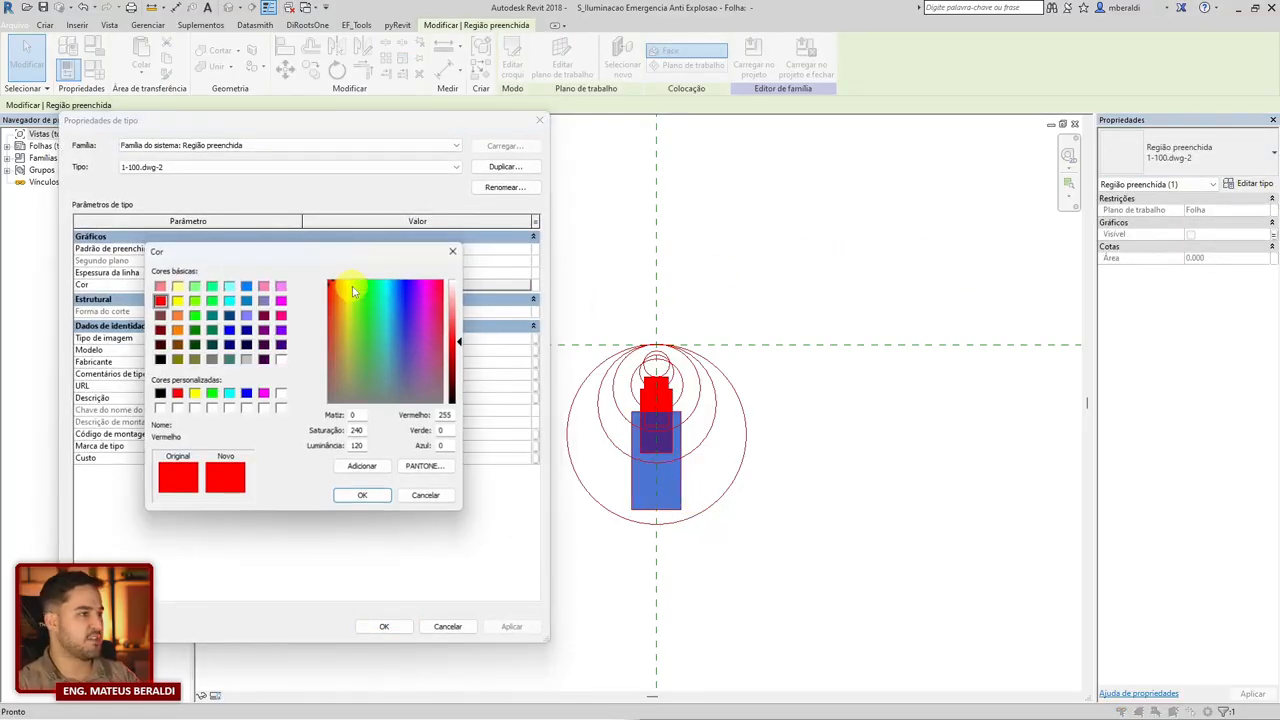
click(247, 288)
key(Return)
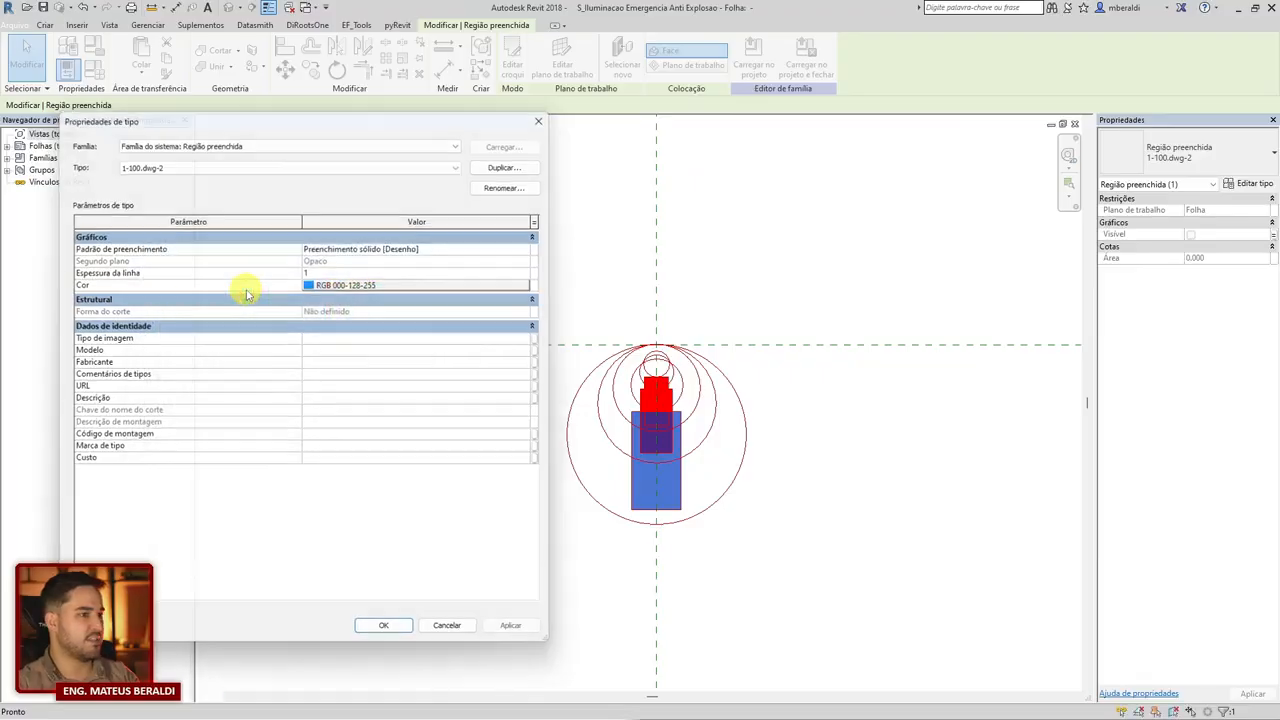
key(Return)
click(491, 480)
Assign individual circles of the overlaid symbols to the S_ILUMINACAO subcategory, starting with the largest outer circle.
click(566, 410)
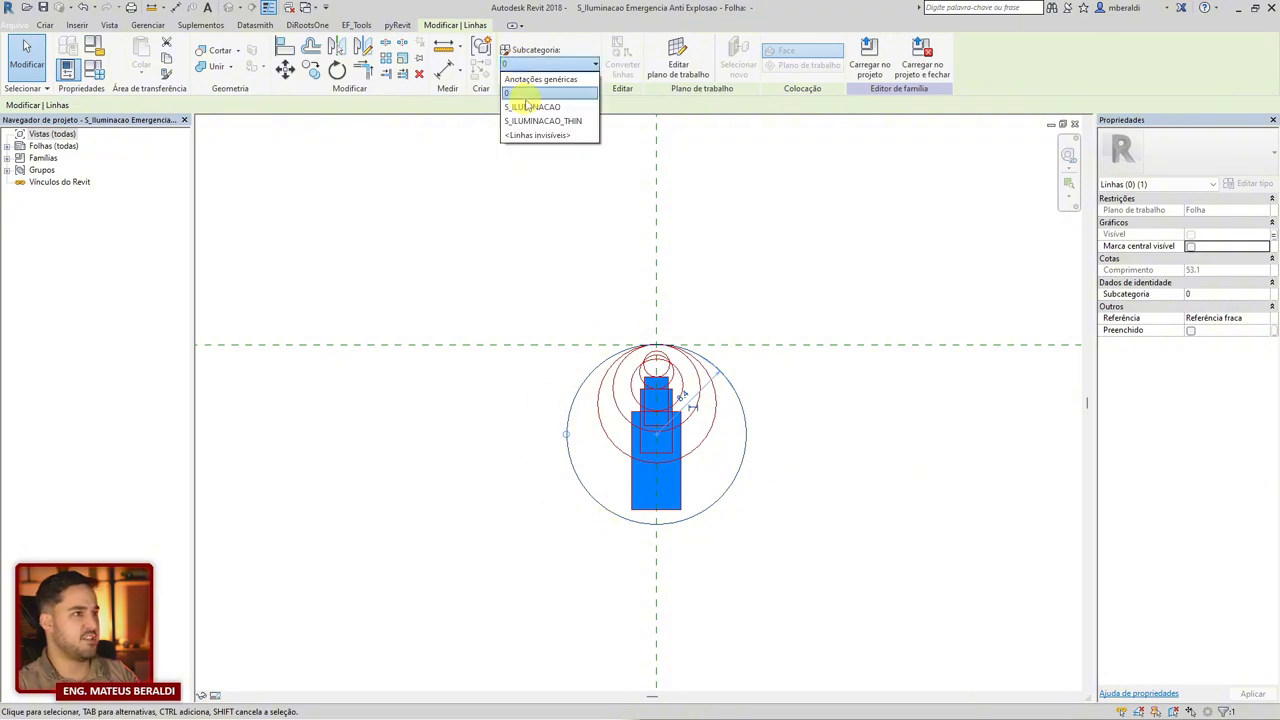
click(527, 107)
click(586, 390)
click(596, 403)
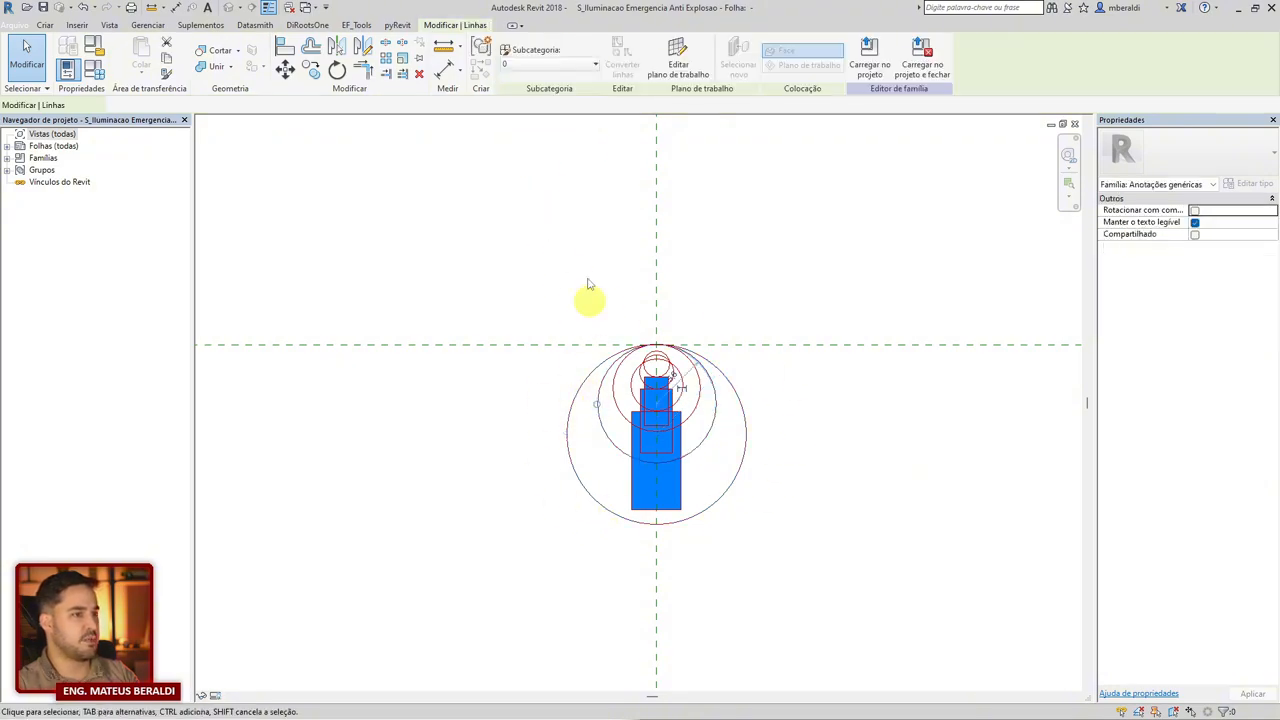
click(548, 68)
click(529, 126)
key(Escape)
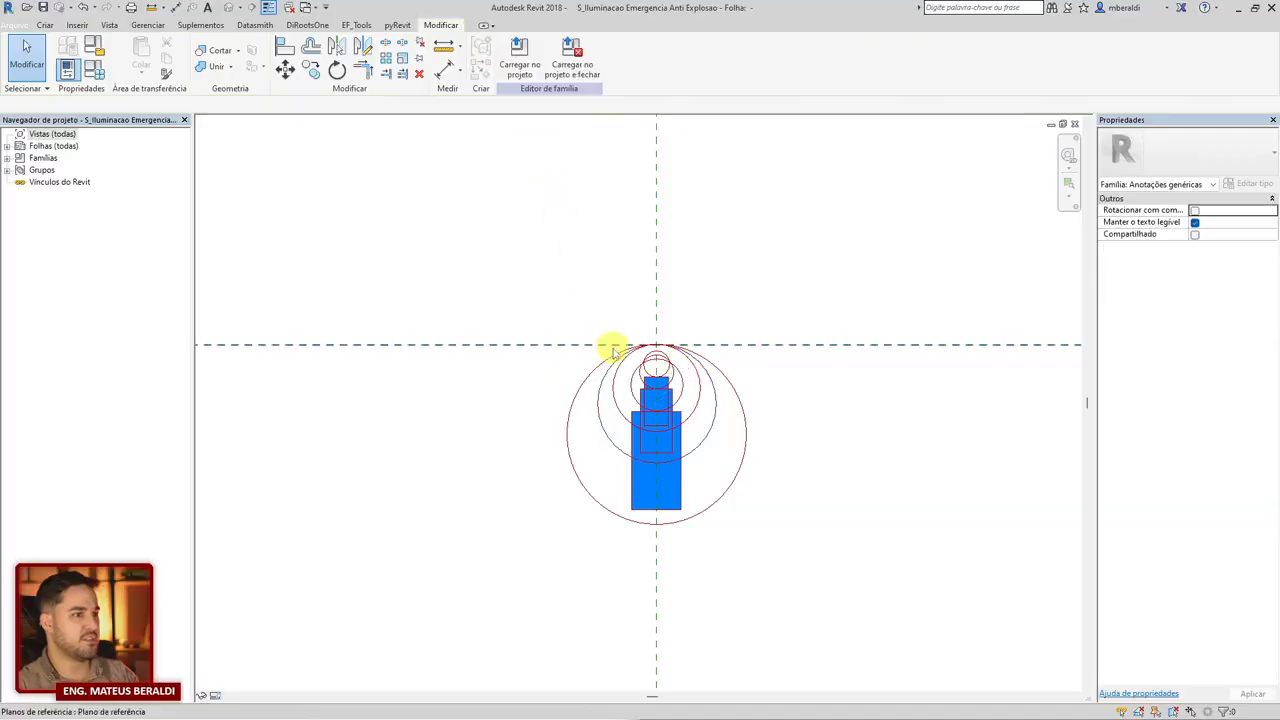
click(631, 389)
click(547, 67)
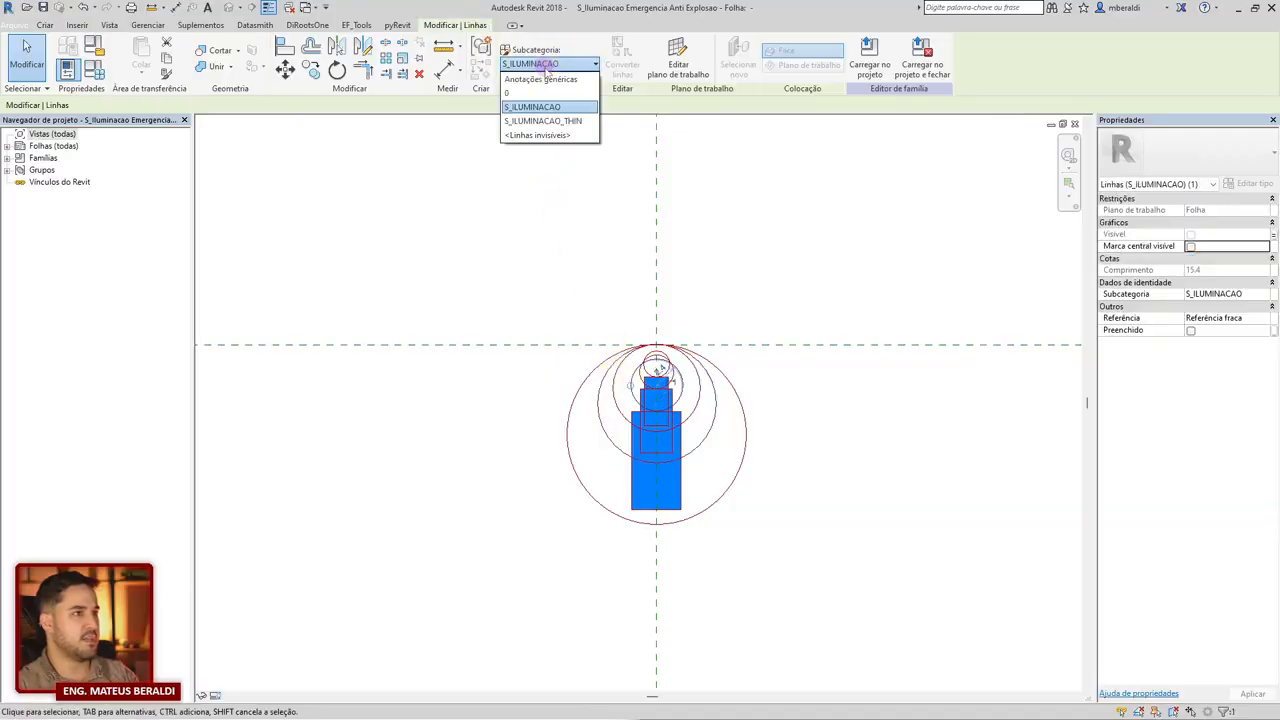
click(532, 107)
key(Escape)
Select all six circles of the overlaid symbols and assign them to the S_ILUMINACAO subcategory.
scroll(625, 350, up, 4)
drag(963, 527, 750, 355)
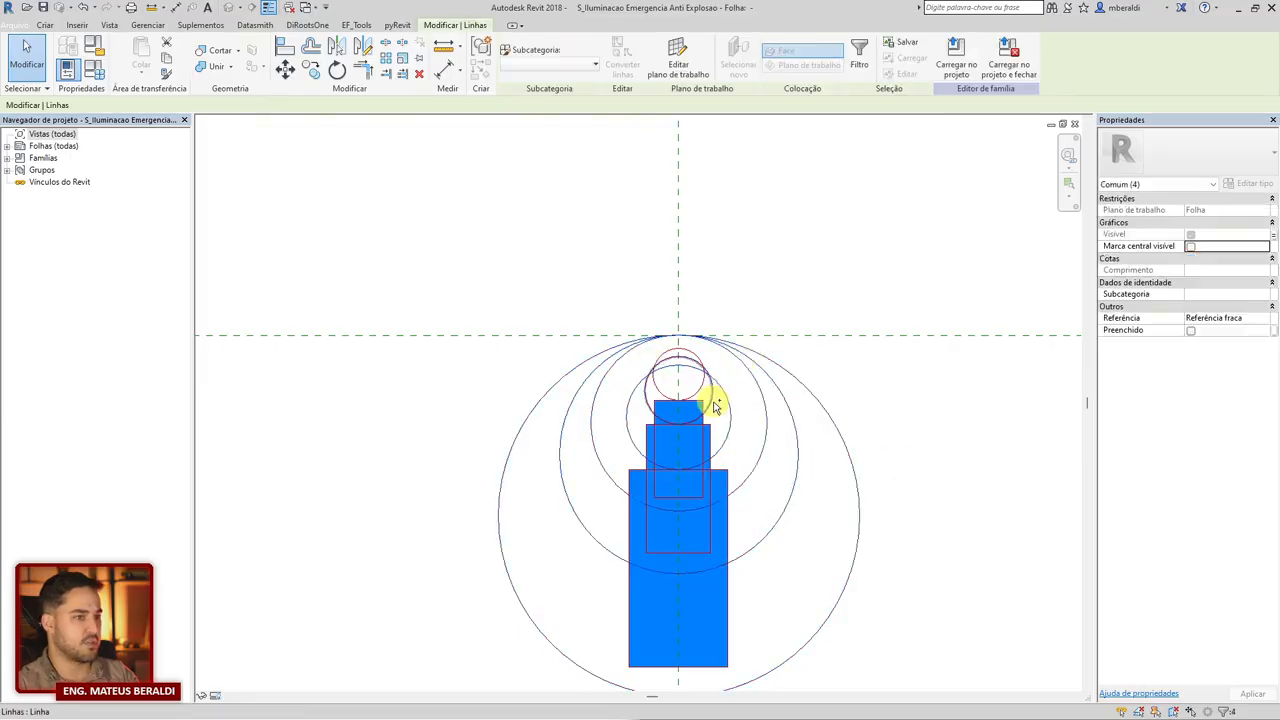
ctrl+click(690, 356)
click(540, 64)
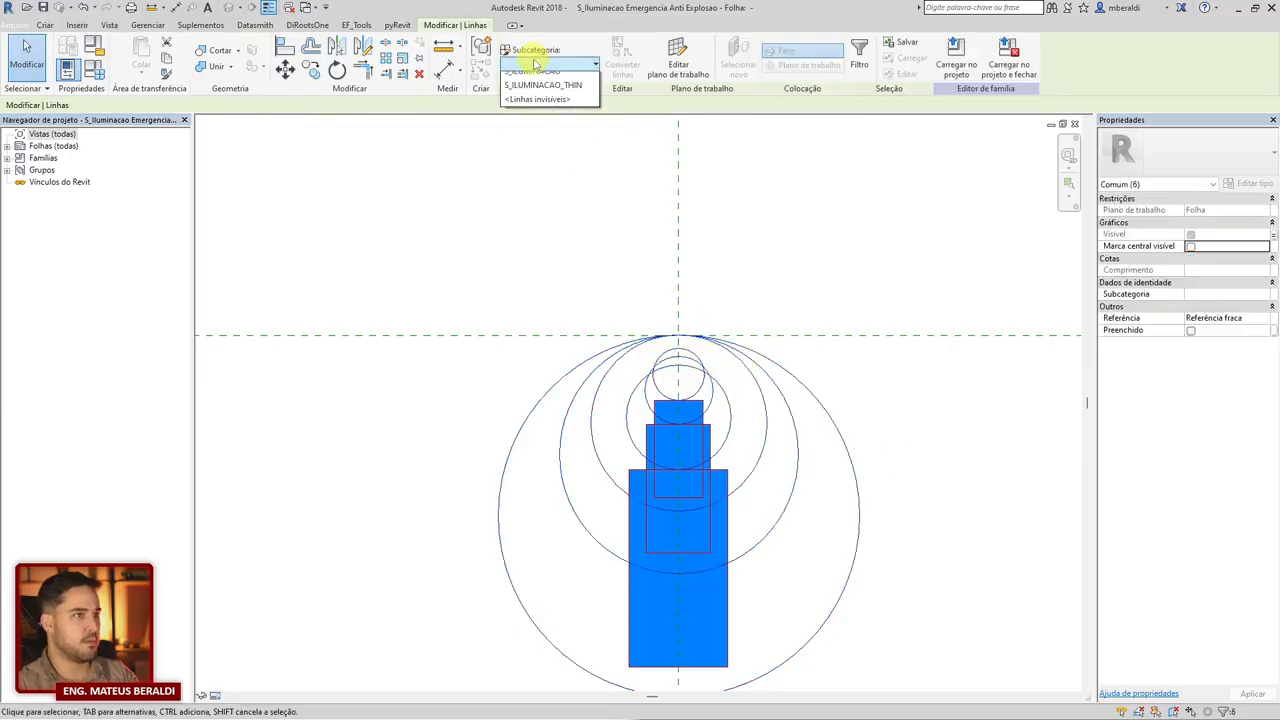
click(530, 107)
key(Escape)
Save the explosion-proof symbol family as S_Iluminacao Emergencia Anti Explosao.rfa in the Nova pasta folder.
scroll(566, 178, down, 3)
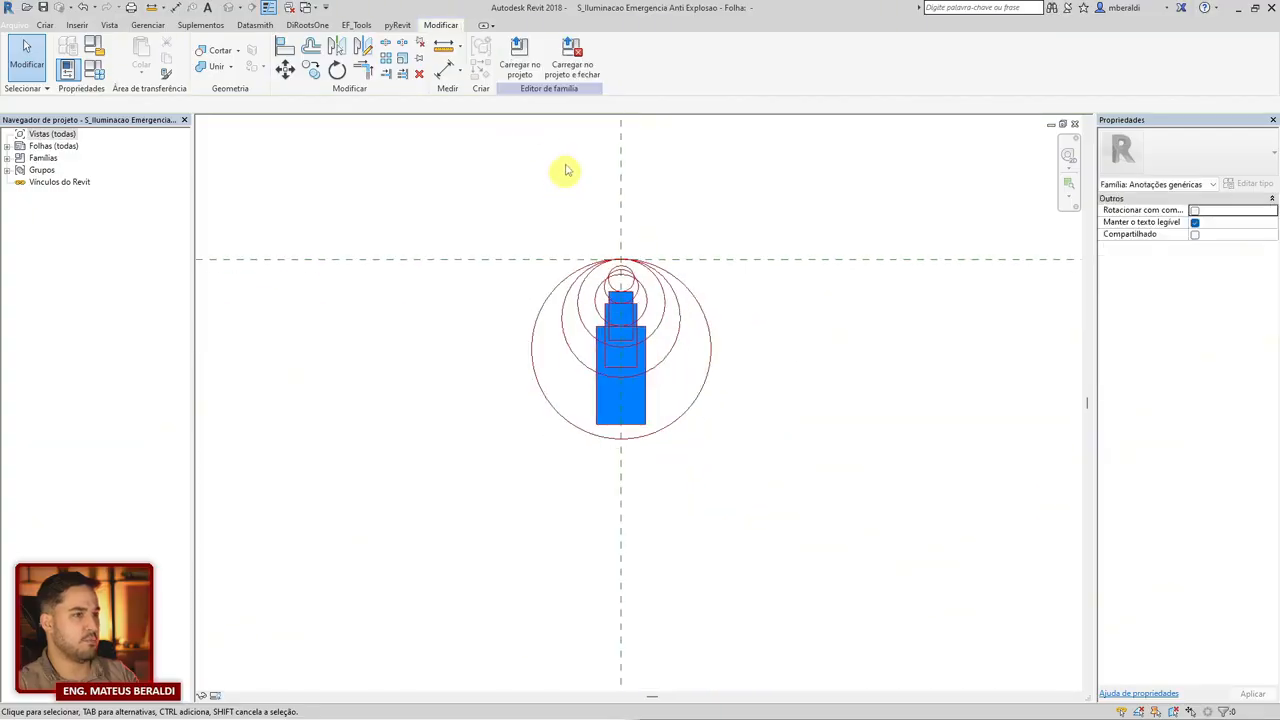
click(14, 25)
click(50, 185)
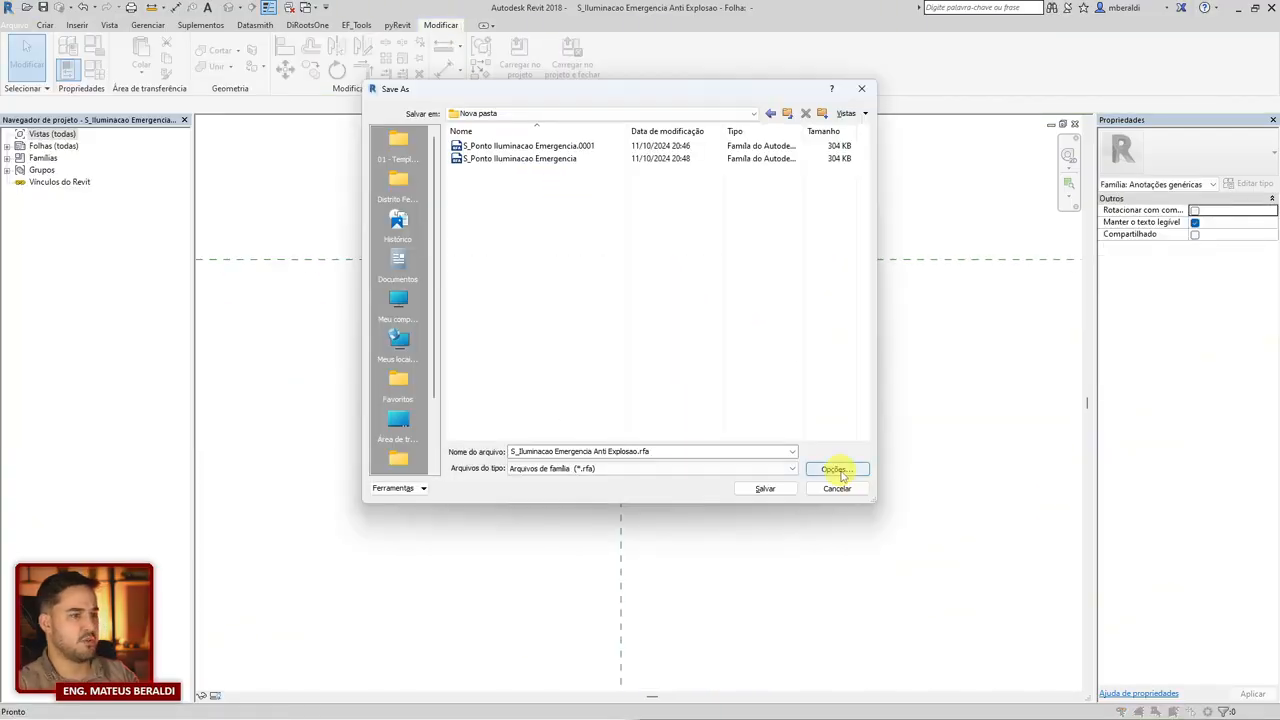
click(838, 470)
click(624, 392)
click(837, 468)
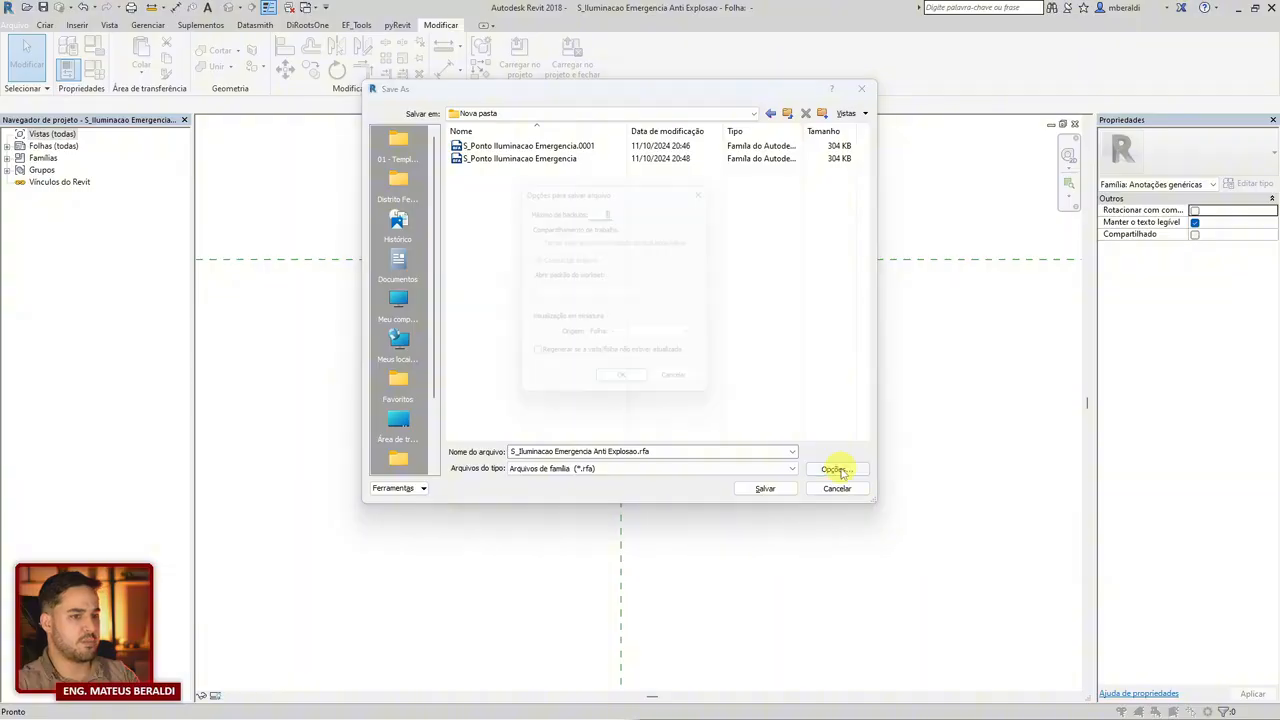
key(Return)
click(776, 494)
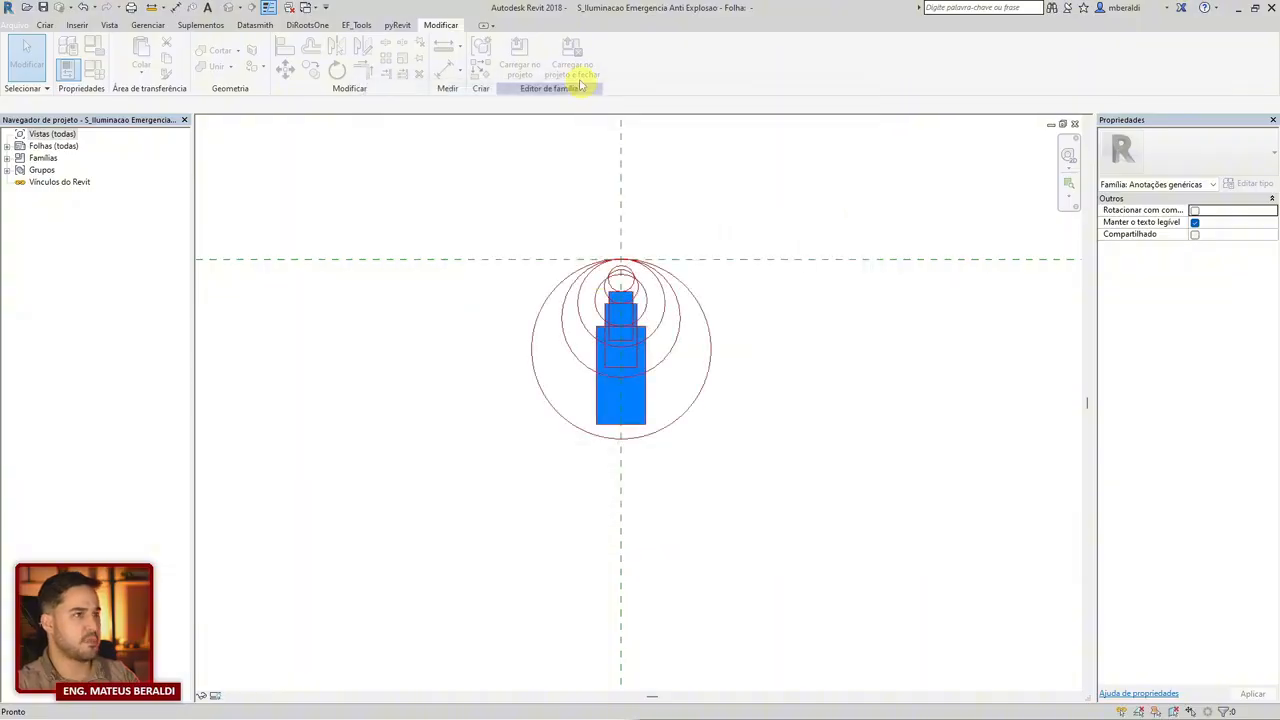
Load the family into the project and close it, replacing the existing version and its parameter values.
click(572, 64)
click(570, 375)
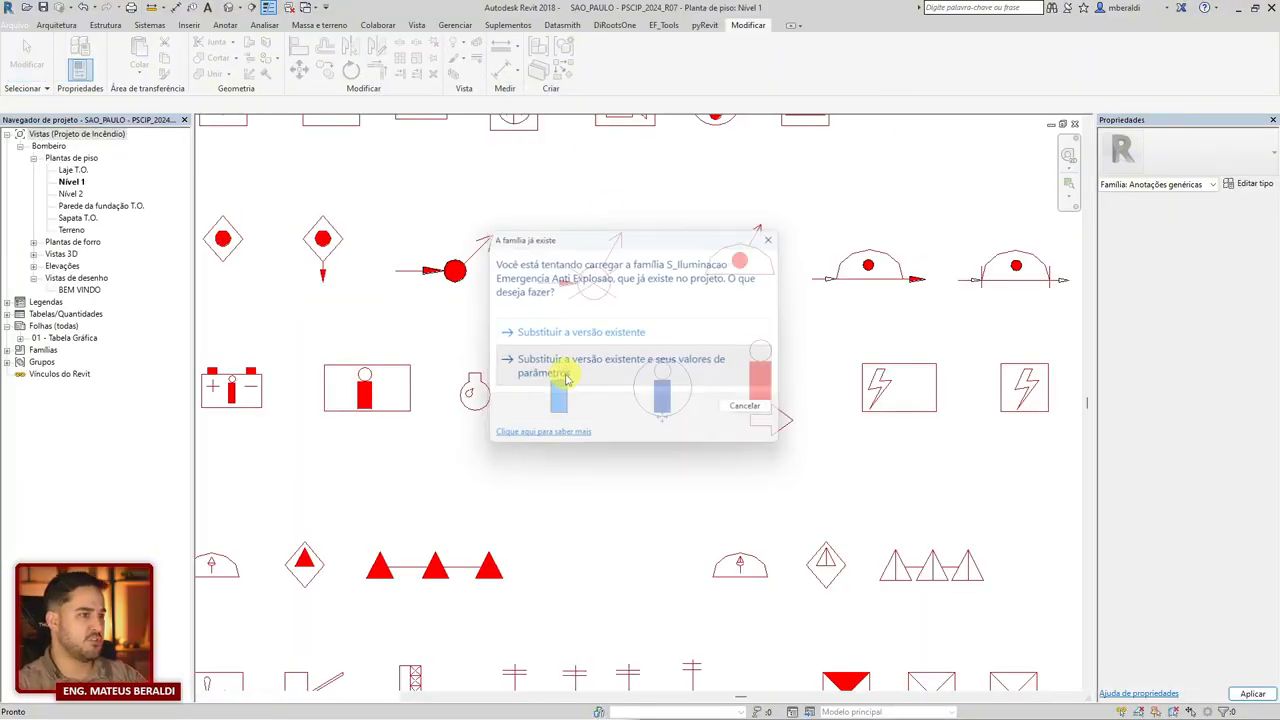
scroll(612, 474, up, 3)
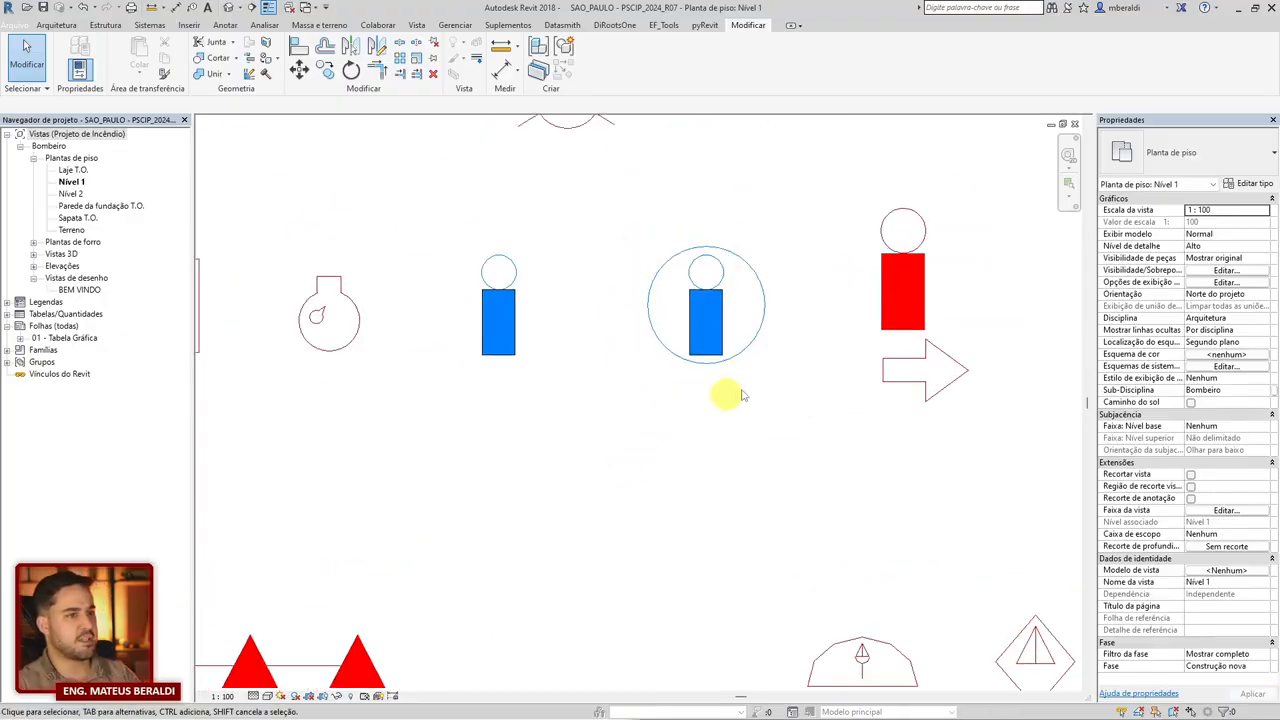
scroll(780, 418, down, 3)
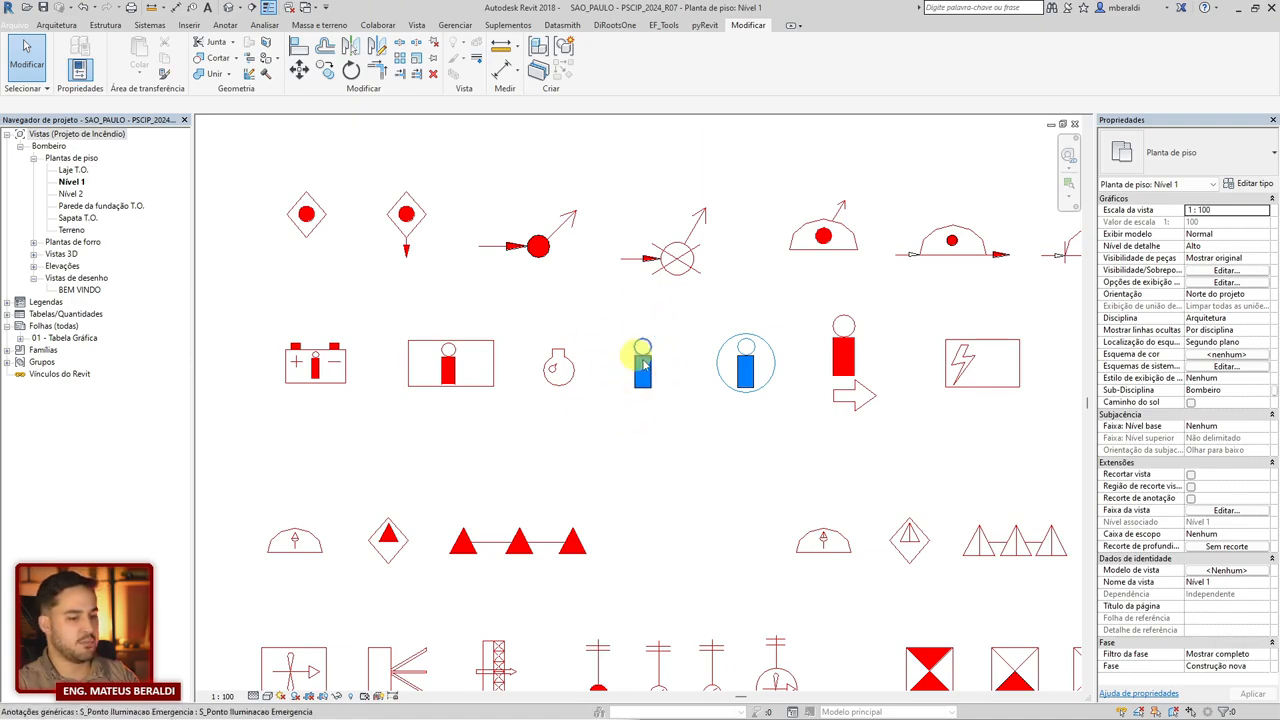
Open the 100 lm Luminária de Emergência - Barra Autônoma family for editing and show its Nível de referência floor plan.
scroll(683, 430, down, 2)
scroll(683, 430, down, 5)
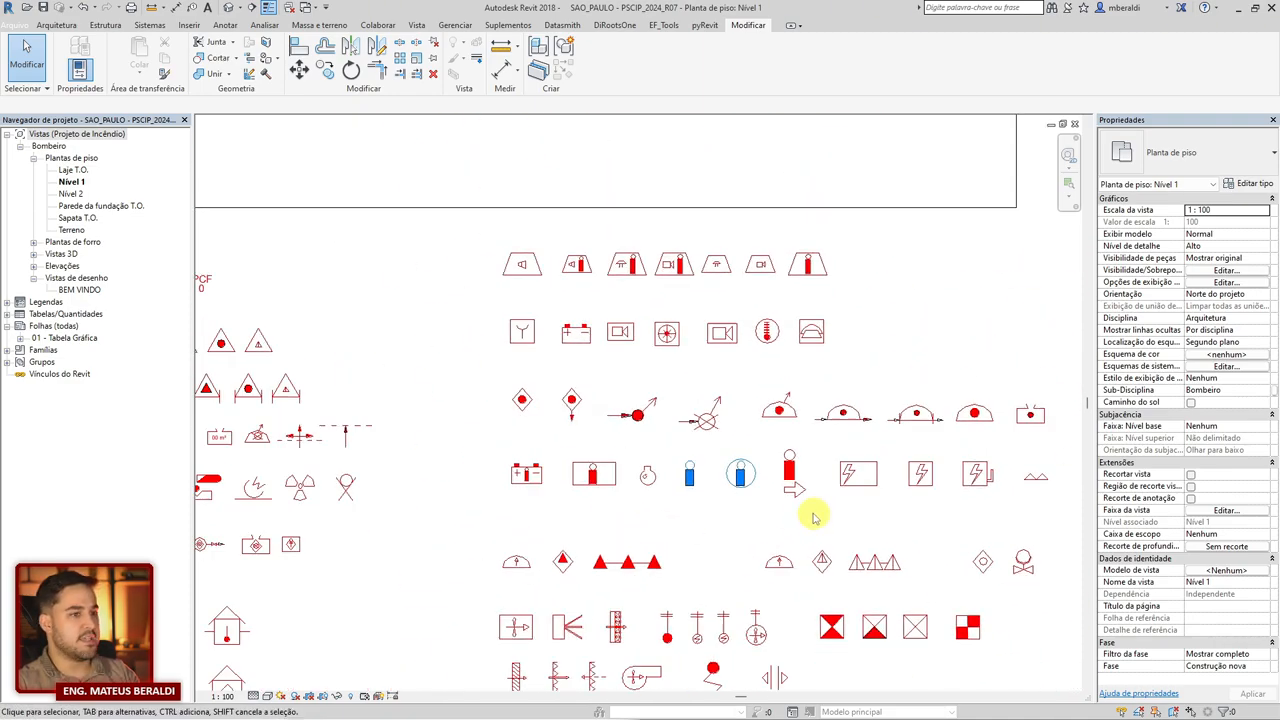
middle_drag(596, 497, 886, 491)
scroll(363, 209, up, 2)
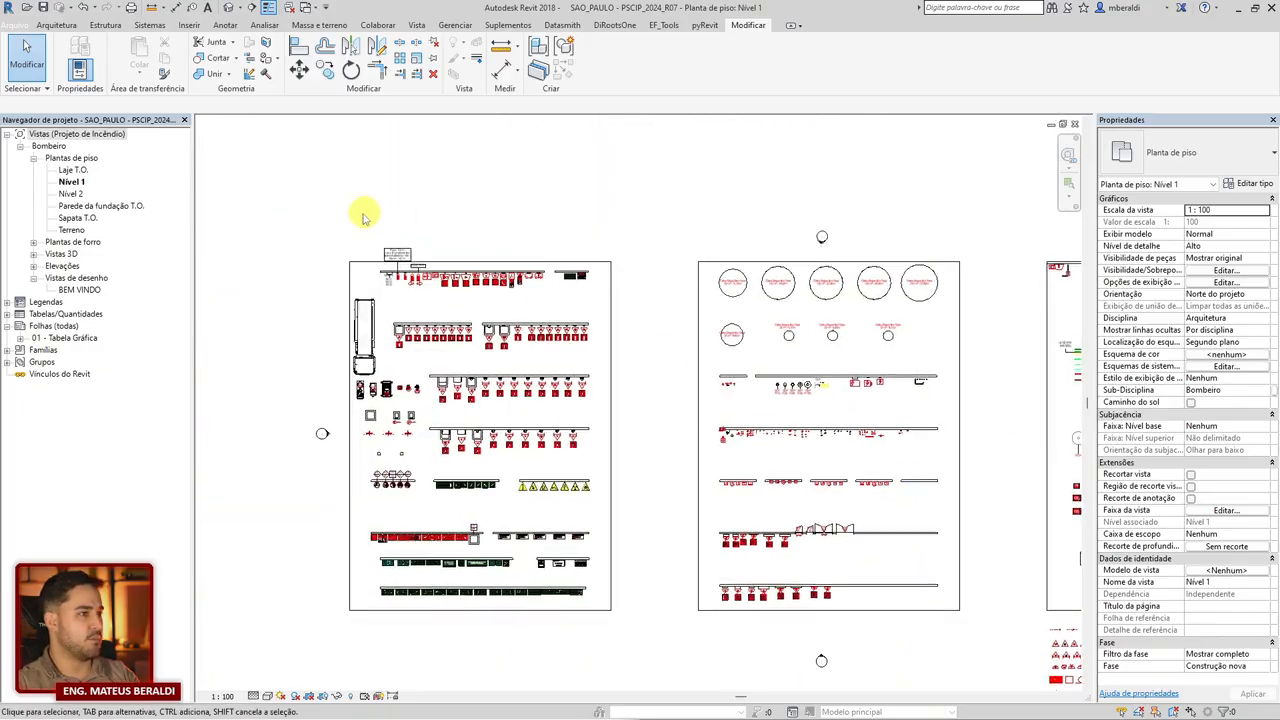
scroll(380, 291, up, 3)
scroll(546, 437, up, 2)
scroll(546, 435, up, 1)
middle_drag(552, 434, 514, 432)
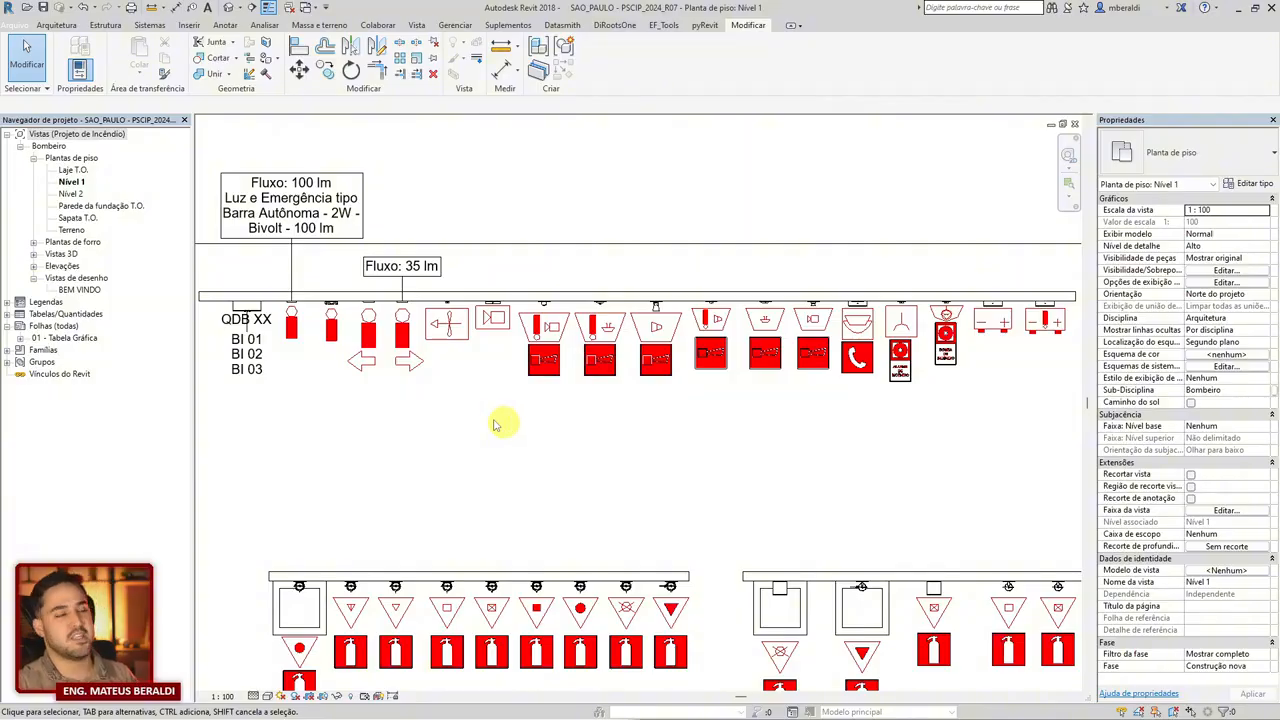
click(292, 330)
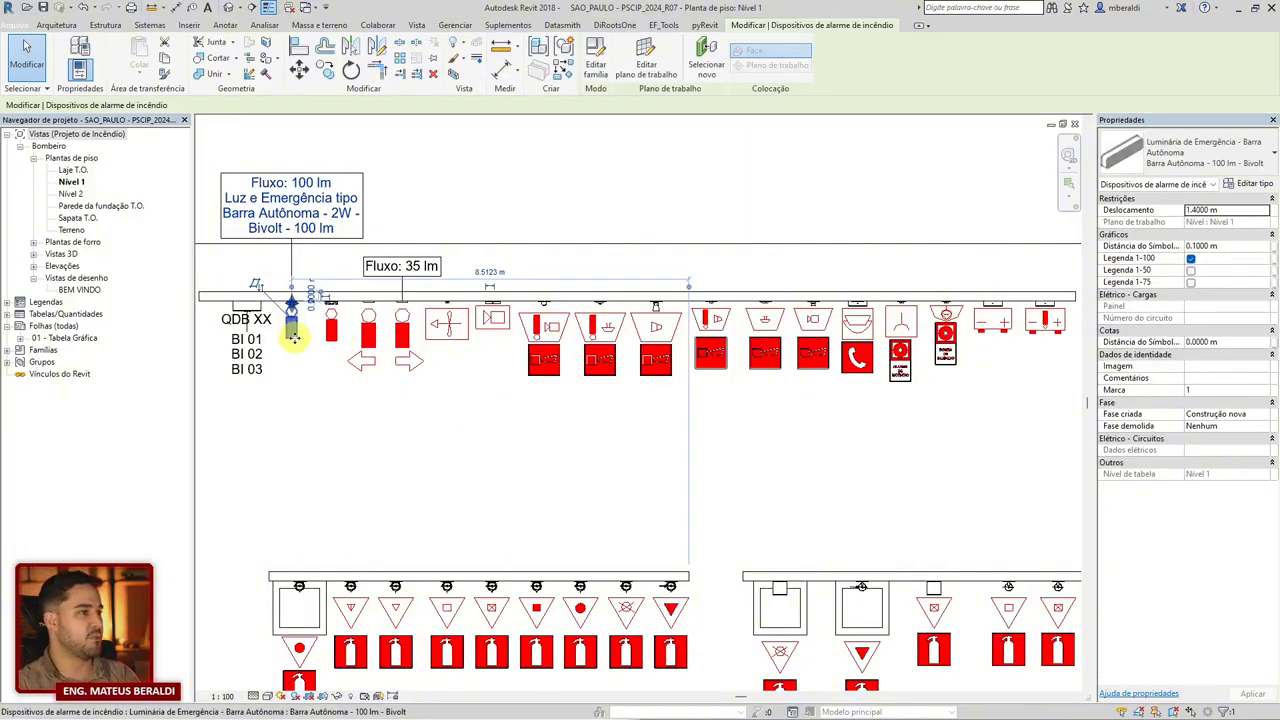
click(595, 60)
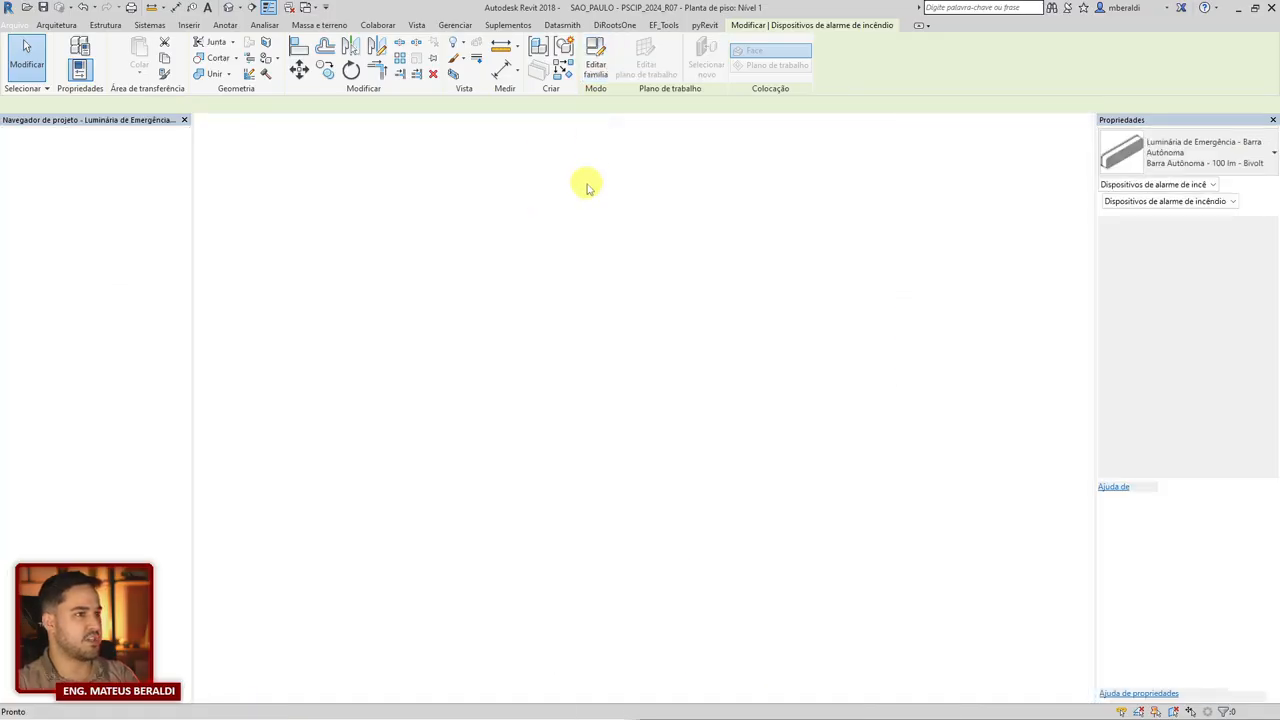
double_click(78, 158)
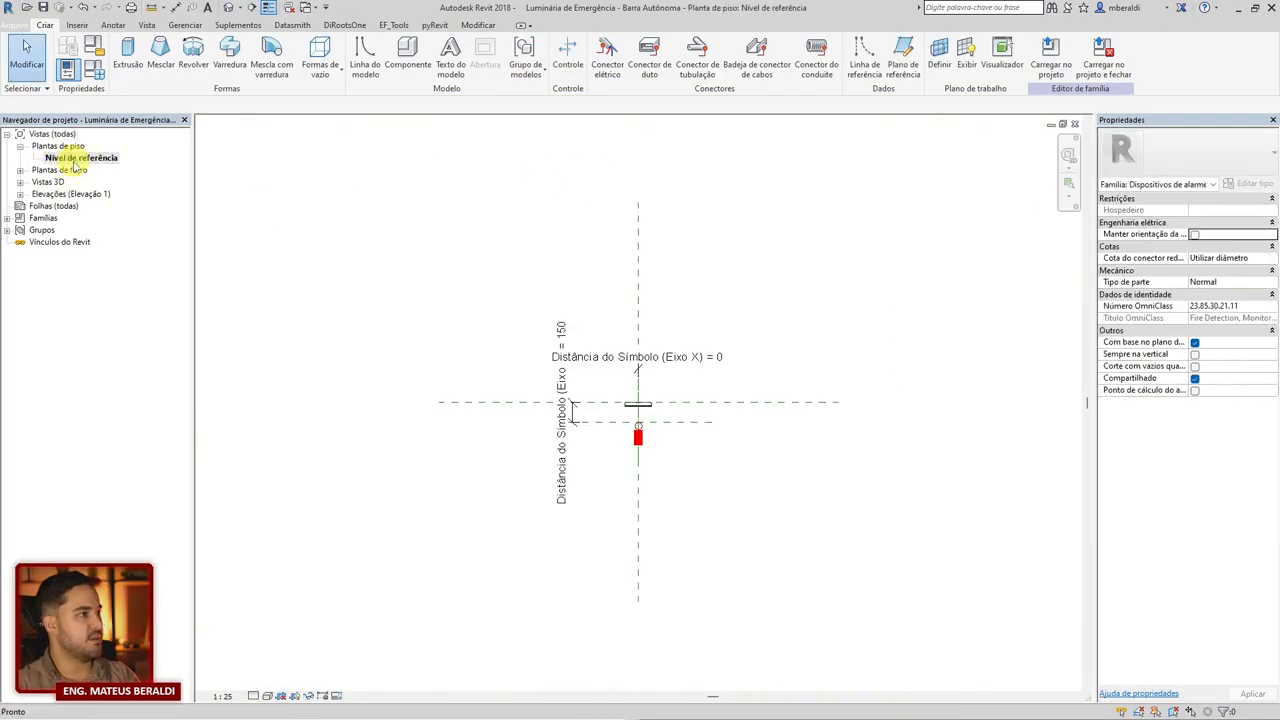
Examine the nested light-point symbol in the luminaire plan and the family's loaded generic models and annotation symbols.
scroll(540, 400, up, 4)
middle_drag(727, 494, 686, 463)
click(655, 409)
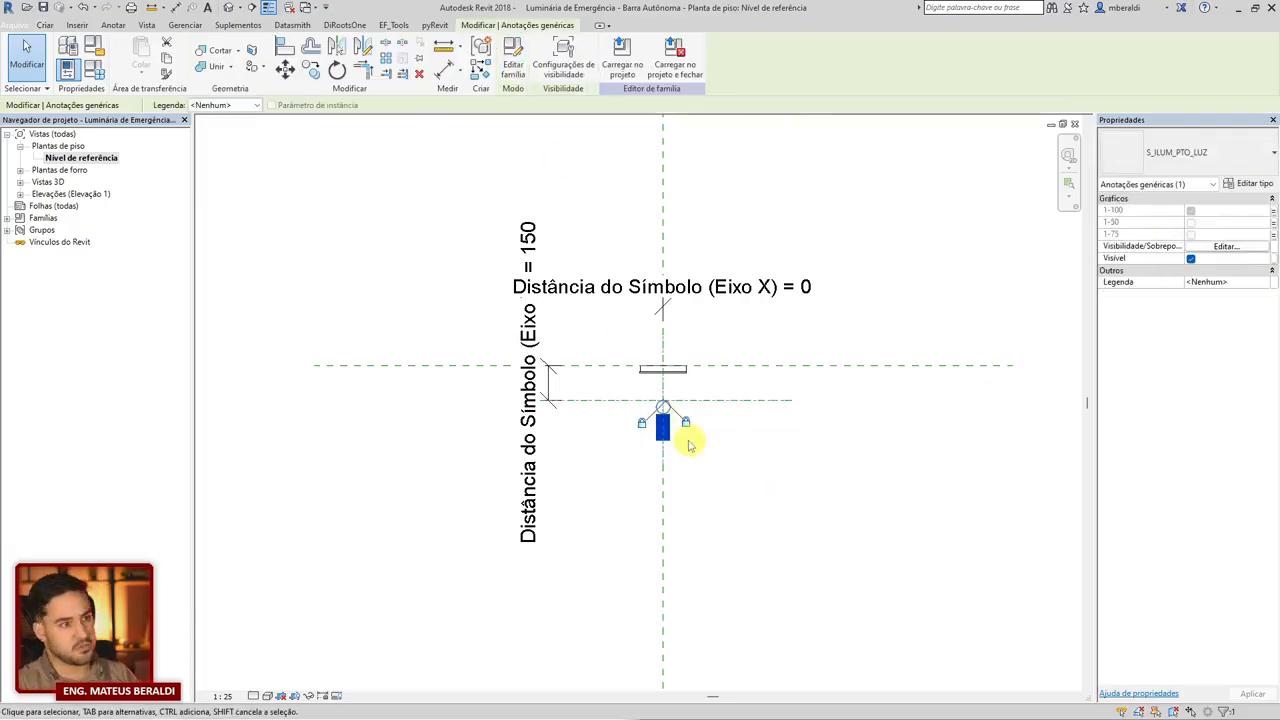
click(772, 490)
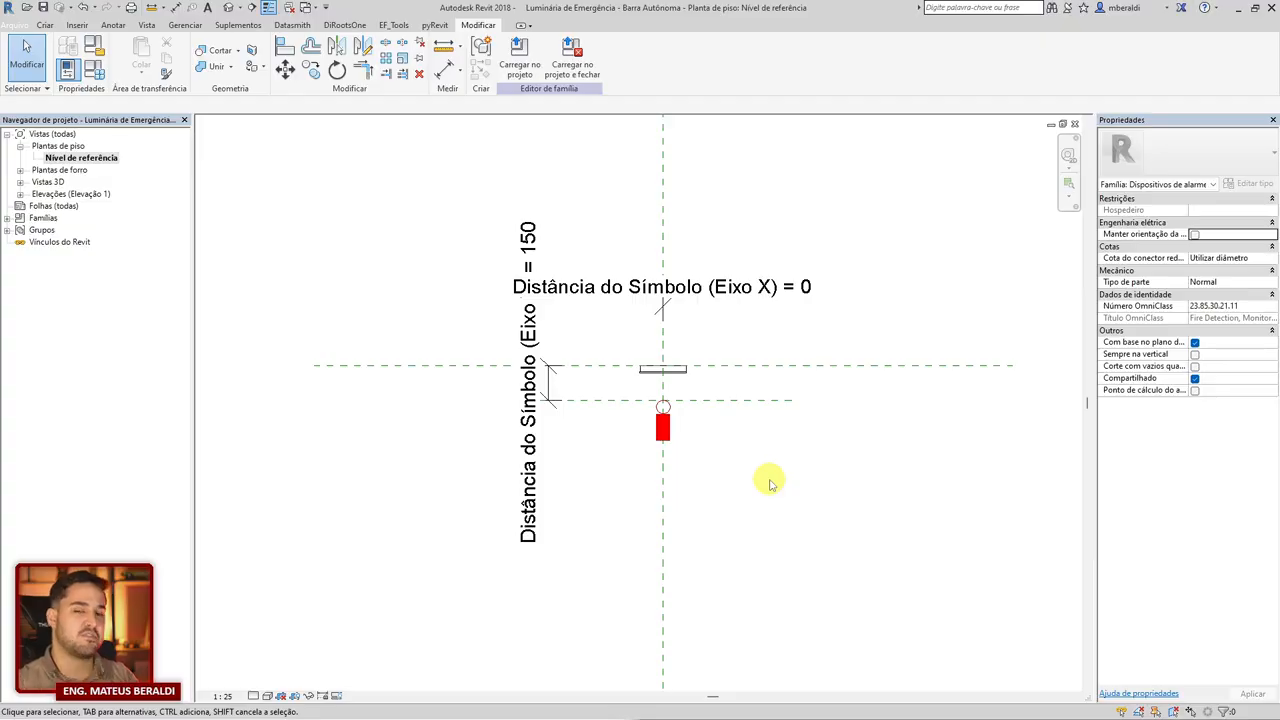
click(663, 425)
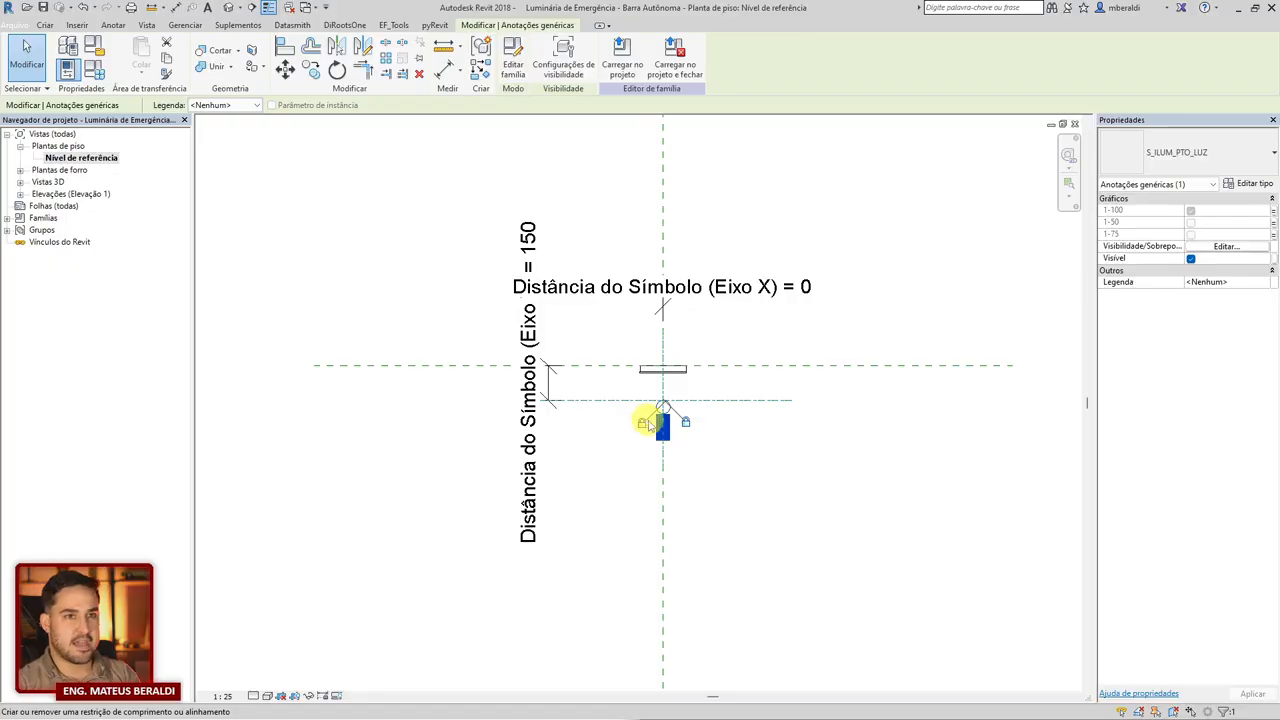
click(363, 266)
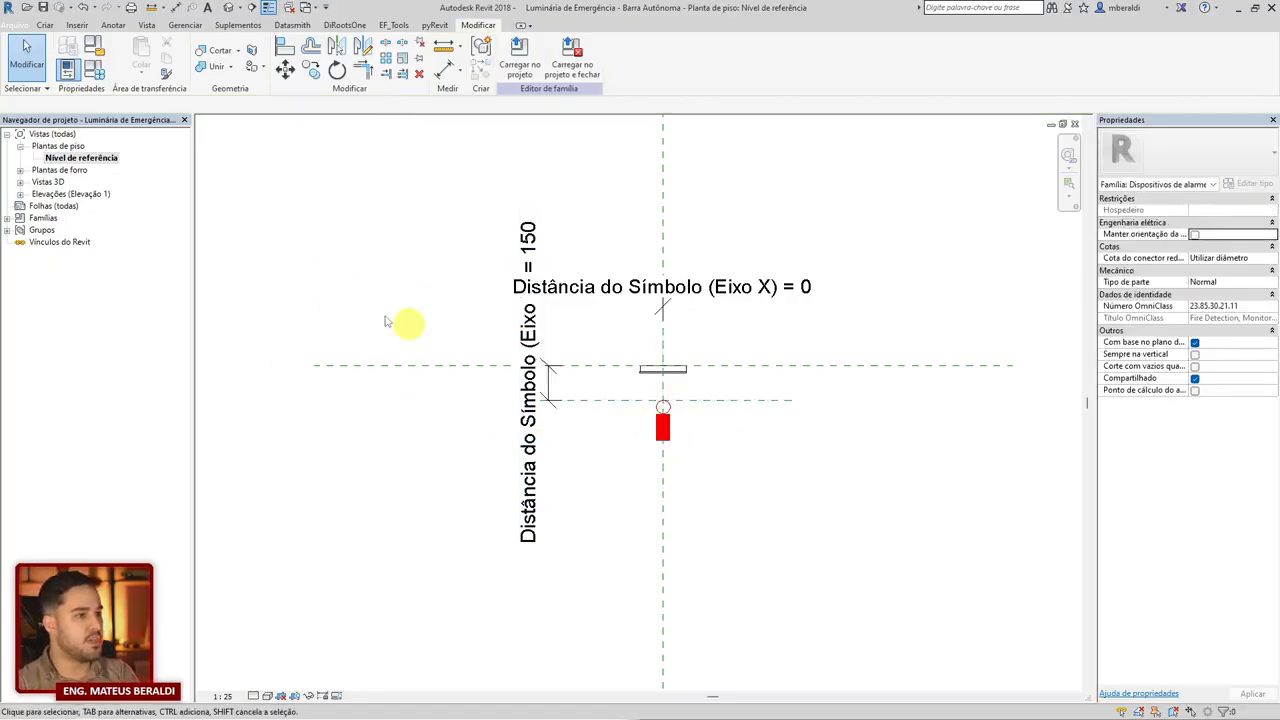
double_click(40, 219)
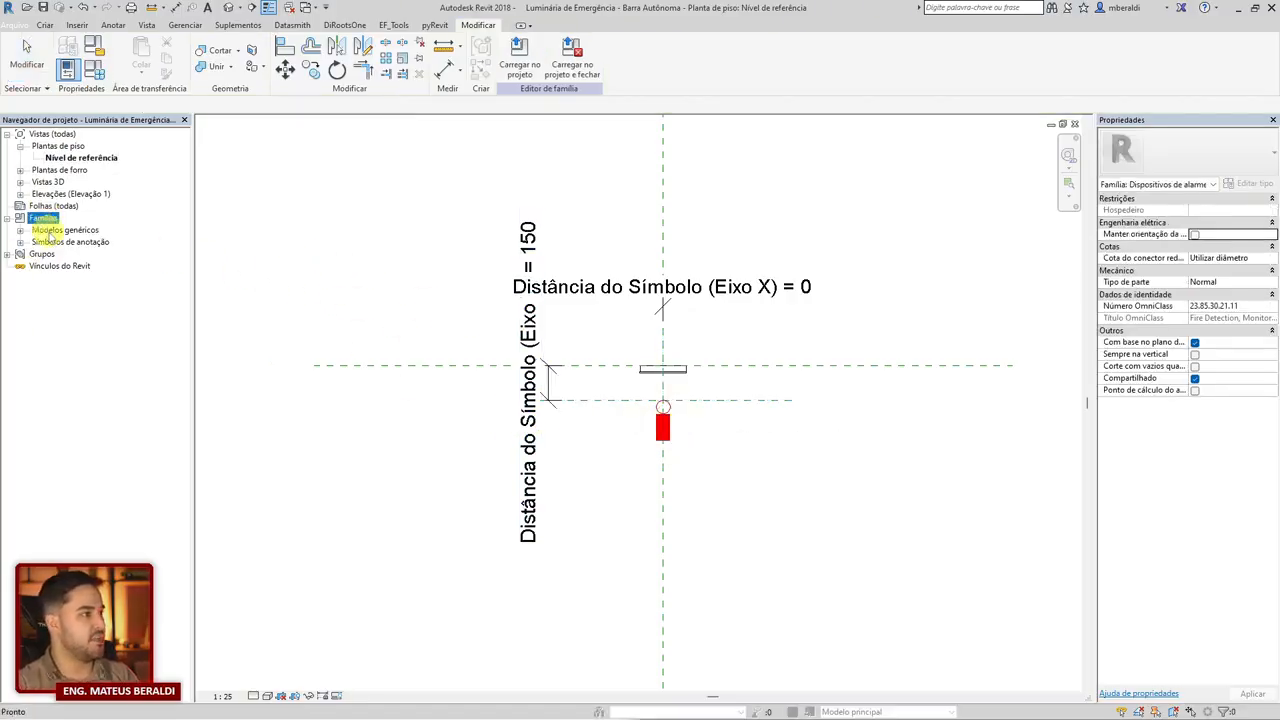
double_click(66, 231)
click(58, 245)
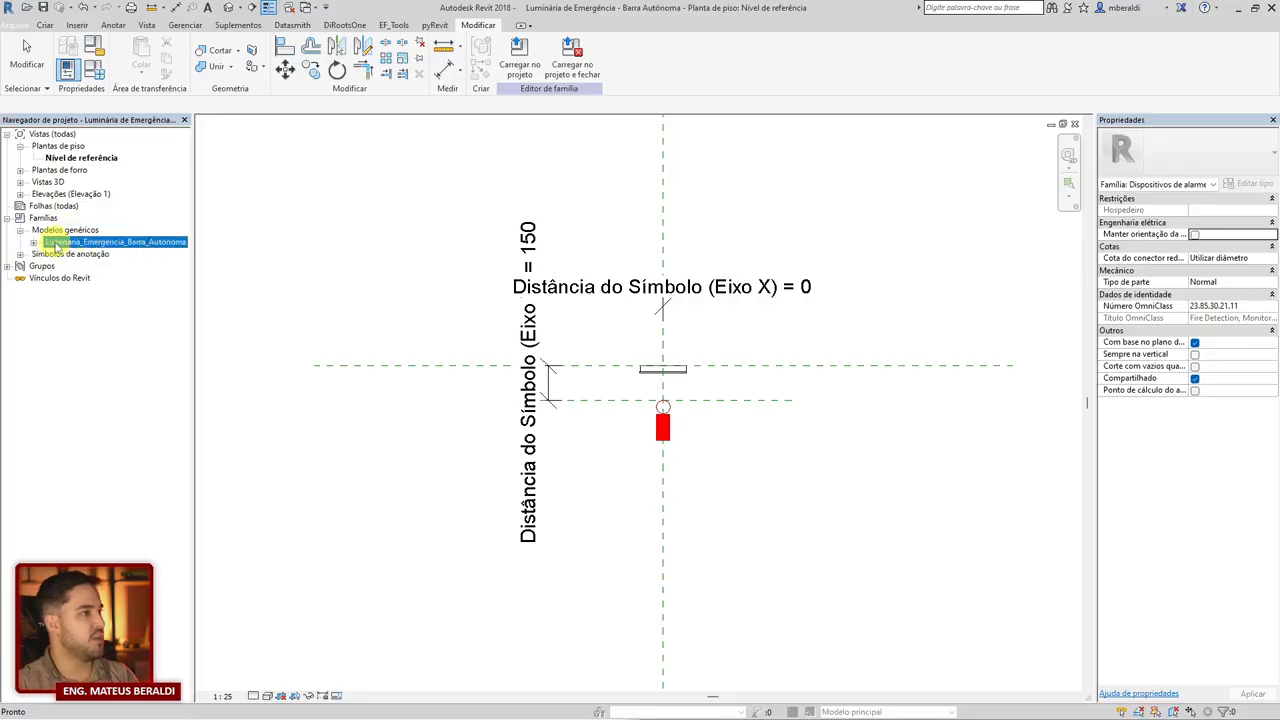
double_click(72, 255)
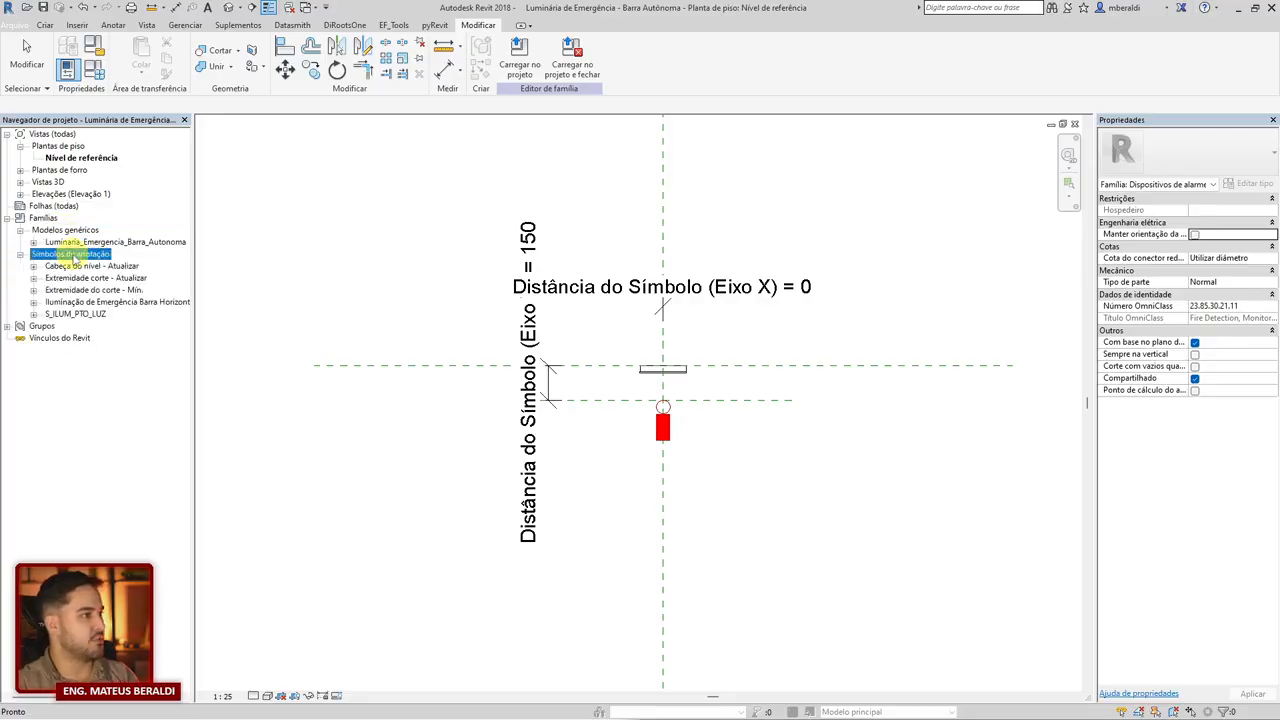
double_click(56, 231)
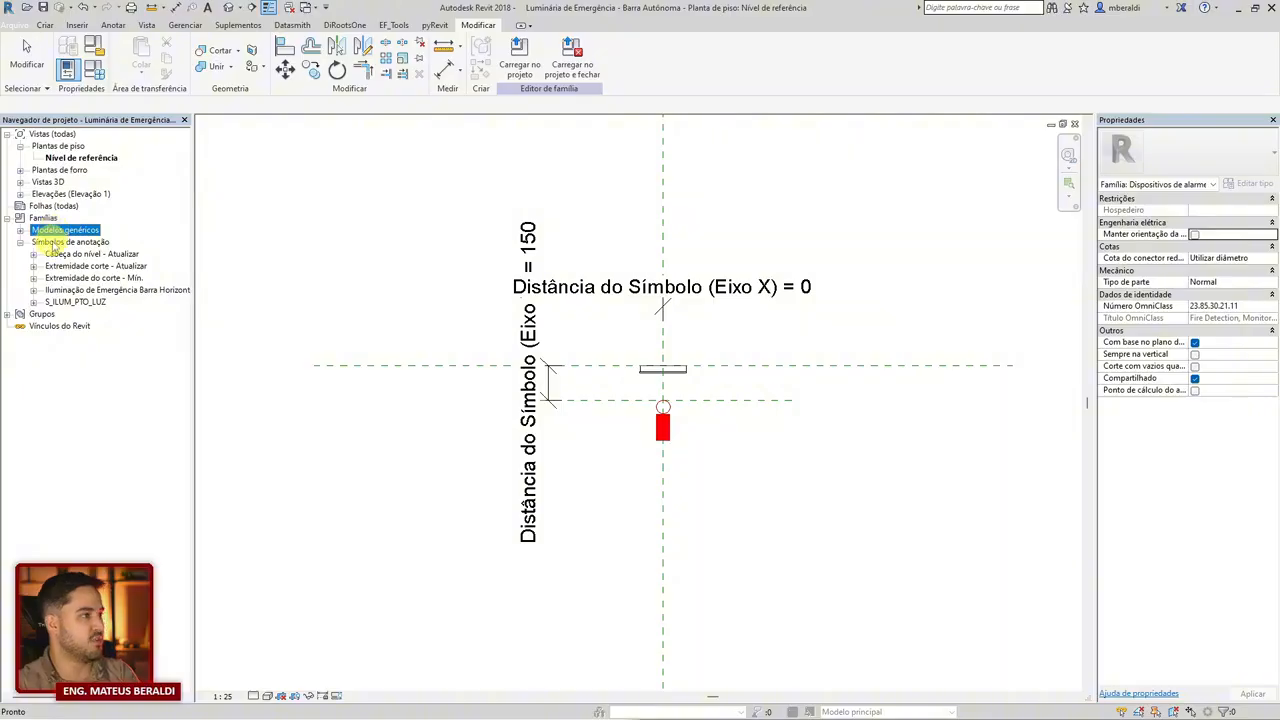
click(56, 243)
click(78, 302)
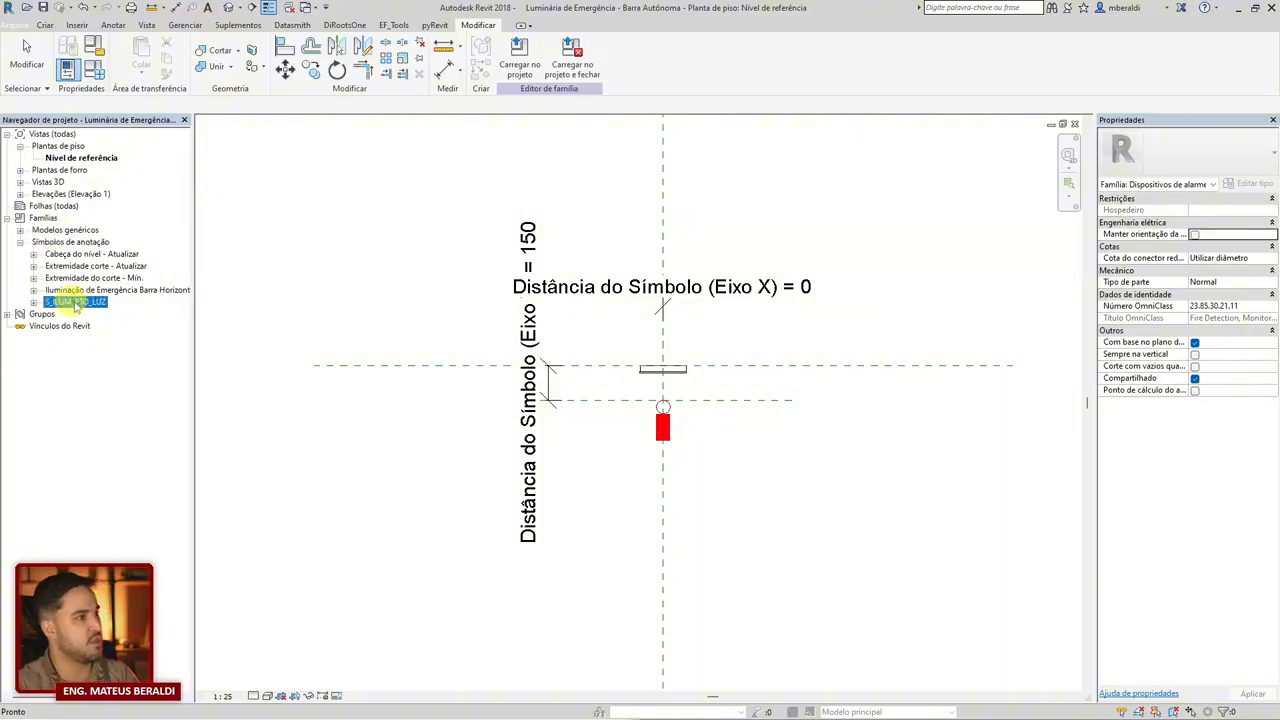
right_click(80, 303)
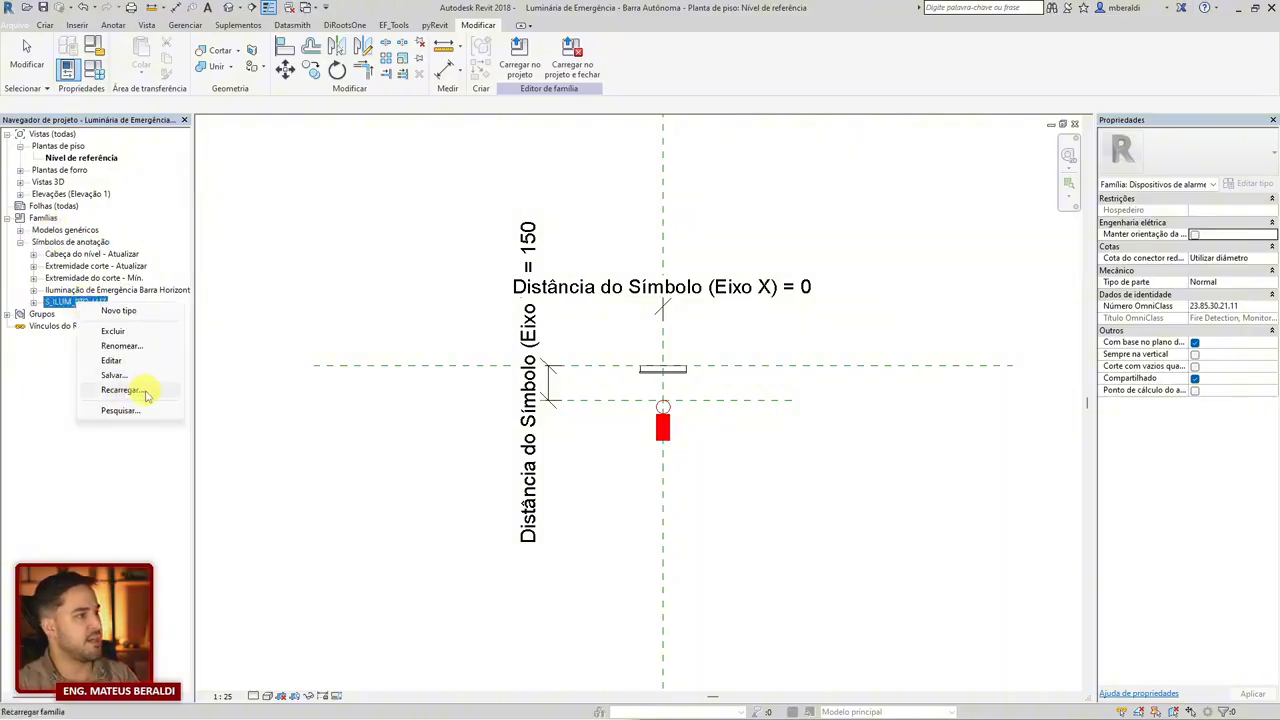
click(340, 464)
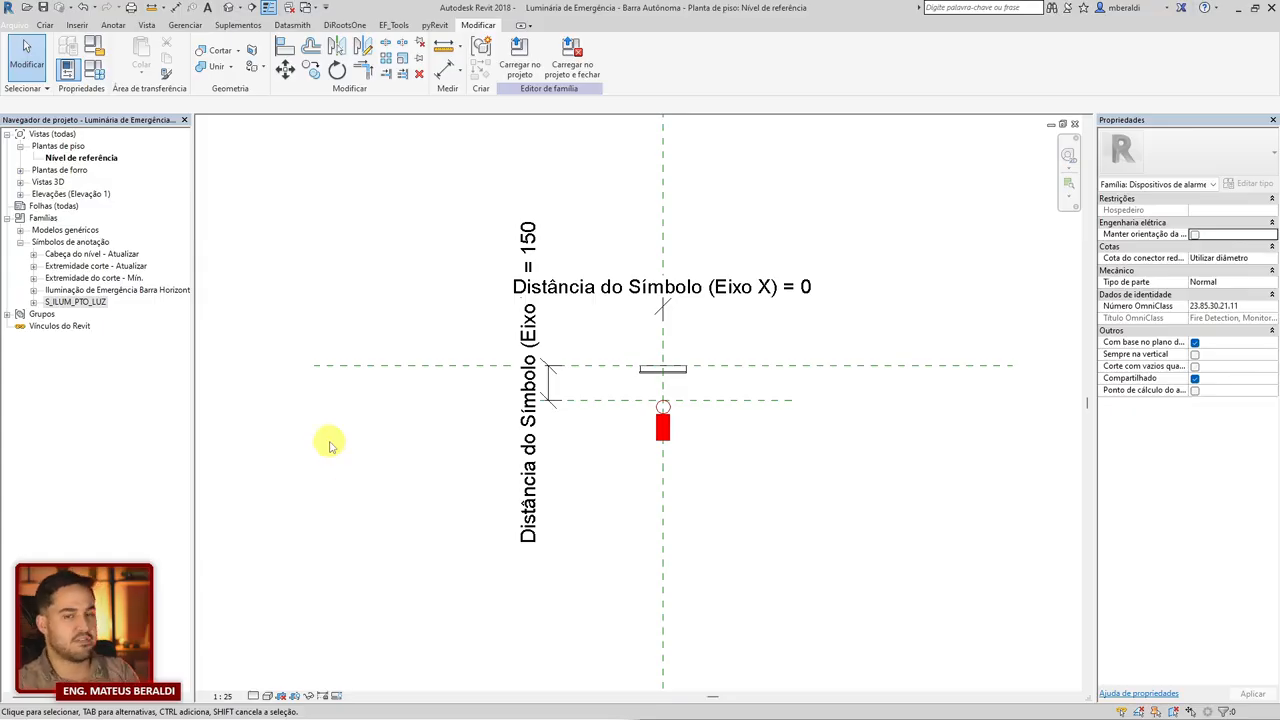
Open the nested S_ILUM_PTO_LUZ annotation for editing and explode its 1-75, 1-50 and 1-100 DWG imports.
click(663, 428)
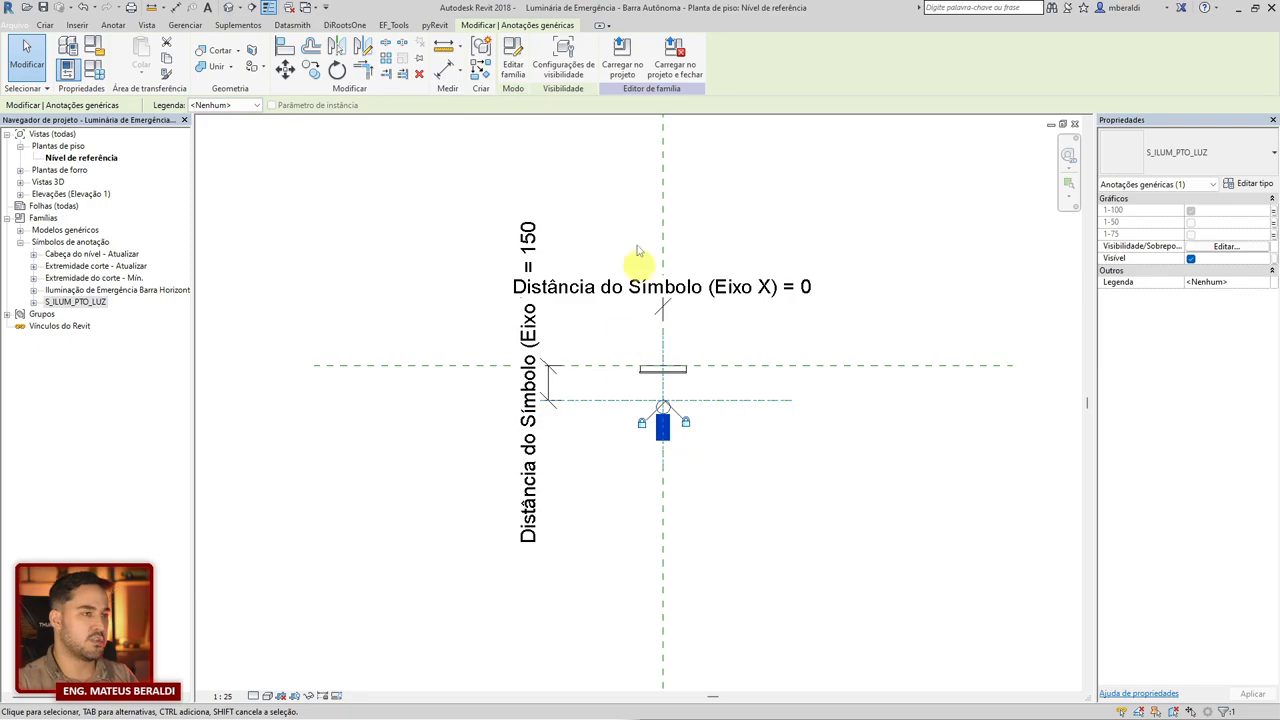
click(518, 70)
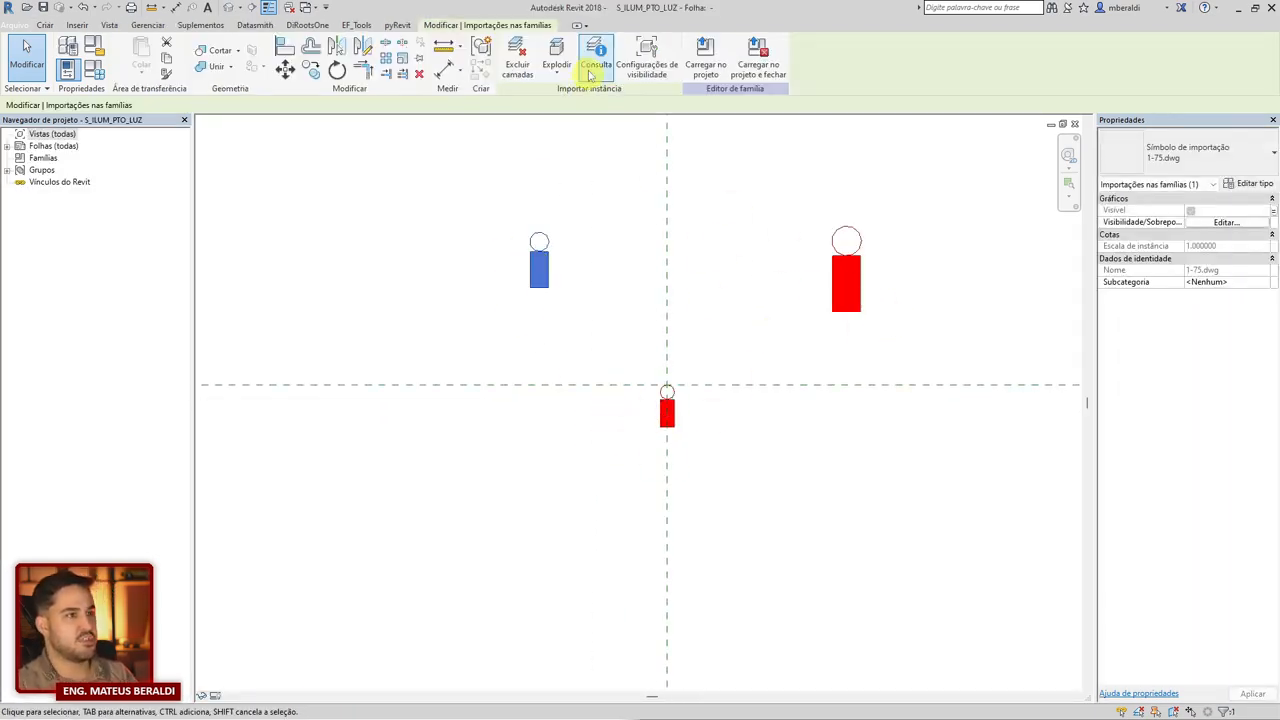
click(566, 63)
click(825, 236)
click(560, 60)
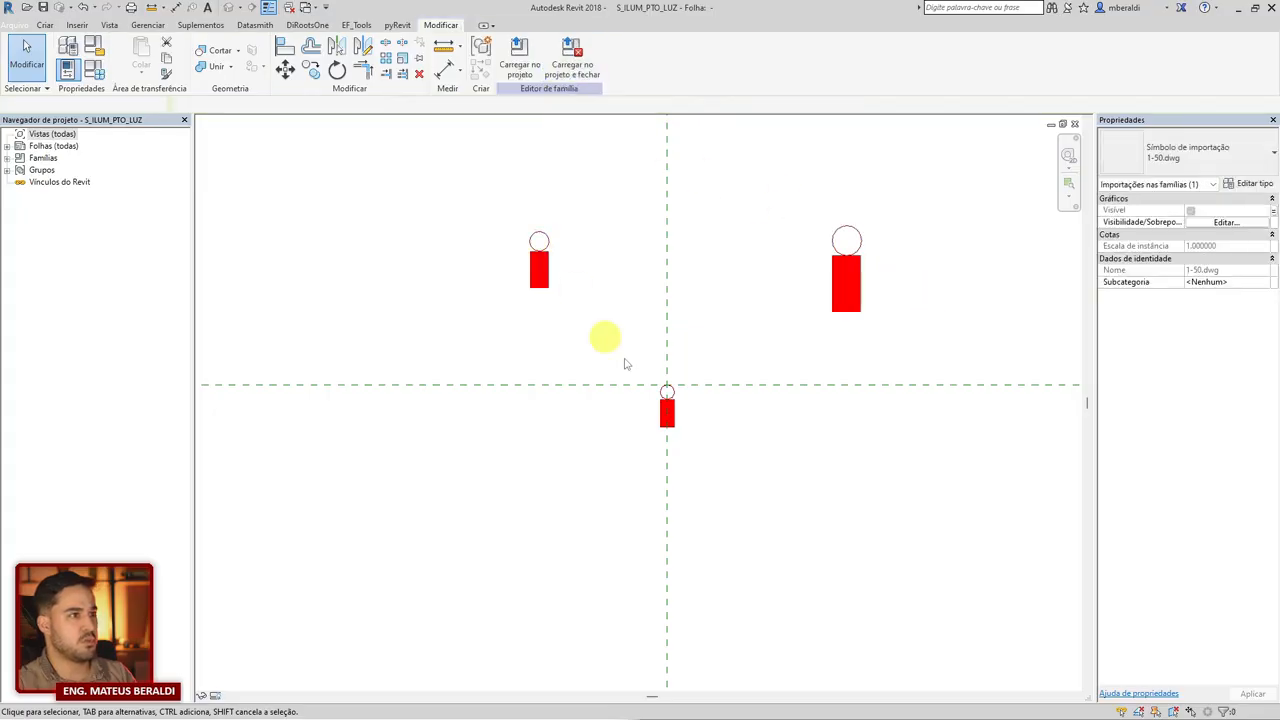
click(674, 418)
click(560, 60)
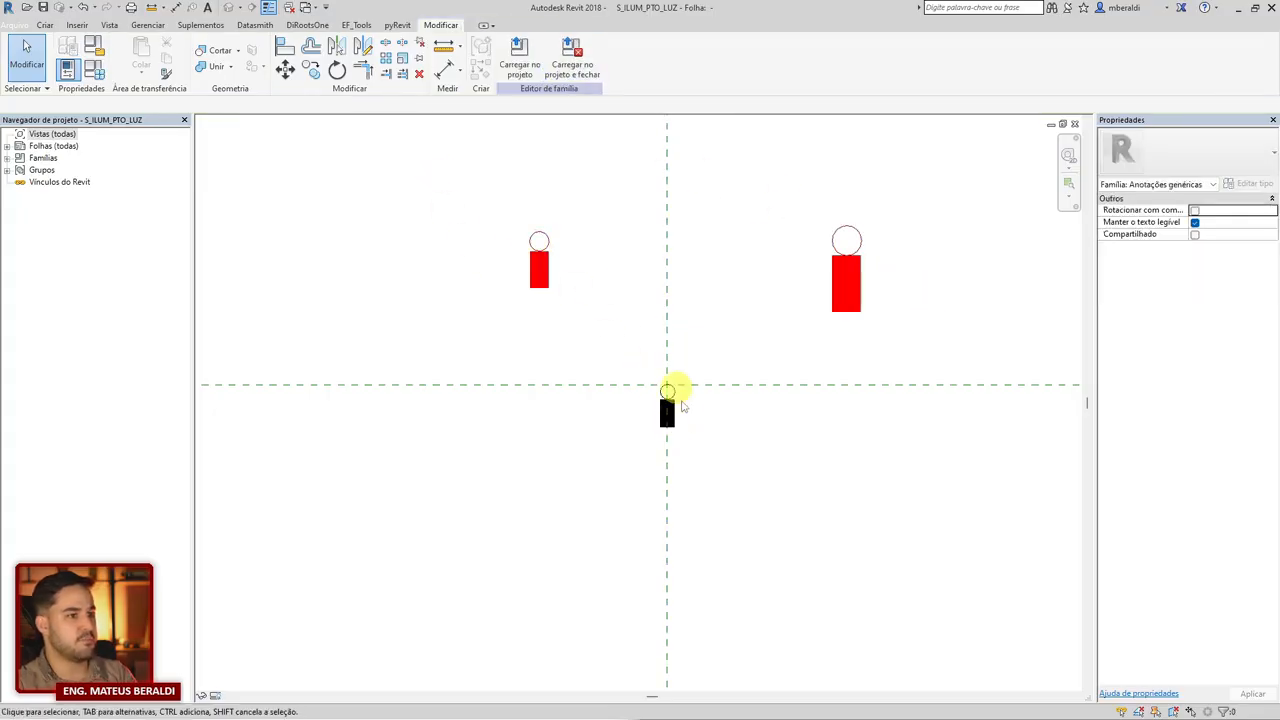
Set the colour of the smallest symbol's filled region type 1-100.dwg-4 to RGB 000-128-255.
click(675, 422)
scroll(677, 424, up, 1)
middle_drag(678, 426, 675, 463)
click(1255, 184)
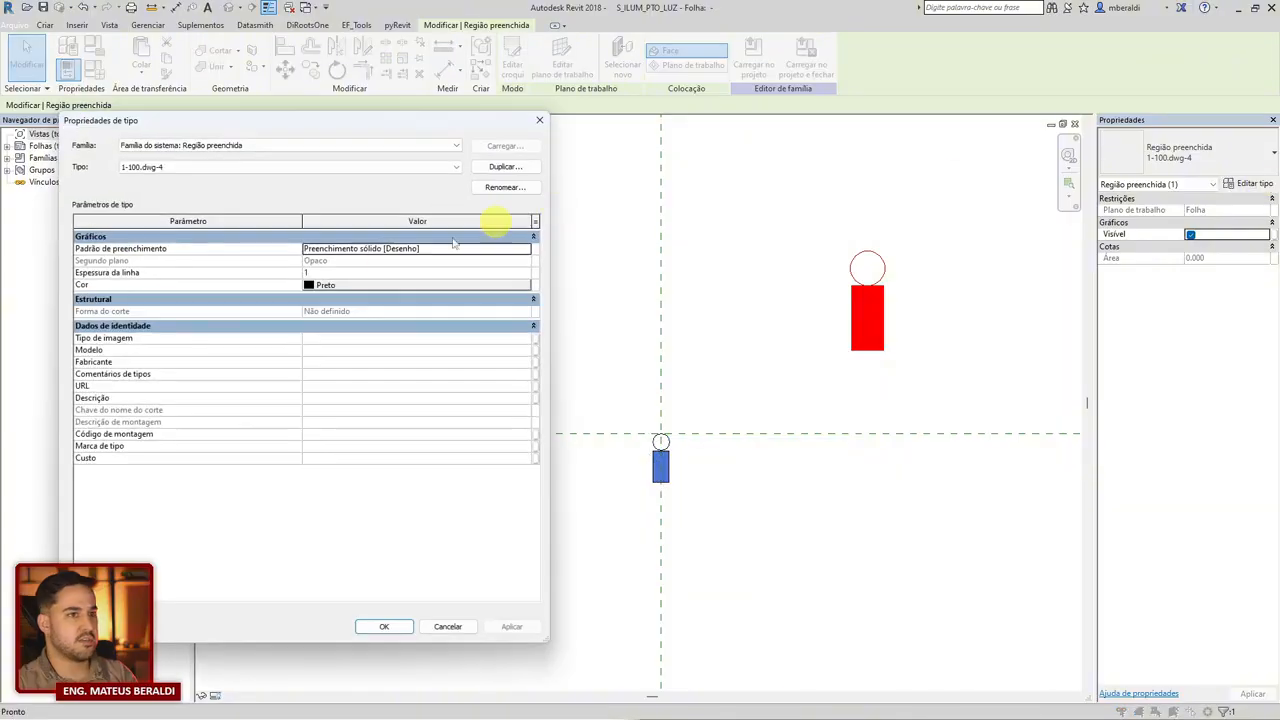
click(333, 288)
click(262, 284)
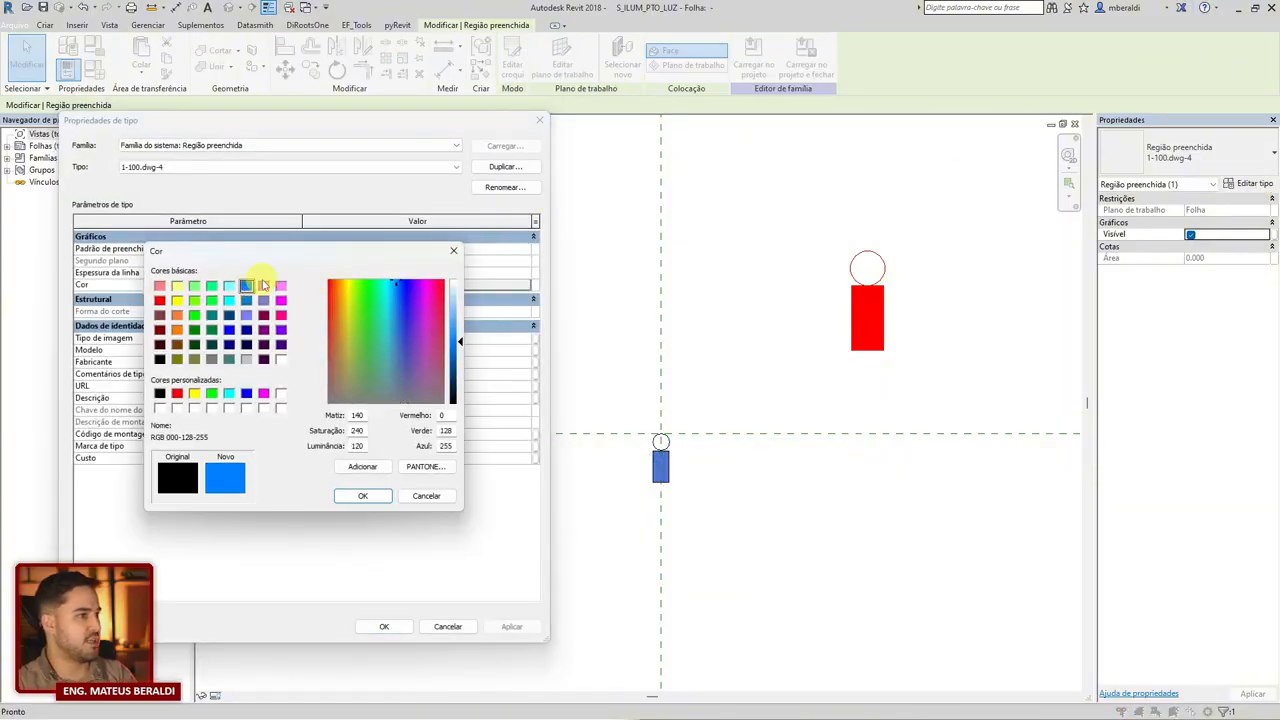
click(342, 490)
click(381, 620)
click(820, 291)
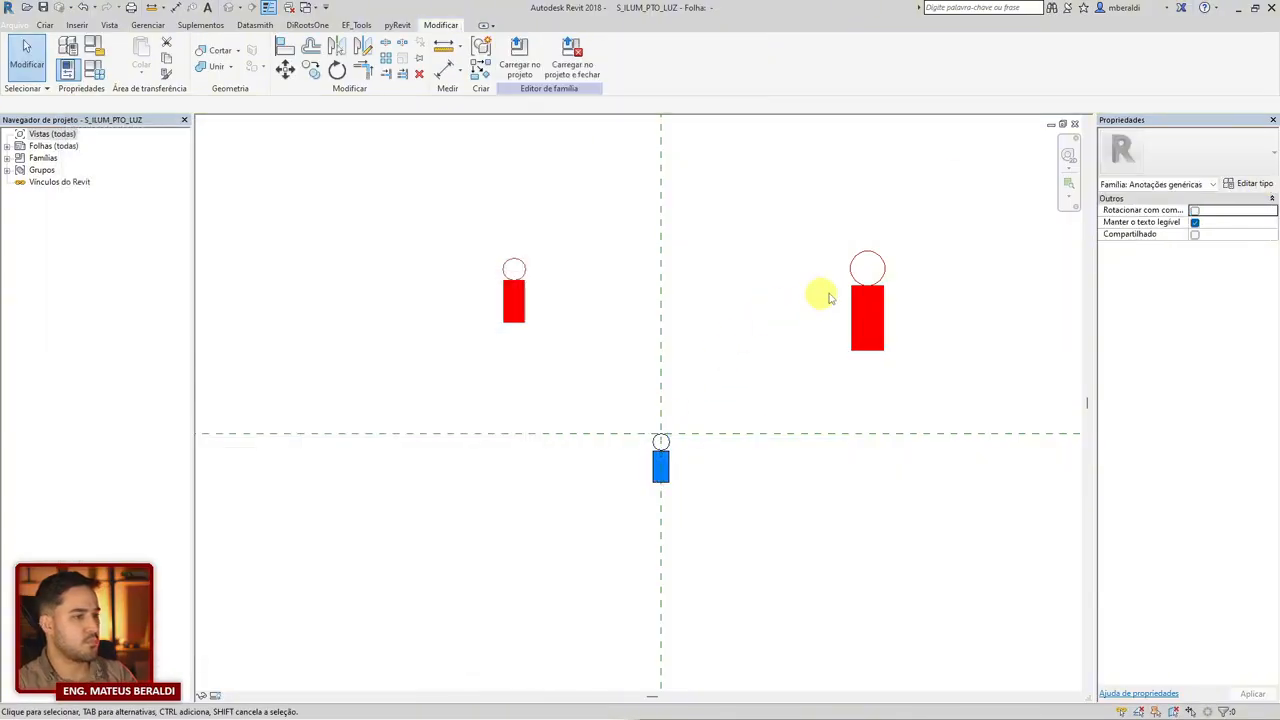
Set the colour of the largest symbol's filled region type 1-75.dwg-3 to RGB 000-128-255.
click(884, 314)
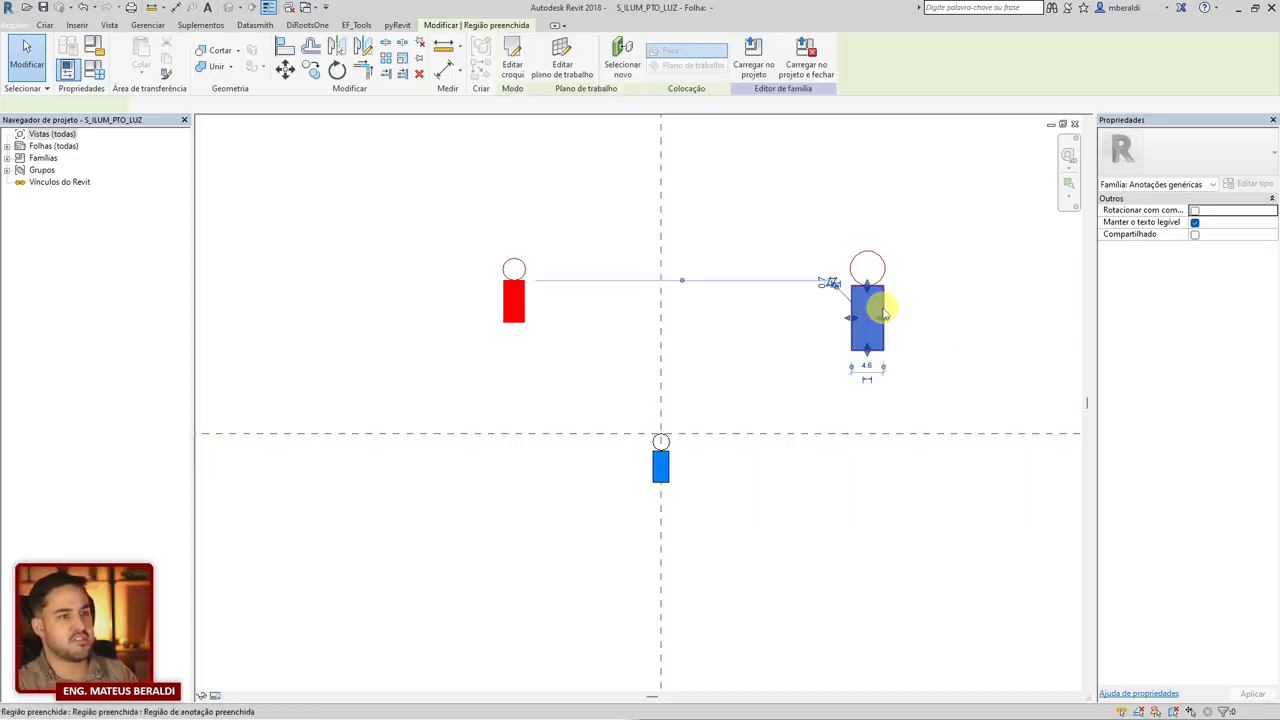
click(1249, 184)
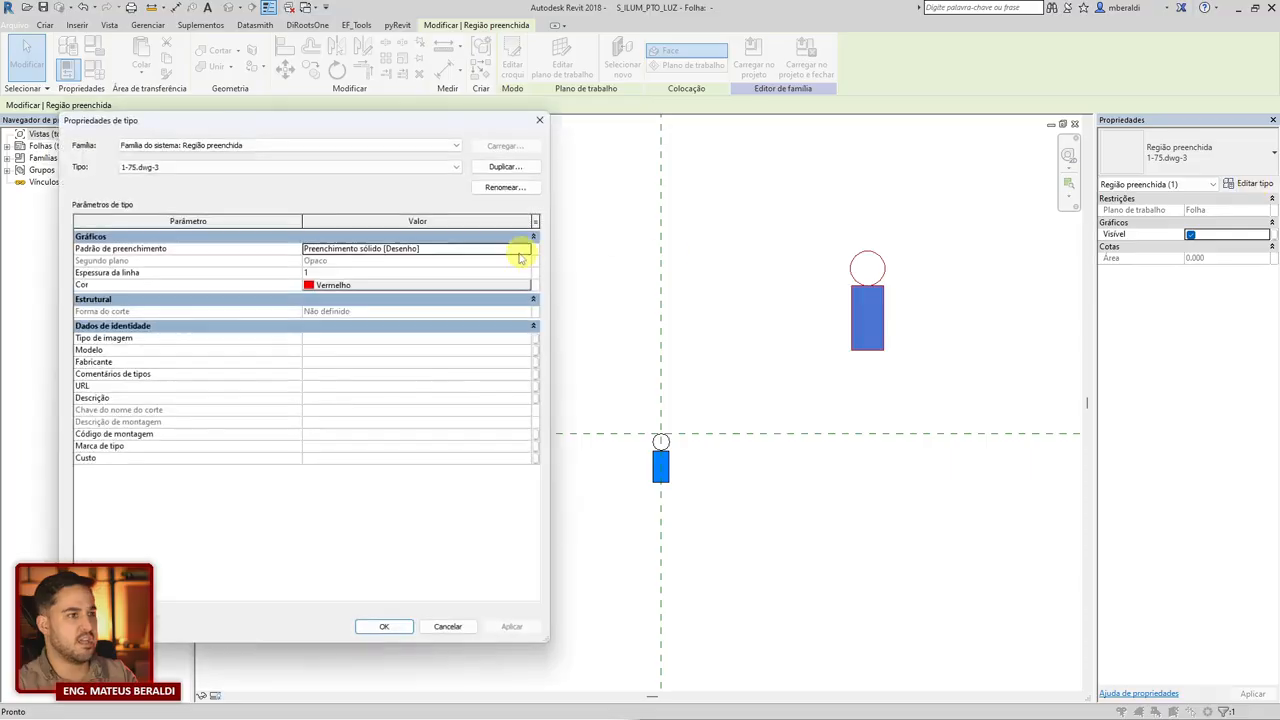
click(435, 289)
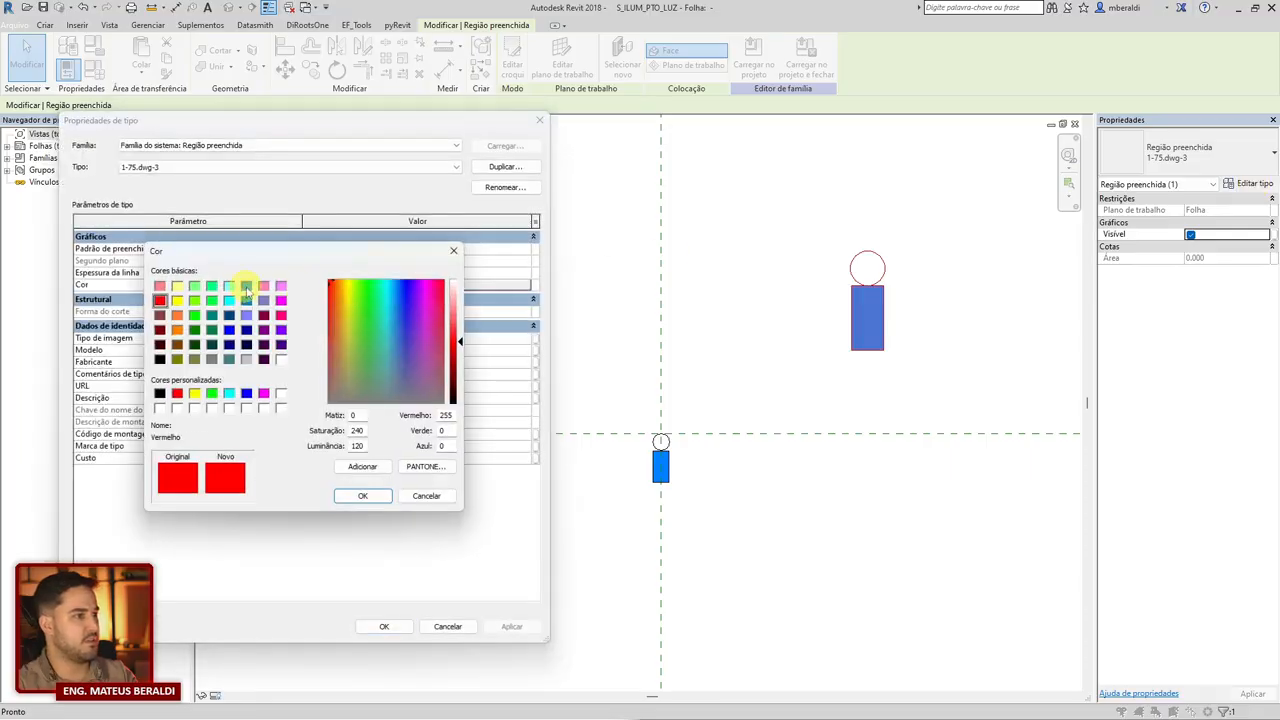
click(246, 289)
click(363, 496)
click(384, 626)
click(503, 540)
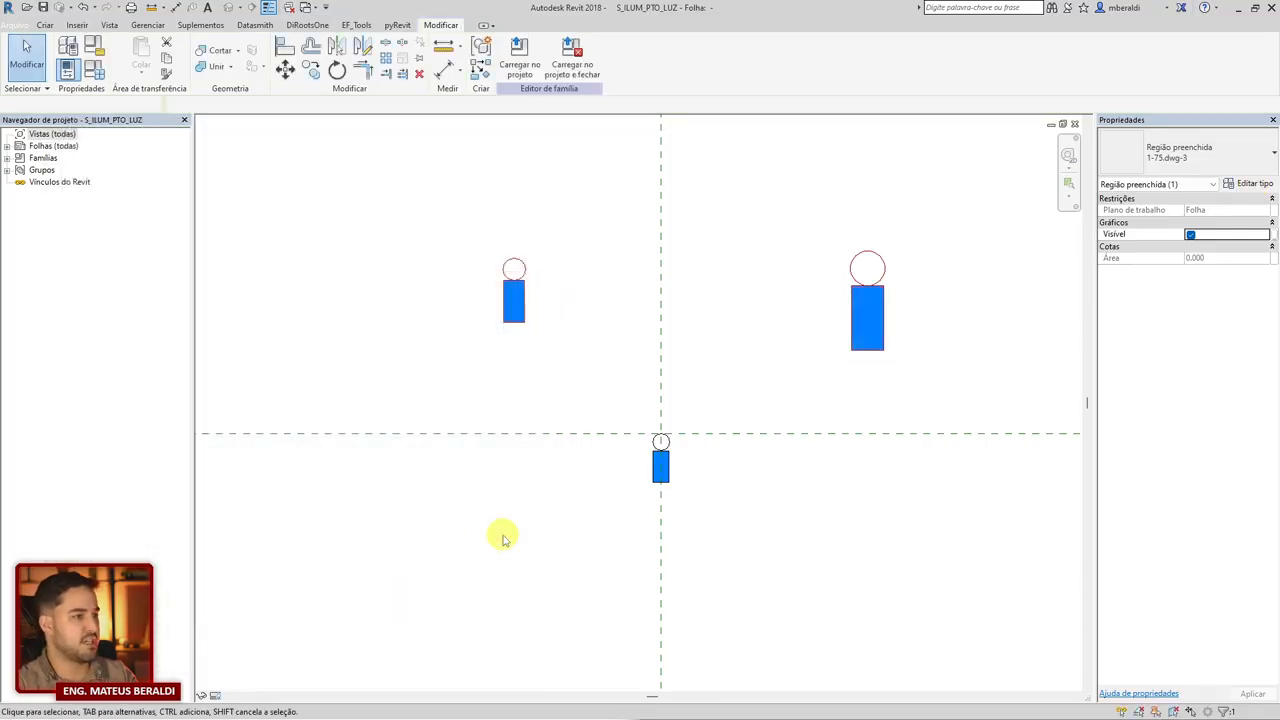
Assign every line of the three symbols, across all line categories and excluding the filled regions, to the A-DETL subcategory.
key(ctrl+a)
click(717, 62)
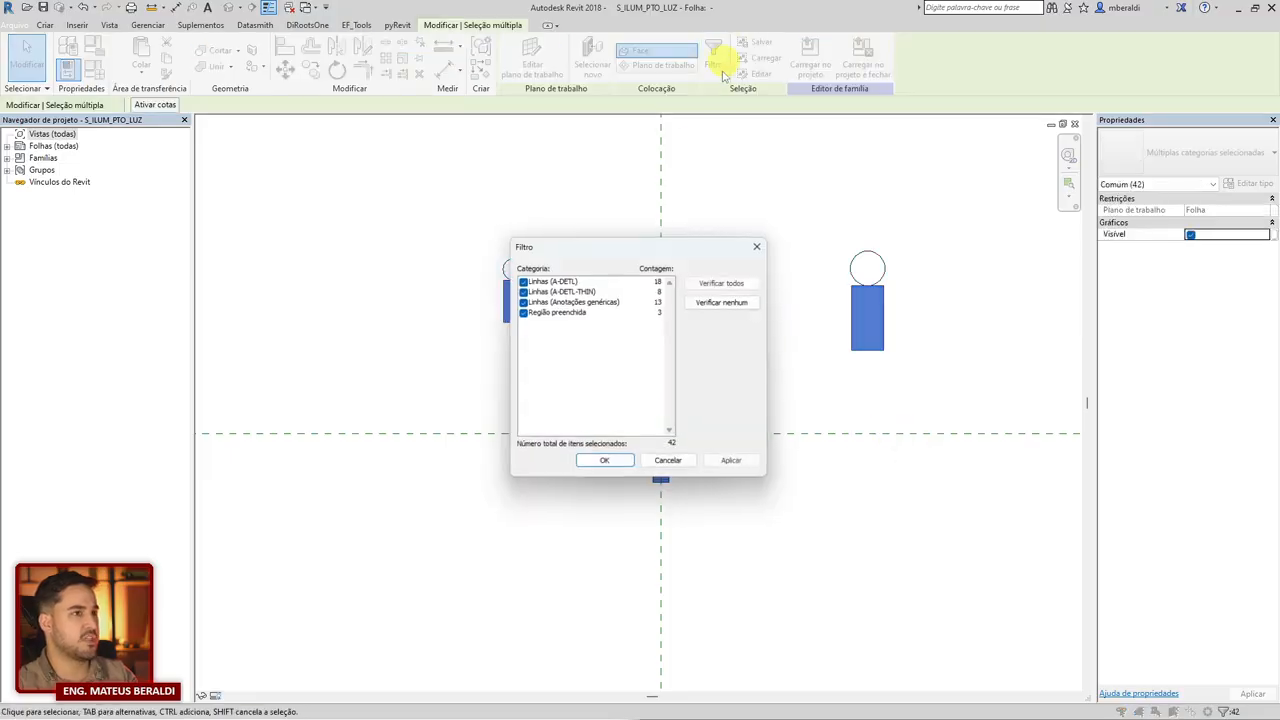
click(726, 301)
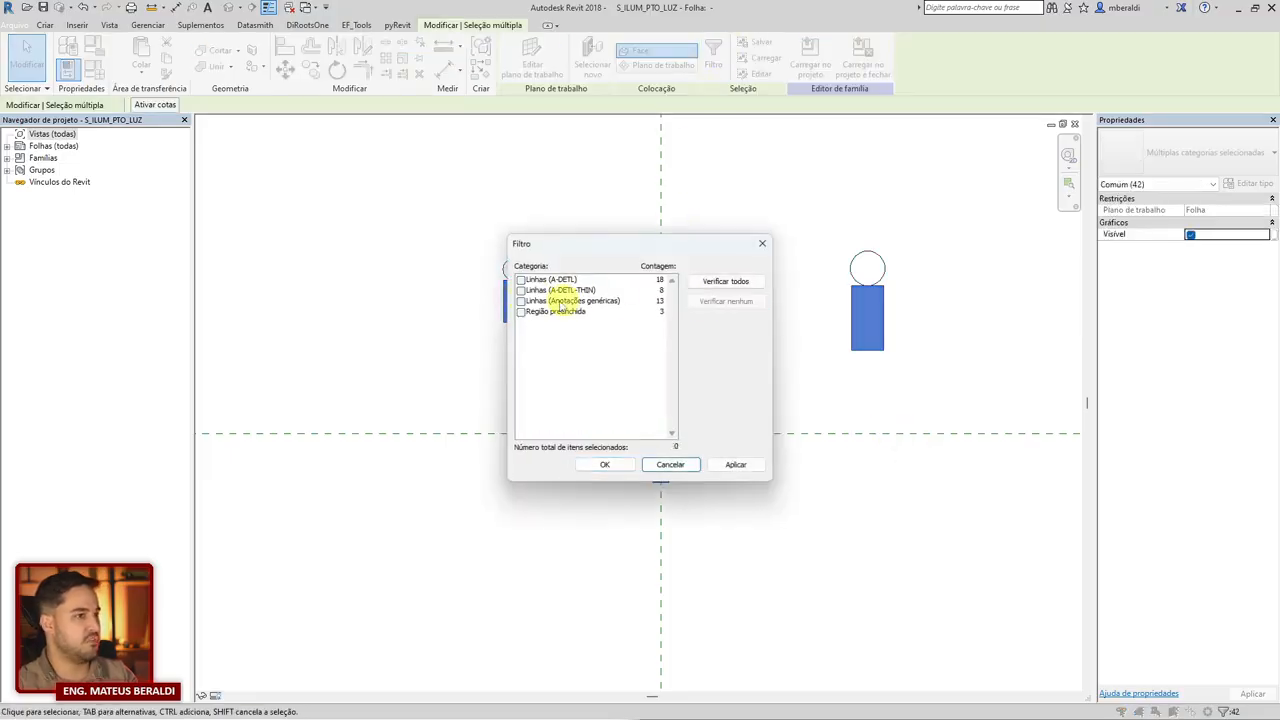
click(520, 300)
click(520, 290)
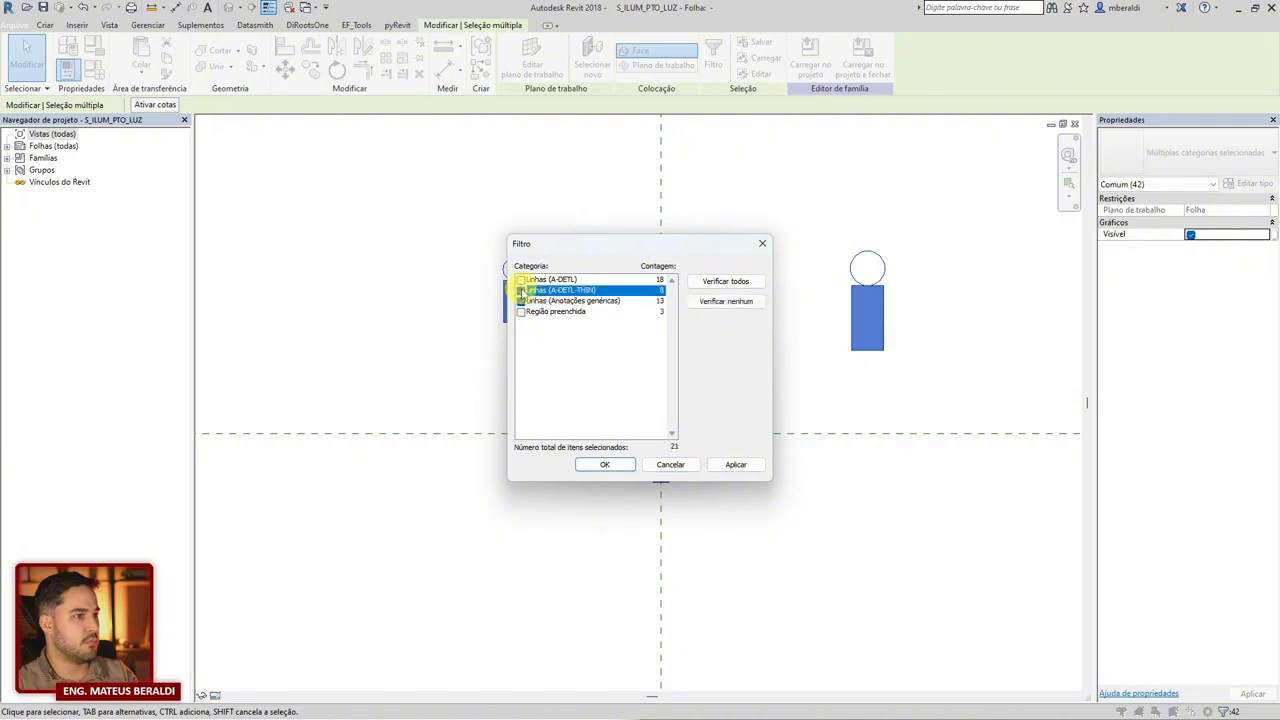
click(520, 279)
click(606, 465)
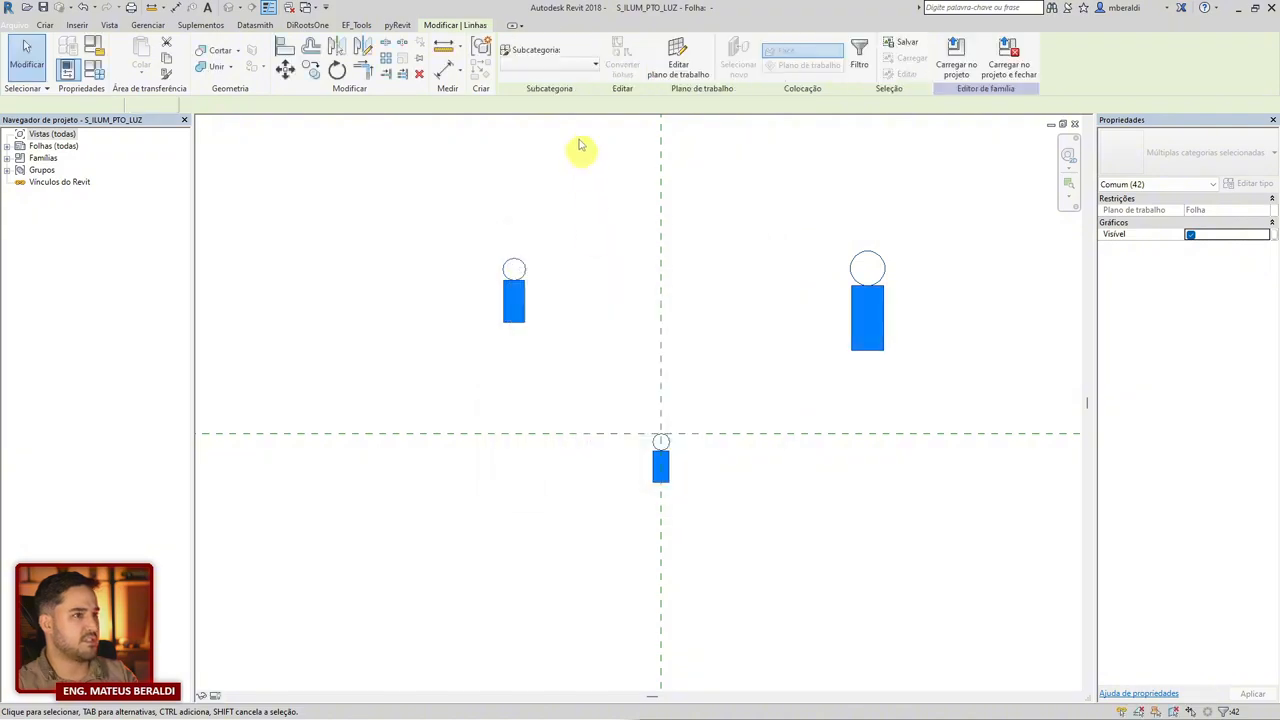
click(560, 64)
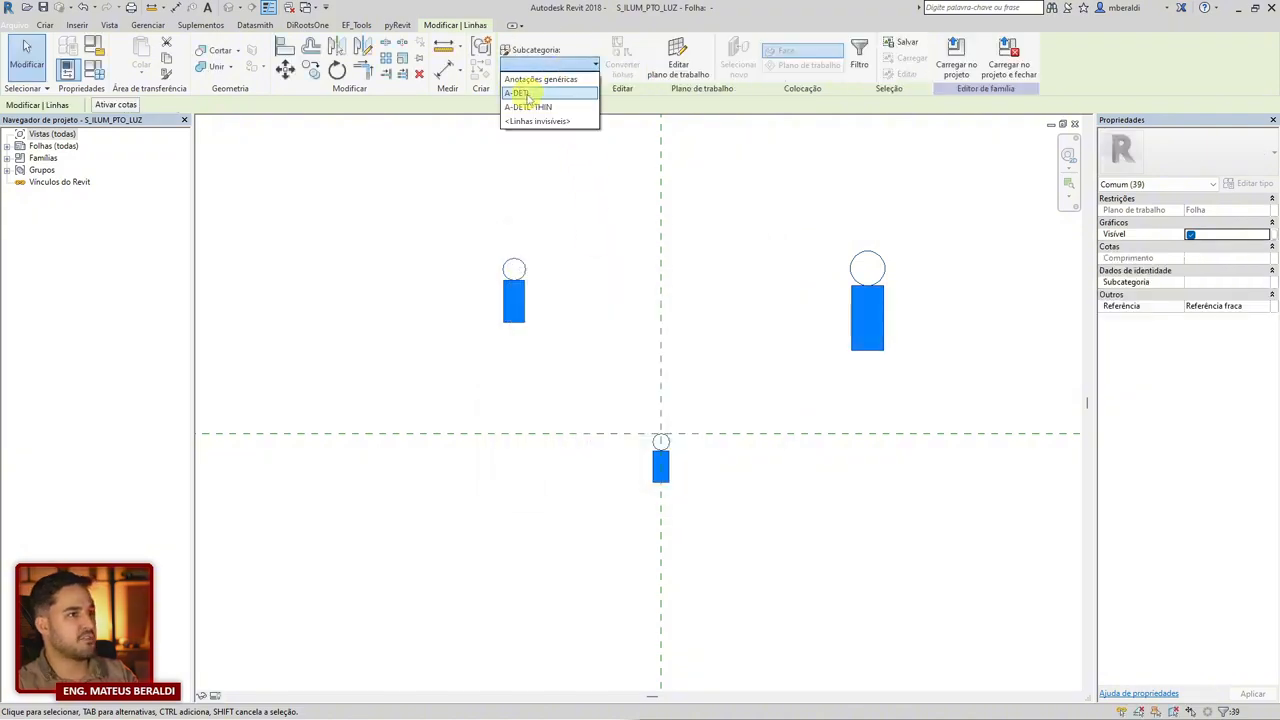
click(527, 95)
click(580, 230)
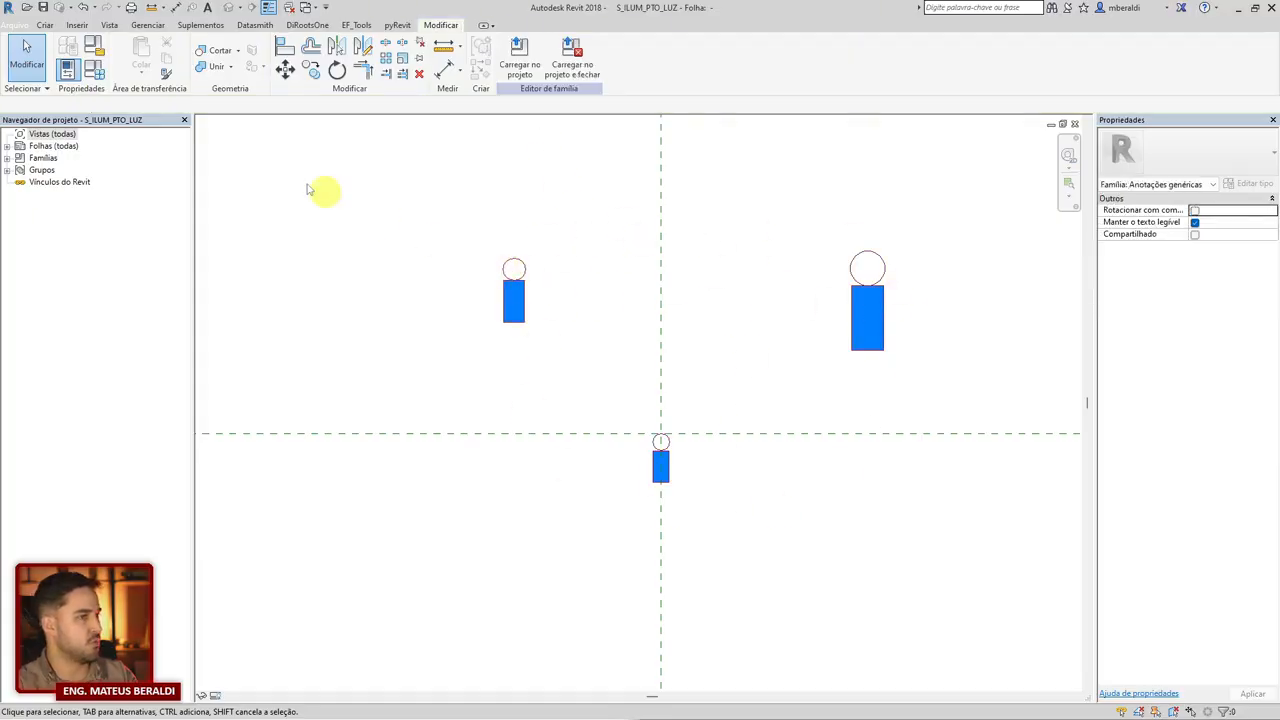
Rename the A-DETL subcategory of the generic annotations to S_ILUMINACAO in the object styles.
click(150, 25)
click(110, 55)
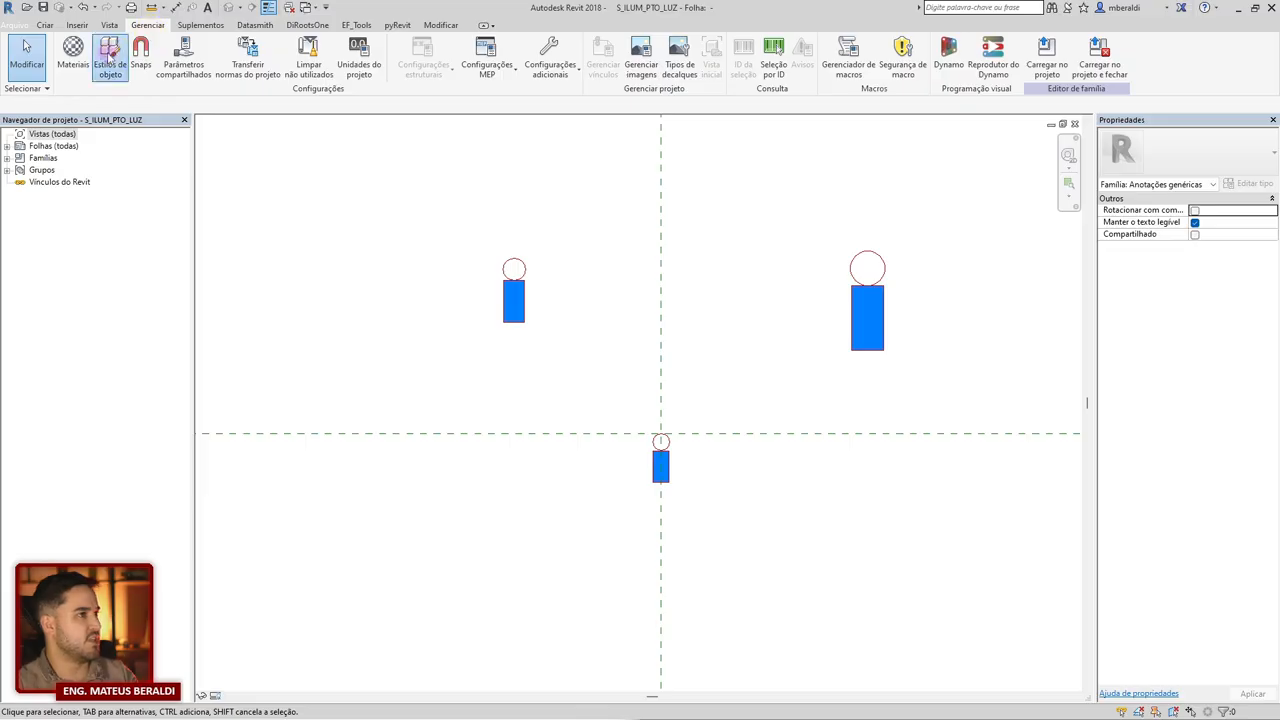
click(662, 139)
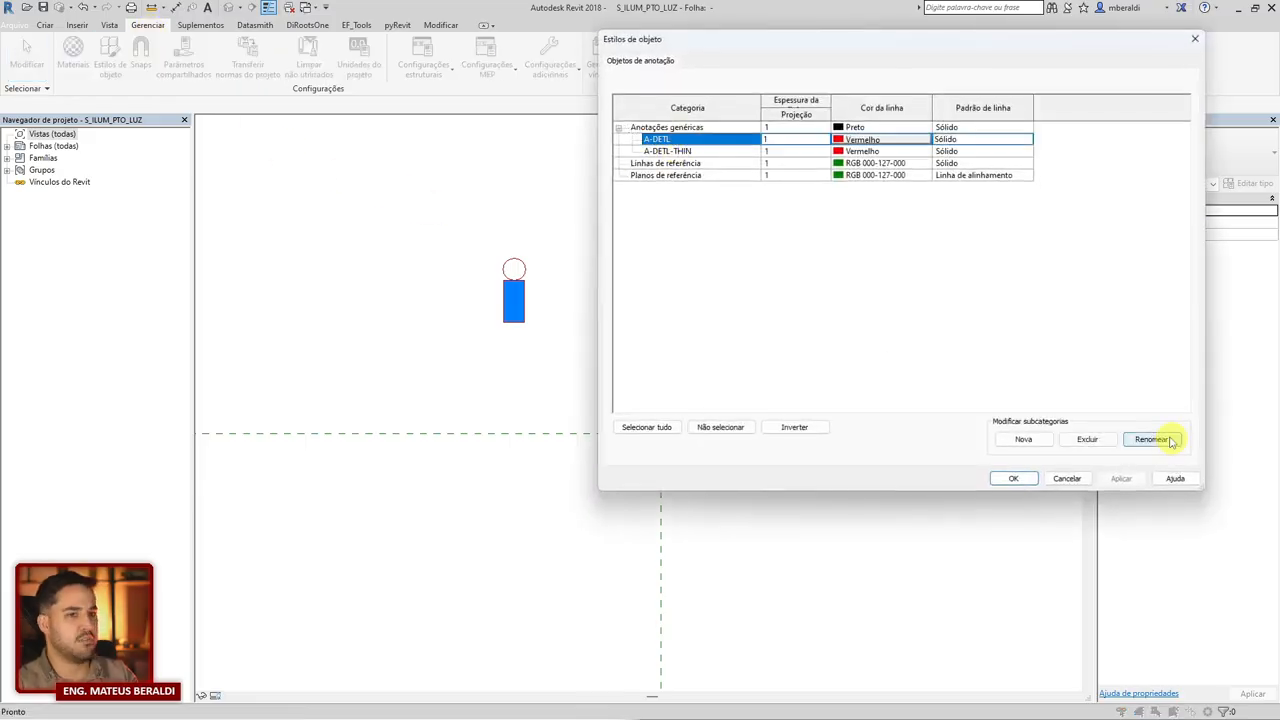
click(1150, 439)
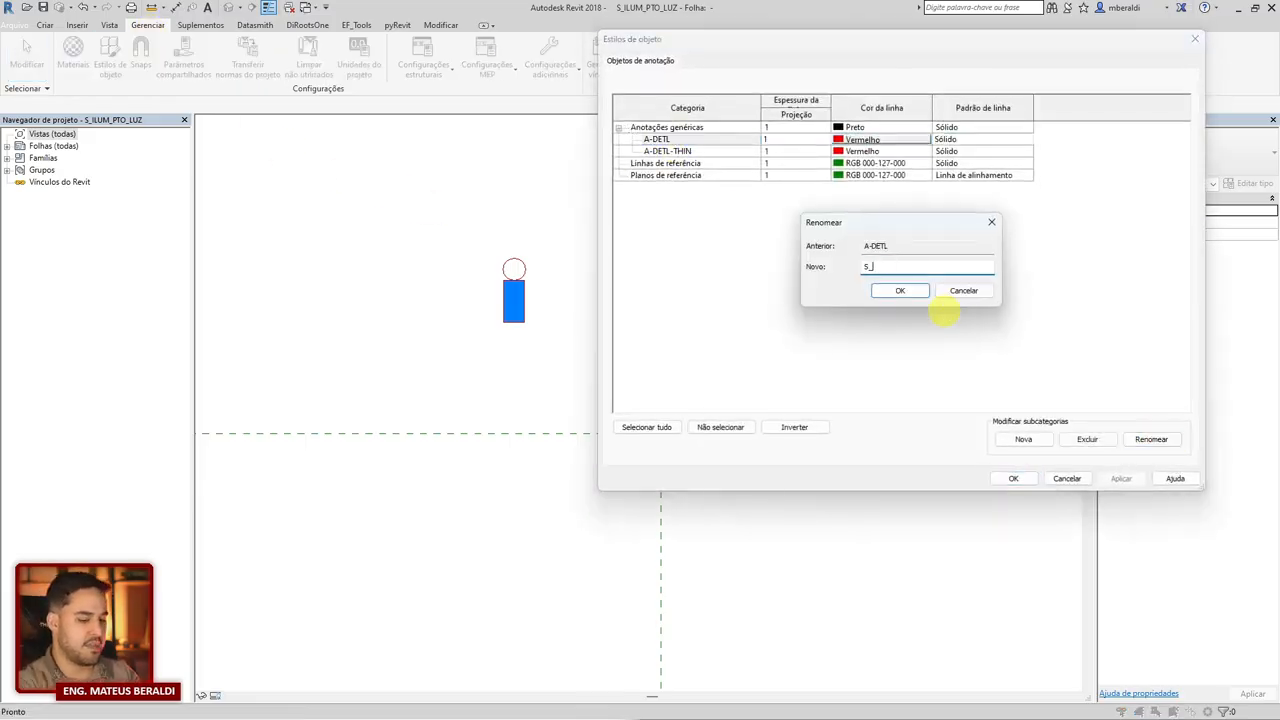
text(S_ILUMINACAO)
key(Return)
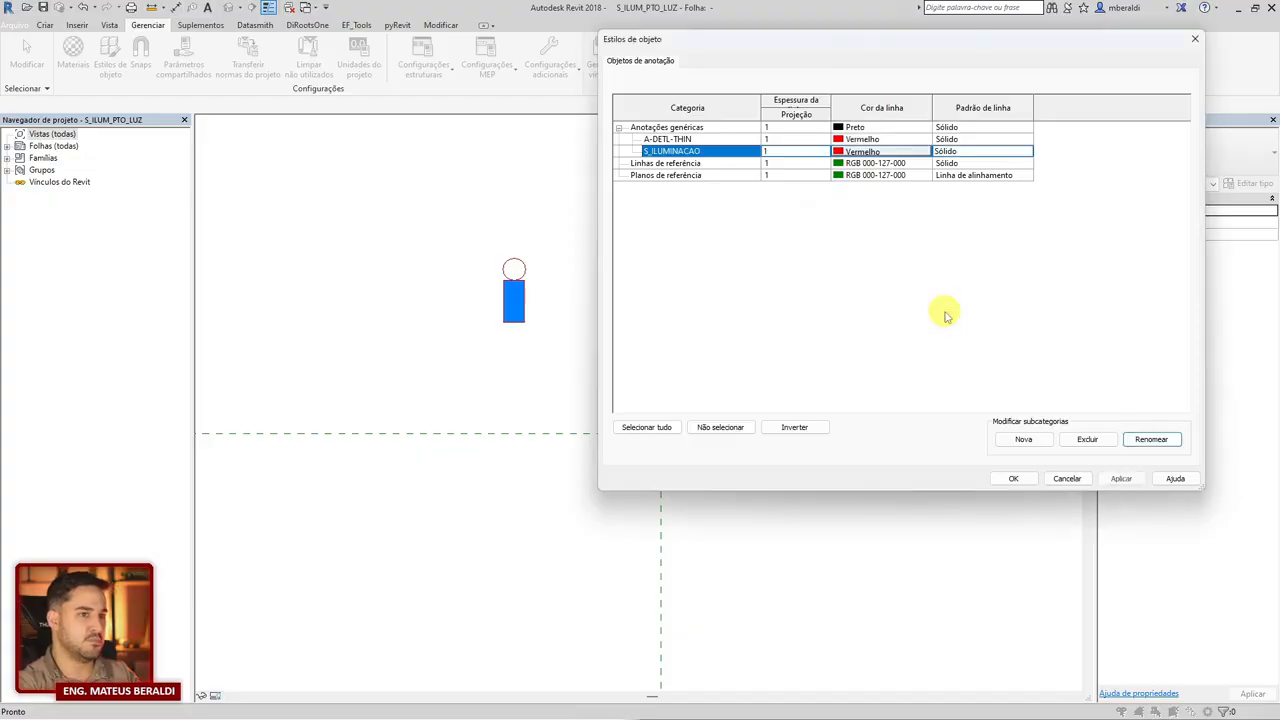
Rename the A-DETL-THIN subcategory to S_ILUMINACAO_THIN and apply the object styles.
click(700, 139)
click(1147, 447)
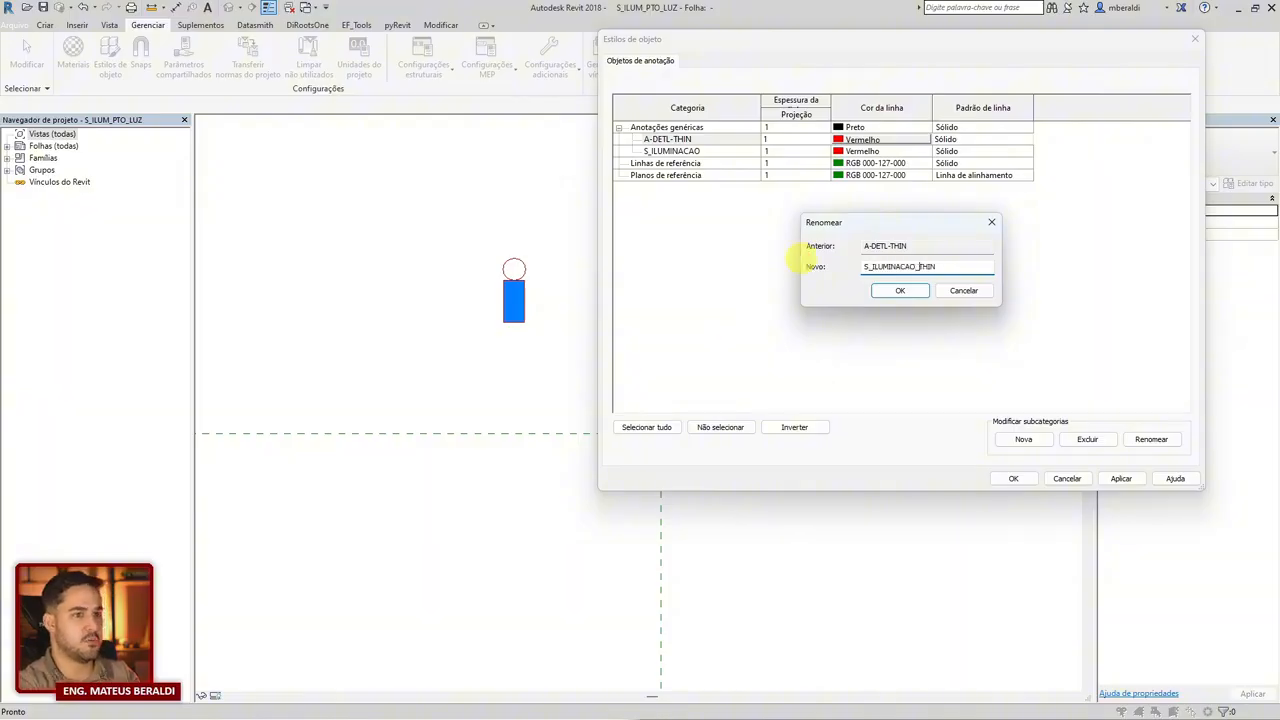
key(Return)
click(1013, 479)
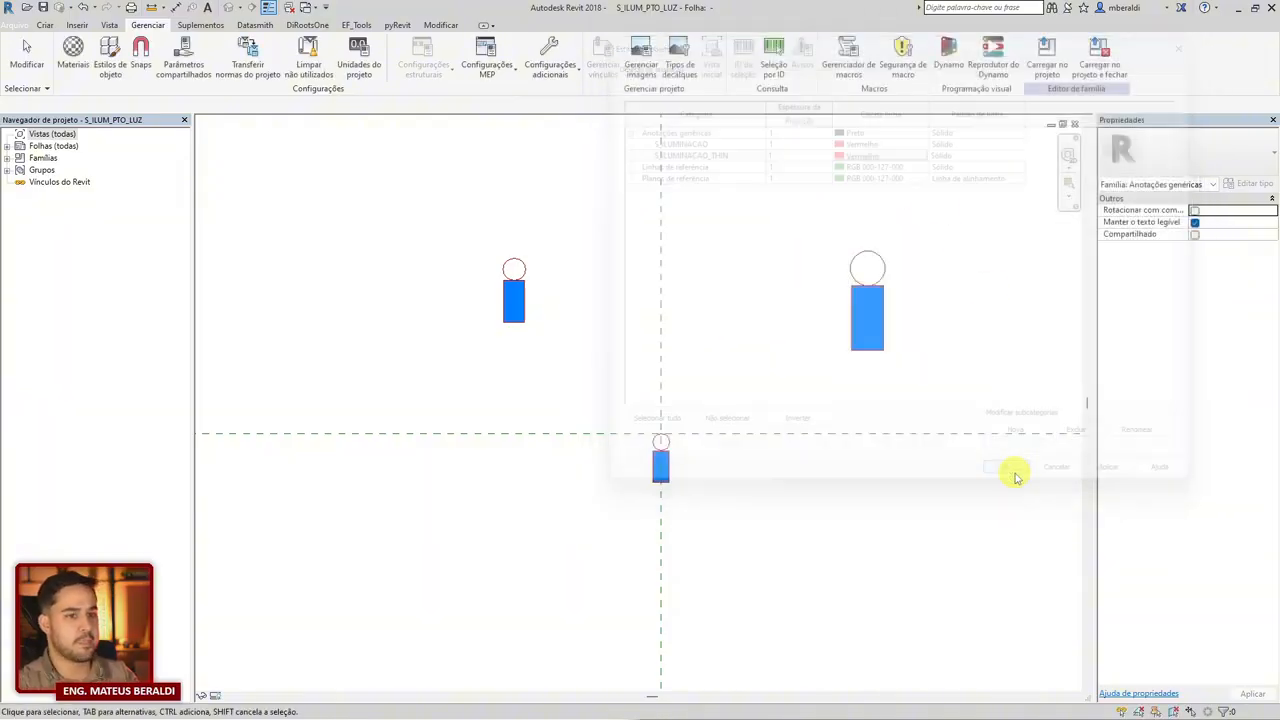
Link the visibility of the largest, mid-sized and smallest symbols to the family parameters 1-50, 1-75 and 1-100 respectively.
drag(951, 398, 763, 180)
click(1271, 234)
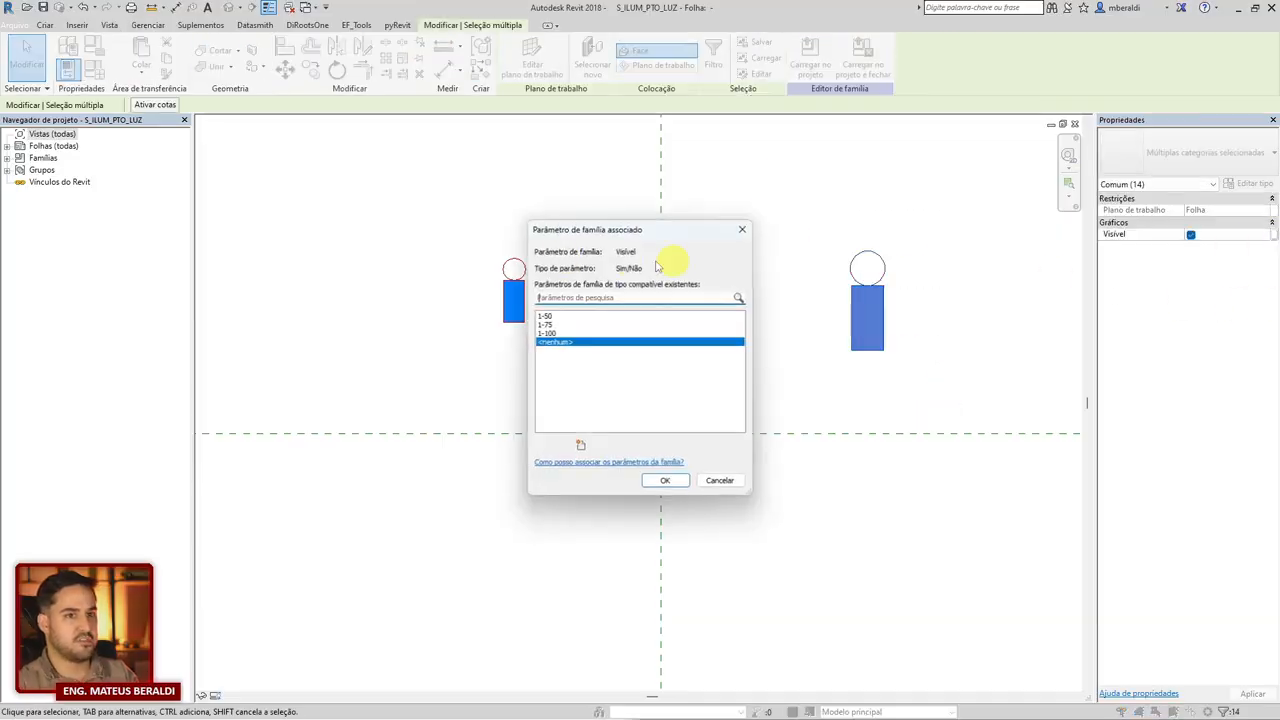
click(562, 316)
click(666, 481)
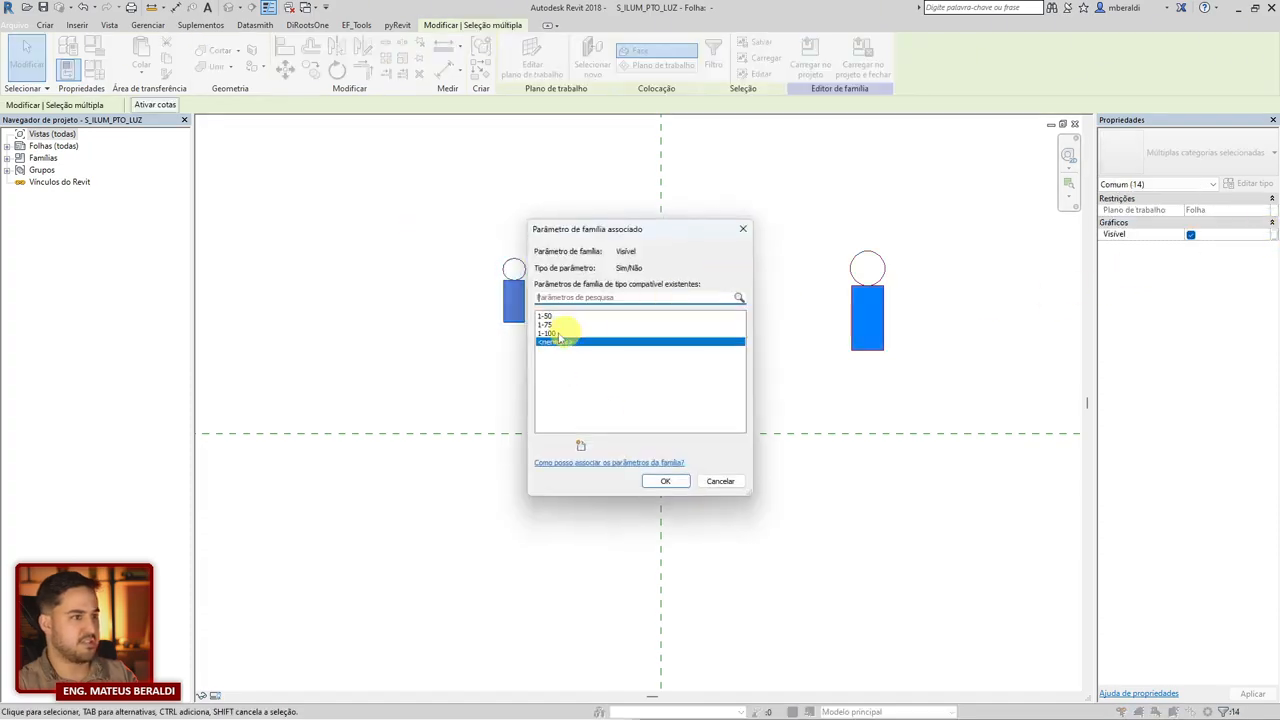
click(562, 323)
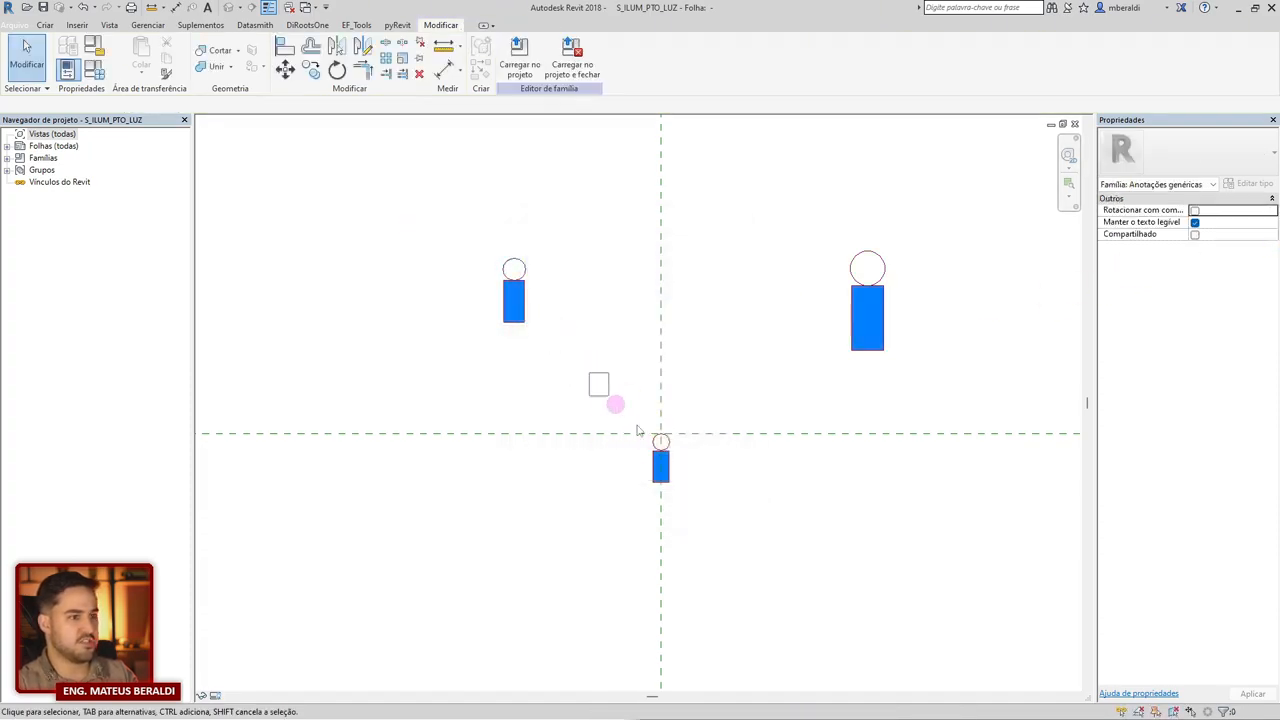
drag(637, 426, 780, 563)
click(1274, 234)
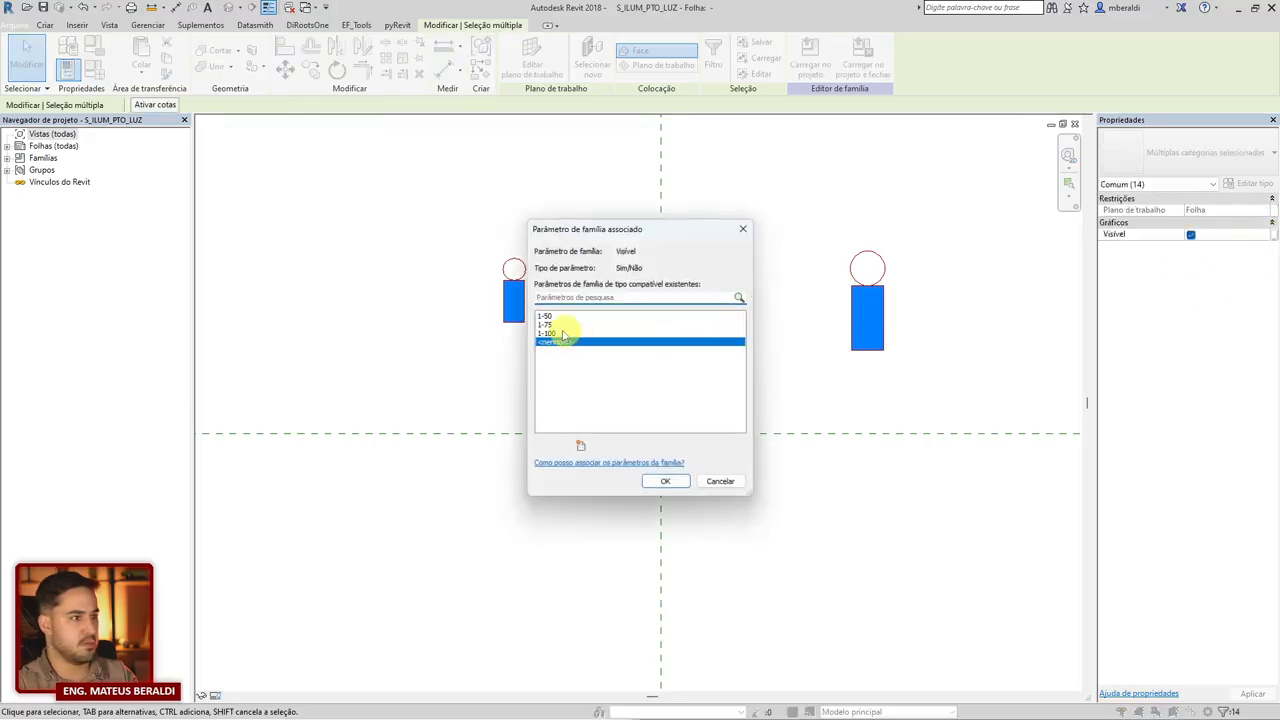
double_click(556, 335)
Move the mid-sized symbol from the top of its circle to the intersection of the reference planes.
drag(577, 362, 434, 204)
click(285, 67)
click(512, 258)
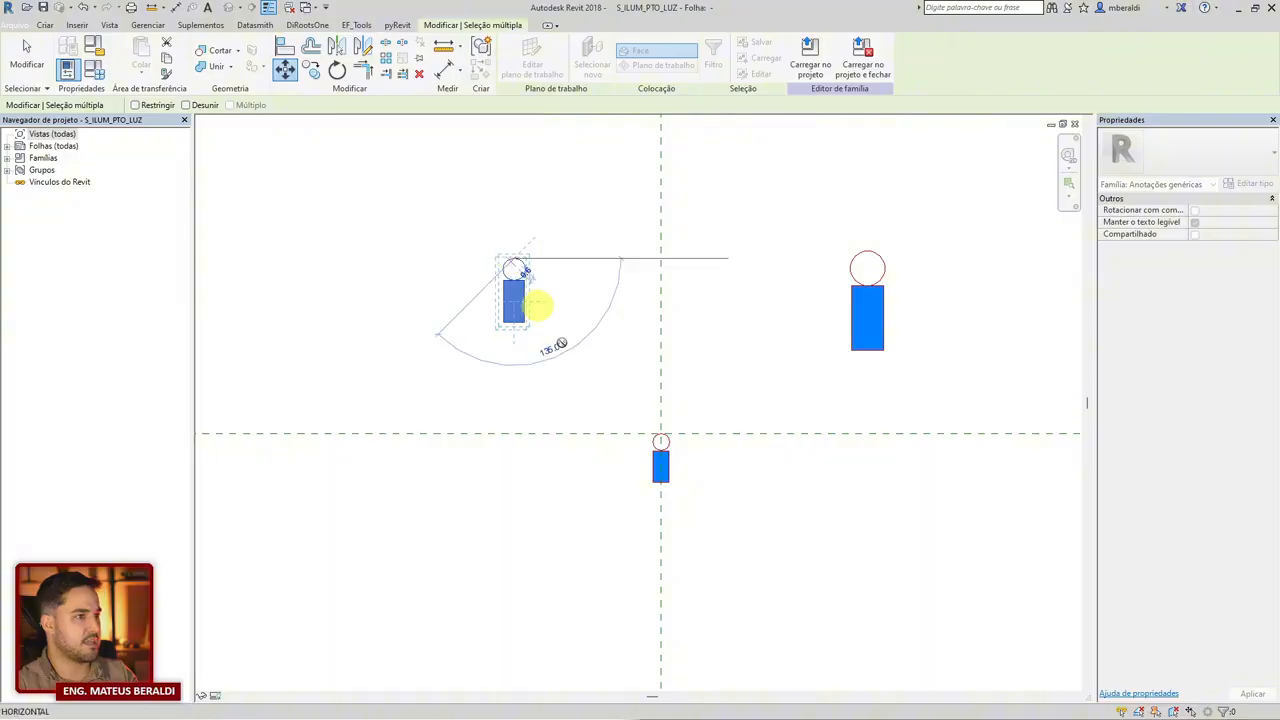
scroll(640, 440, up, 3)
click(690, 396)
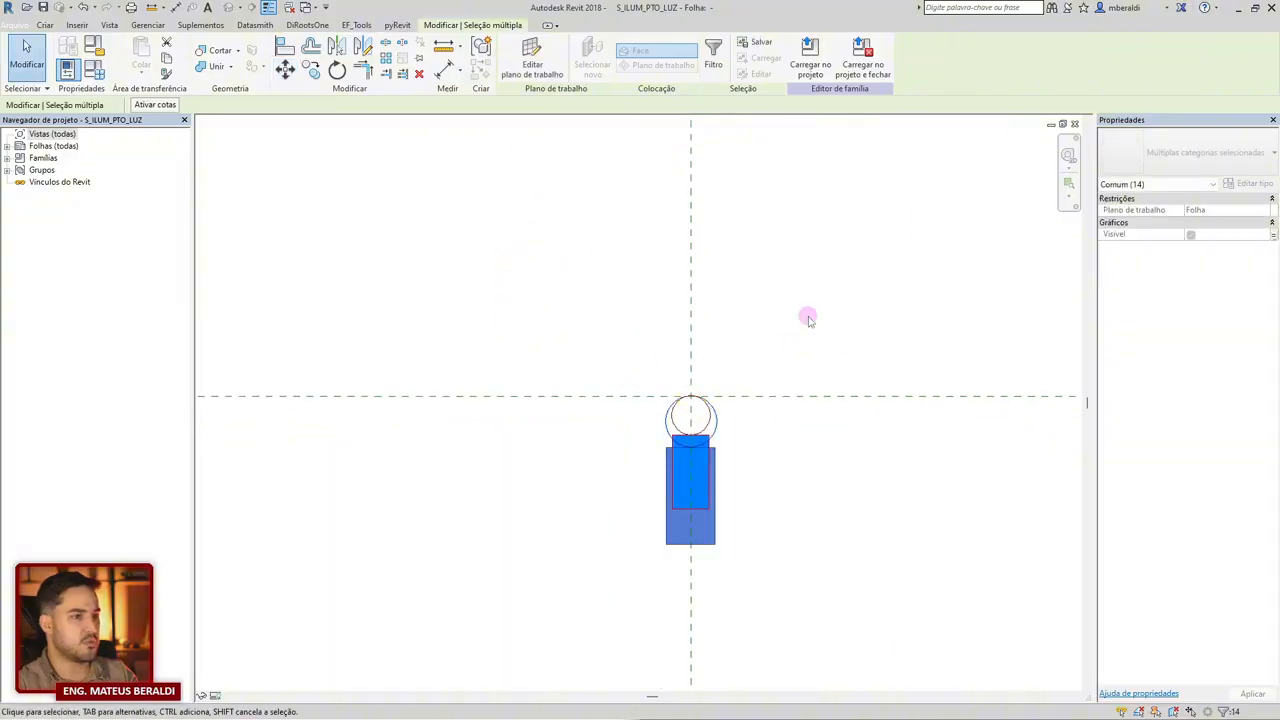
Move the largest symbol from the top of its circle to the reference plane intersection, over the other two symbols.
middle_drag(874, 223, 694, 349)
scroll(706, 435, down, 2)
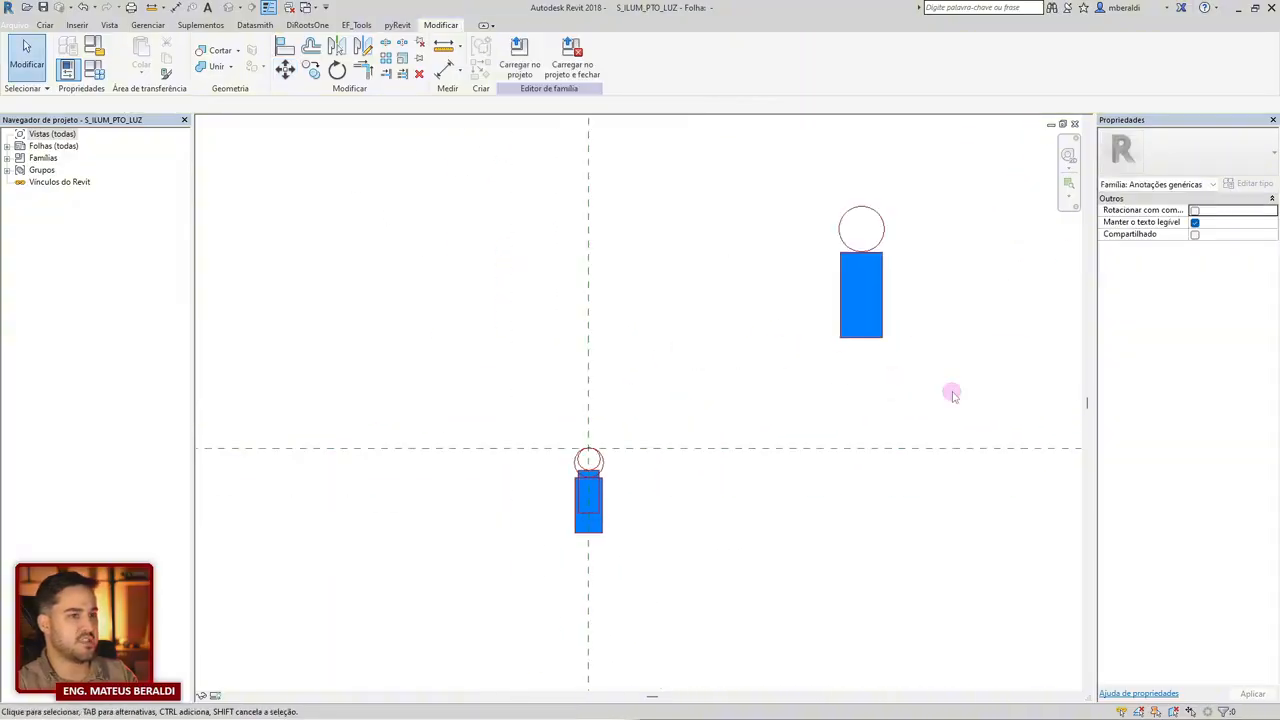
click(286, 70)
click(861, 207)
scroll(664, 416, up, 3)
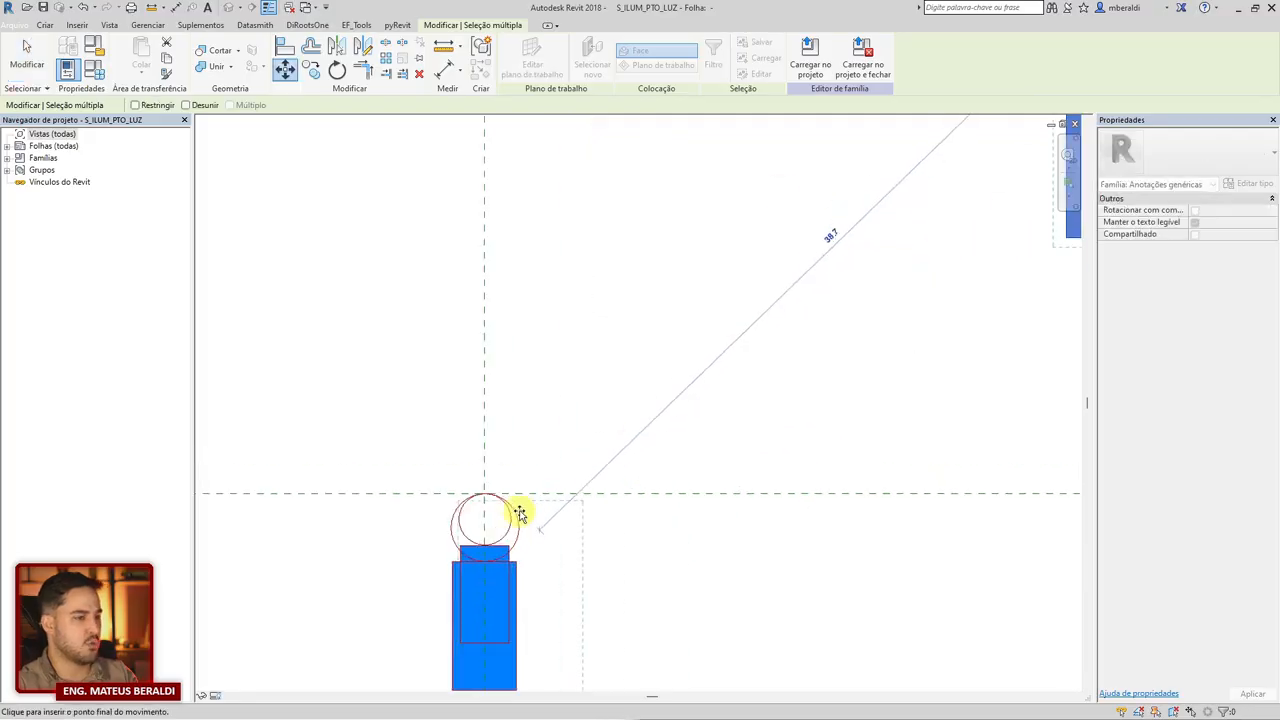
click(481, 492)
scroll(626, 386, down, 2)
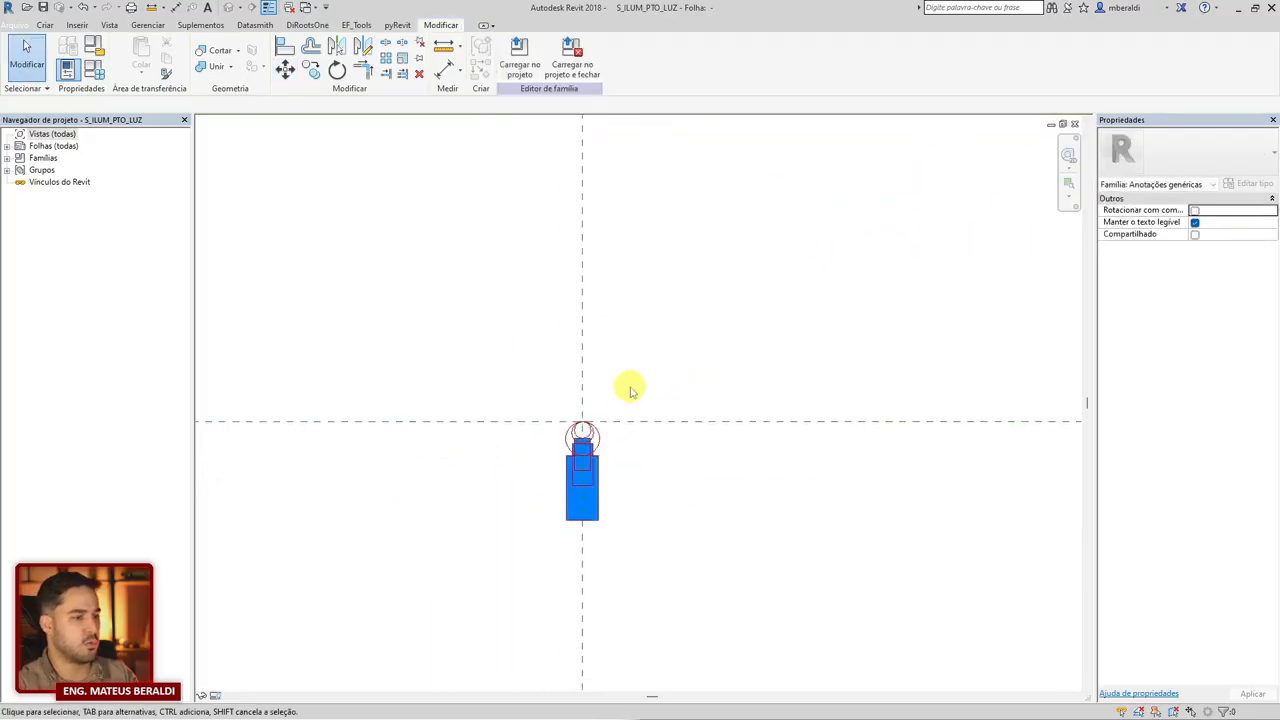
middle_drag(709, 364, 679, 383)
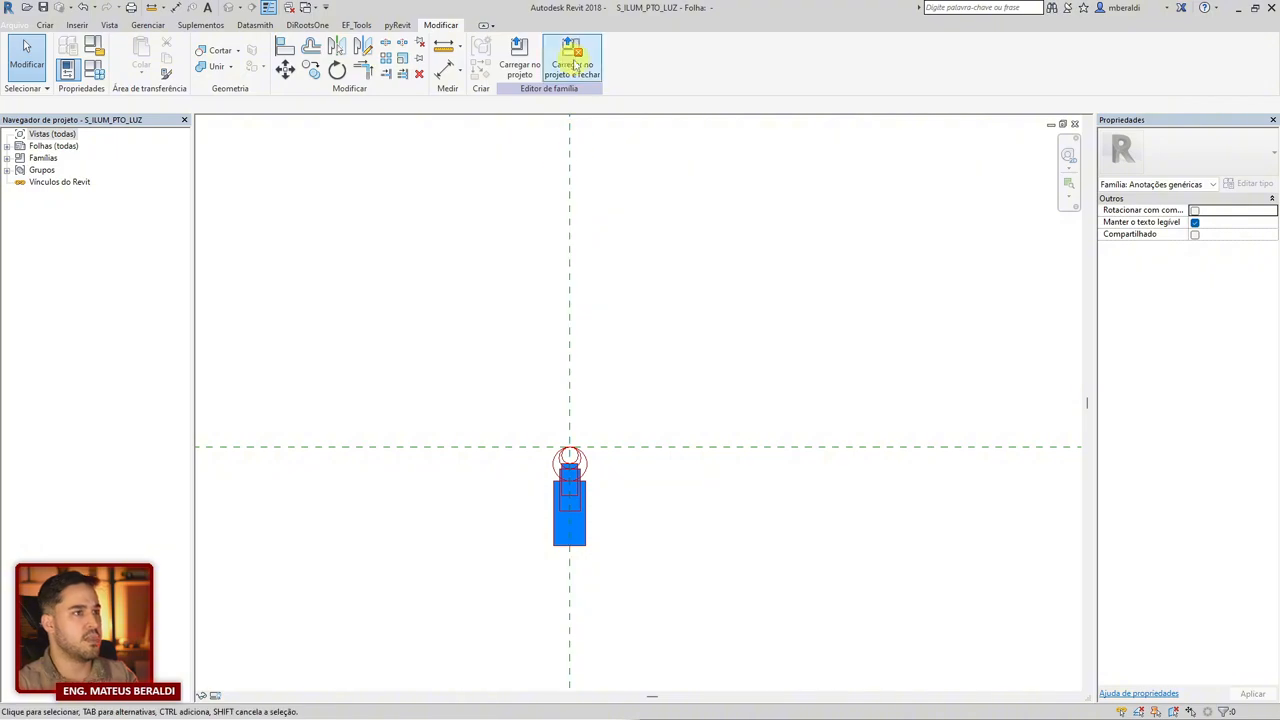
Load the symbol only into Luminária de Emergência - Barra Autônoma.rfa, replacing the existing version, and close it without saving.
click(571, 55)
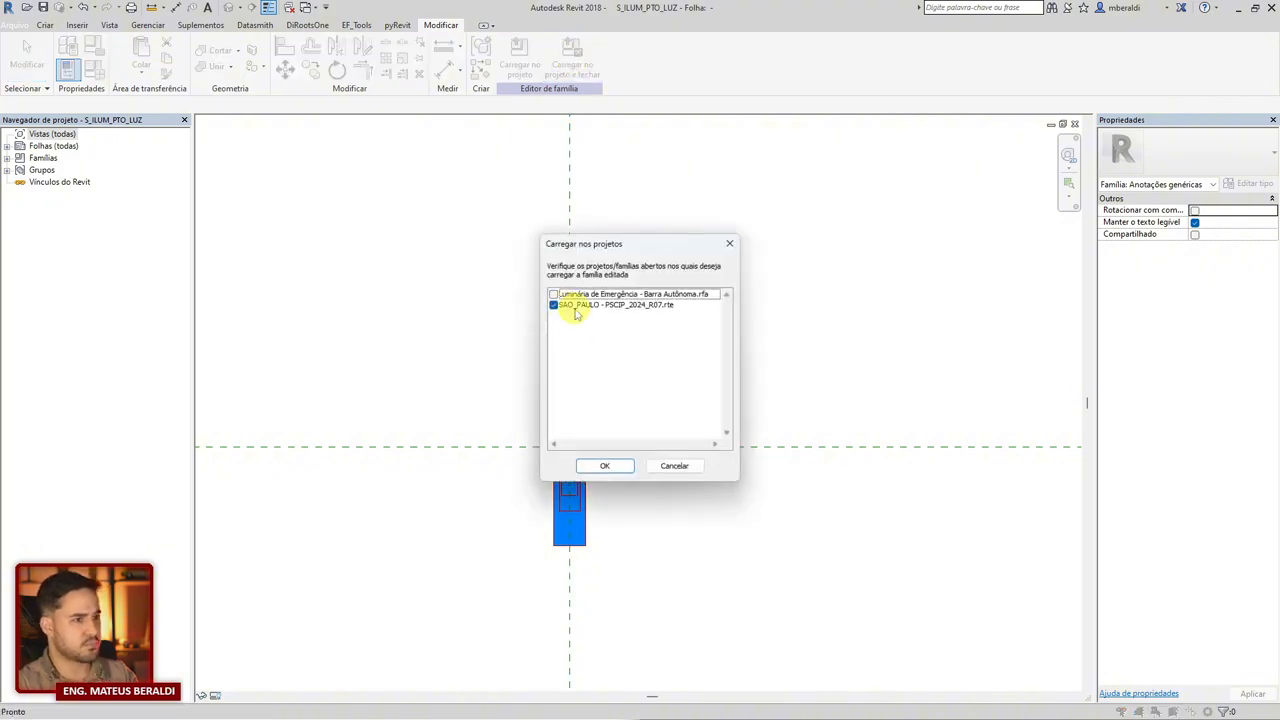
click(565, 295)
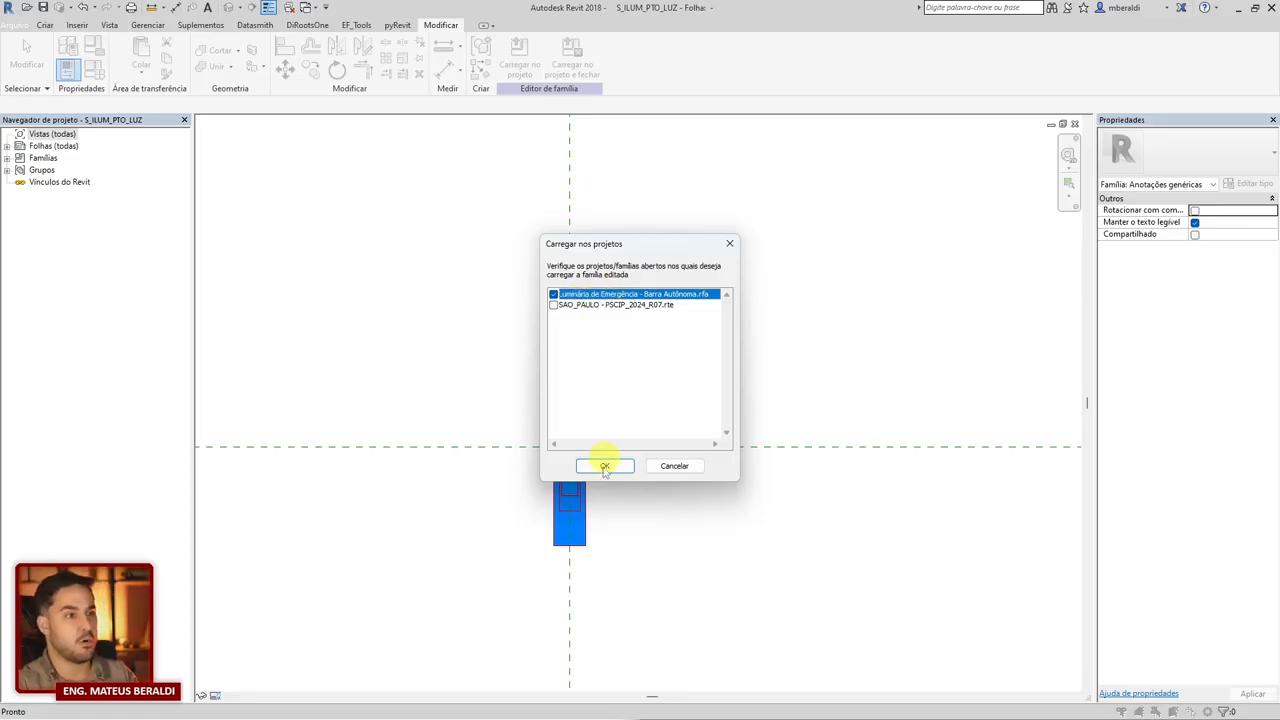
click(605, 466)
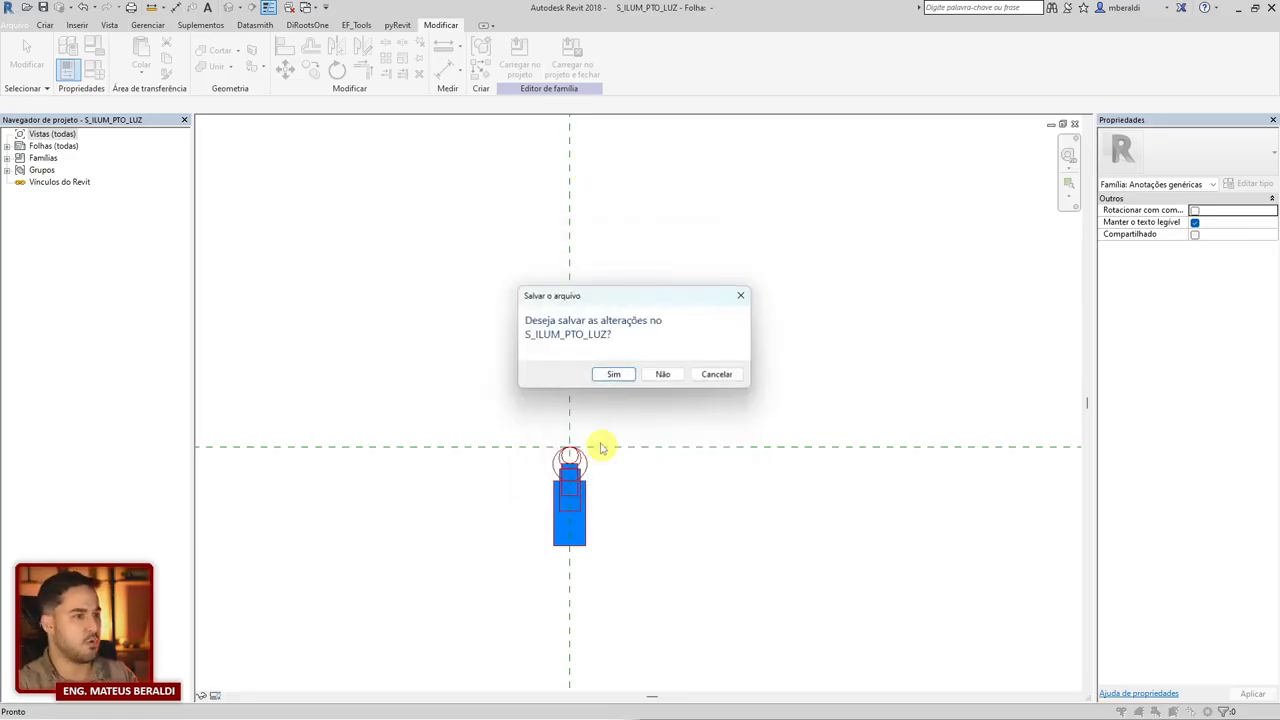
click(665, 377)
click(640, 366)
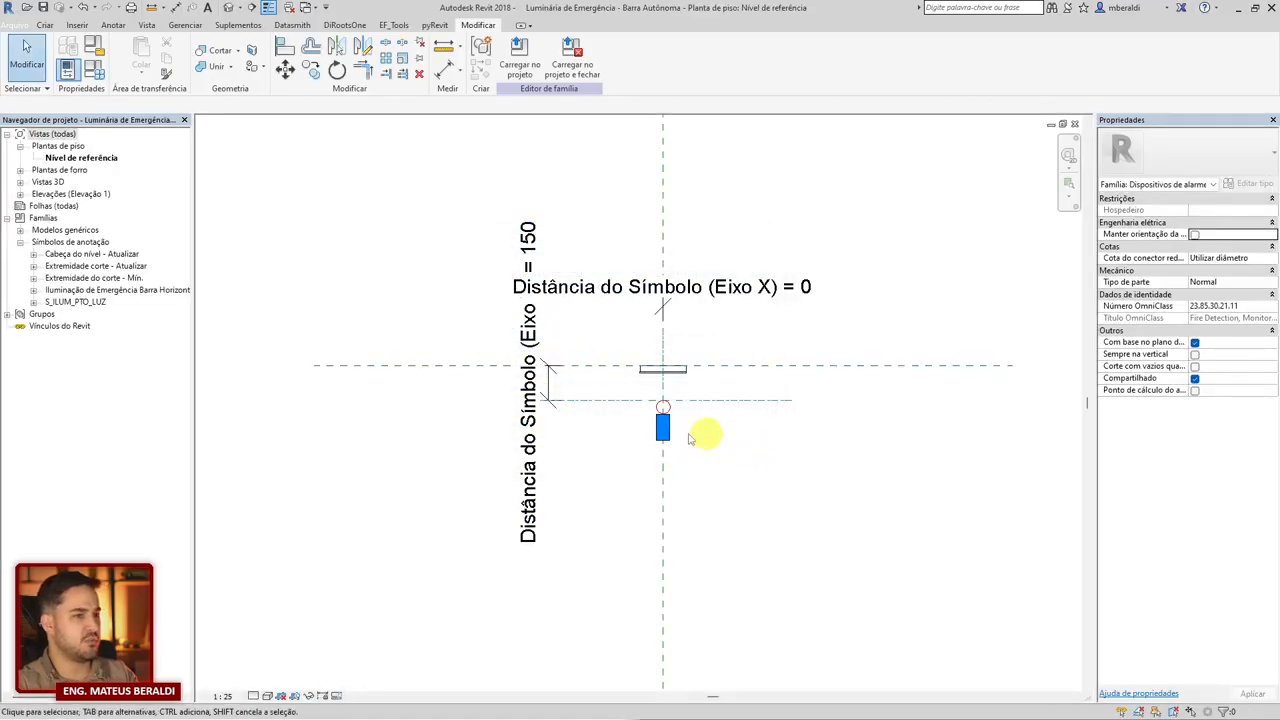
Load the Barra Autônoma luminaire into the SAO_PAULO - PSCIP_2024_R07 project, replacing the existing version, and close the family without saving.
click(572, 58)
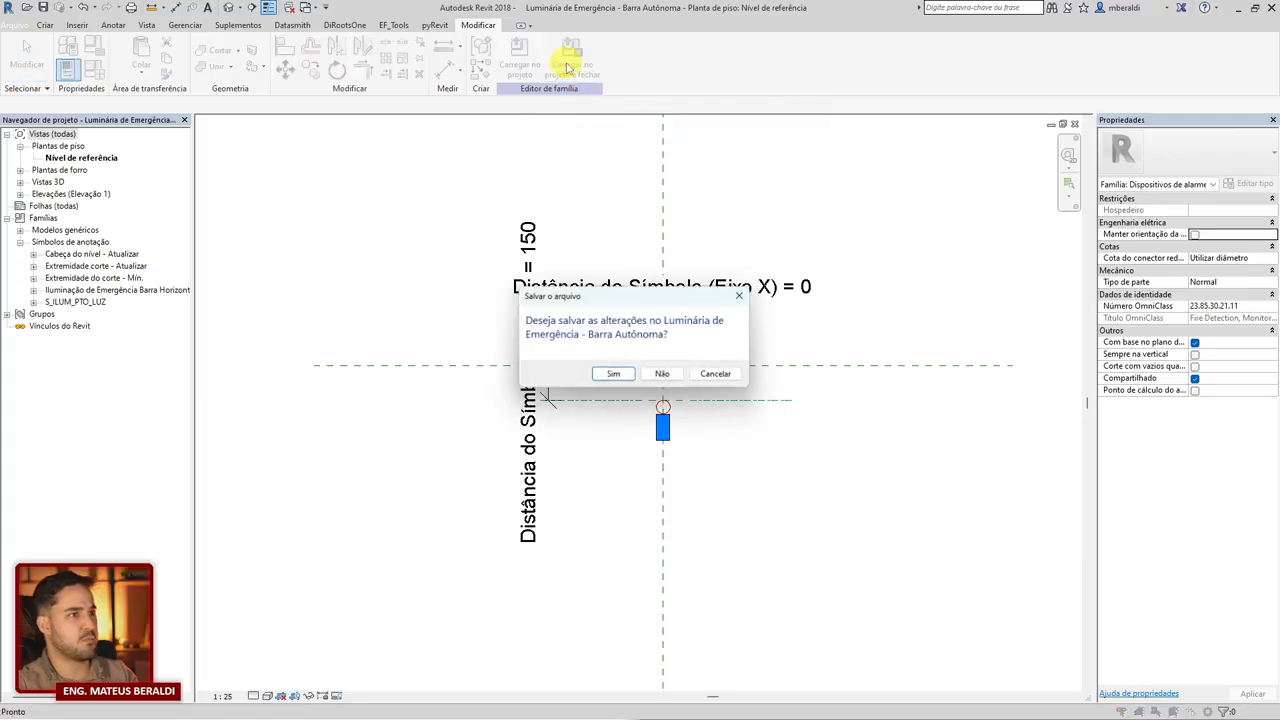
click(663, 375)
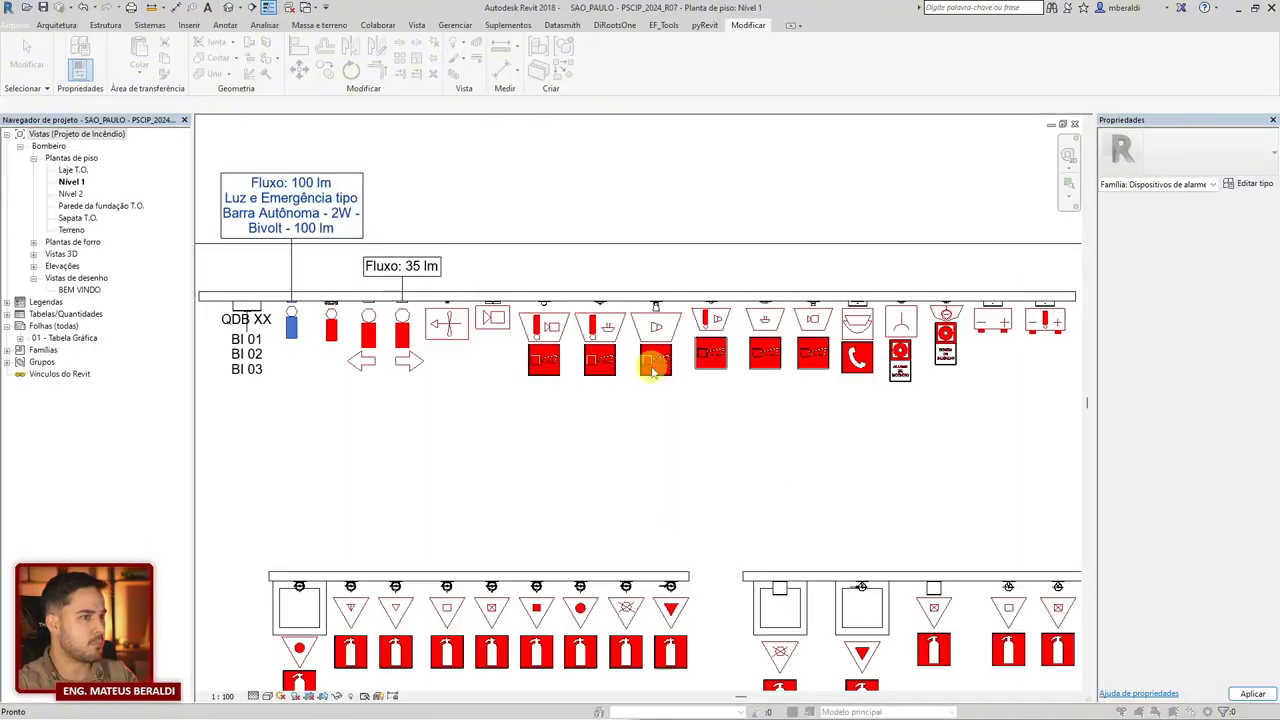
click(617, 289)
key(Escape)
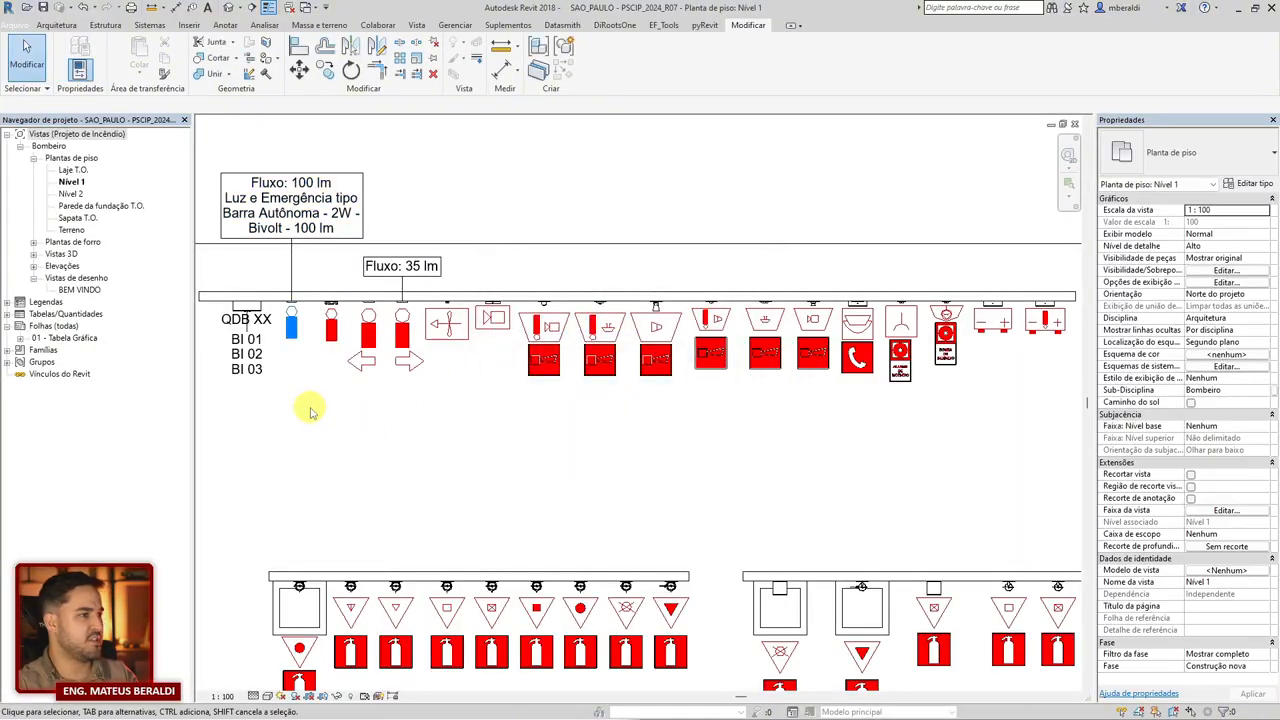
Set the line colour of the project's S_ILUMINACAO generic annotation subcategory to RGB 255-128-000.
scroll(430, 440, up, 5)
scroll(500, 432, up, 2)
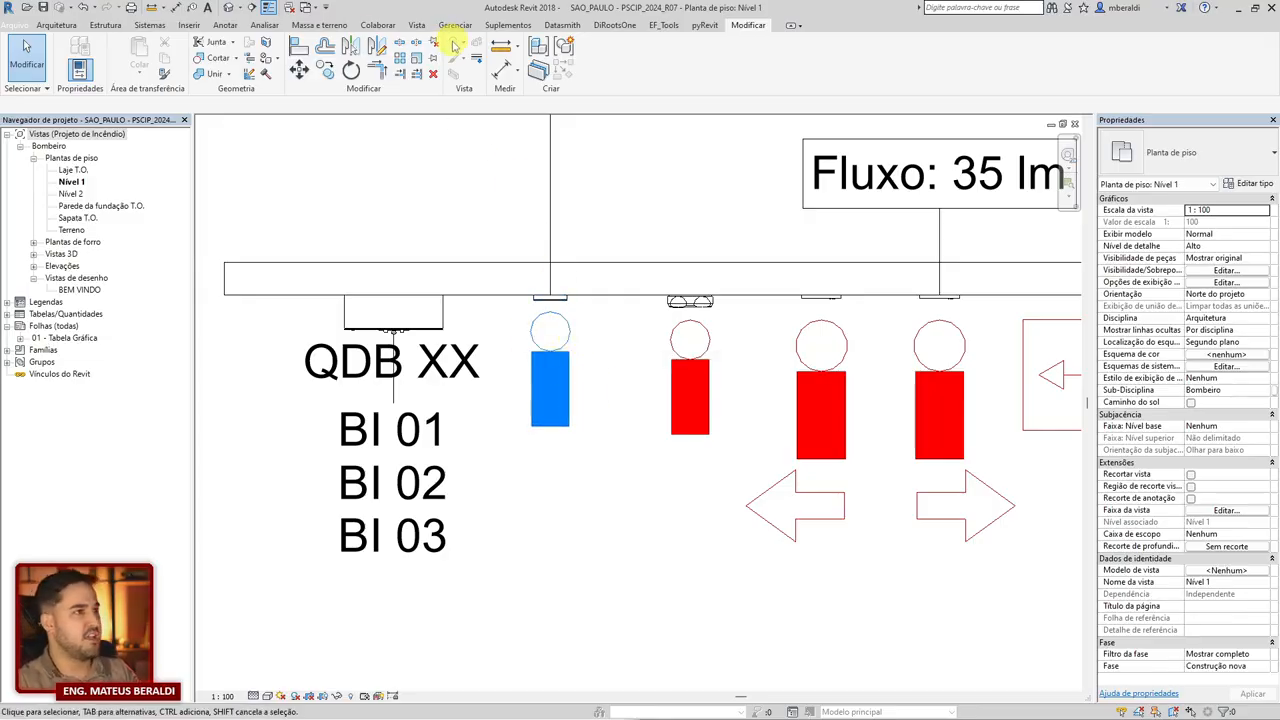
click(455, 25)
click(149, 43)
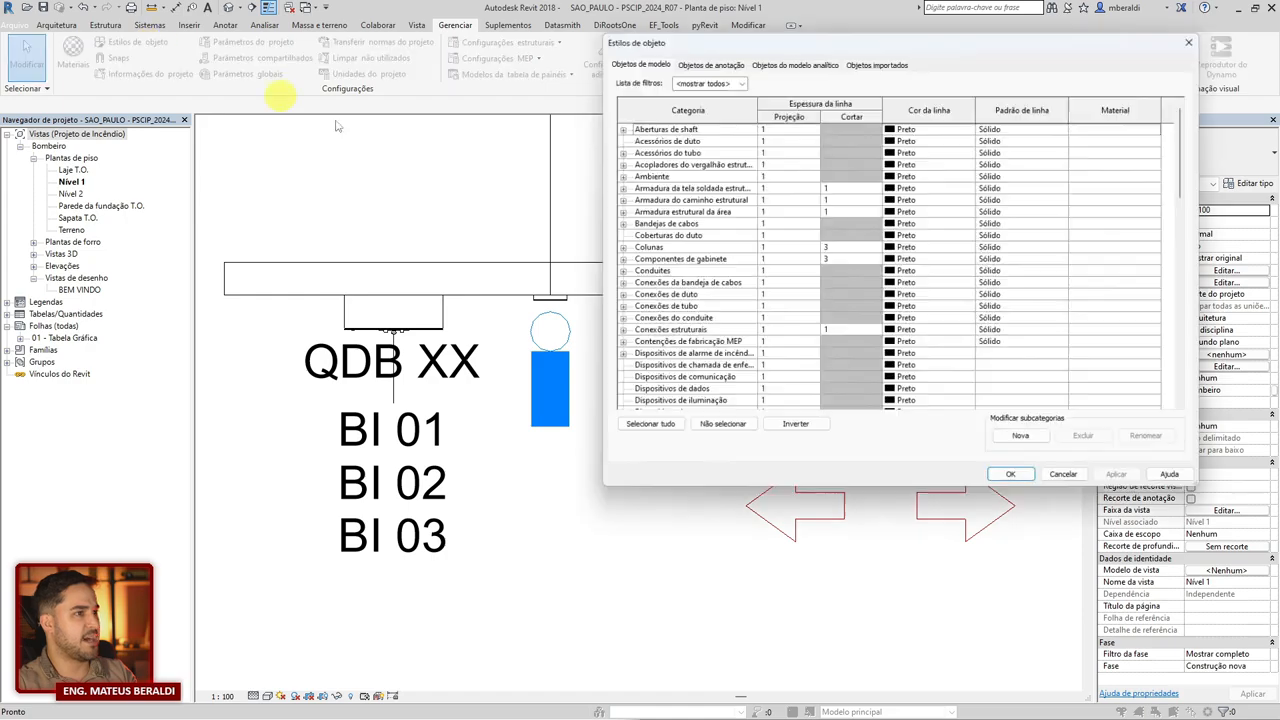
click(708, 61)
click(618, 141)
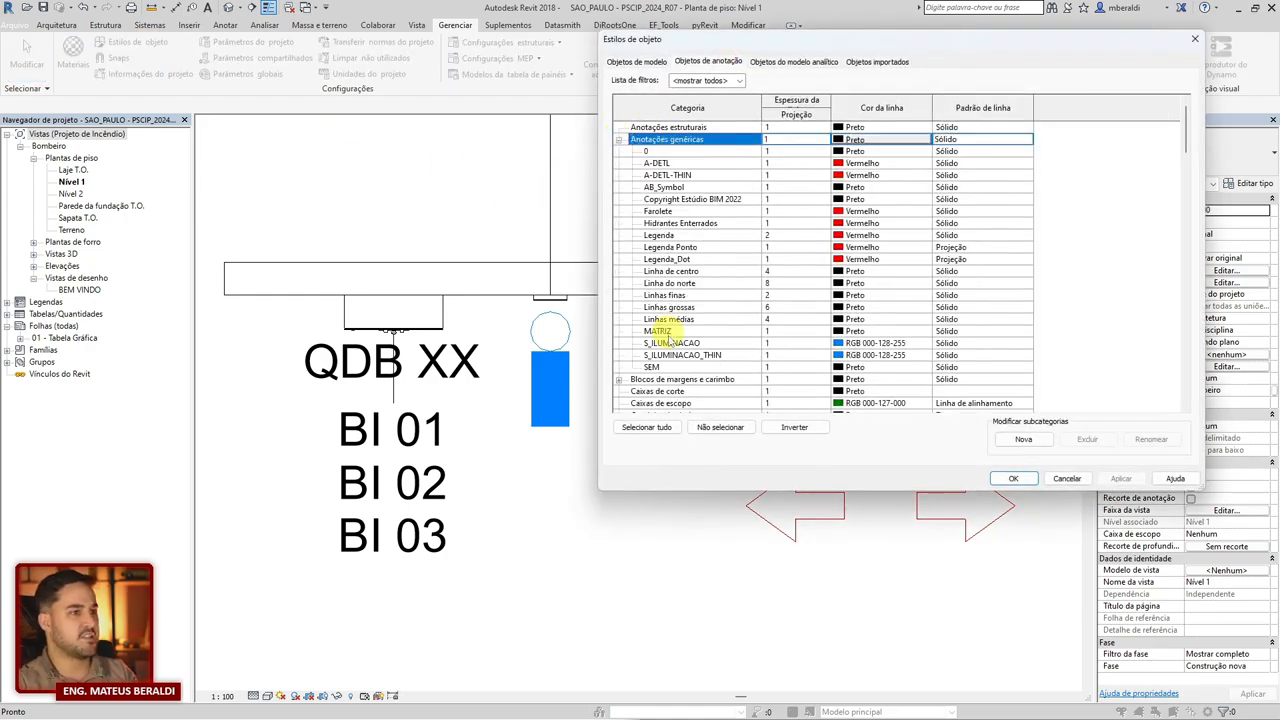
click(670, 342)
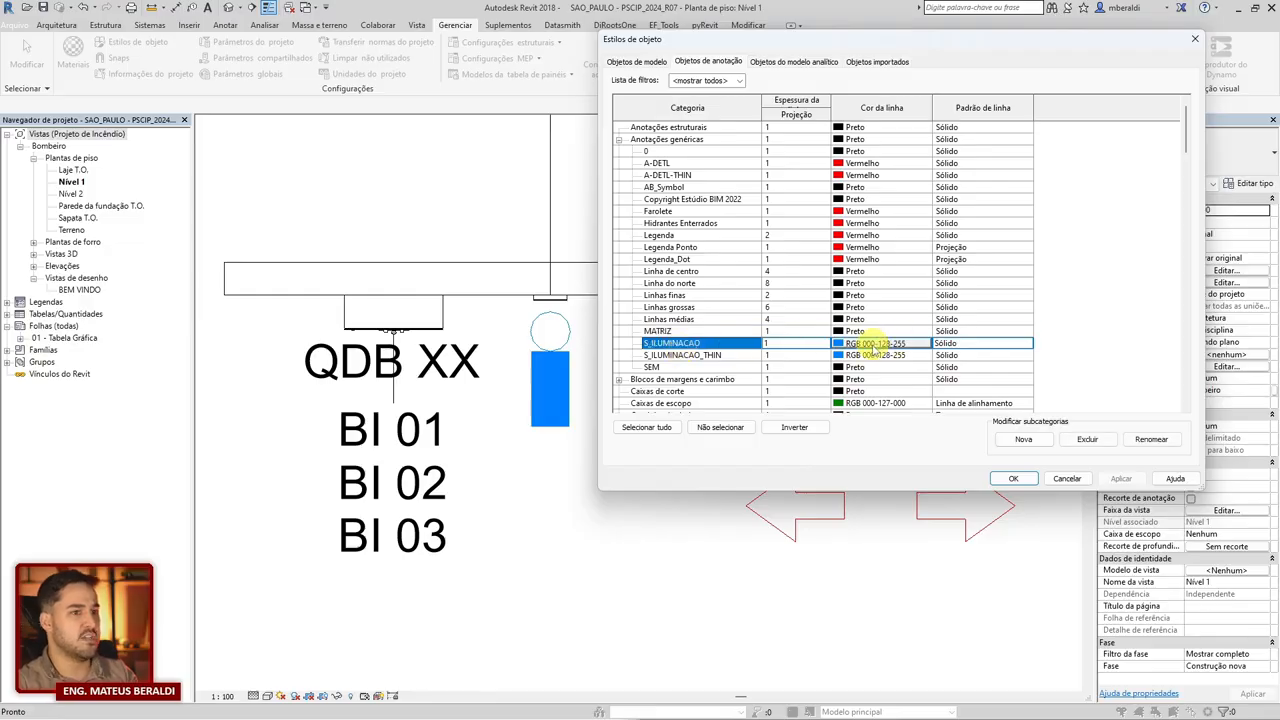
click(873, 343)
click(774, 213)
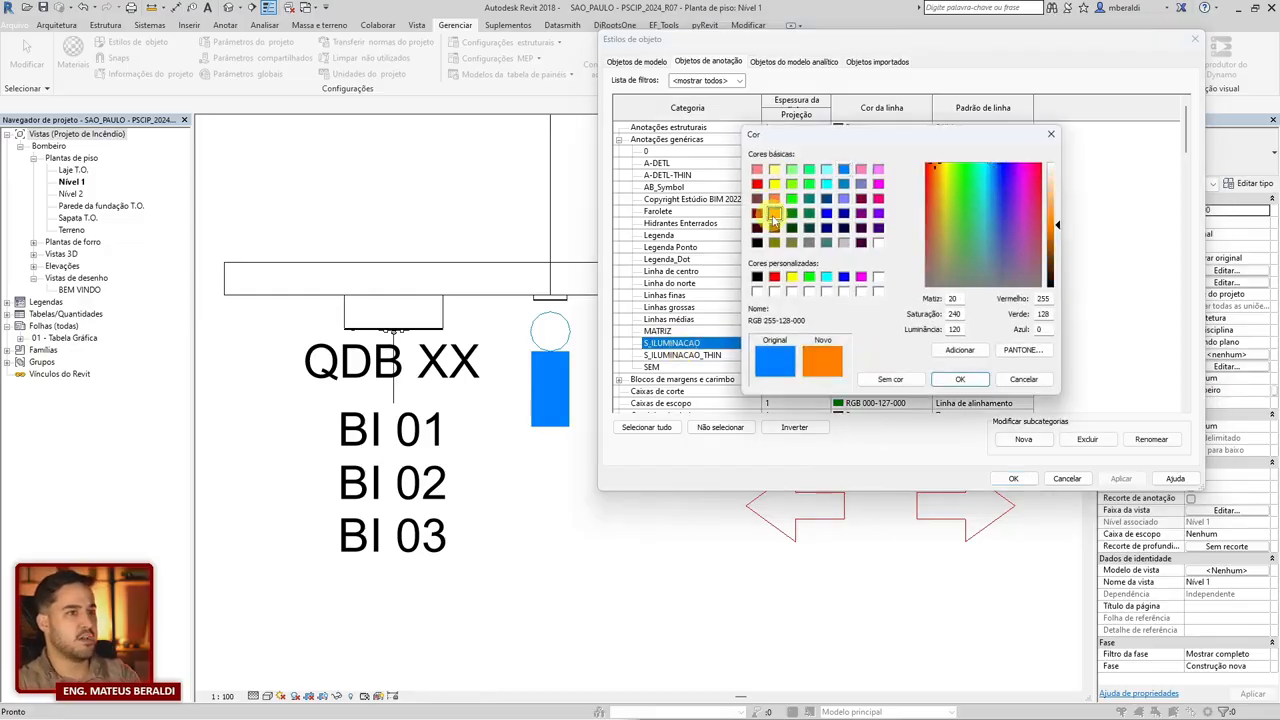
click(960, 379)
Set the line colour of the S_ILUMINACAO_THIN generic annotation subcategory to RGB 255-128-000 and apply the object styles.
click(870, 355)
click(870, 355)
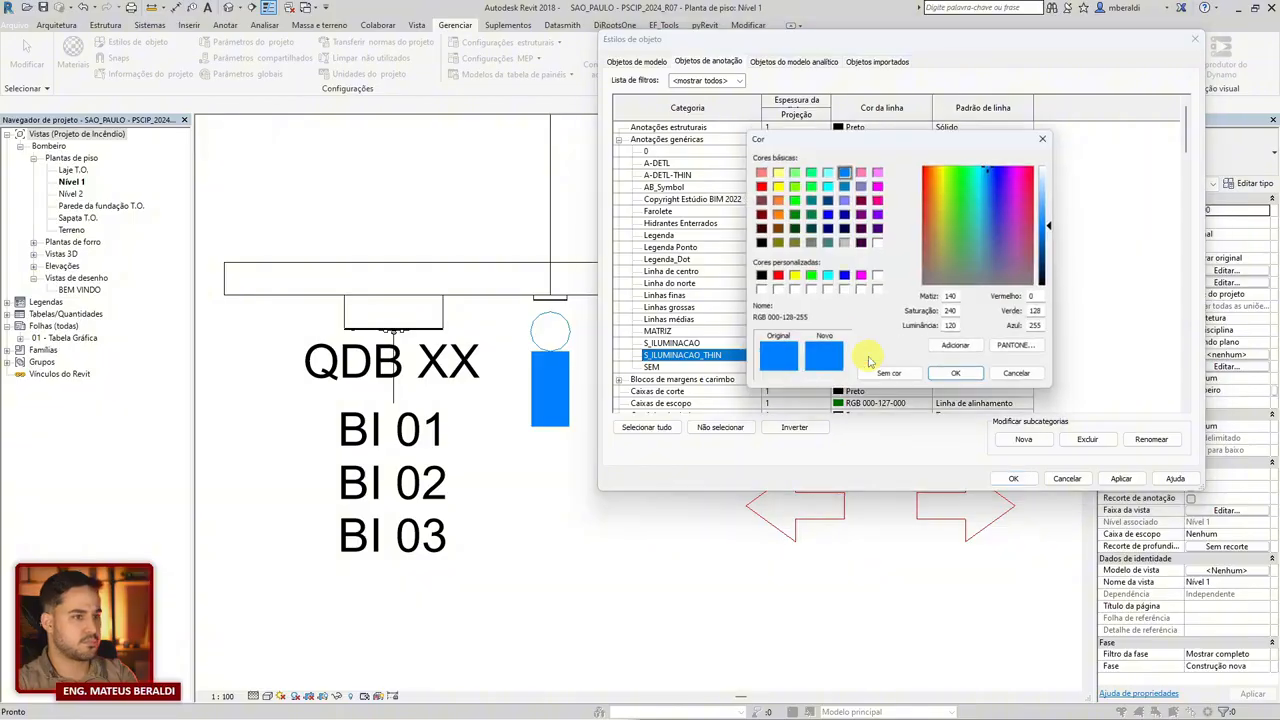
click(774, 213)
click(960, 379)
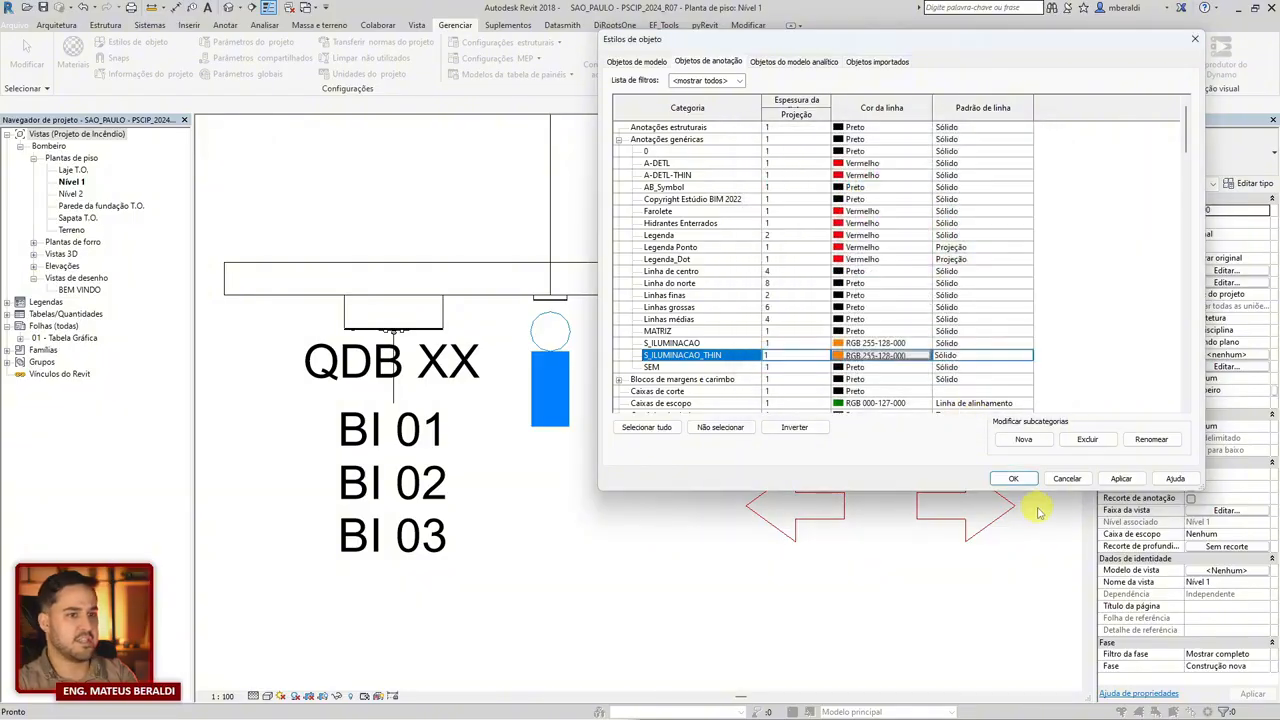
click(1014, 479)
Compare the line colours of the Barra Autônoma luminaire's symbol and the standalone emergency lighting symbols across the Nível 1 plan.
scroll(520, 390, down, 3)
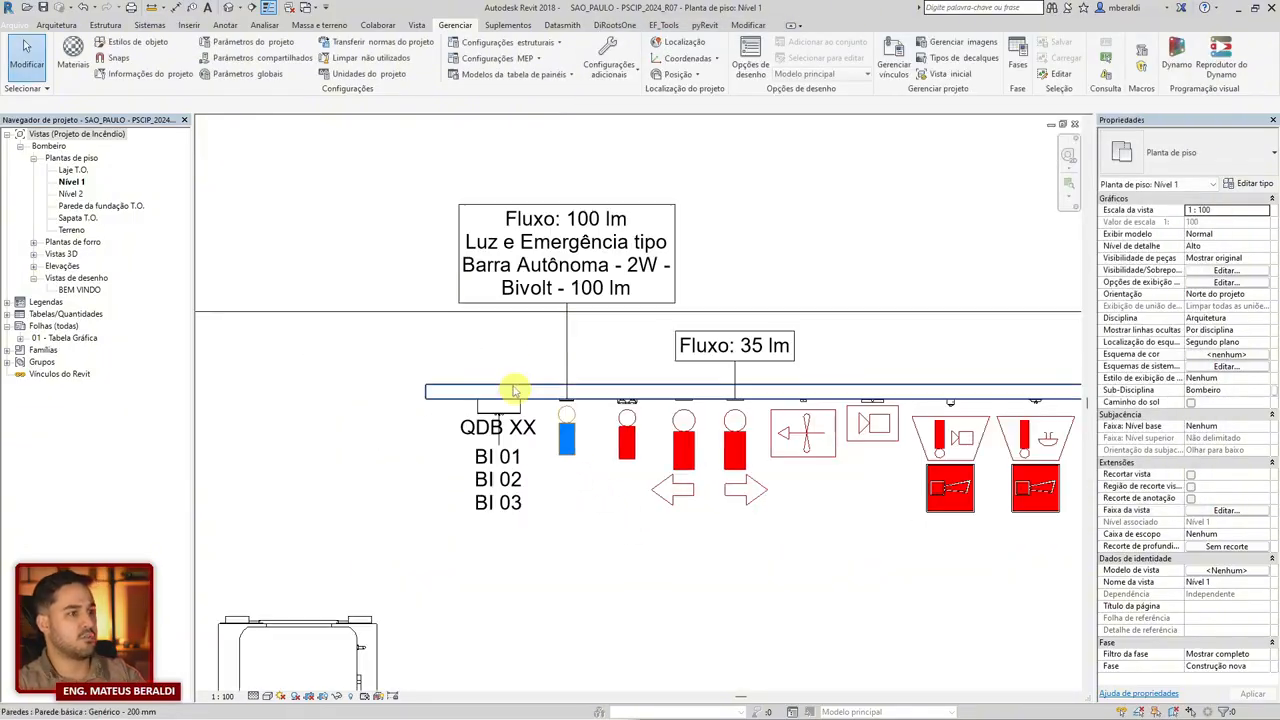
scroll(580, 420, up, 3)
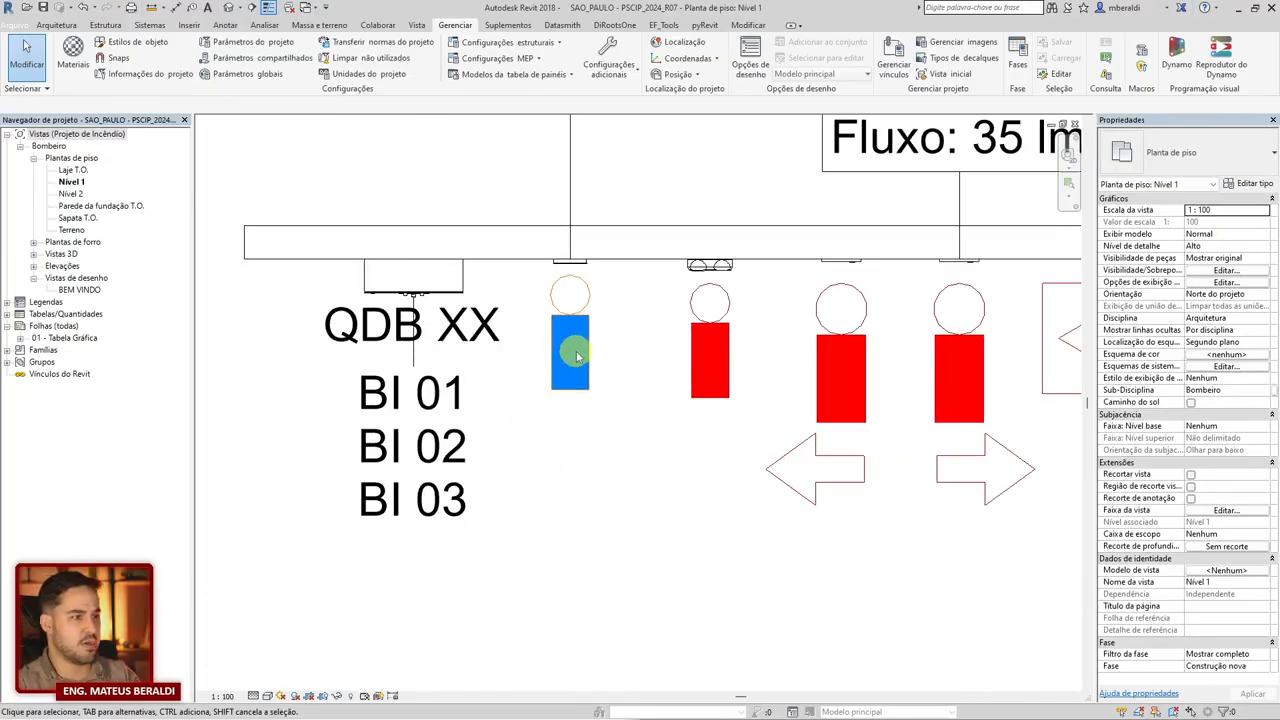
scroll(576, 356, down, 5)
scroll(883, 449, up, 4)
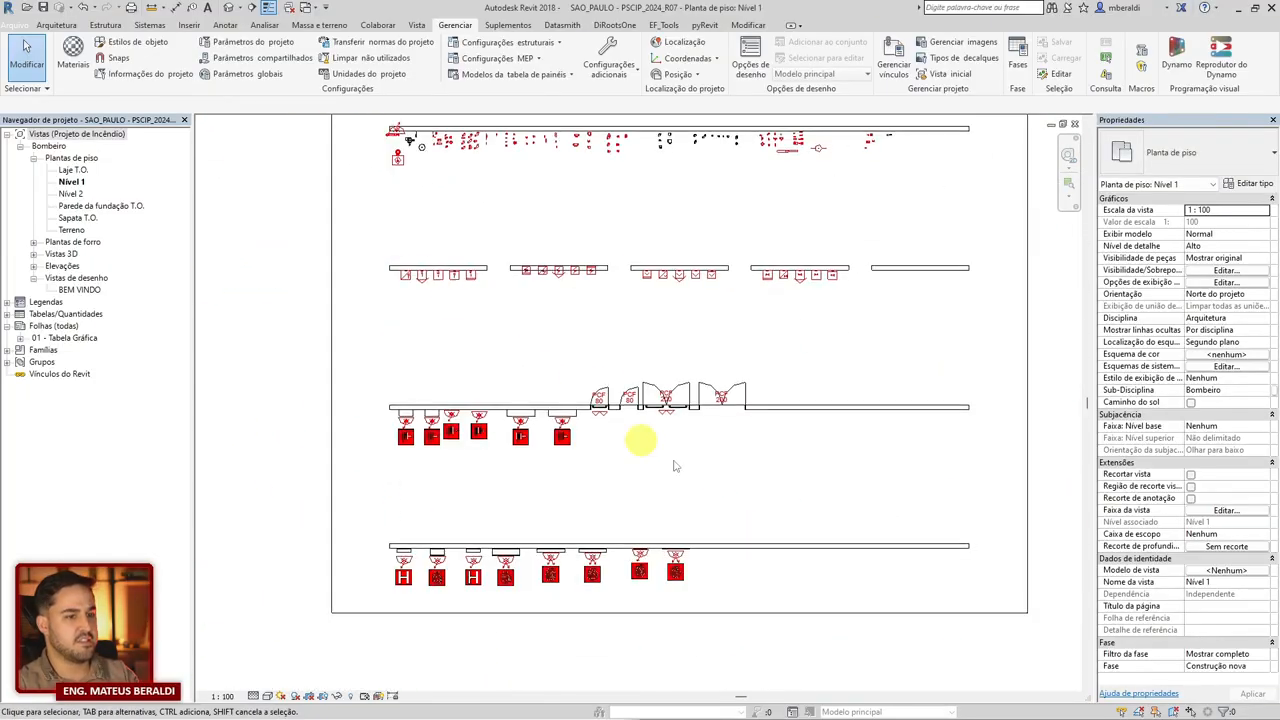
mouse_move(674, 466)
middle_down()
mouse_move(609, 249)
mouse_move(666, 434)
mouse_move(597, 606)
mouse_move(535, 480)
mouse_move(211, 497)
middle_up()
scroll(740, 438, up, 6)
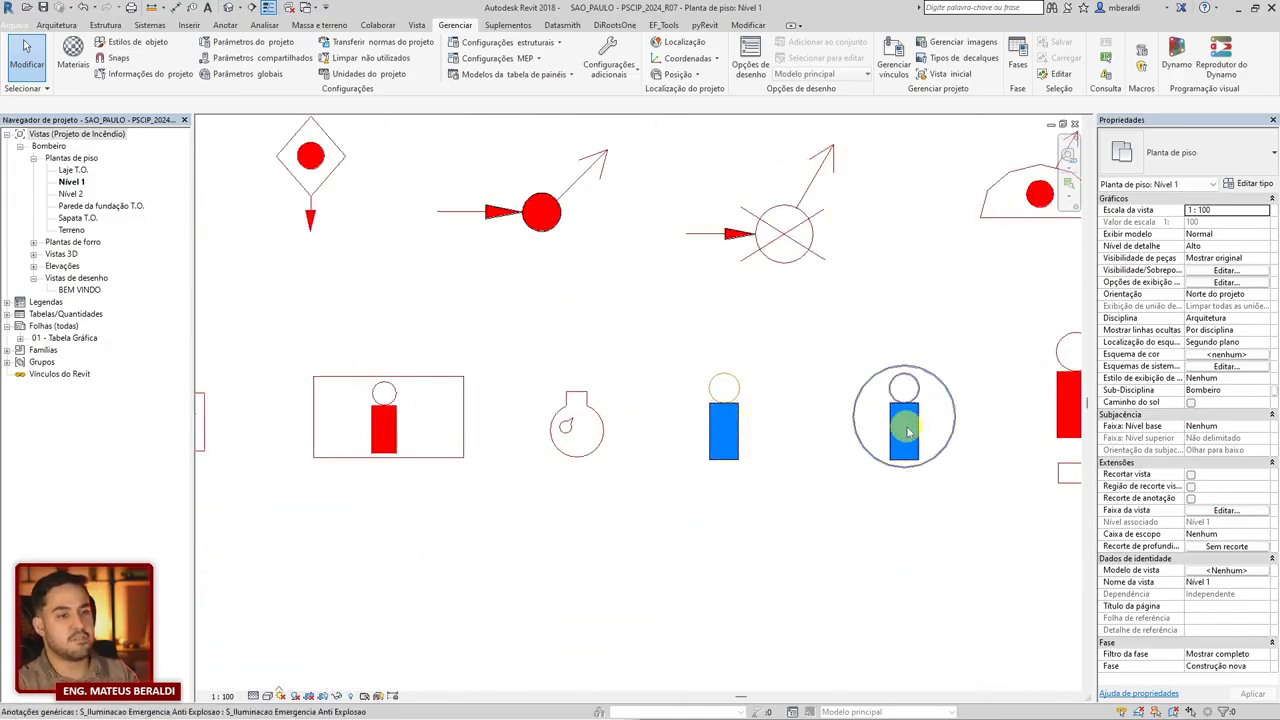
click(908, 431)
click(951, 529)
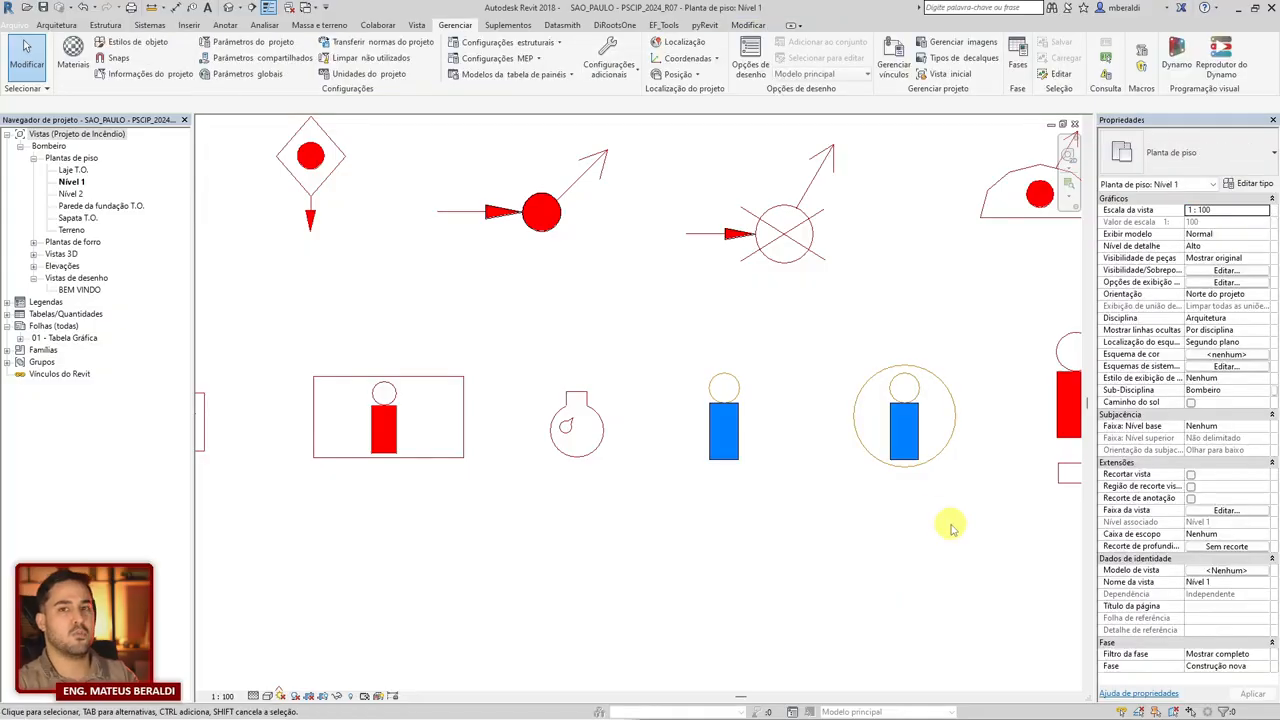
scroll(976, 523, down, 7)
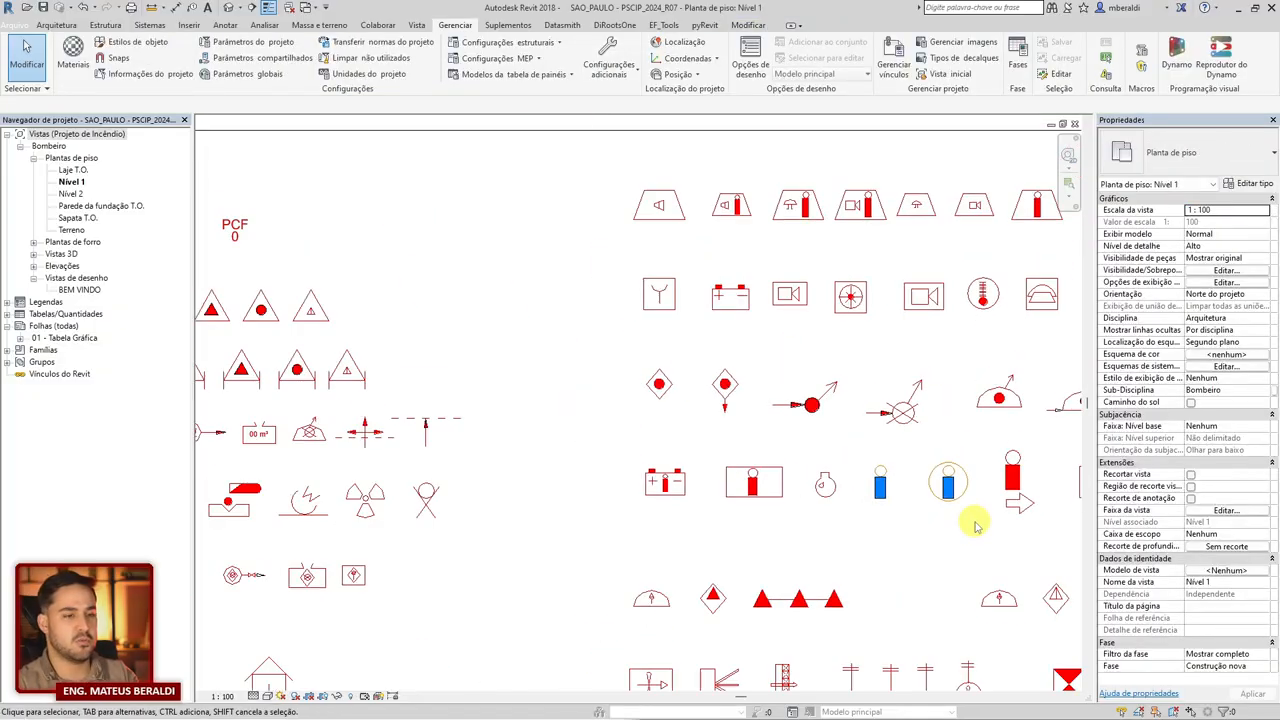
middle_drag(626, 313, 1018, 573)
middle_drag(556, 329, 1071, 480)
middle_drag(713, 312, 810, 600)
middle_drag(565, 411, 978, 547)
middle_drag(487, 431, 907, 490)
middle_drag(358, 333, 460, 420)
scroll(490, 368, up, 5)
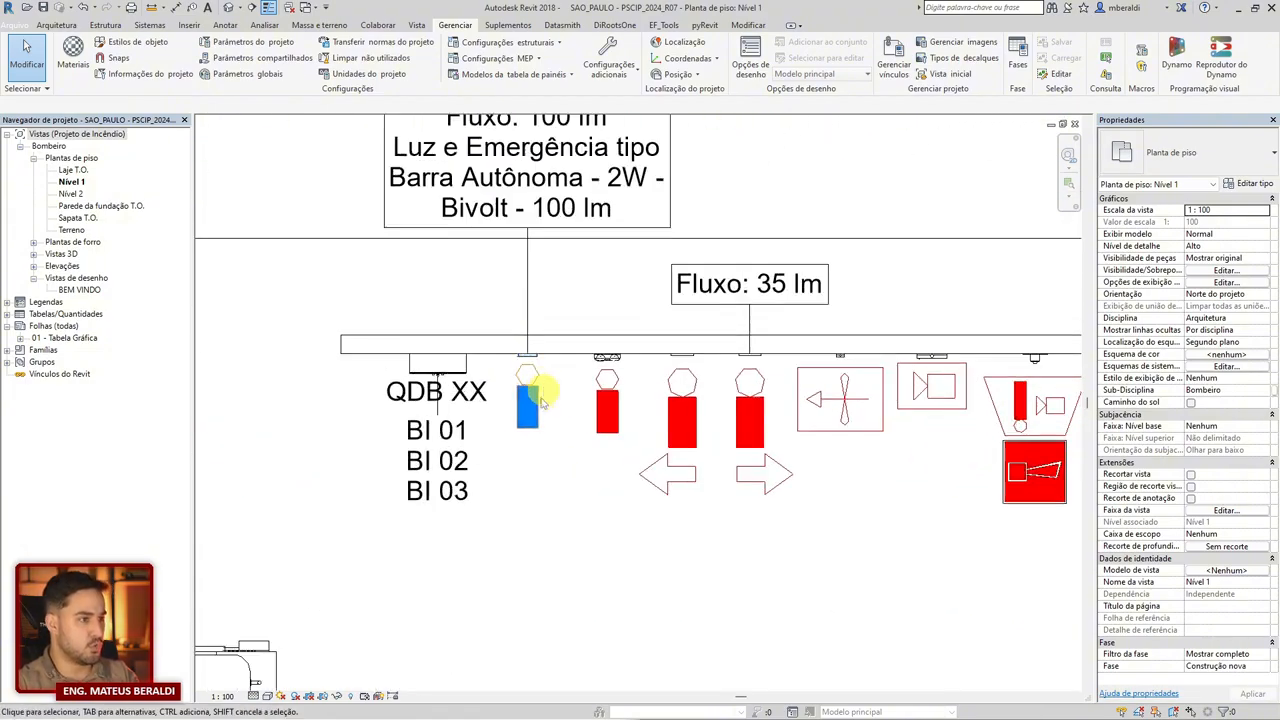
Review the project's annotation object styles, looking through the category list without changing anything.
click(135, 42)
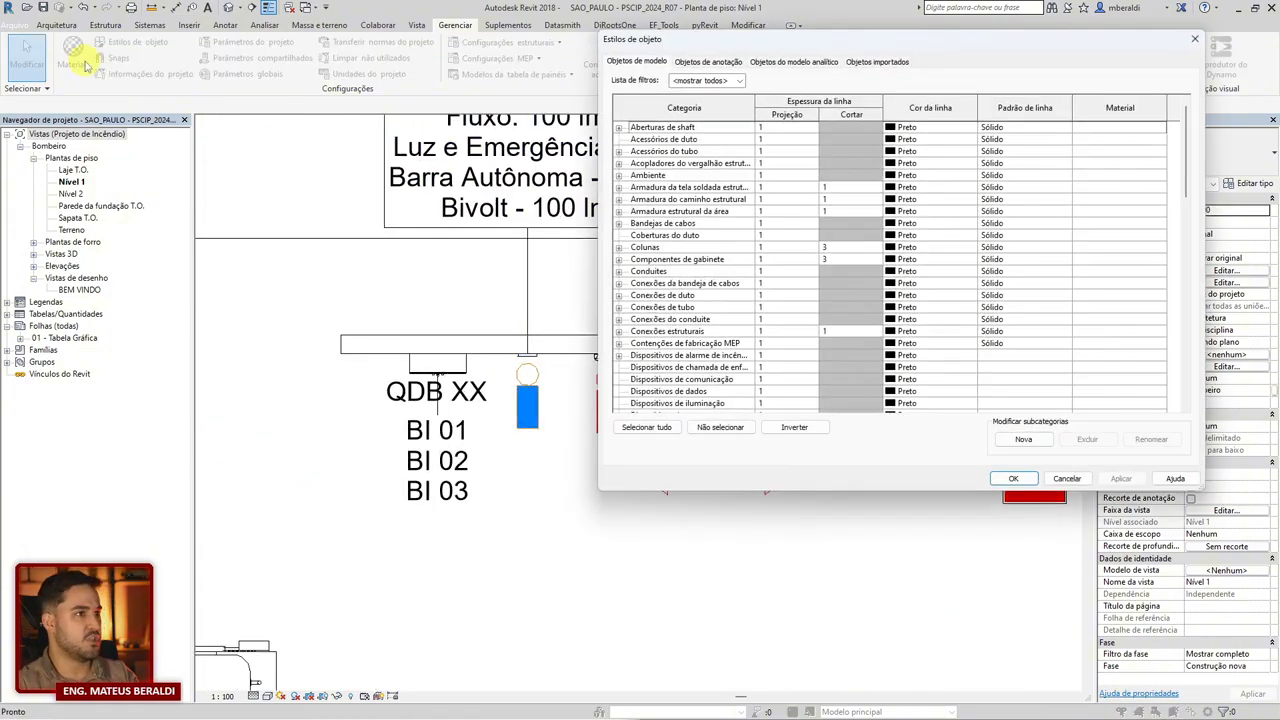
click(703, 63)
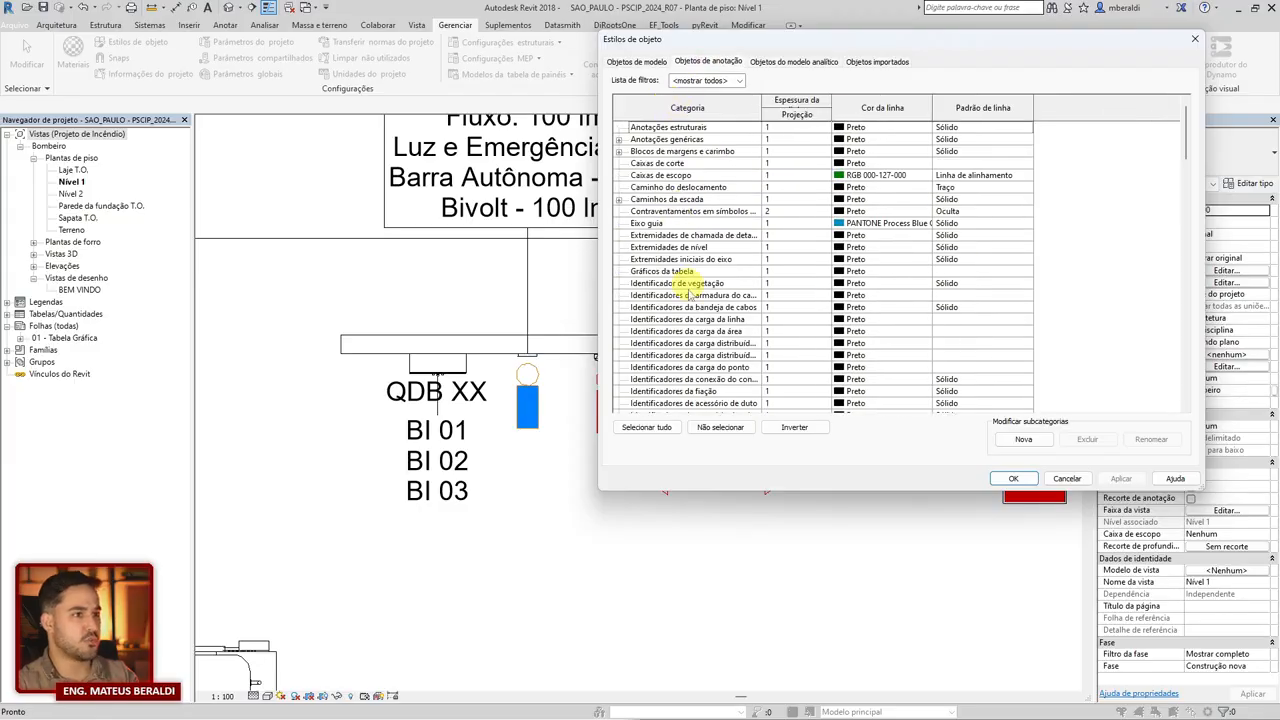
scroll(718, 187, down, 8)
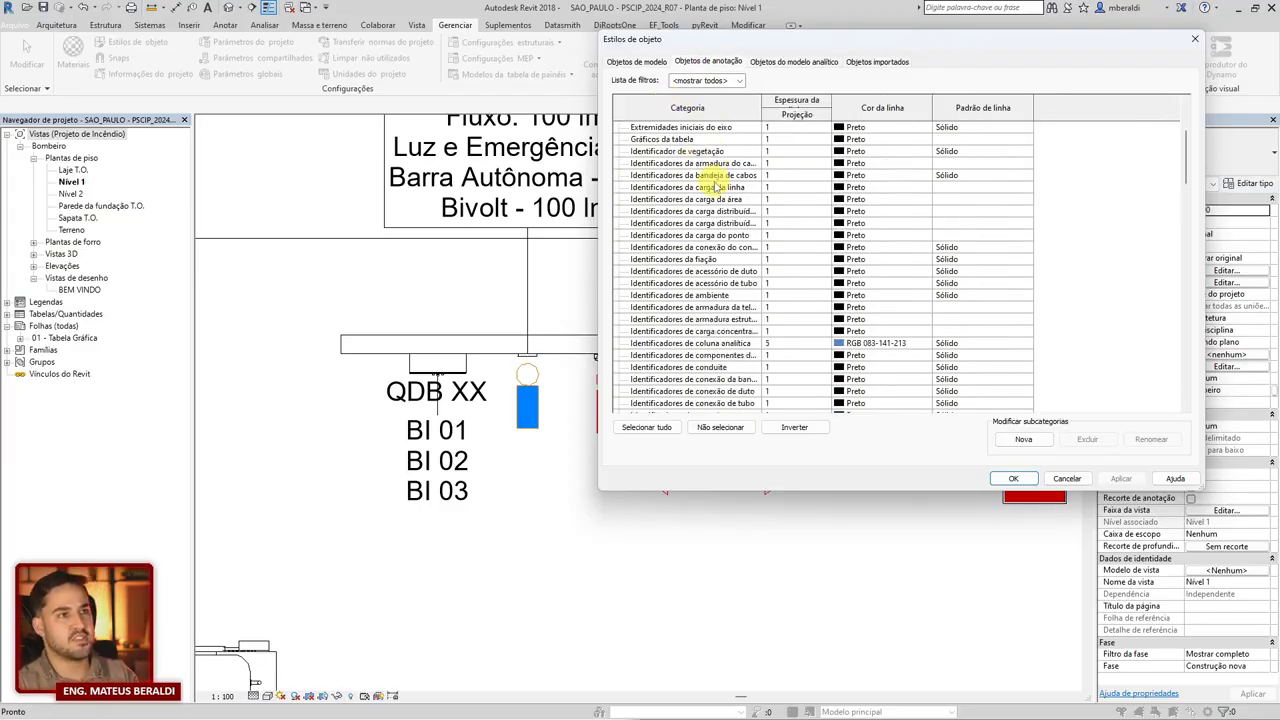
scroll(714, 188, down, 7)
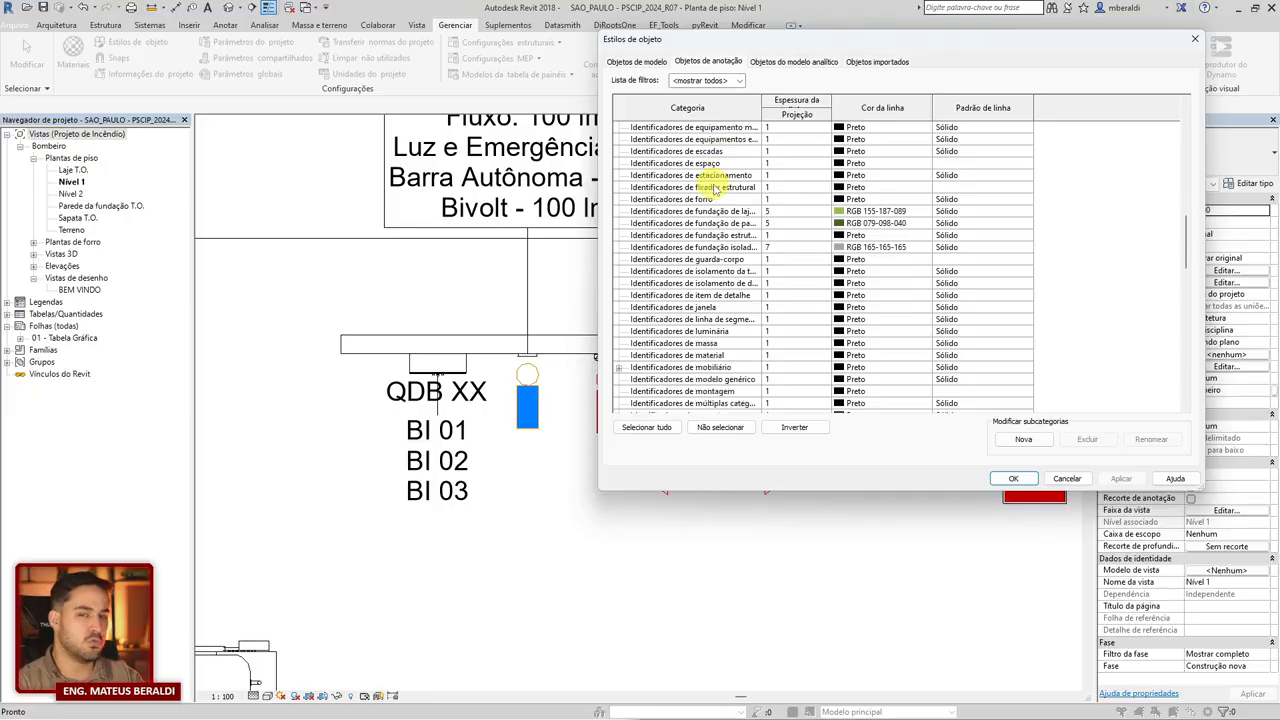
key(Escape)
Examine the standalone emergency lighting point and explosion-proof symbols among the generic annotations in the Nível 1 plan.
middle_drag(604, 551, 512, 486)
scroll(437, 375, down, 5)
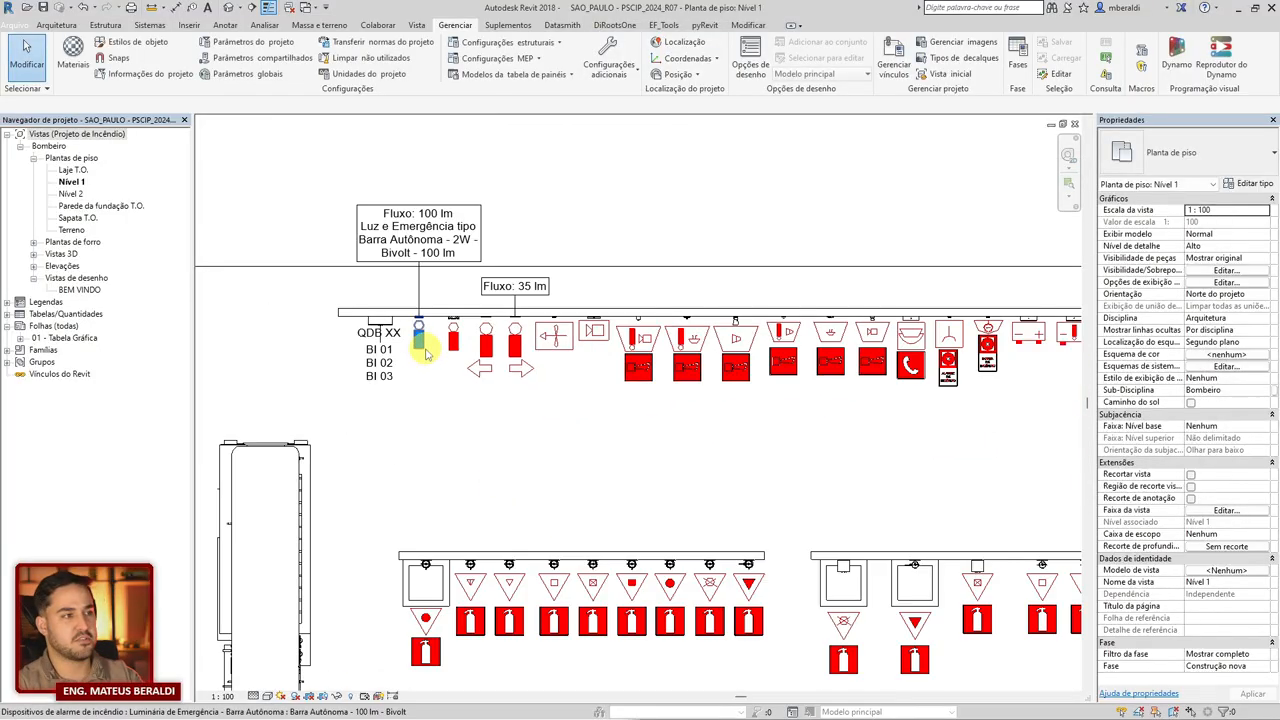
scroll(812, 590, up, 2)
middle_drag(812, 590, 404, 169)
scroll(735, 555, down, 2)
middle_drag(740, 558, 378, 421)
scroll(870, 422, up, 2)
middle_drag(945, 410, 787, 375)
scroll(787, 377, up, 5)
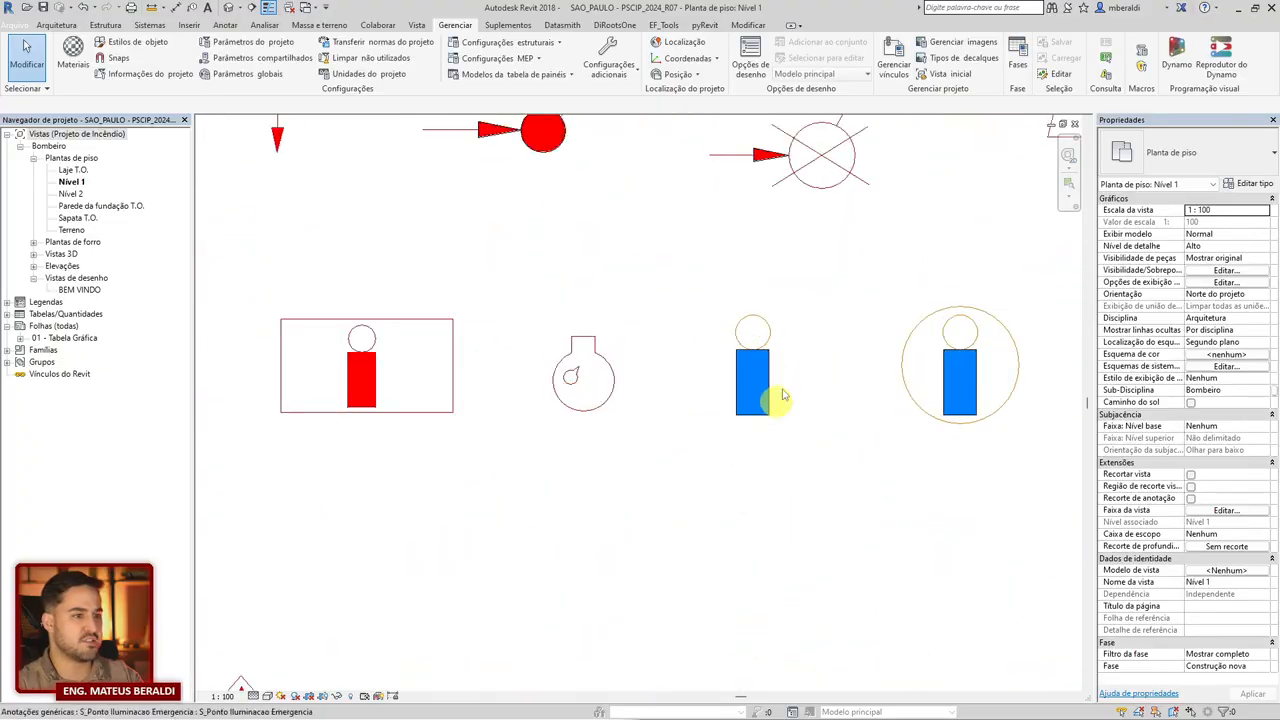
scroll(867, 462, down, 8)
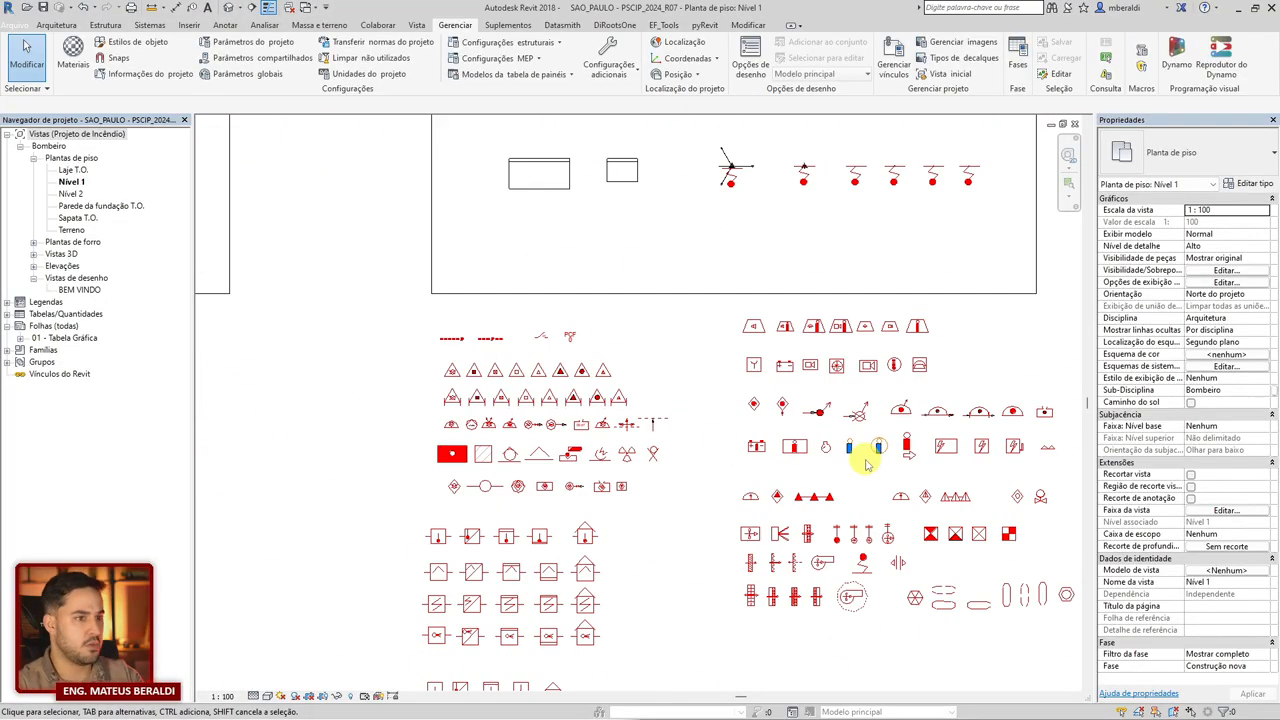
Open the Tipo Farolete emergency luminaire family for editing and, from its reference level plan, open the nested S_ILUM_PTO_LUZ symbol.
middle_drag(540, 265, 729, 608)
middle_drag(443, 297, 750, 320)
scroll(516, 364, up, 6)
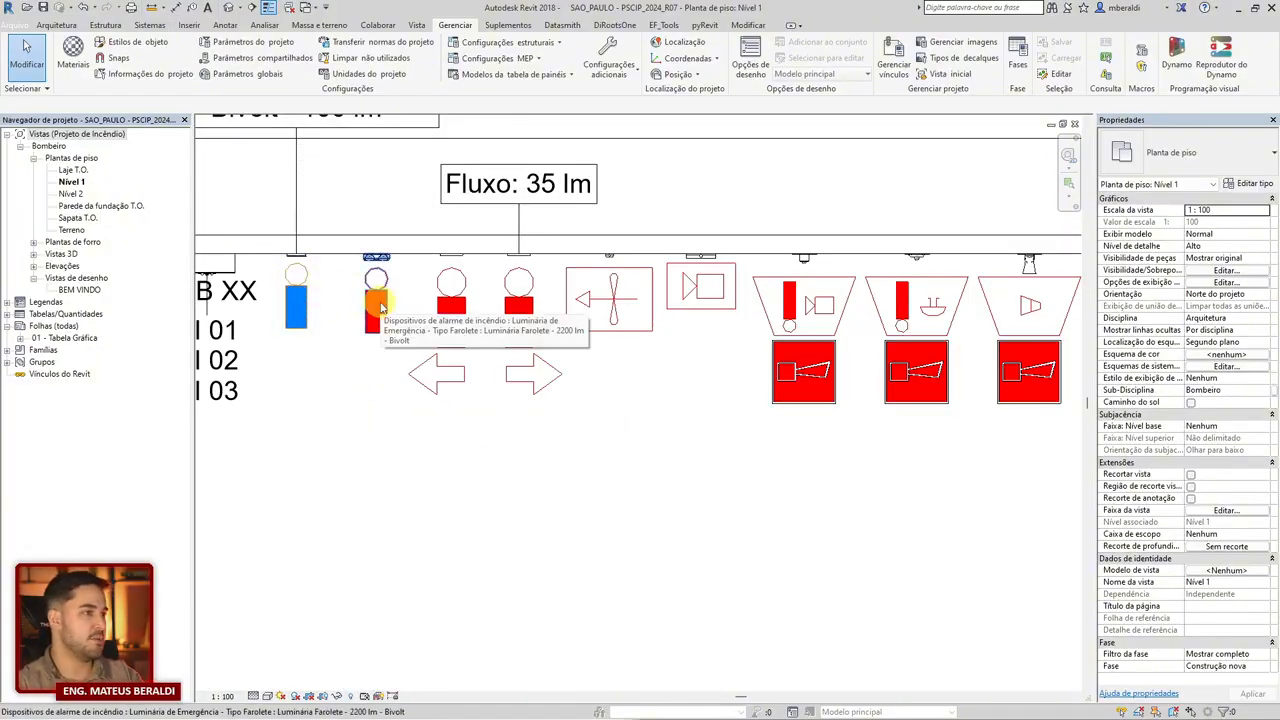
click(378, 305)
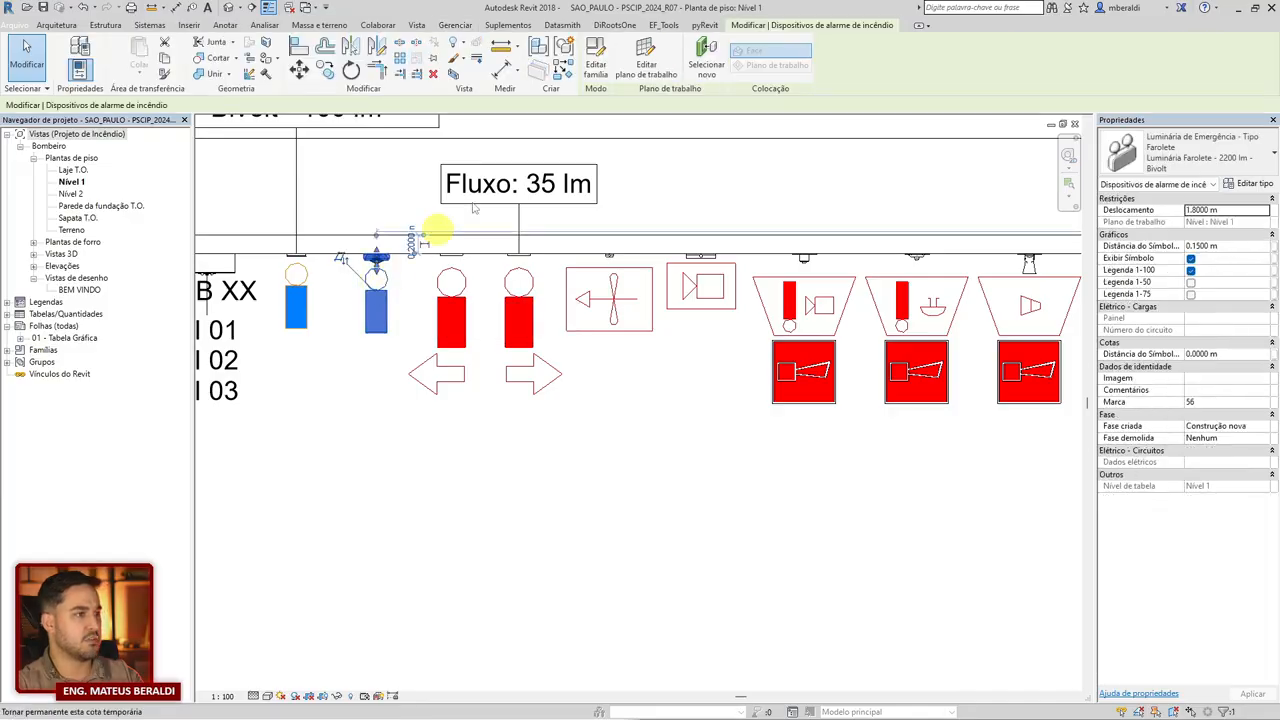
click(605, 74)
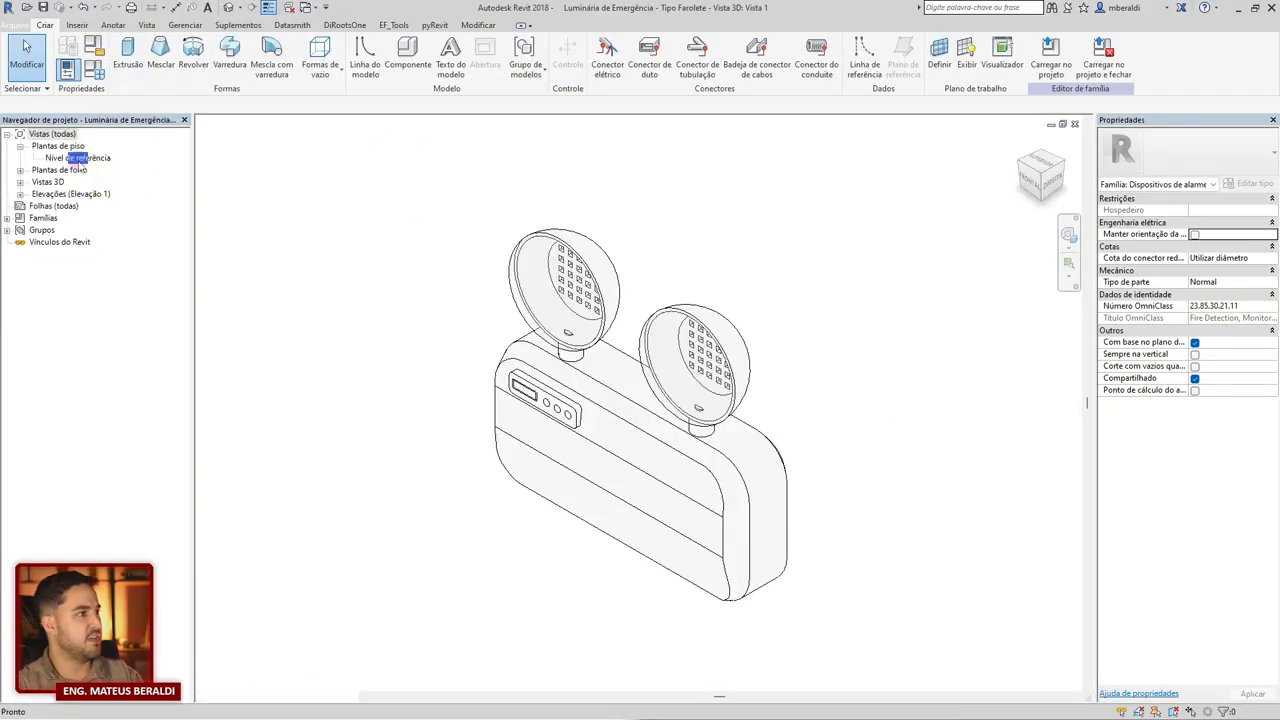
double_click(78, 158)
scroll(672, 390, up, 3)
click(668, 388)
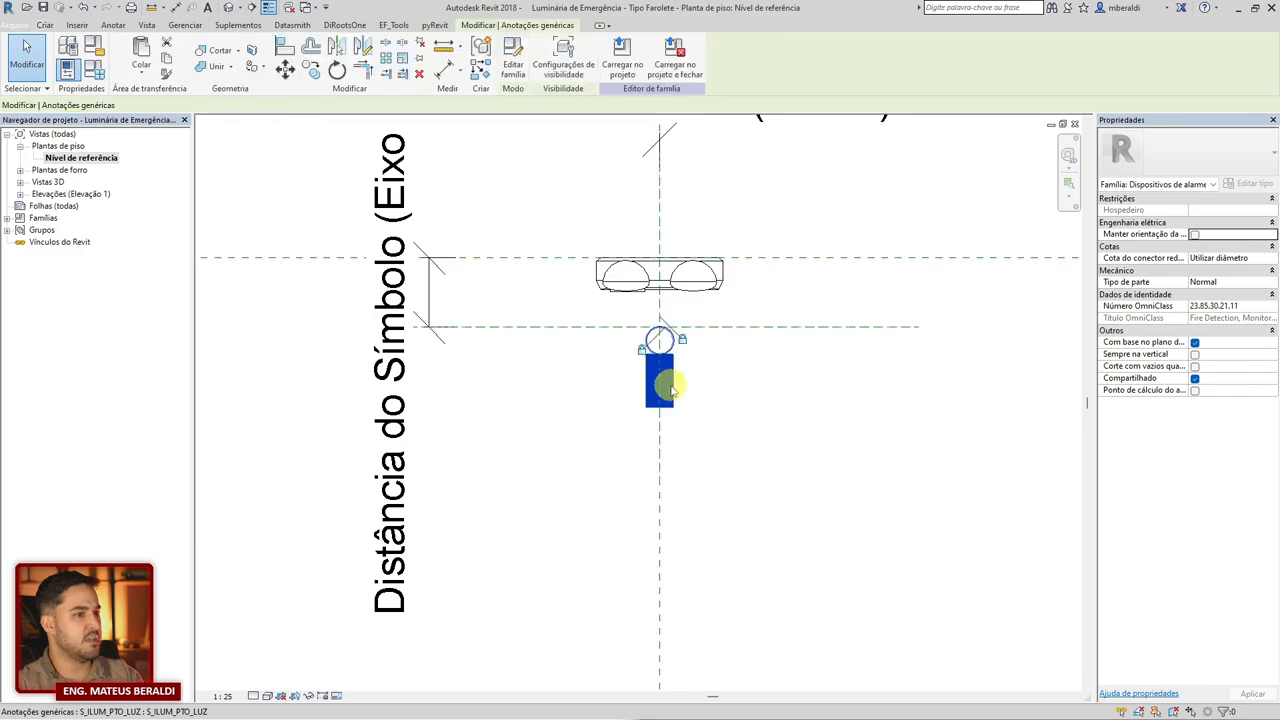
click(511, 68)
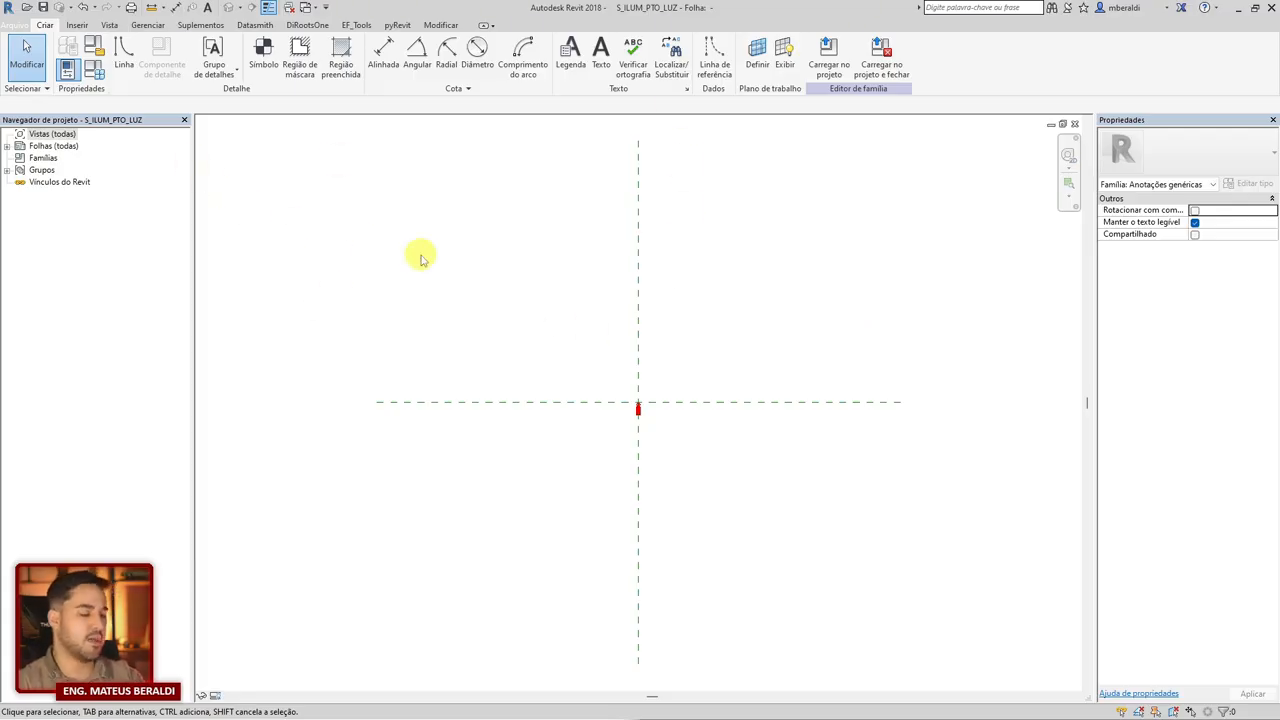
Close the S_ILUM_PTO_LUZ symbol and the Tipo Farolete luminaire family without saving, returning to the project's Nível 1 plan.
key(ctrl+F4)
click(662, 372)
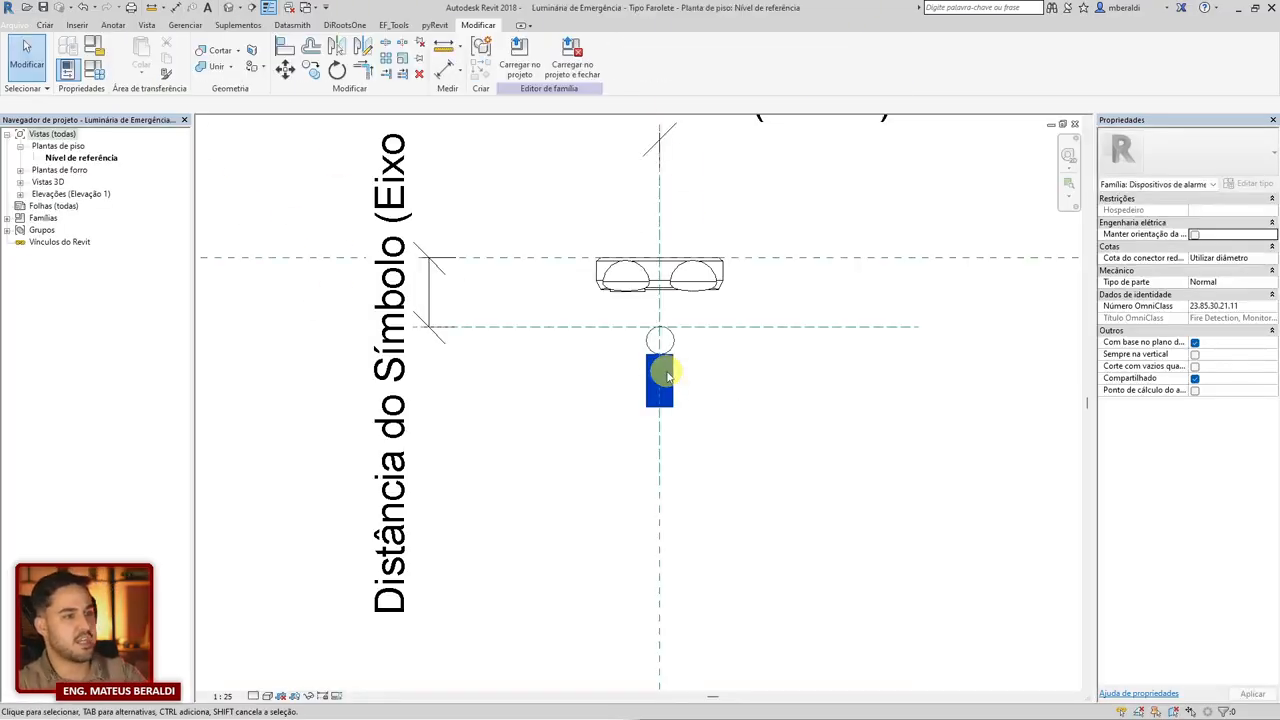
key(ctrl+F4)
key(ctrl+F4)
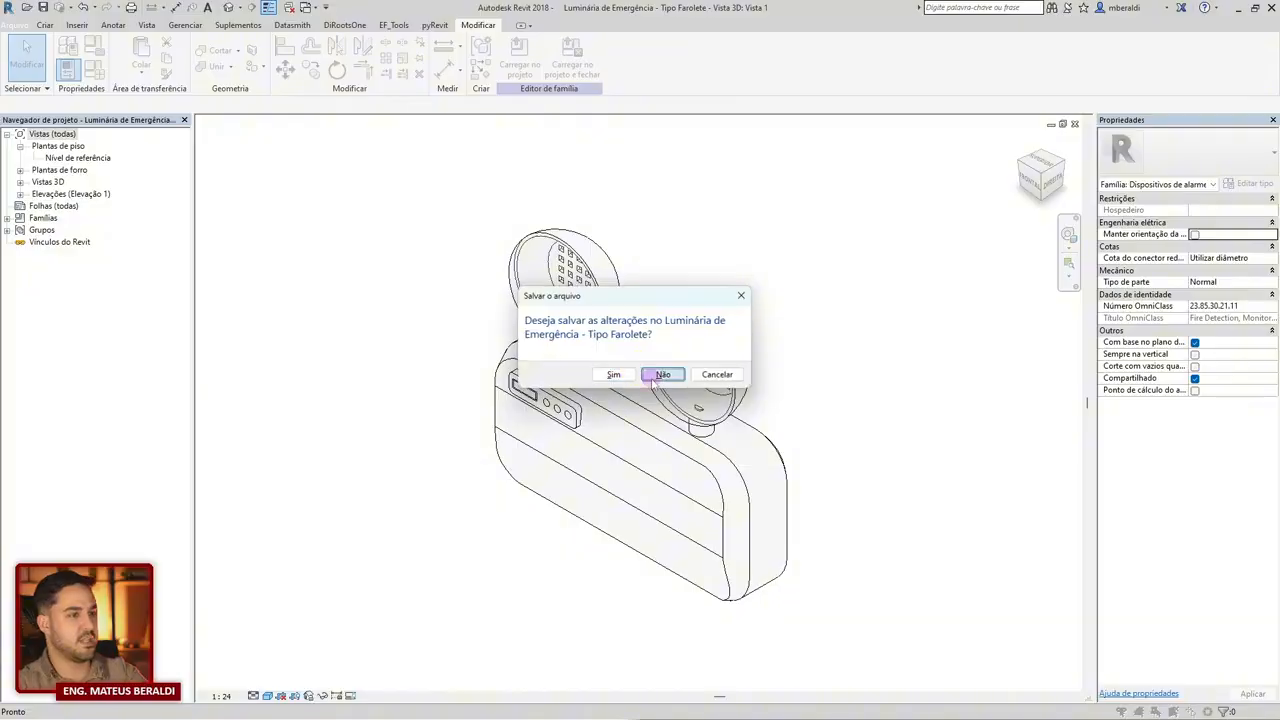
click(653, 379)
middle_click(624, 456)
middle_click(624, 456)
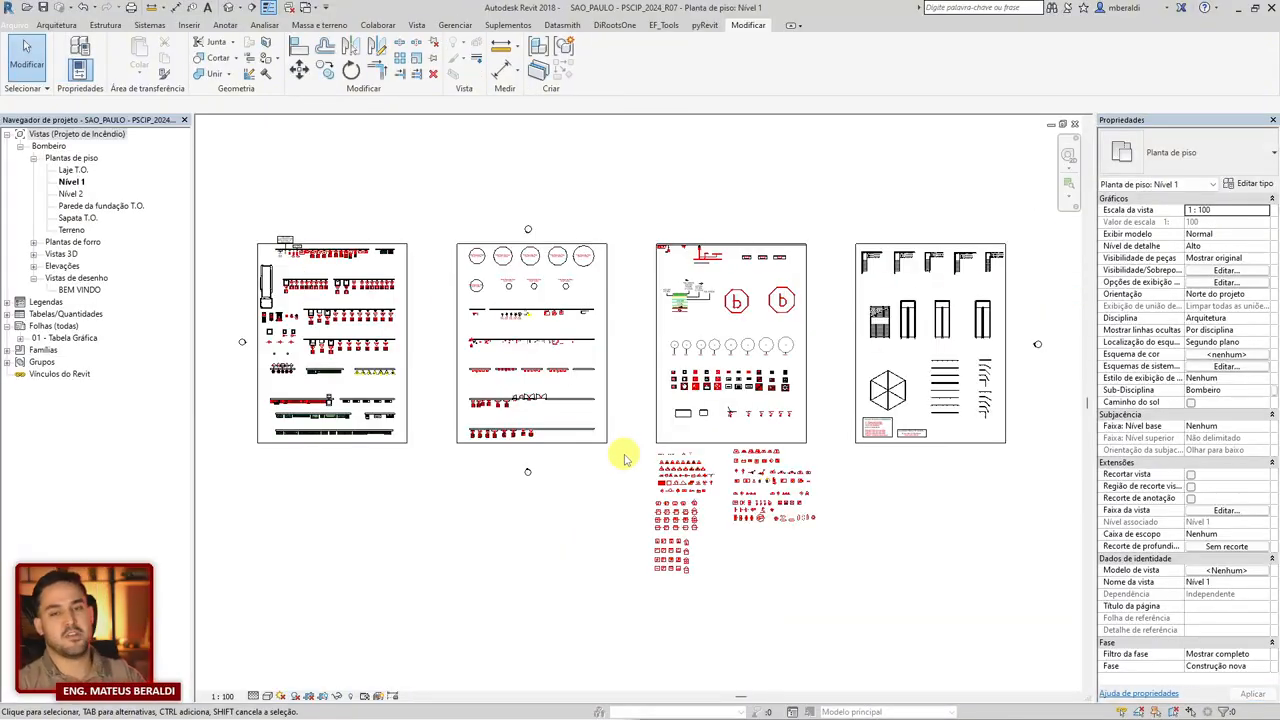